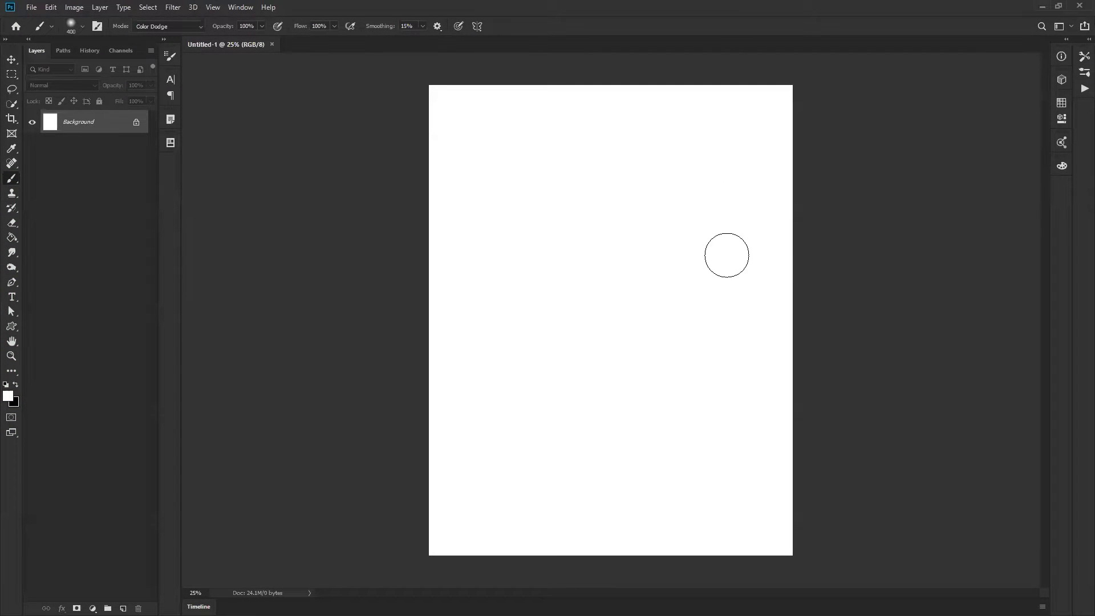
left_click_drag(614, 235, 645, 227)
key("shift+alt+n")
key("x")
mouse_move(633, 179)
left_mouse_down()
mouse_move(588, 242)
mouse_move(640, 299)
left_mouse_up()
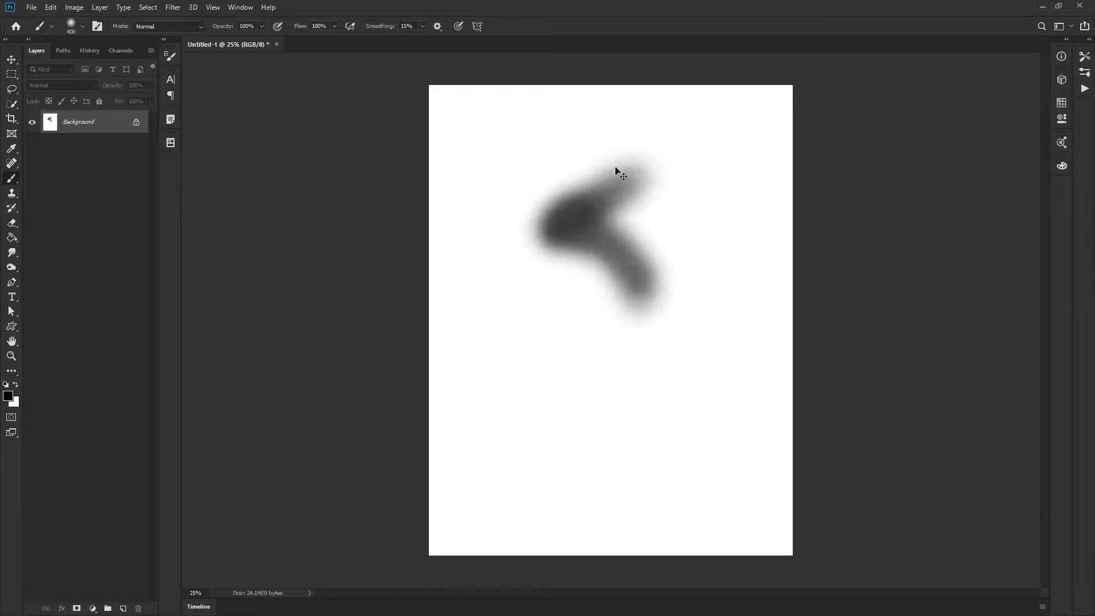
key("ctrl+z")
Choose the slanted oval brush from the STANDARD set and sketch black test strokes near the page's upper middle
right_click(706, 179)
left_click(479, 248)
left_click_drag(1014, 247, 485, 247)
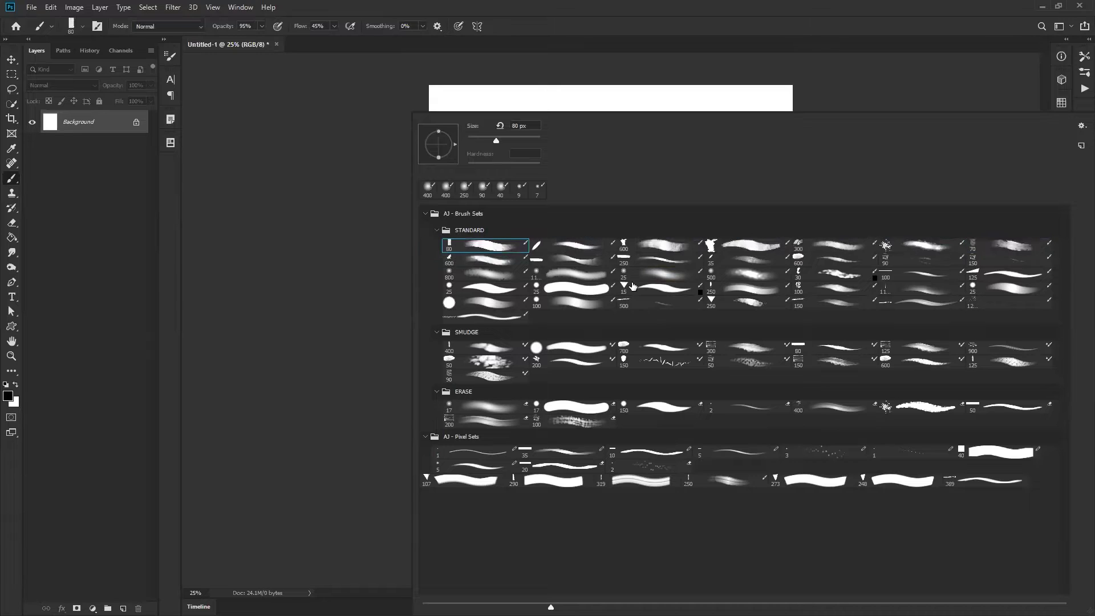
left_click(576, 248)
left_click(347, 325)
mouse_move(653, 159)
left_mouse_down()
mouse_move(602, 159)
mouse_move(614, 197)
left_mouse_up()
key("]")
key("]")
mouse_move(637, 150)
left_mouse_down()
mouse_move(560, 202)
mouse_move(602, 238)
mouse_move(623, 239)
mouse_move(578, 191)
mouse_move(571, 207)
mouse_move(556, 188)
mouse_move(593, 161)
mouse_move(536, 192)
mouse_move(595, 227)
left_mouse_up()
key("ctrl+shift+h")
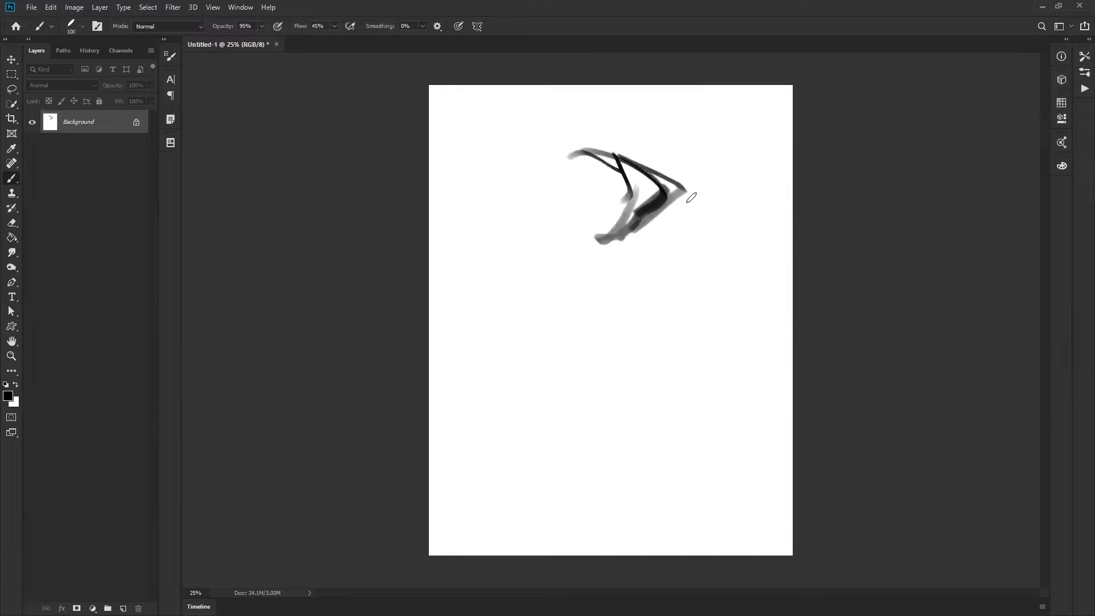
left_click_drag(626, 163, 656, 202)
left_click_drag(634, 152, 684, 216)
Enlarge the brush to 500 px and undo all the test strokes on the page
key("]")
key("]")
key("]")
key("]")
key("]")
key("]")
key("]")
key("]")
key("ctrl+z")
key("ctrl+z")
key("ctrl+z")
key("ctrl+z")
key("ctrl+z")
key("ctrl+z")
key("ctrl+z")
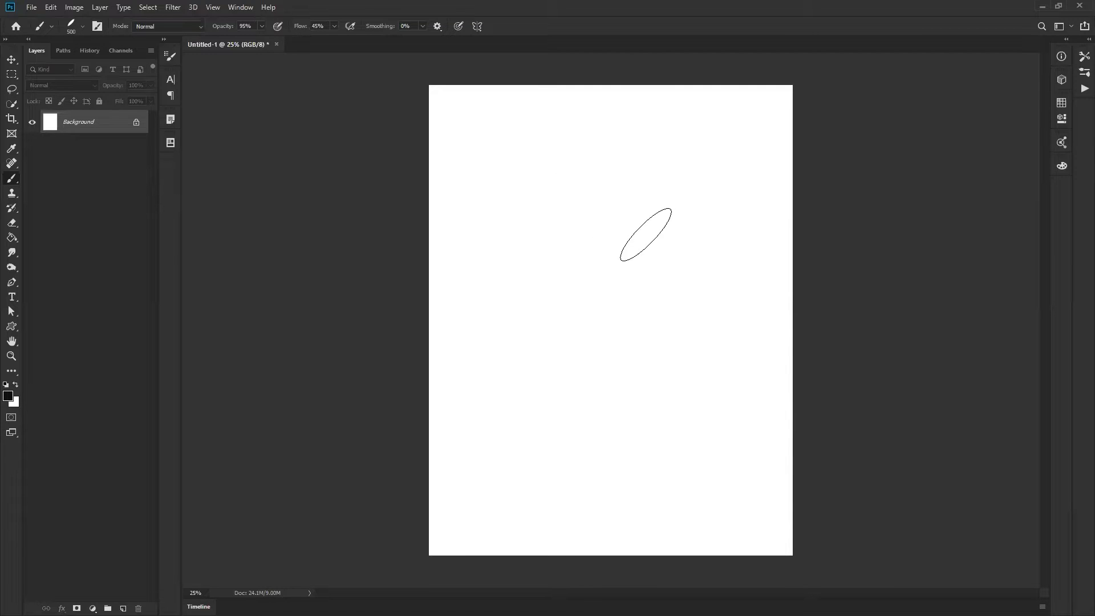
On a new layer, block in a solid black head silhouette near the page's upper middle with the triangular STANDARD brush at 125 px
right_click(589, 267)
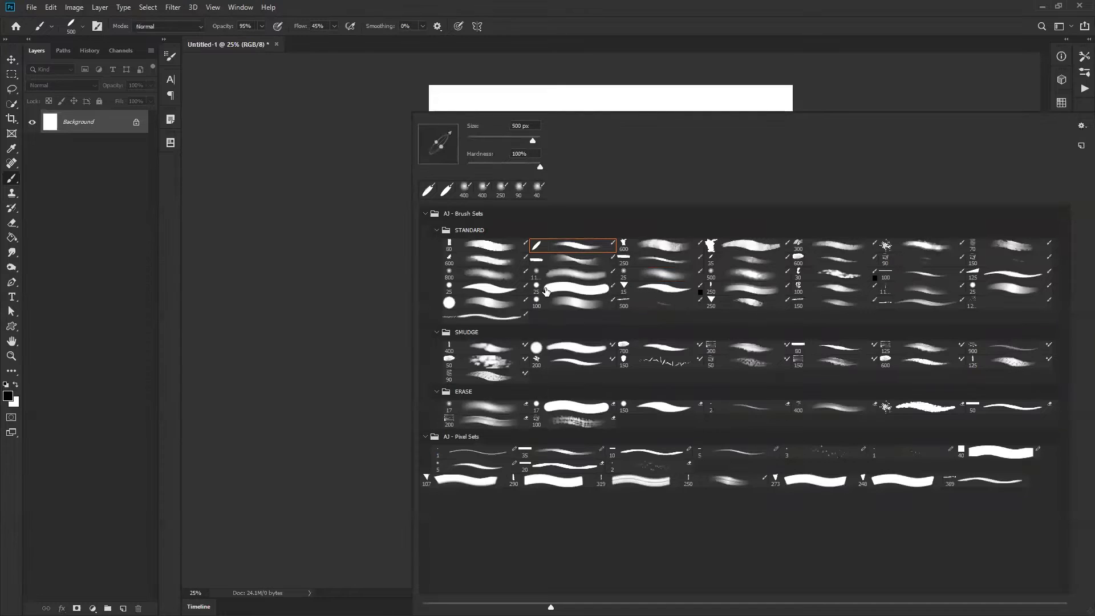
double_click(659, 289)
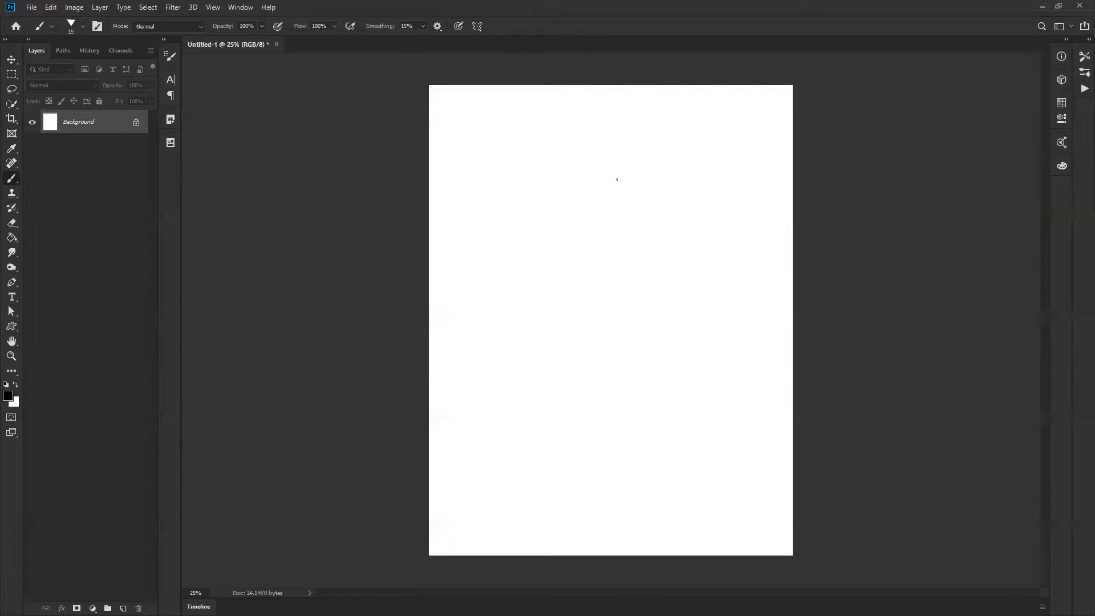
key("ctrl+shift+alt+n")
key("]")
key("]")
key("]")
key("]")
key("]")
key("]")
key("]")
key("]")
key("]")
key("]")
key("]")
mouse_move(585, 162)
left_mouse_down()
mouse_move(621, 138)
mouse_move(651, 172)
mouse_move(617, 167)
mouse_move(630, 134)
mouse_move(603, 166)
mouse_move(593, 147)
mouse_move(617, 128)
mouse_move(638, 156)
mouse_move(592, 157)
mouse_move(615, 117)
mouse_move(646, 137)
mouse_move(602, 142)
mouse_move(593, 183)
mouse_move(589, 154)
mouse_move(587, 167)
mouse_move(625, 139)
mouse_move(603, 159)
mouse_move(619, 128)
mouse_move(637, 131)
mouse_move(645, 195)
mouse_move(632, 150)
mouse_move(598, 213)
mouse_move(609, 191)
mouse_move(590, 178)
mouse_move(621, 121)
mouse_move(634, 150)
mouse_move(619, 201)
mouse_move(594, 214)
mouse_move(611, 203)
mouse_move(607, 234)
mouse_move(619, 237)
mouse_move(613, 185)
mouse_move(625, 160)
mouse_move(615, 220)
mouse_move(628, 231)
mouse_move(634, 224)
mouse_move(596, 217)
mouse_move(605, 150)
mouse_move(588, 187)
mouse_move(589, 131)
mouse_move(617, 123)
mouse_move(648, 144)
mouse_move(651, 169)
mouse_move(581, 147)
mouse_move(595, 138)
mouse_move(616, 156)
mouse_move(585, 149)
mouse_move(609, 235)
mouse_move(655, 158)
mouse_move(647, 210)
mouse_move(620, 231)
left_mouse_up()
key("ctrl+shift+h")
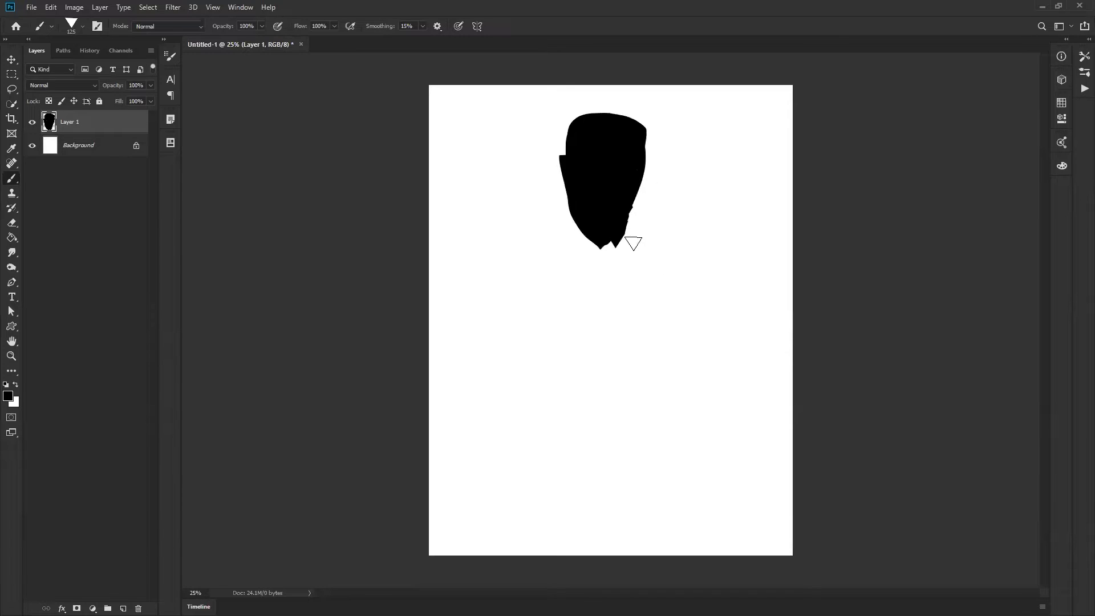
Refine the silhouette's jaw and pointed chin and add ears on both sides with the brush at 90 px
left_click_drag(618, 238, 595, 241)
key("bracketleft")
key("bracketleft")
left_click_drag(553, 171, 579, 193)
left_click_drag(653, 168, 630, 199)
mouse_move(567, 188)
left_mouse_down()
mouse_move(565, 144)
mouse_move(578, 124)
mouse_move(629, 123)
mouse_move(646, 164)
mouse_move(618, 121)
mouse_move(576, 129)
mouse_move(582, 117)
mouse_move(637, 125)
mouse_move(618, 251)
mouse_move(634, 213)
mouse_move(595, 239)
left_mouse_up()
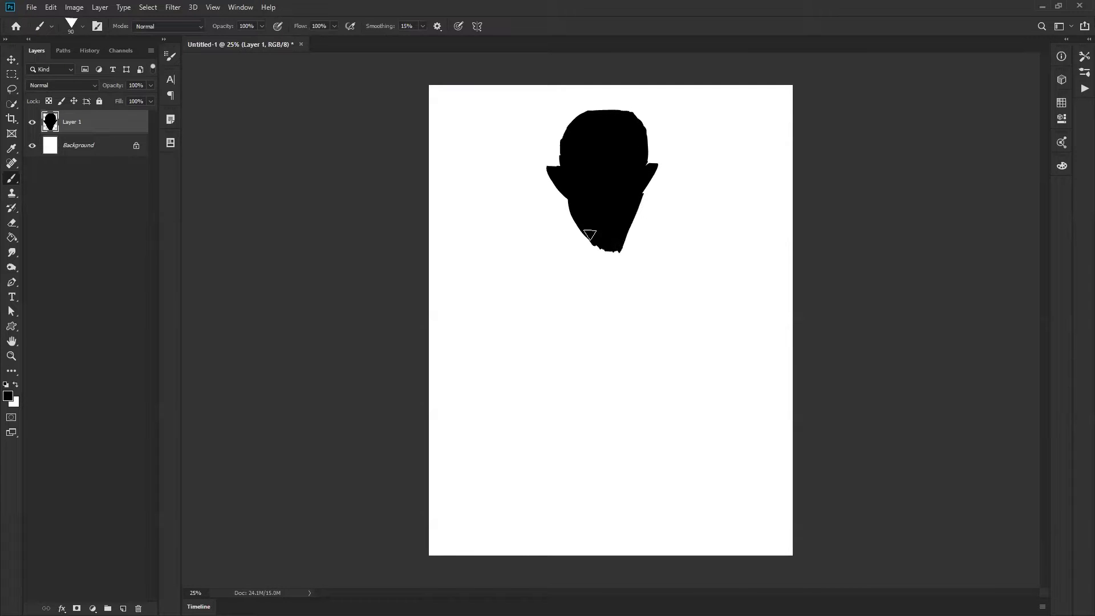
mouse_move(564, 189)
left_mouse_down()
mouse_move(583, 240)
mouse_move(604, 257)
mouse_move(631, 241)
mouse_move(640, 193)
mouse_move(624, 240)
left_mouse_up()
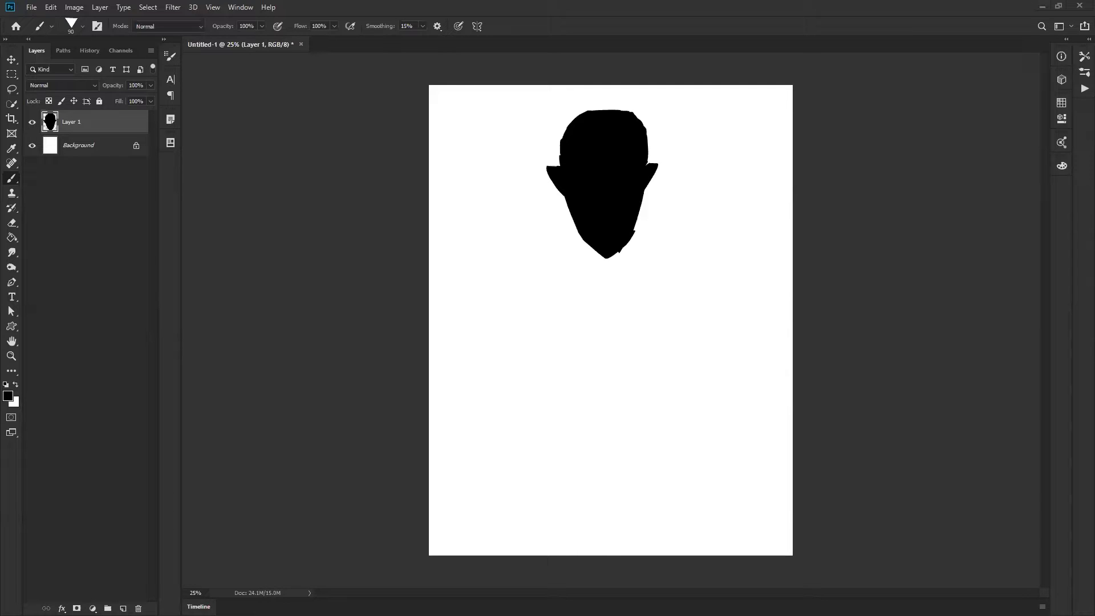
Paste the leaping-figure reference painting and scale and place it in the page's lower left area below the head silhouette
key("ctrl+v")
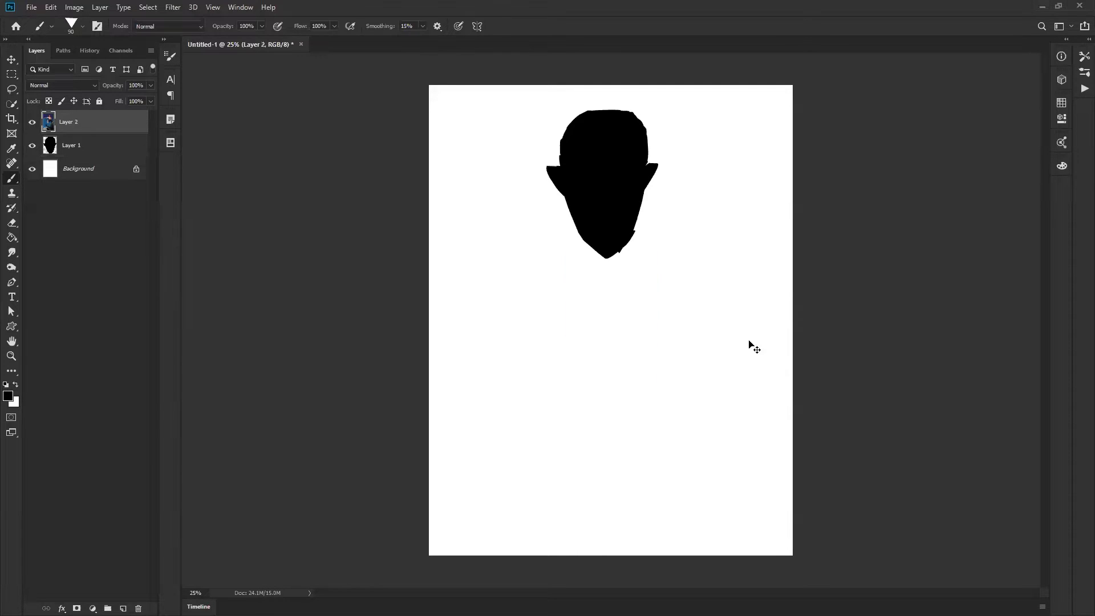
key("ctrl+t")
left_click_drag(651, 253, 711, 154)
mouse_move(690, 238)
left_mouse_down()
mouse_move(655, 237)
mouse_move(541, 341)
mouse_move(535, 359)
left_mouse_up()
key("Return")
key("b")
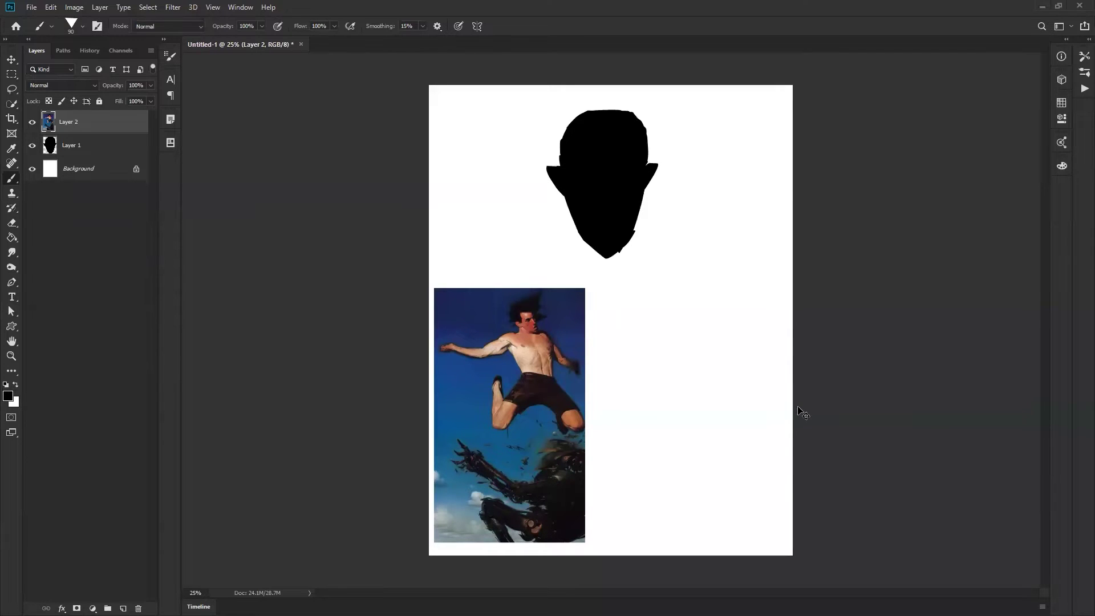
Paste the second reference painting with the crouching figure and robot, and resize and place it in the page's lower right area
key("ctrl+v")
key("ctrl+t")
left_click_drag(648, 344, 772, 428)
left_click_drag(715, 374, 721, 473)
key("Return")
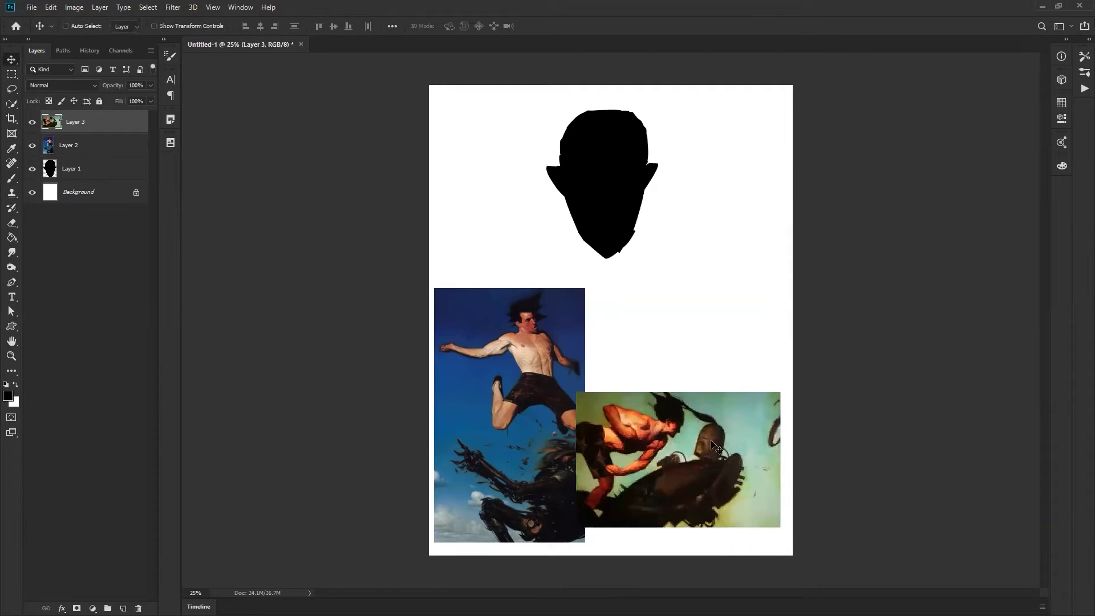
On a new layer, handwrite "Obj" in black beside the leaping-figure painting with the brush at 8 px
key("z")
left_click(674, 460)
left_click(674, 460)
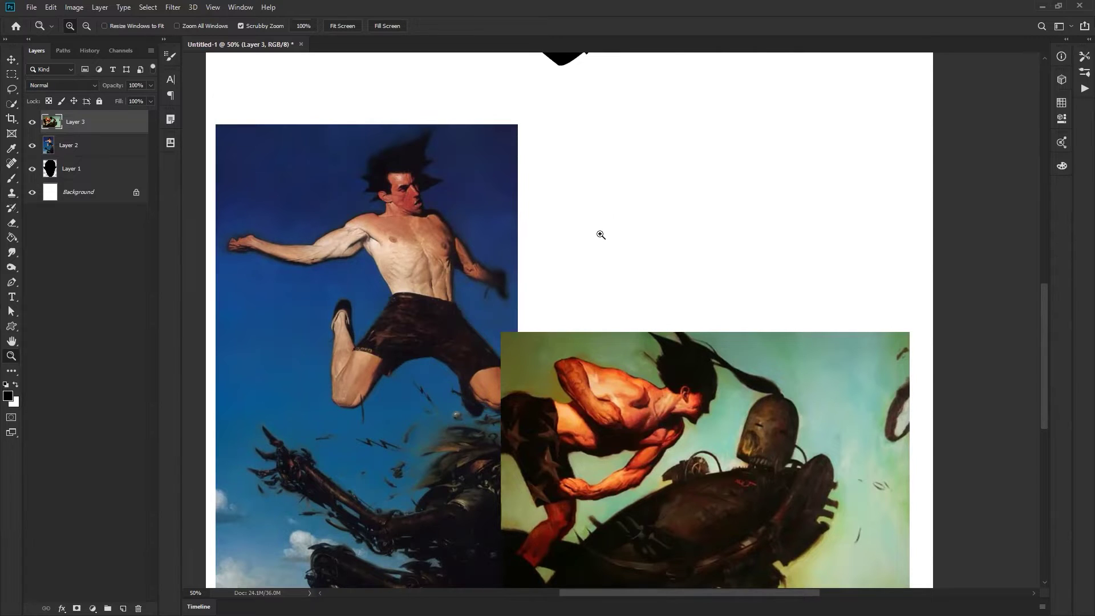
key("ctrl+shift+alt+n")
left_click_drag(601, 204, 570, 255)
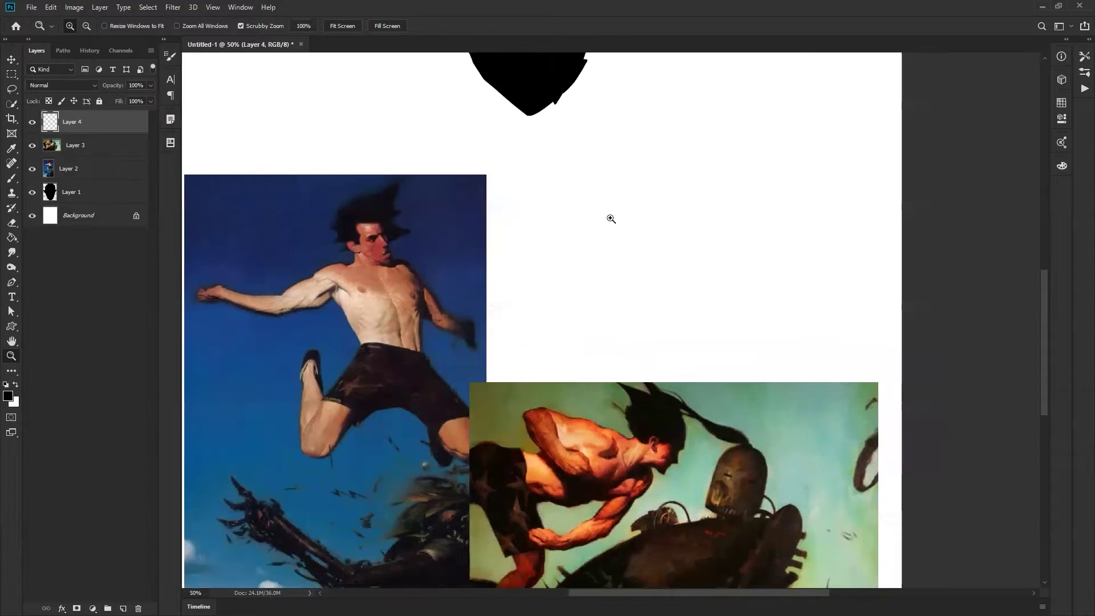
left_click(638, 223)
mouse_move(450, 301)
left_mouse_down()
mouse_move(679, 215)
mouse_move(638, 251)
left_mouse_up()
key("b")
key("bracketleft")
key("bracketleft")
key("bracketleft")
key("bracketleft")
key("bracketleft")
key("bracketleft")
key("bracketleft")
key("bracketleft")
key("bracketleft")
mouse_move(703, 114)
left_mouse_down()
mouse_move(693, 137)
mouse_move(703, 114)
mouse_move(730, 153)
left_mouse_up()
left_click(747, 103)
left_click_drag(725, 258, 679, 265)
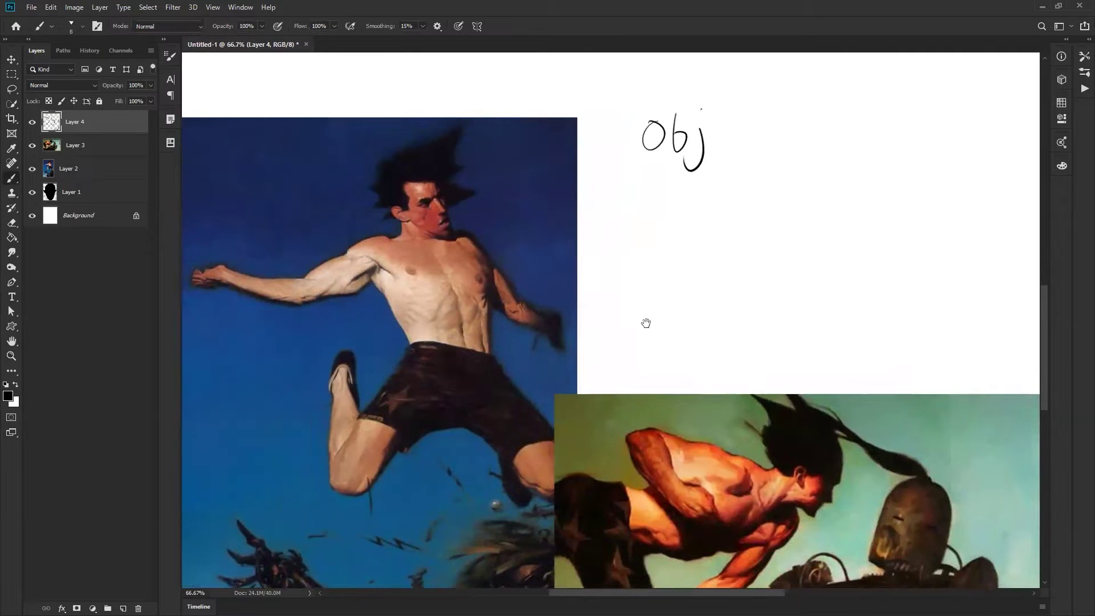
left_click_drag(646, 323, 666, 286)
left_click_drag(603, 242, 639, 259)
Try an arrow toward the leaping figure and handwritten notes such as "Anatomy" and "Lighting" below "Obj"
mouse_move(714, 184)
left_mouse_down()
mouse_move(620, 218)
mouse_move(637, 223)
left_mouse_up()
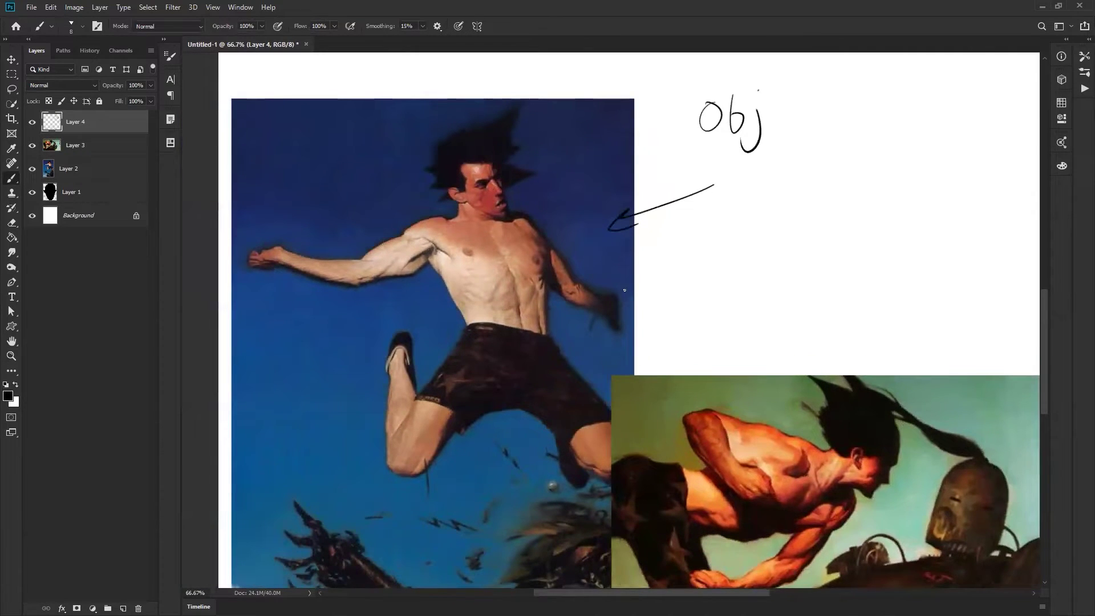
key("ctrl+z")
mouse_move(729, 213)
left_mouse_down()
mouse_move(667, 224)
mouse_move(656, 243)
mouse_move(658, 234)
left_mouse_up()
left_click_drag(657, 244, 681, 245)
mouse_move(690, 202)
left_mouse_down()
mouse_move(689, 245)
mouse_move(716, 273)
mouse_move(678, 284)
left_mouse_up()
left_click_drag(689, 274, 682, 295)
left_click_drag(696, 250, 705, 285)
left_click_drag(702, 276, 724, 275)
mouse_move(675, 341)
left_mouse_down()
mouse_move(687, 310)
mouse_move(810, 291)
left_mouse_up()
left_click_drag(679, 362, 804, 329)
mouse_move(742, 364)
left_mouse_down()
mouse_move(666, 281)
mouse_move(762, 240)
left_mouse_up()
left_click_drag(726, 288, 856, 240)
Undo the marks and handwritten notes below "Obj", keeping only that word
key("ctrl+z")
key("ctrl+z")
key("ctrl+z")
key("ctrl+z")
key("ctrl+z")
key("ctrl+z")
key("ctrl+z")
key("ctrl+z")
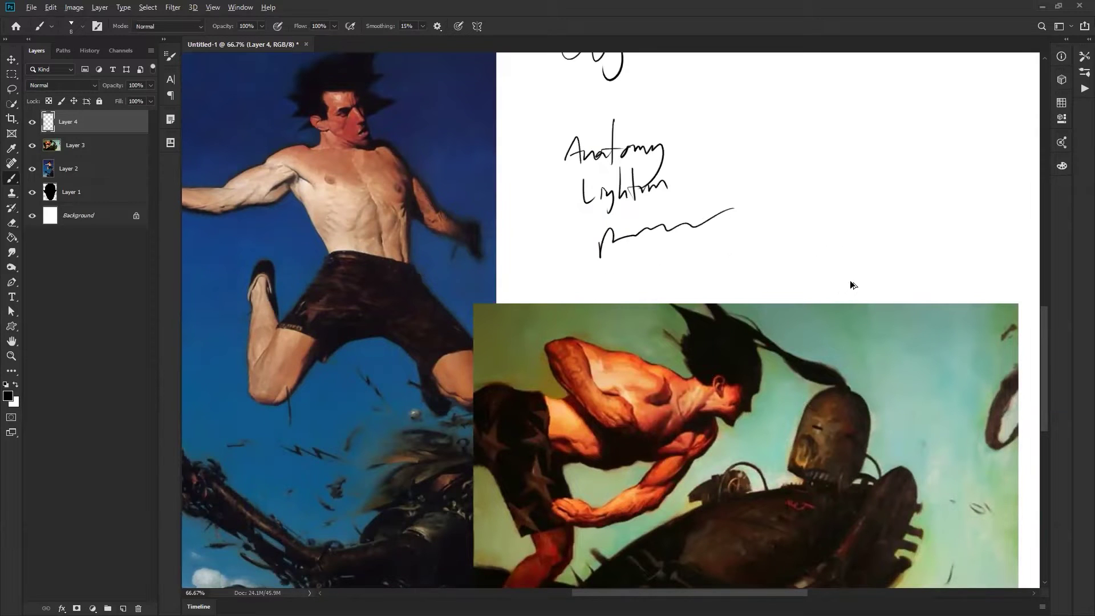
key("ctrl+z")
key("ctrl+z")
key("ctrl+z")
key("ctrl+z")
key("ctrl+z")
key("ctrl+z")
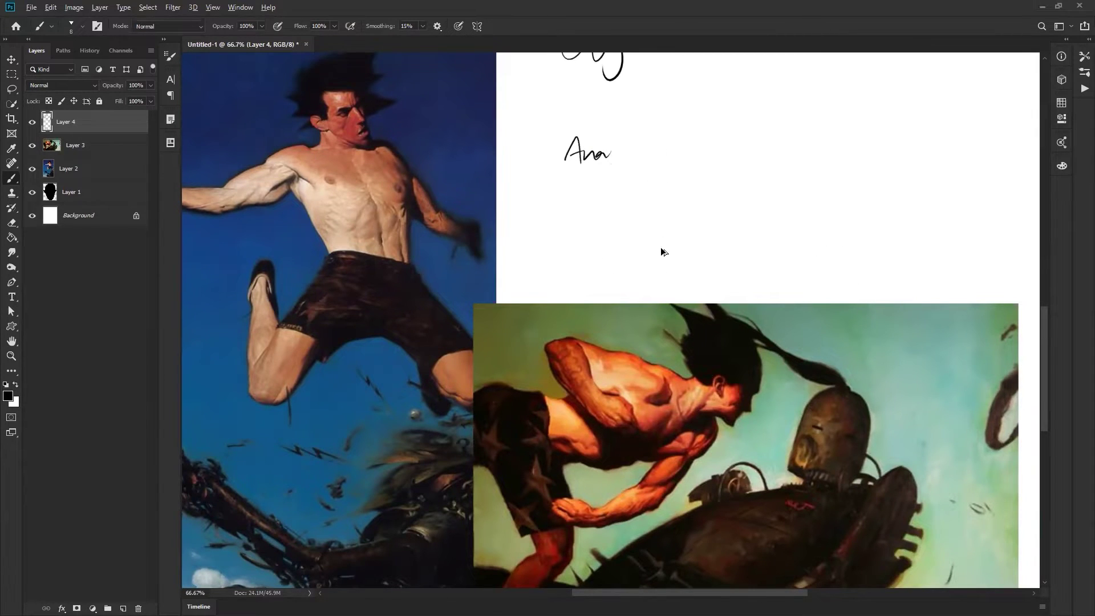
left_click_drag(590, 215, 668, 280)
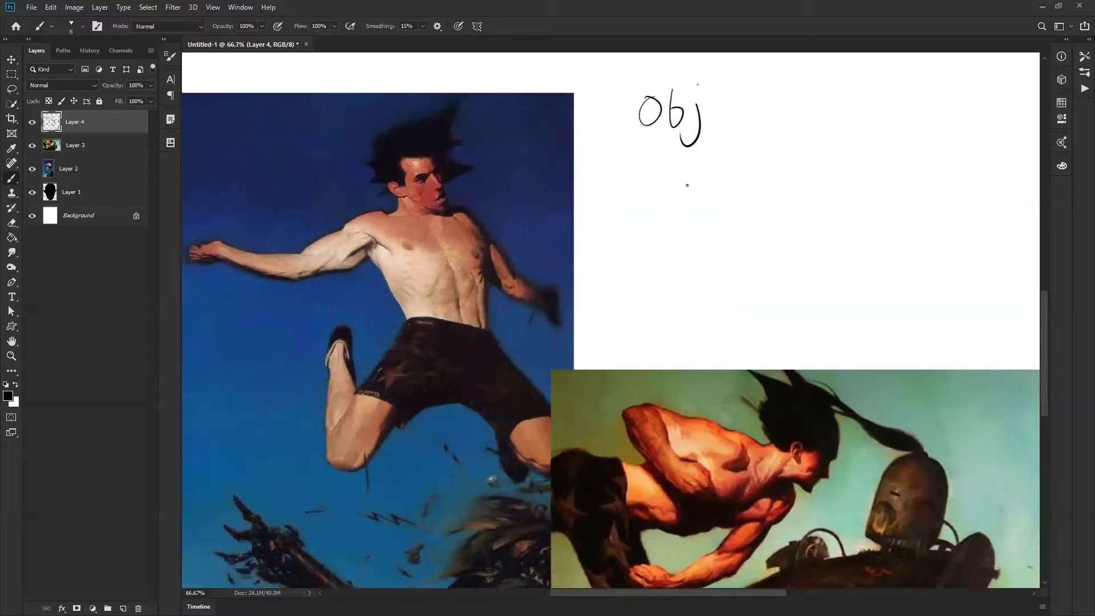
Desaturate the leaping-figure painting on Layer 2 with a Hue/Saturation saturation of -100
left_click(128, 176)
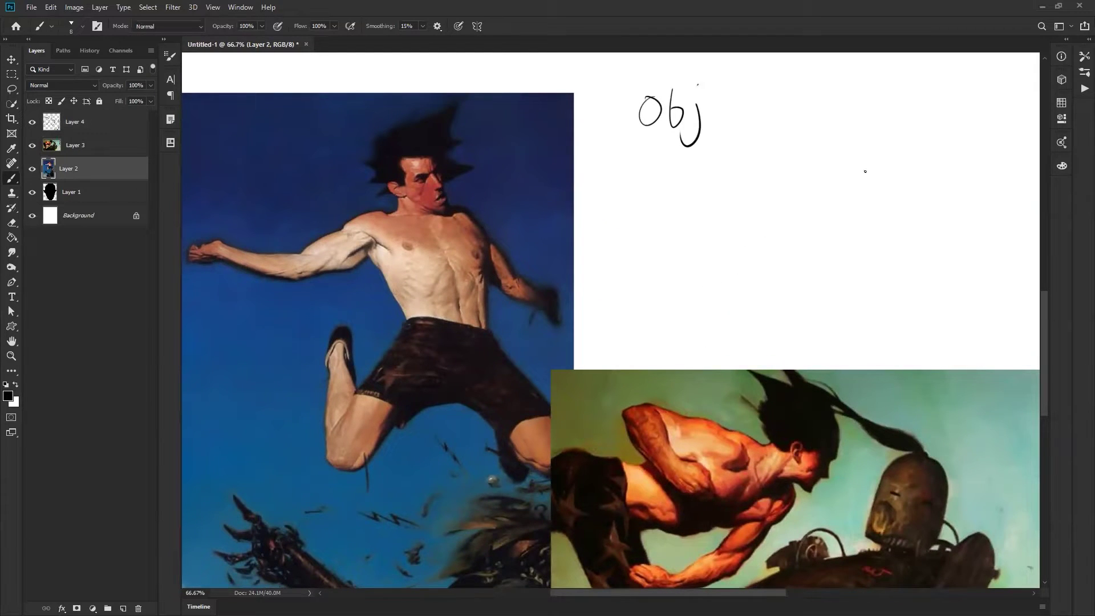
key("i")
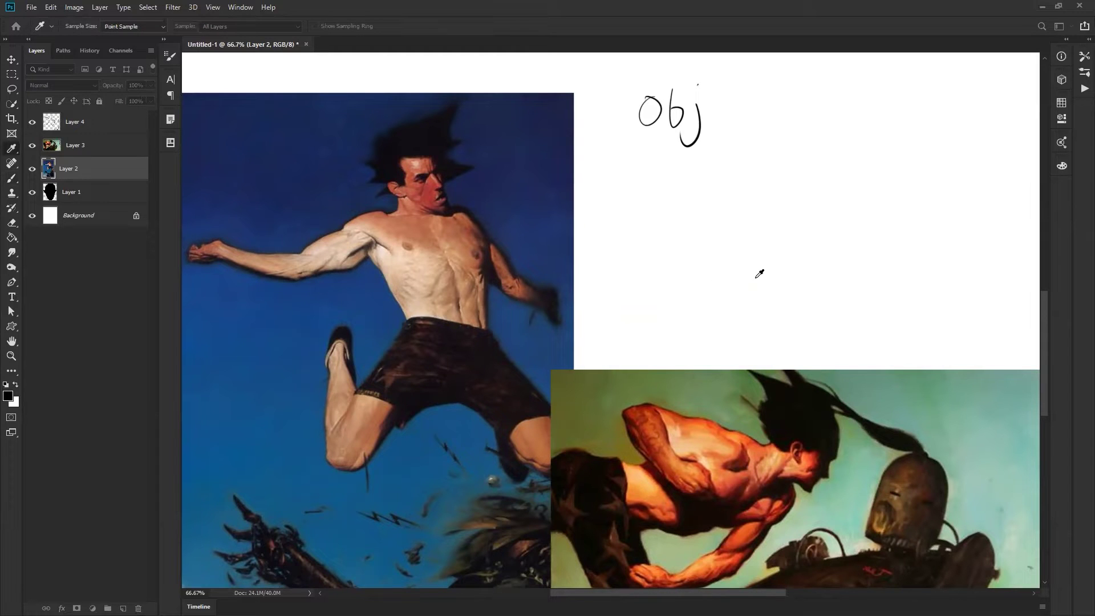
key("ctrl+u")
left_click_drag(835, 315, 779, 314)
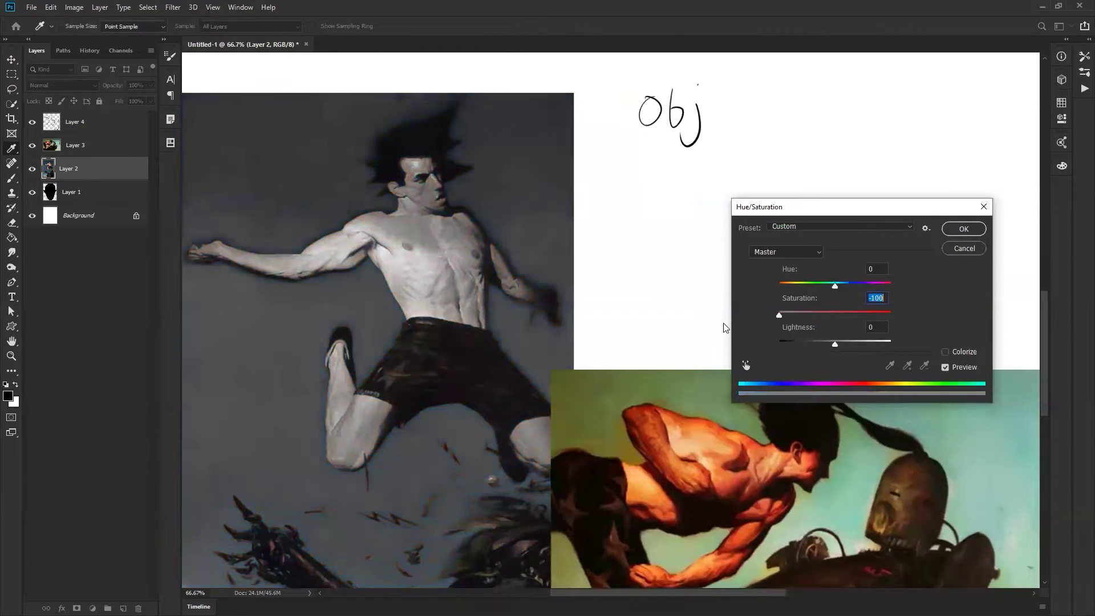
left_click(951, 226)
key("b")
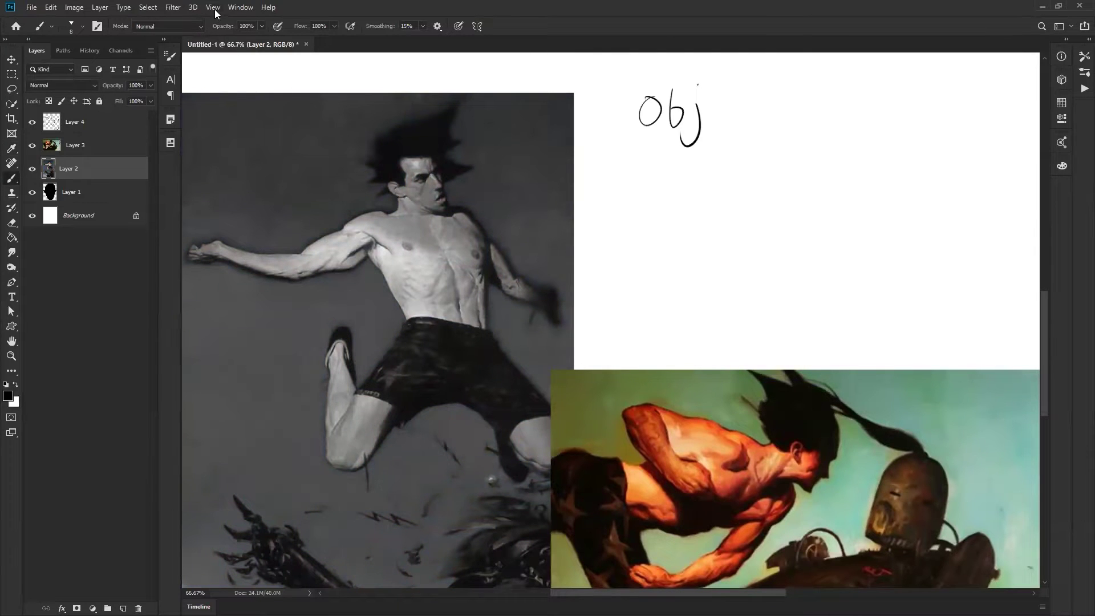
Duplicate the layer of the desaturated leaping-figure painting
left_click_drag(358, 263, 456, 260)
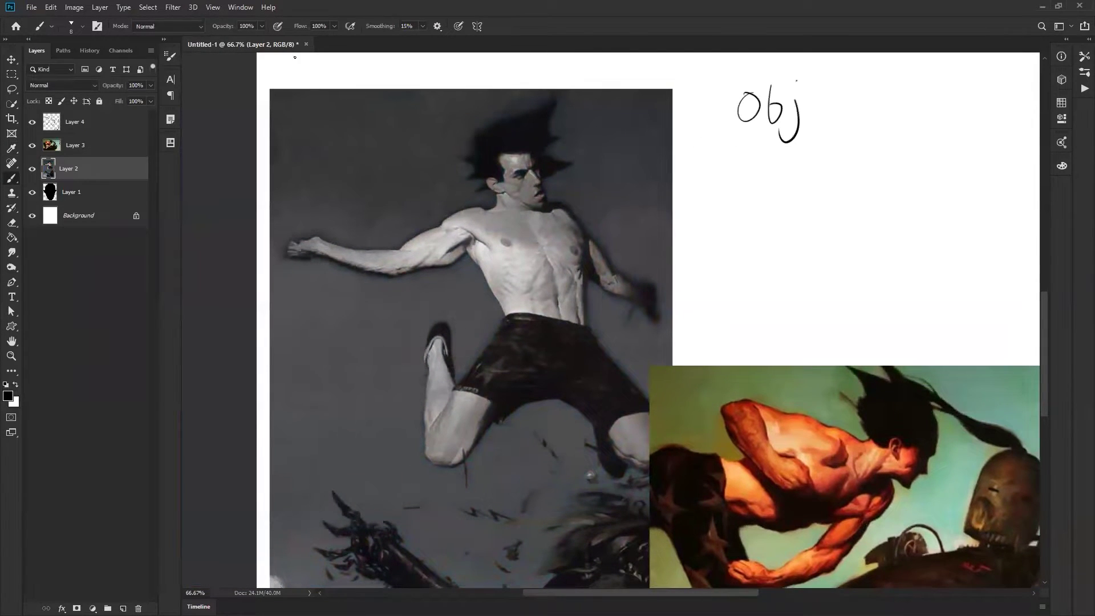
left_click(173, 8)
mouse_move(179, 137)
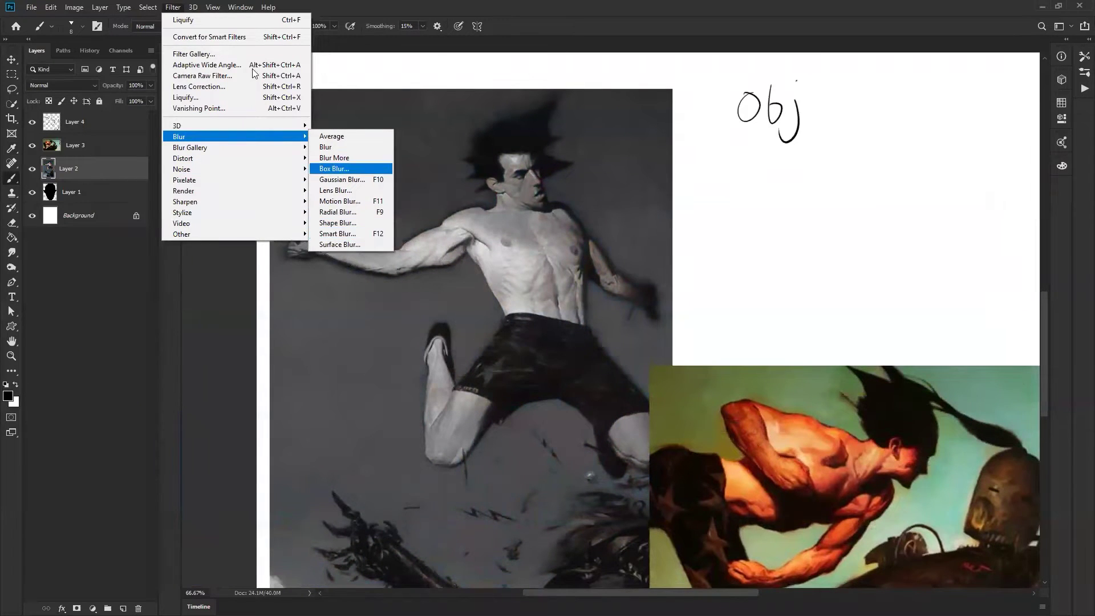
left_click(176, 9)
key("ctrl+j")
Apply a Smart Blur to the duplicated painting layer with reduced radius and threshold
left_click(173, 8)
mouse_move(256, 136)
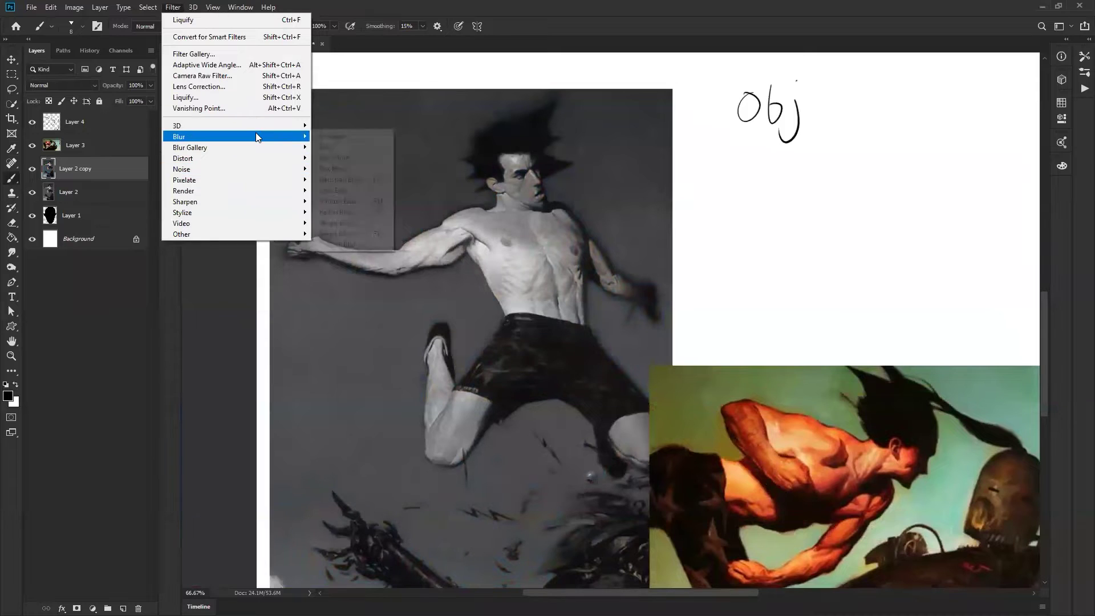
left_click(344, 233)
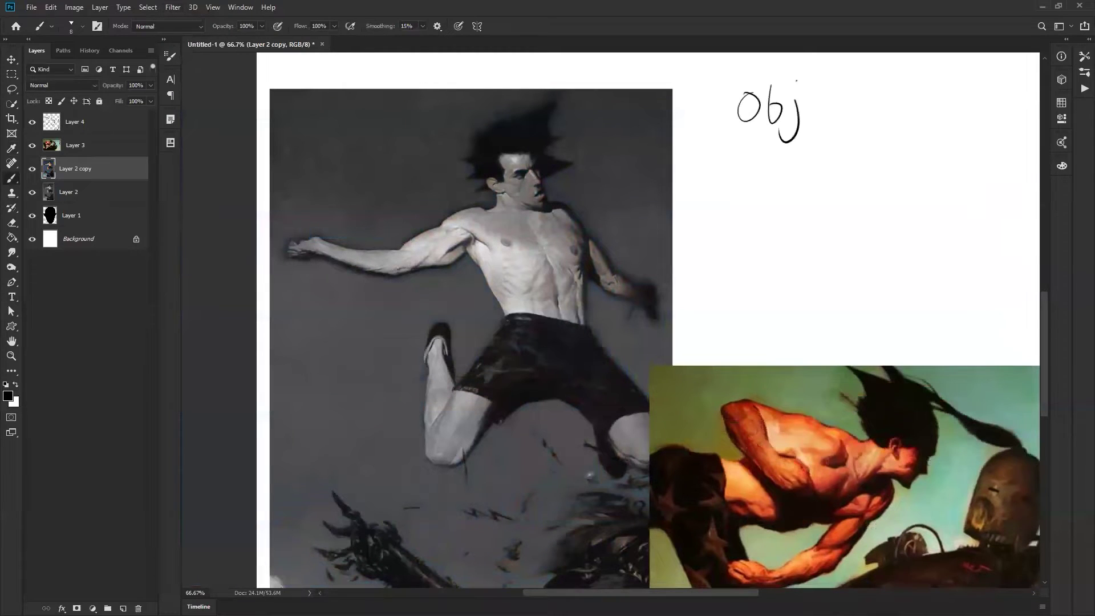
left_click_drag(728, 255, 768, 284)
left_click_drag(711, 218, 746, 308)
left_click_drag(747, 245, 758, 276)
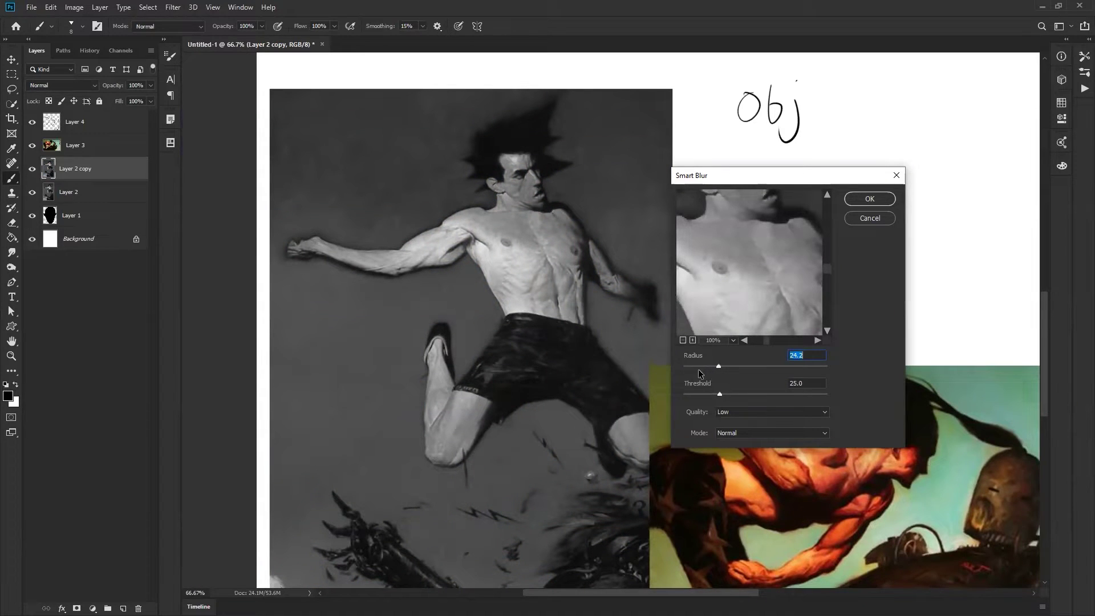
left_click(704, 365)
left_click(706, 394)
left_click(856, 198)
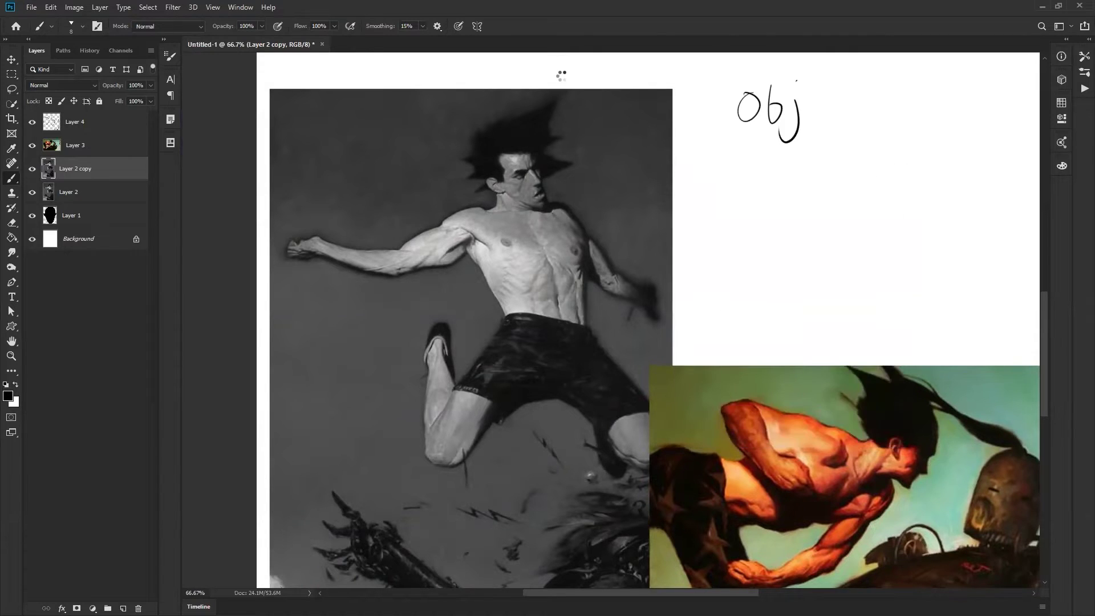
Examine the simplified tones on the blurred figure's torso, arms and legs up close
key("z")
left_click(505, 265)
left_click(505, 264)
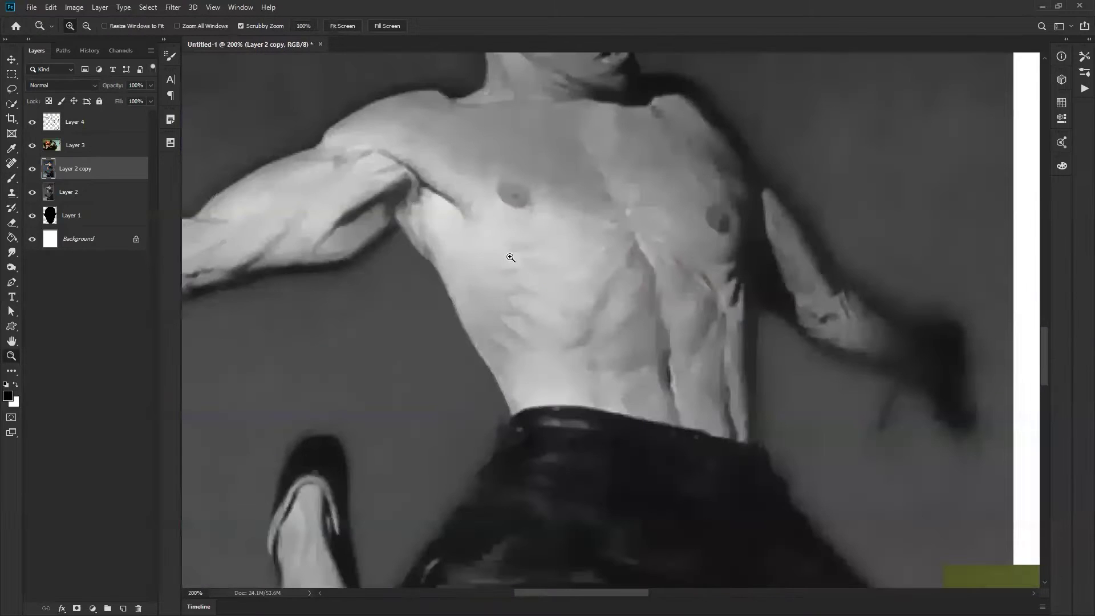
left_click(549, 268, "alt")
left_click(549, 269, "alt")
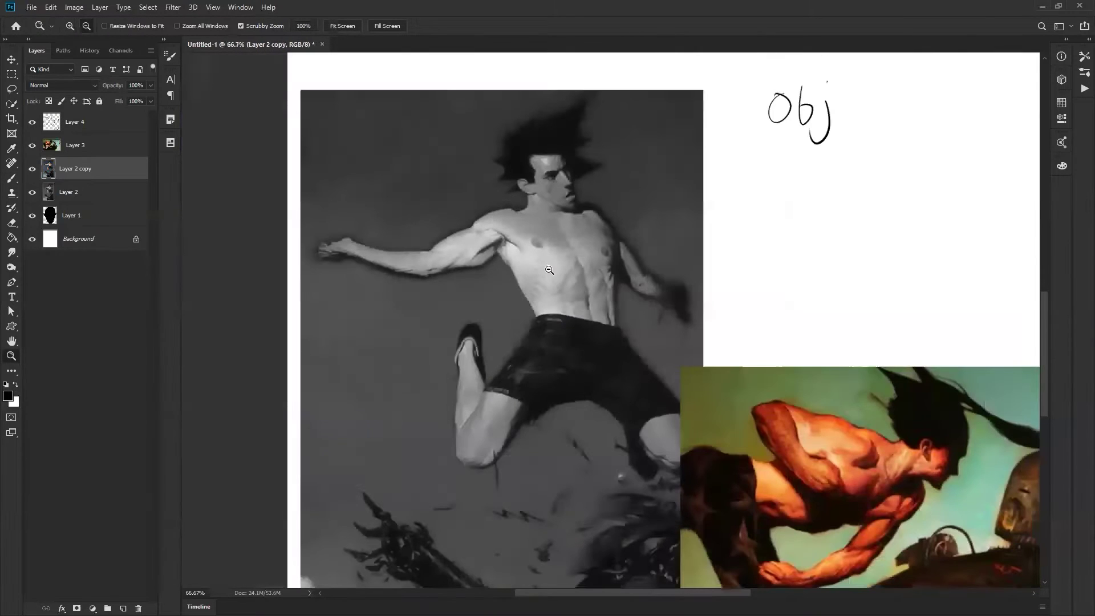
left_click(566, 317)
left_click_drag(656, 332, 691, 340)
left_click_drag(626, 384, 670, 428)
left_click_drag(699, 376, 632, 349)
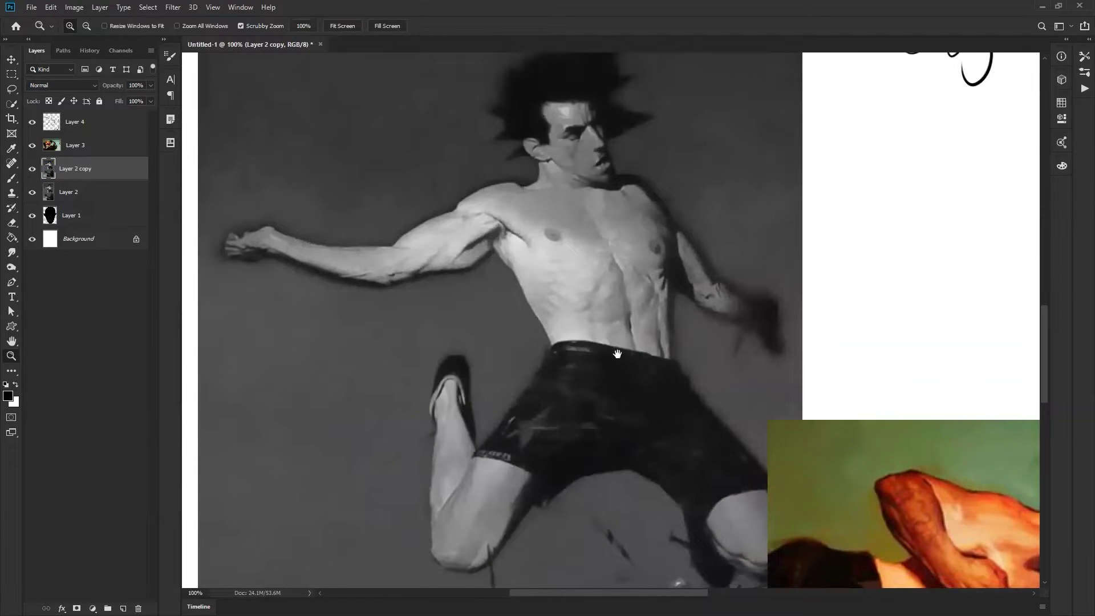
left_click_drag(618, 354, 558, 362)
Sample a light grey skin tone from the leaping figure's torso as the painting colour
key("b")
left_click_drag(503, 217, 512, 277)
key("z")
left_click(588, 300, "alt")
left_click_drag(718, 286, 523, 279)
key("b")
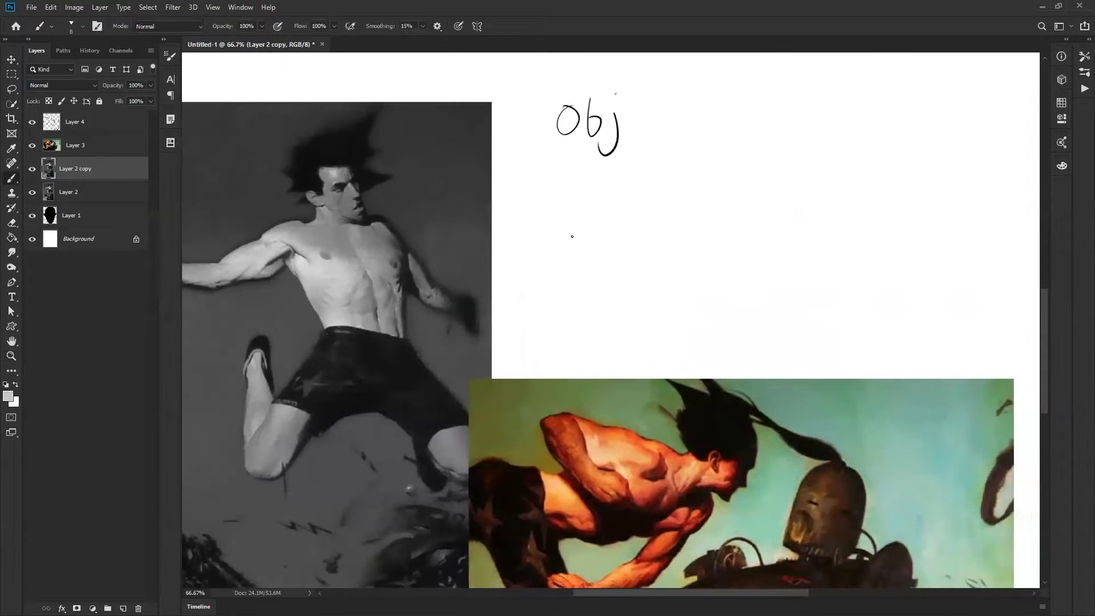
Create a new layer above the blurred painting copy and choose the flat 250 px brush from the STANDARD brush set
key("ctrl+shift+alt+n")
right_click(778, 242)
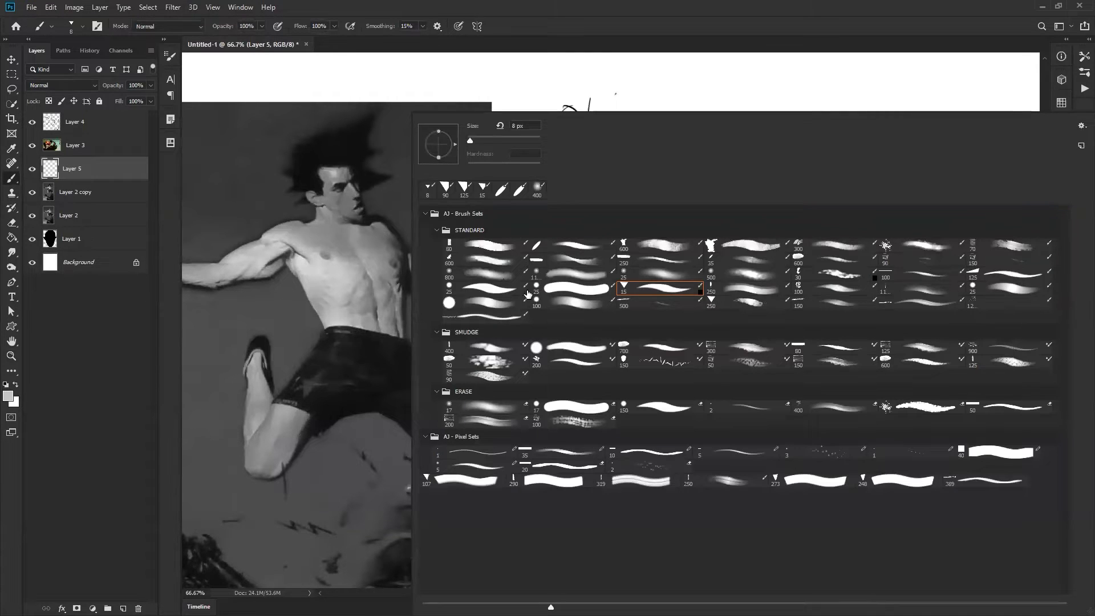
left_click(539, 302)
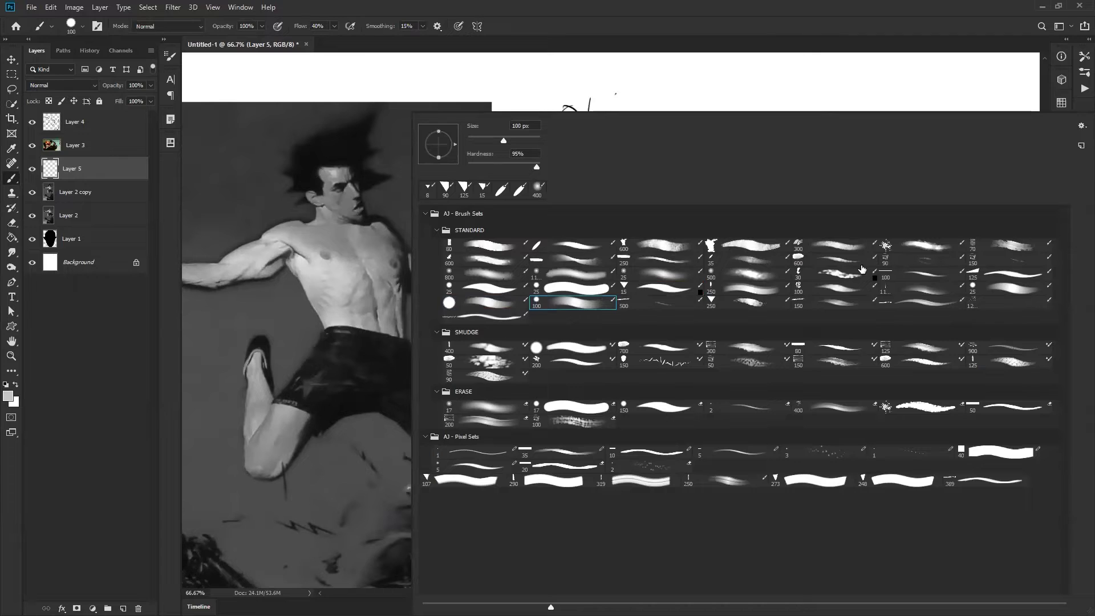
double_click(662, 259)
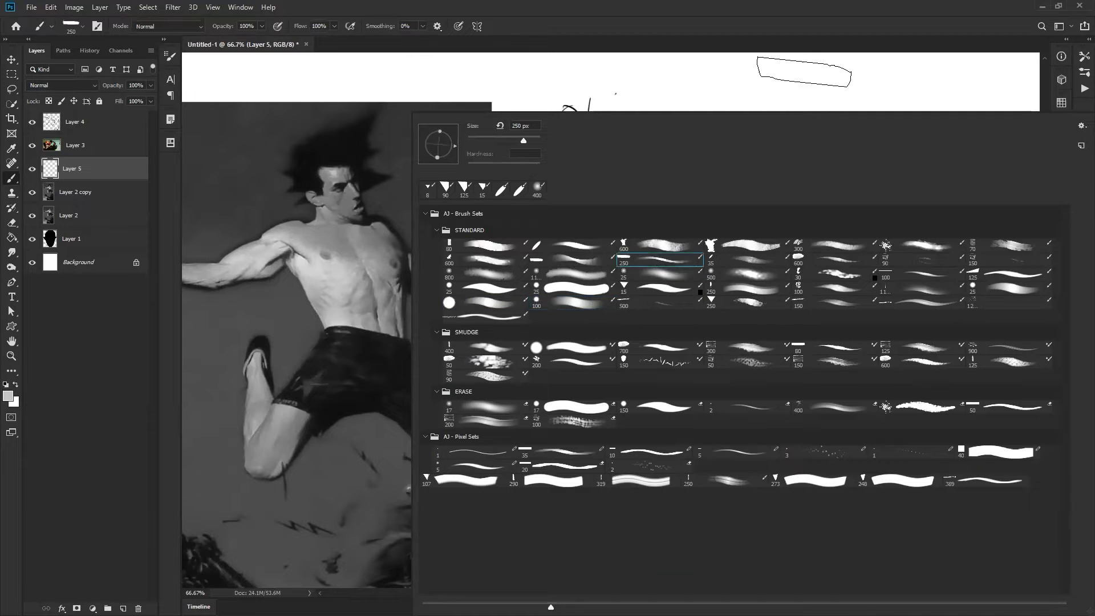
Reduce the brush size and try a light grey stroke for the torso study on the empty white area
key("bracketleft")
key("bracketleft")
key("bracketleft")
key("bracketleft")
key("bracketleft")
key("bracketleft")
key("bracketleft")
key("bracketleft")
key("bracketleft")
key("bracketleft")
key("bracketleft")
key("bracketleft")
mouse_move(676, 202)
left_mouse_down()
mouse_move(698, 183)
mouse_move(724, 195)
mouse_move(701, 173)
mouse_move(714, 194)
mouse_move(697, 193)
mouse_move(745, 199)
mouse_move(713, 181)
mouse_move(764, 198)
mouse_move(689, 195)
mouse_move(734, 218)
mouse_move(716, 201)
mouse_move(759, 203)
mouse_move(736, 196)
mouse_move(749, 232)
left_mouse_up()
key("ctrl+z")
Paint a small dark armpit accent and build up the light grey shoulder and upper chest around it
key("d")
key("bracketleft")
key("bracketleft")
key("bracketleft")
key("bracketleft")
left_click(727, 186, "alt")
key("bracketright")
key("bracketright")
mouse_move(741, 202)
left_mouse_down()
mouse_move(758, 224)
mouse_move(777, 214)
left_mouse_up()
key("bracketright")
left_click_drag(728, 176, 767, 178)
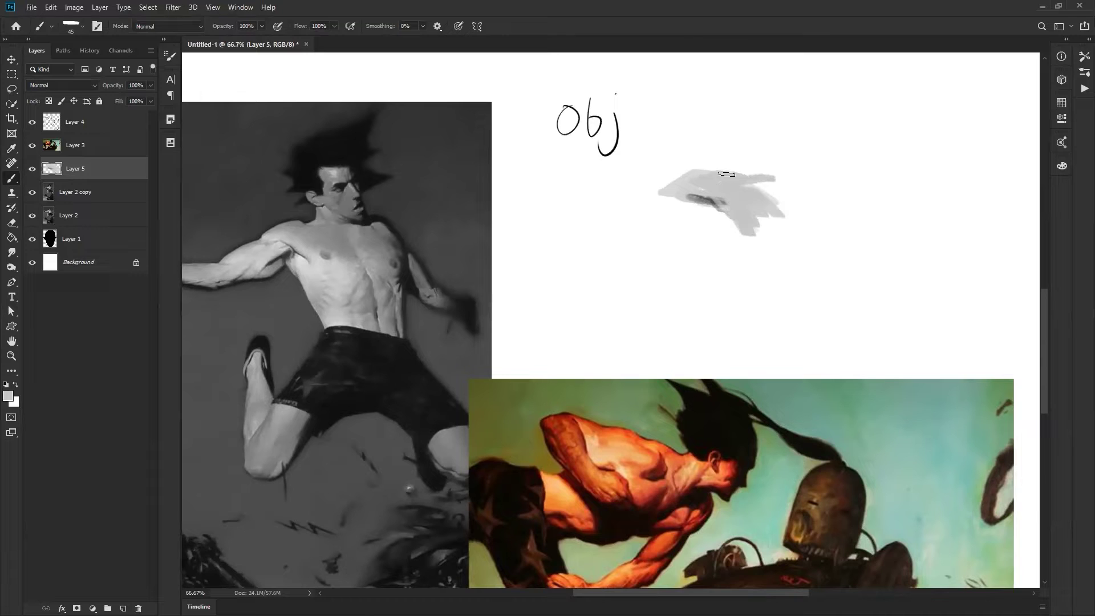
Block in the torso's full mass in flat light grey with a larger brush, from the chest to the waist
mouse_move(732, 185)
left_mouse_down()
mouse_move(744, 164)
mouse_move(764, 173)
mouse_move(762, 231)
mouse_move(732, 199)
mouse_move(762, 217)
mouse_move(759, 179)
mouse_move(790, 234)
mouse_move(814, 209)
mouse_move(790, 175)
mouse_move(829, 197)
mouse_move(823, 252)
mouse_move(804, 208)
mouse_move(812, 222)
mouse_move(828, 196)
mouse_move(802, 252)
mouse_move(772, 230)
mouse_move(752, 262)
mouse_move(734, 227)
mouse_move(713, 225)
mouse_move(734, 203)
left_mouse_up()
key("bracketright")
key("bracketright")
key("bracketright")
key("bracketleft")
key("bracketright")
key("bracketright")
key("bracketright")
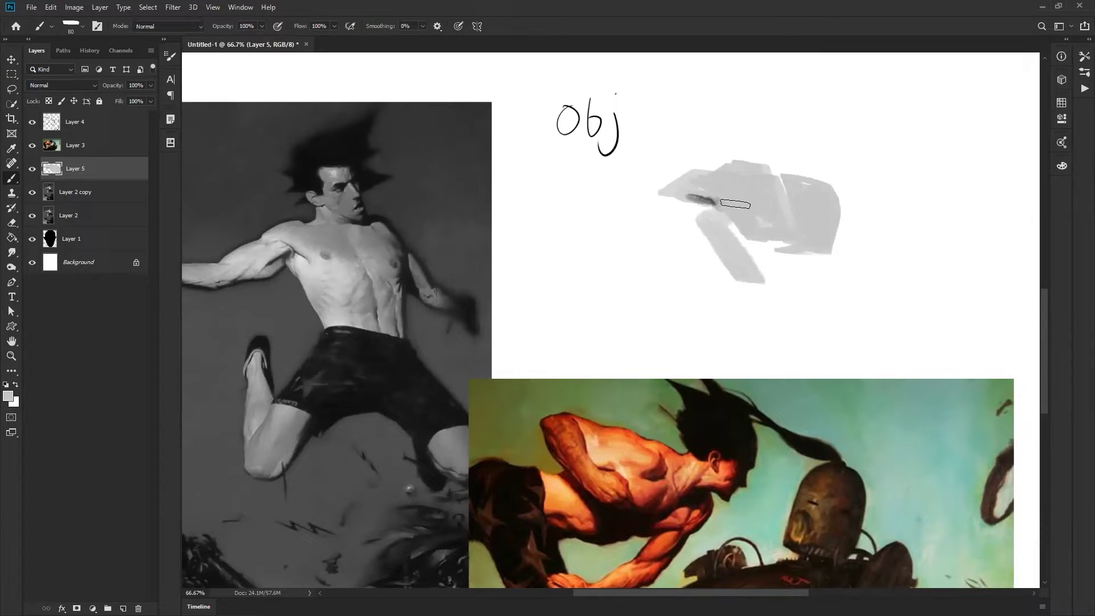
left_click_drag(751, 260, 779, 261)
mouse_move(707, 223)
left_mouse_down()
mouse_move(768, 279)
mouse_move(827, 282)
mouse_move(753, 289)
mouse_move(745, 300)
mouse_move(787, 289)
mouse_move(829, 303)
mouse_move(838, 245)
left_mouse_up()
Extend the armpit fold towards the chest as a thin dark line with a small brush
key("d")
key("bracketleft")
key("bracketleft")
key("bracketleft")
key("bracketleft")
key("bracketleft")
key("bracketleft")
key("bracketleft")
key("bracketleft")
key("bracketleft")
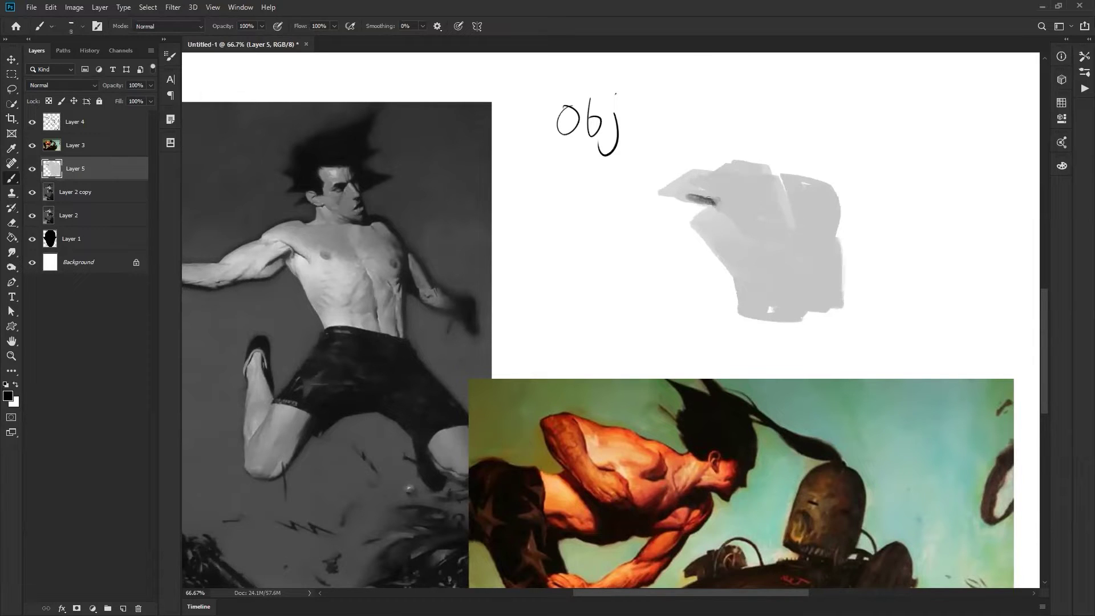
left_click_drag(724, 208, 720, 210)
left_click(734, 213, "alt")
Paint near-white light planes on the near chest and blend sampled greys down towards the belly
key("d")
key("x")
key("bracketright")
key("bracketright")
mouse_move(743, 211)
left_mouse_down()
mouse_move(779, 219)
mouse_move(746, 234)
mouse_move(740, 218)
mouse_move(721, 219)
mouse_move(749, 254)
mouse_move(749, 232)
mouse_move(746, 245)
mouse_move(786, 233)
mouse_move(795, 254)
mouse_move(797, 242)
mouse_move(797, 255)
mouse_move(746, 259)
mouse_move(732, 239)
mouse_move(730, 254)
mouse_move(776, 264)
mouse_move(769, 271)
mouse_move(793, 259)
mouse_move(762, 312)
mouse_move(790, 267)
mouse_move(755, 304)
mouse_move(799, 262)
left_mouse_up()
key("x")
left_click(767, 277, "alt")
left_click(791, 269, "alt")
left_click(805, 272, "alt")
Enlarge the brush and paint a lighter plane on the far side of the torso study's chest
key("d")
key("bracketleft")
key("bracketleft")
key("bracketleft")
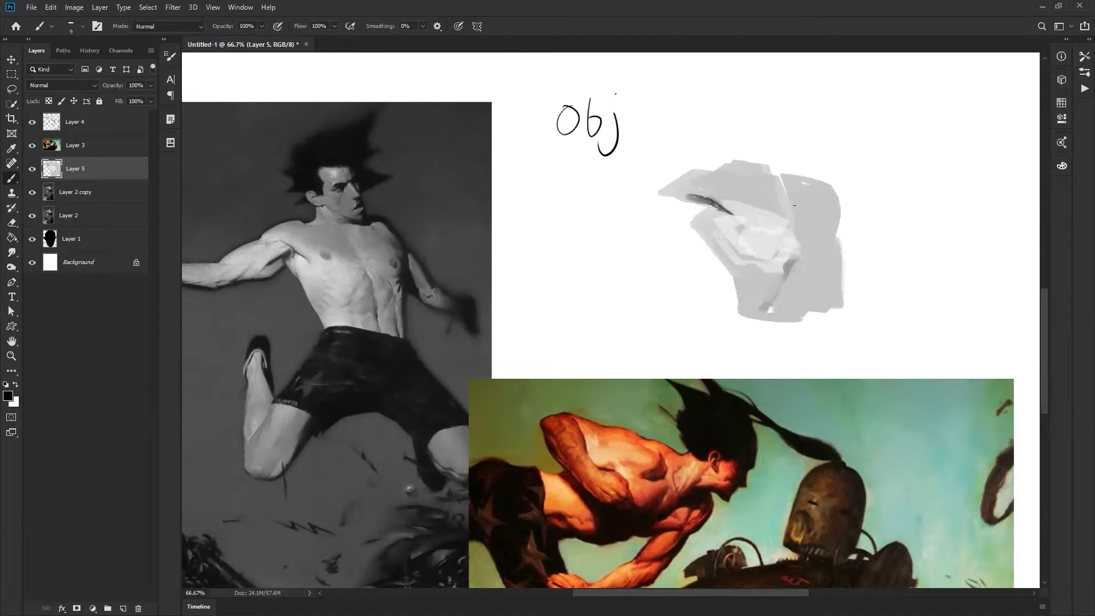
key("x")
key("bracketright")
key("bracketright")
key("bracketright")
key("bracketright")
key("bracketright")
key("bracketright")
key("bracketright")
key("bracketright")
mouse_move(790, 178)
left_mouse_down()
mouse_move(805, 229)
mouse_move(825, 193)
mouse_move(834, 208)
mouse_move(824, 243)
left_mouse_up()
left_click(818, 213, "alt")
left_click(797, 204, "alt")
Shade the outer edge and underside of the far chest with sampled mid greys
key("d")
left_click(825, 212, "alt")
left_click_drag(824, 195, 822, 237)
left_click(817, 200, "alt")
left_click(812, 190, "alt")
left_click_drag(815, 200, 827, 236)
left_click(826, 236, "alt")
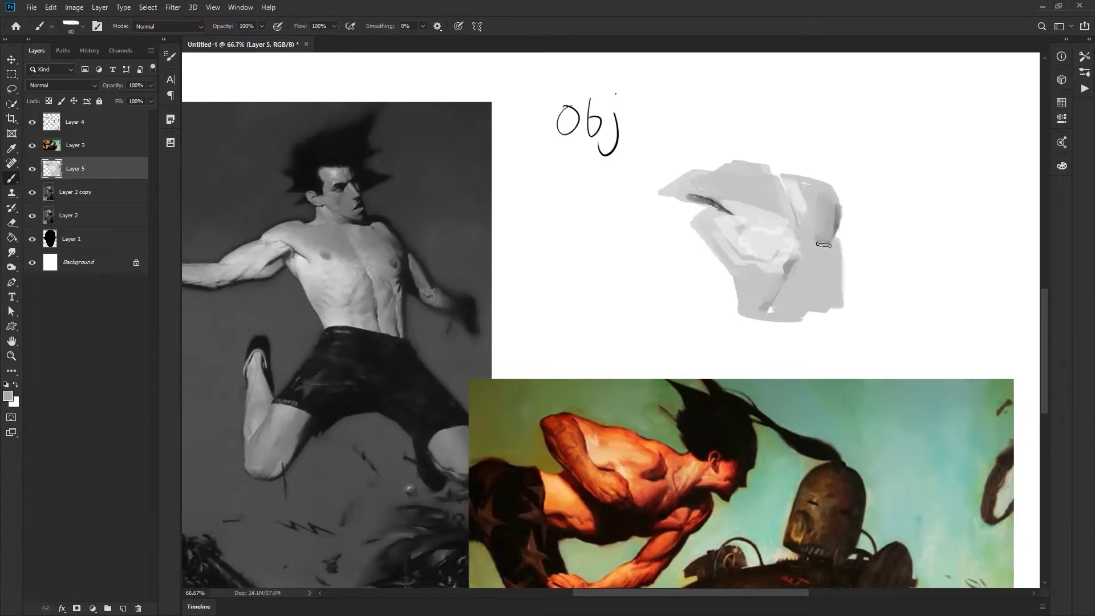
Add darker accents along the outer edge of the ribs and sample the neighbouring grey for blending
key("d")
key("bracketleft")
left_click_drag(840, 251, 839, 266)
key("bracketright")
left_click(821, 270, "alt")
Shade the lower torso and belly in mid grey with an enlarged brush
key("bracketright")
key("bracketright")
key("bracketright")
key("bracketright")
key("bracketright")
key("bracketright")
key("bracketright")
key("bracketright")
key("bracketright")
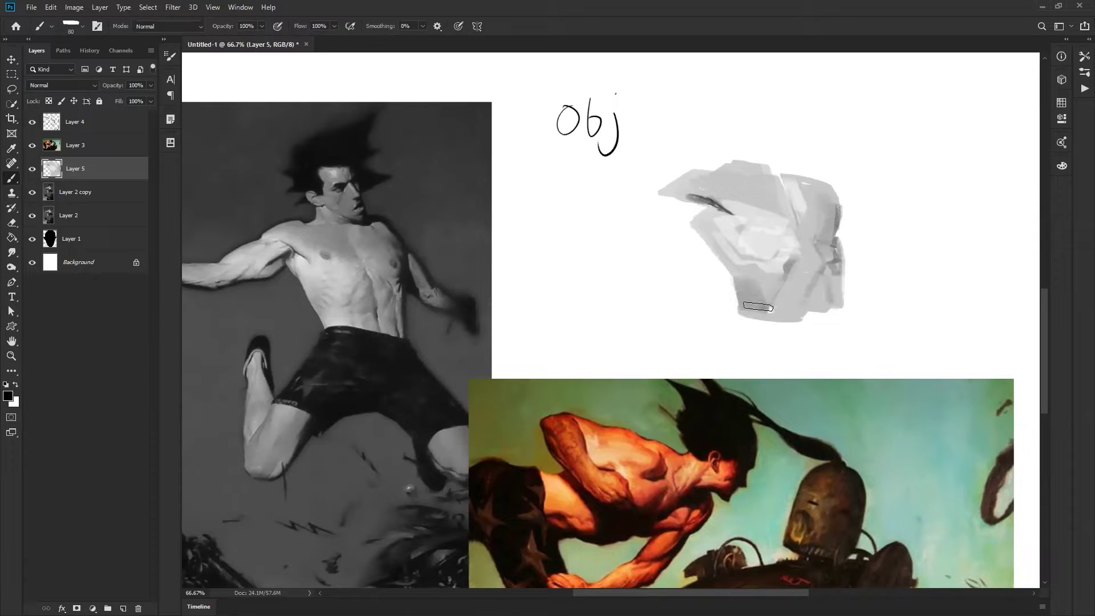
mouse_move(798, 282)
left_mouse_down()
mouse_move(821, 277)
mouse_move(823, 249)
mouse_move(812, 272)
left_mouse_up()
Darken the top of the shoulder and upper chest in mid grey with a 40 px brush
key("bracketleft")
key("bracketleft")
key("bracketleft")
key("bracketleft")
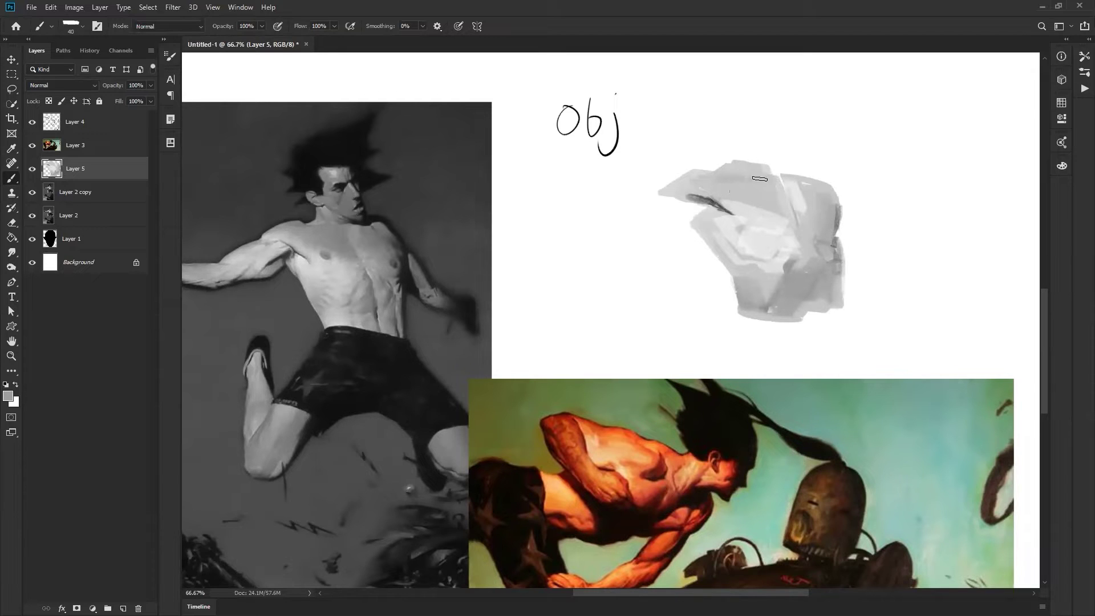
left_click_drag(686, 185, 714, 178)
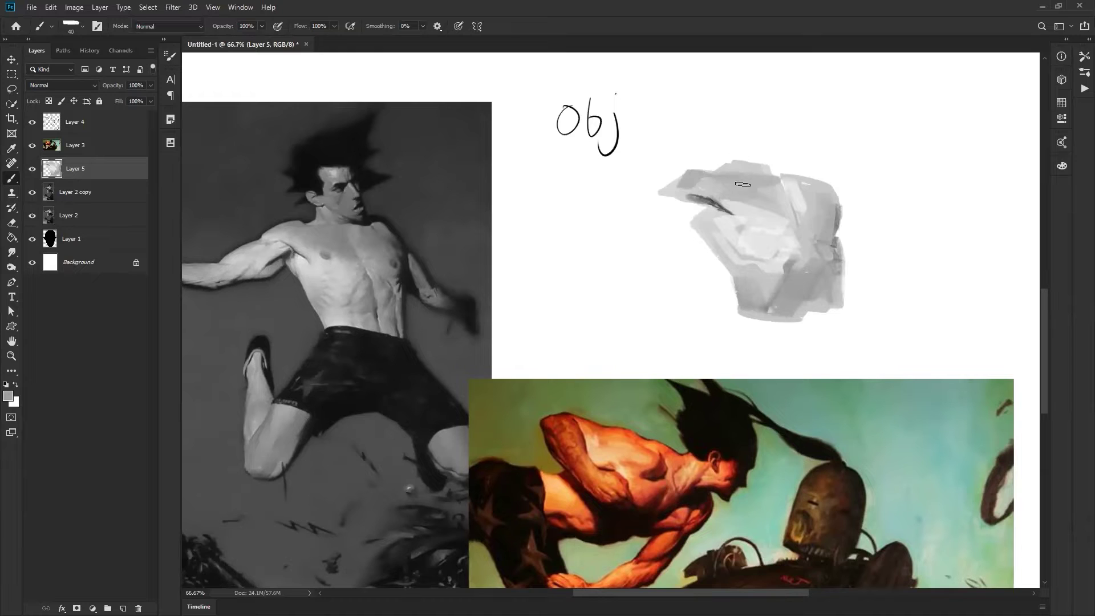
Paint small dark strokes at the armpit where the arm meets the torso, using a 15 px brush
left_click(753, 212, "alt")
key("bracketleft")
key("d")
left_click_drag(693, 218, 695, 215)
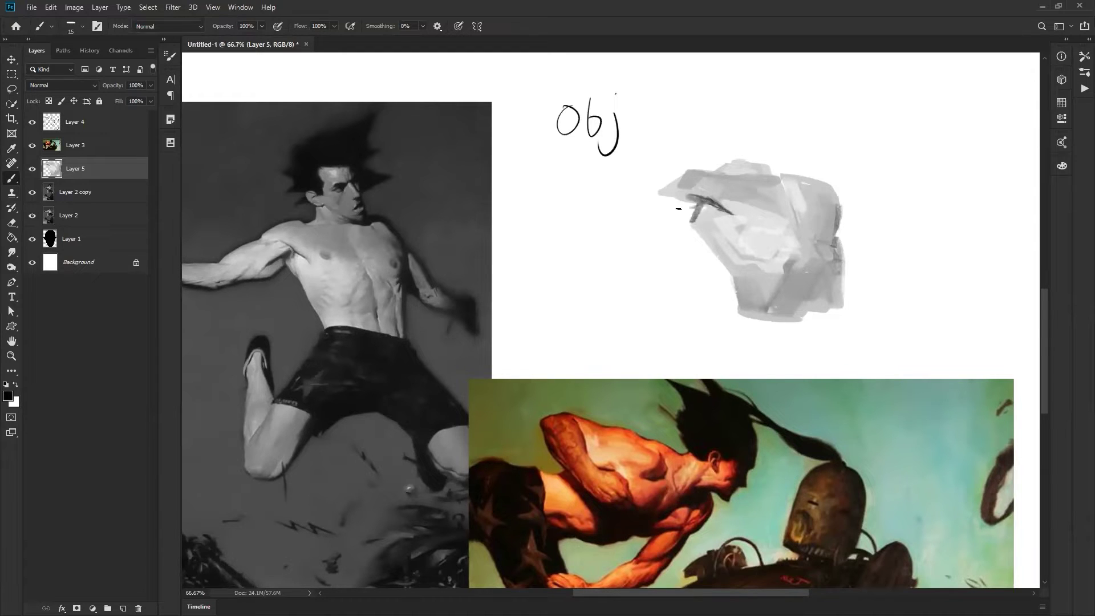
Add a grey nipple mark on each side of the chest and blend the surrounding planes with sampled greys
left_click(713, 200, "alt")
left_click(760, 225, "alt")
key("]")
key("]")
key("]")
key("]")
left_click(740, 200, "alt")
left_click(760, 191, "alt")
key("bracketright")
left_click(807, 206, "alt")
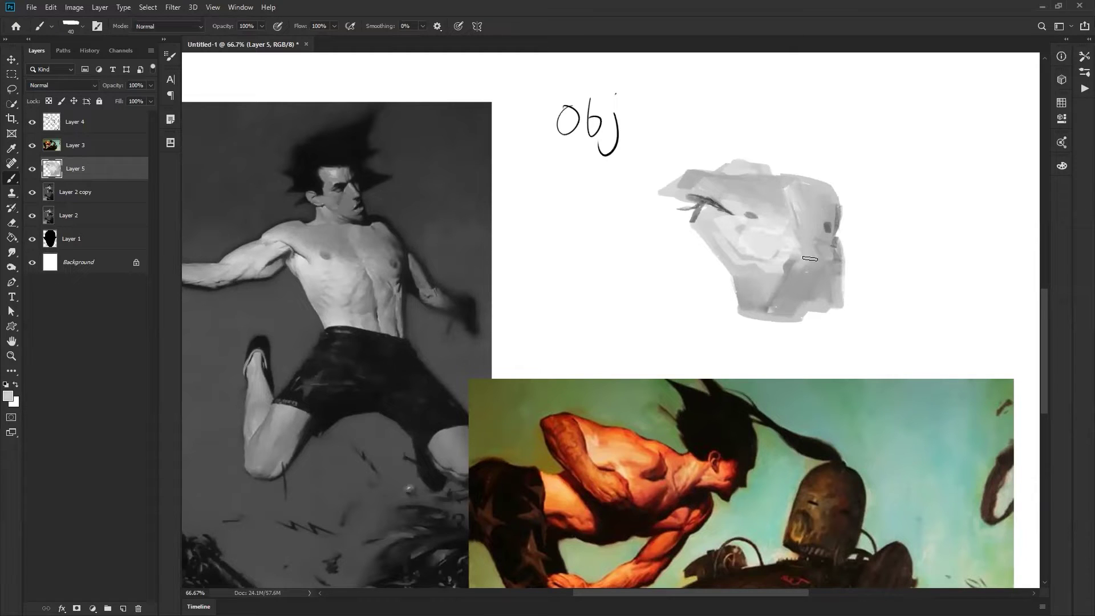
Brighten the near chest and belly with soft white strokes from a 100 px brush
left_click(785, 257, "alt")
key("bracketright")
key("d")
key("x")
key("bracketright")
key("bracketright")
key("bracketright")
key("bracketright")
key("bracketright")
key("bracketright")
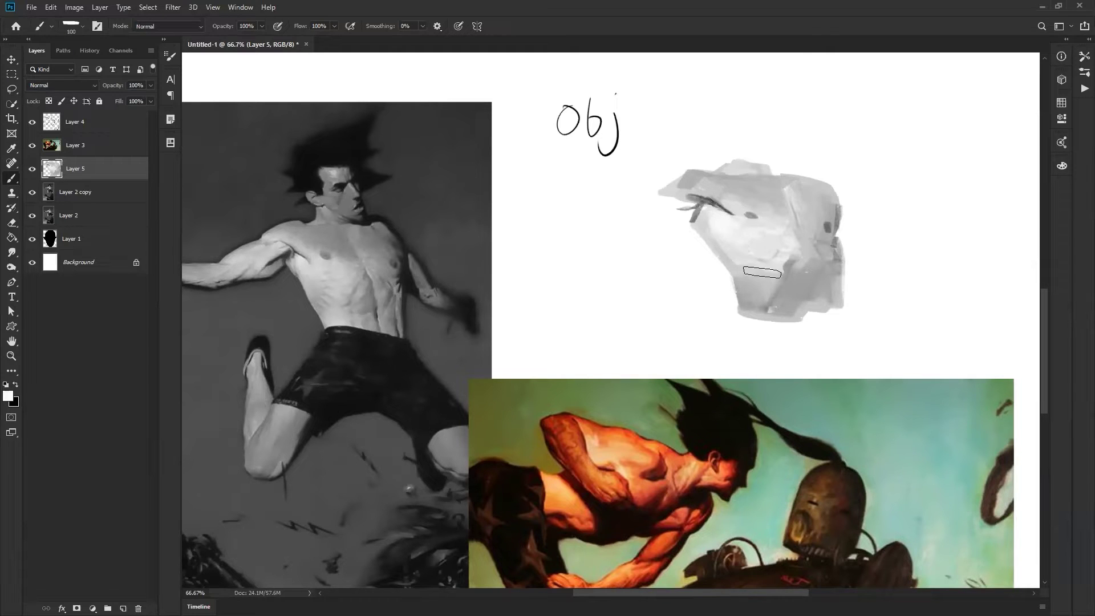
left_click_drag(752, 305, 764, 299)
Paint thin grey rib markings down the near side of the torso with a 15 px brush
left_click(769, 209, "alt")
key("bracketleft")
key("bracketleft")
key("bracketleft")
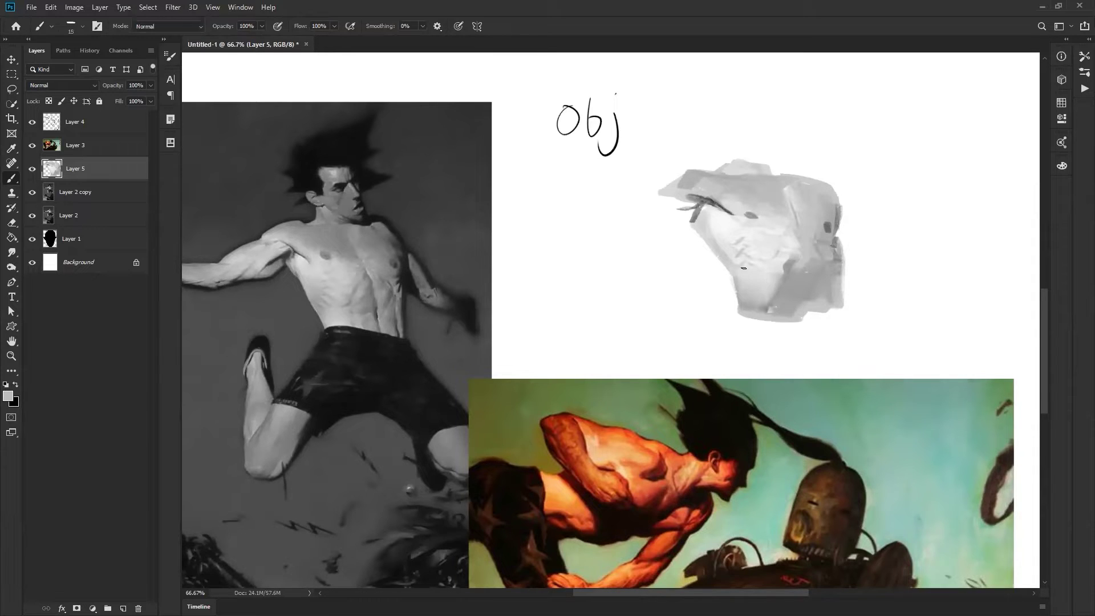
Refine the lower rib and abdominal forms with slightly broader strokes in sampled greys
key("bracketright")
left_click(770, 244, "alt")
mouse_move(793, 261)
left_mouse_down()
mouse_move(782, 277)
mouse_move(803, 276)
mouse_move(798, 268)
mouse_move(783, 281)
left_mouse_up()
key("bracketright")
left_click(794, 286, "alt")
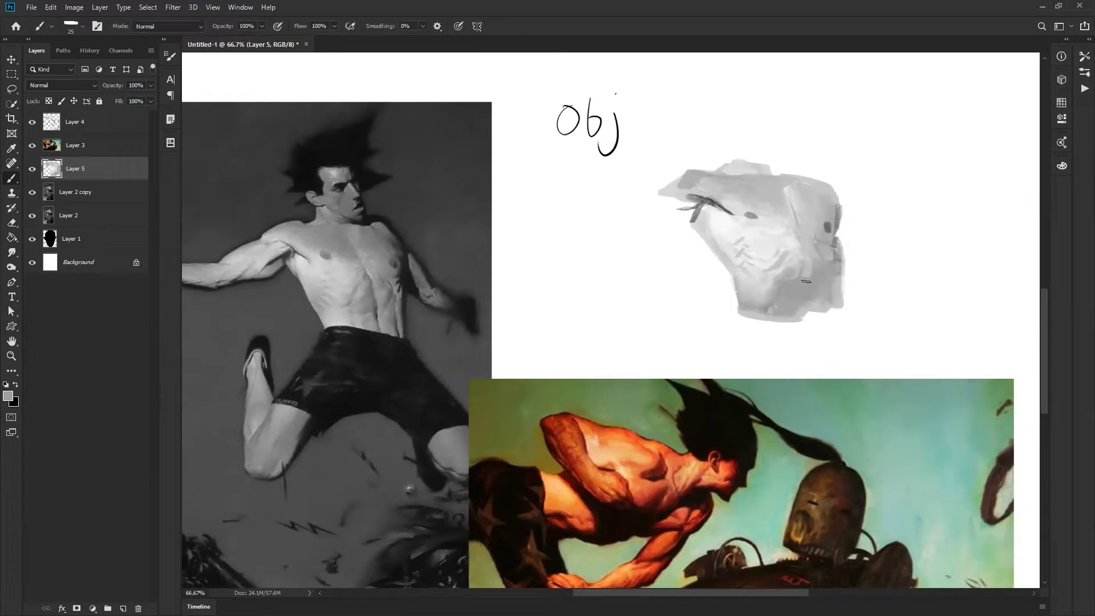
Touch up the light planes on the far chest and lower belly with sampled light tones
left_click(754, 234, "alt")
key("bracketright")
left_click(819, 207, "alt")
left_click(731, 215, "alt")
key("bracketright")
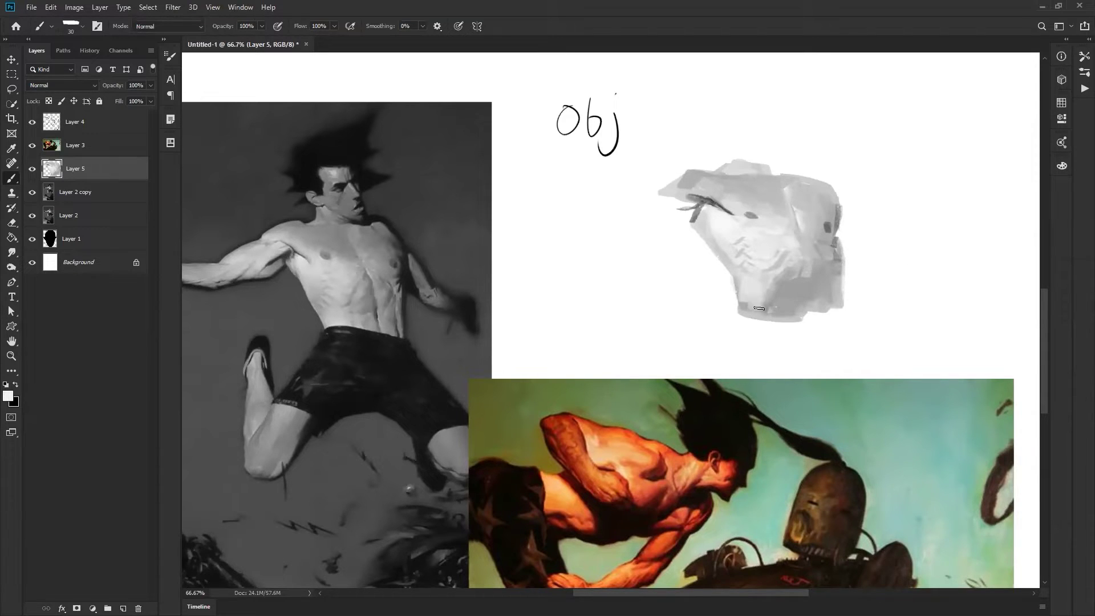
Check the torso study at a reduced view and darken its upper chest with the sampled shoulder grey and a 90 px brush
key("z")
left_click(773, 345, "alt")
left_click(773, 345, "alt")
left_click(772, 350)
left_click(775, 337)
key("b")
left_click(697, 171, "alt")
key("bracketright")
key("bracketright")
key("bracketright")
key("bracketright")
key("bracketright")
key("bracketright")
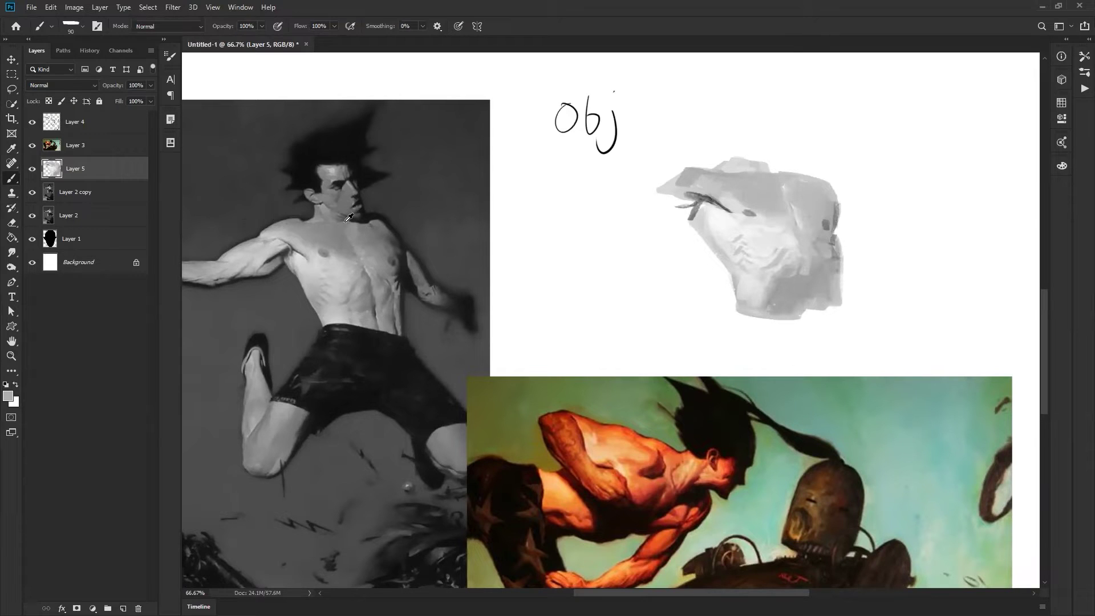
Paint a block of four tone swatches beside the torso study with a 70 px brush, using sampled dark to light greys
key("bracketleft")
key("bracketleft")
mouse_move(583, 221)
left_mouse_down()
mouse_move(594, 193)
mouse_move(615, 197)
mouse_move(599, 222)
left_mouse_up()
left_click(733, 178, "alt")
left_click(325, 267, "alt")
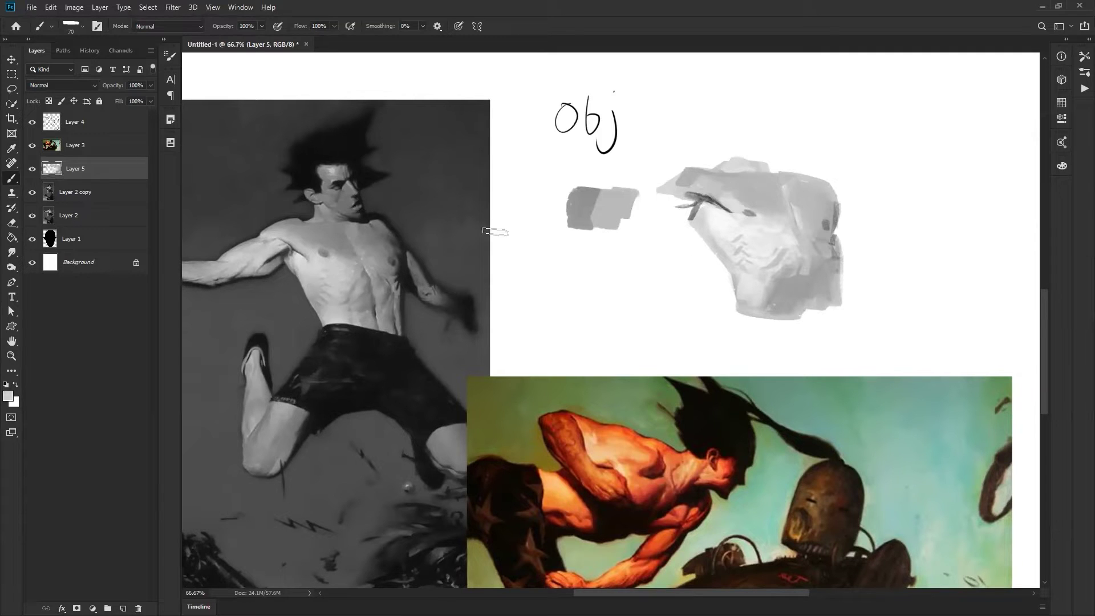
mouse_move(573, 227)
left_mouse_down()
mouse_move(570, 252)
mouse_move(608, 234)
mouse_move(607, 249)
left_mouse_up()
left_click(758, 231, "alt")
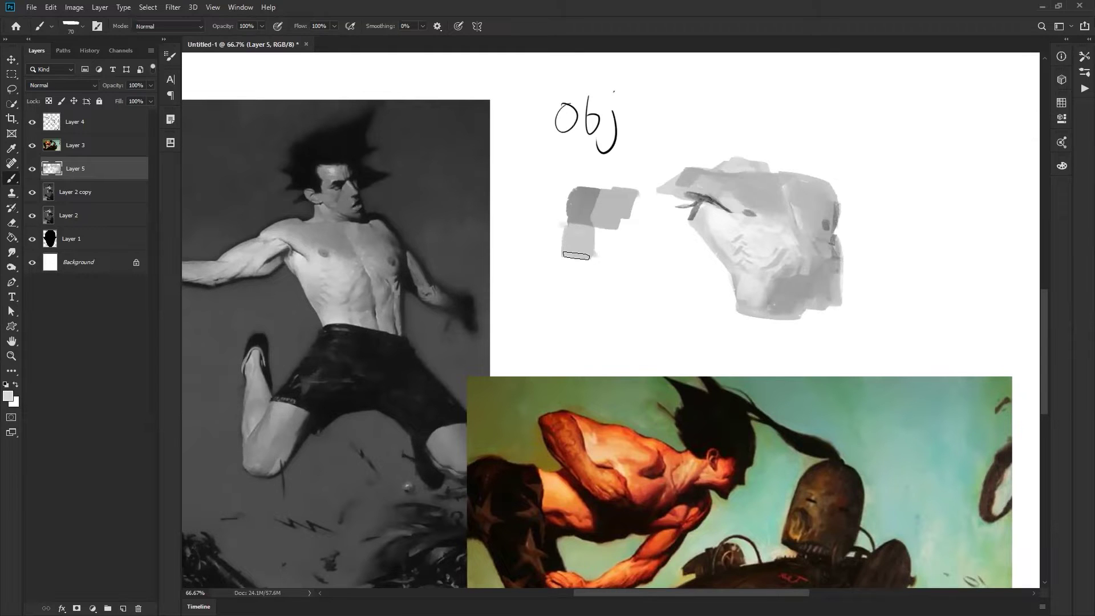
left_click_drag(609, 236, 603, 245)
Try to paint broad strokes down the torso study with a 150 px black brush
key("d")
key("]")
key("]")
key("]")
key("]")
key("]")
mouse_move(738, 188)
left_mouse_down()
mouse_move(741, 222)
mouse_move(724, 243)
mouse_move(727, 187)
mouse_move(760, 190)
mouse_move(768, 311)
left_mouse_up()
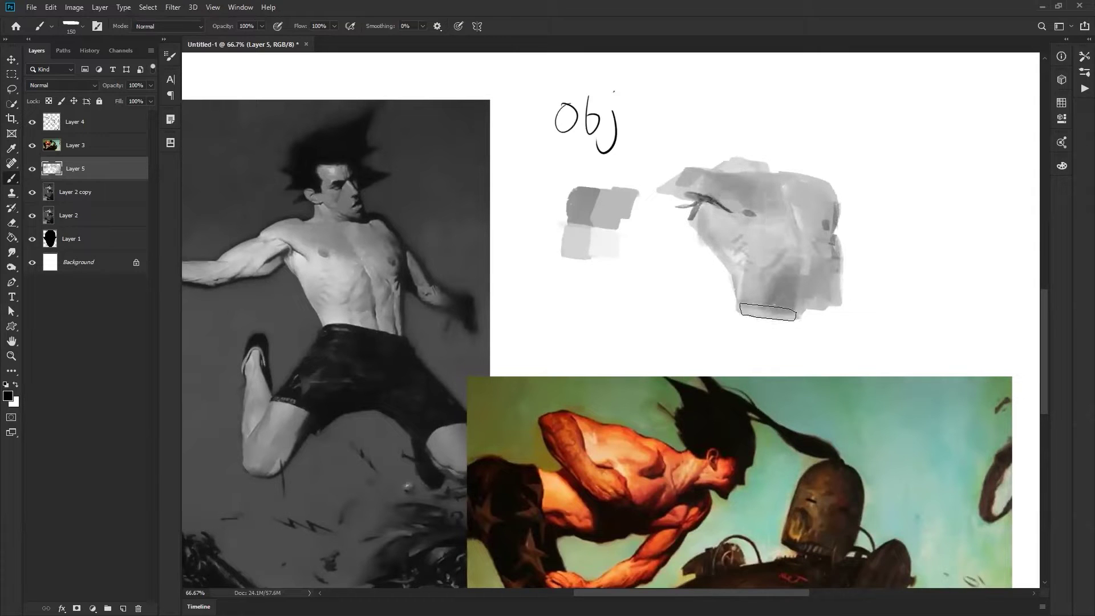
key("ctrl+z")
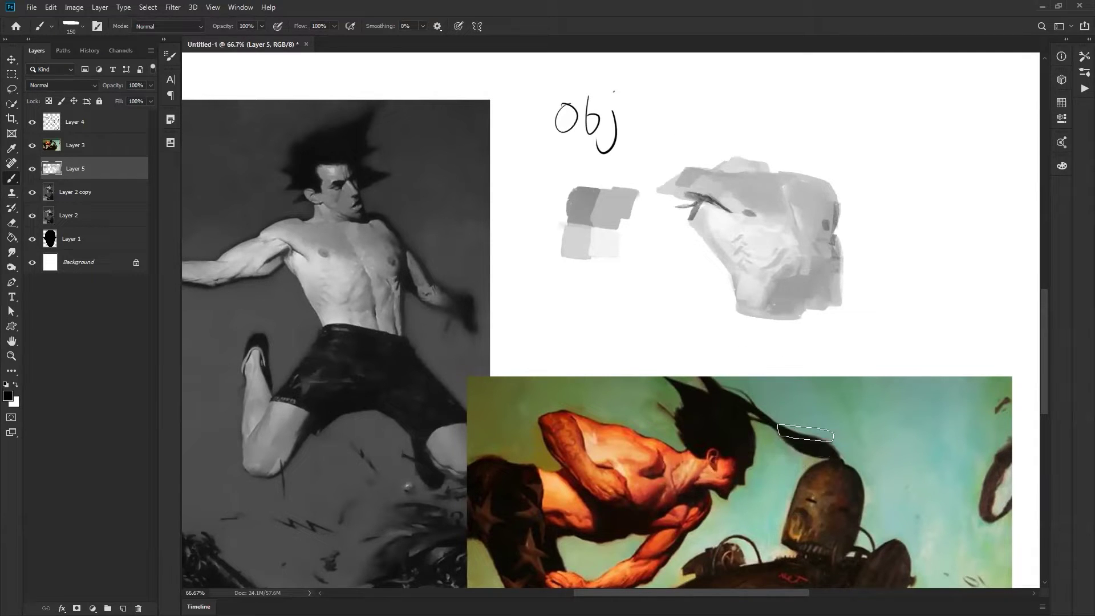
Paint a dark strip along the torso's near side with a 50 px brush, using the painting's sampled background grey
left_click(282, 296, "alt")
key("[")
key("[")
key("[")
key("[")
key("[")
key("[")
key("[")
mouse_move(674, 224)
left_mouse_down()
mouse_move(723, 270)
mouse_move(728, 341)
left_mouse_up()
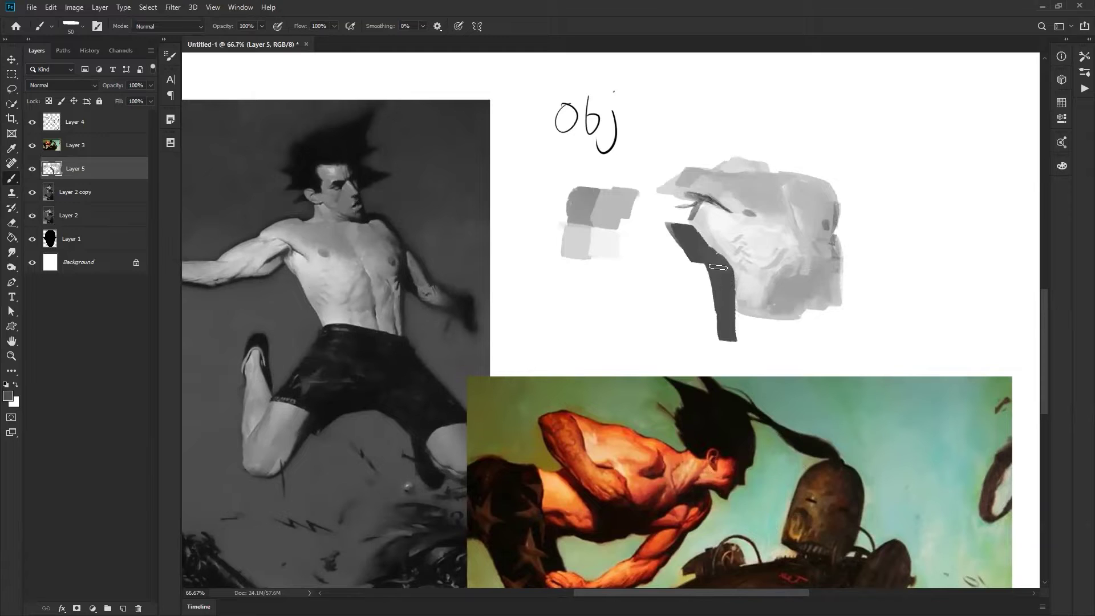
Soften the ribs and belly of the torso study with broad strokes in sampled greys
left_click(710, 229, "alt")
mouse_move(717, 229)
left_mouse_down()
mouse_move(741, 247)
mouse_move(767, 231)
mouse_move(779, 260)
left_mouse_up()
key("d")
mouse_move(734, 190)
left_mouse_down()
mouse_move(755, 214)
mouse_move(761, 199)
mouse_move(775, 209)
mouse_move(748, 177)
mouse_move(782, 229)
mouse_move(794, 219)
mouse_move(794, 174)
mouse_move(821, 235)
mouse_move(782, 313)
left_mouse_up()
left_click(746, 192, "alt")
left_click_drag(828, 260, 776, 315)
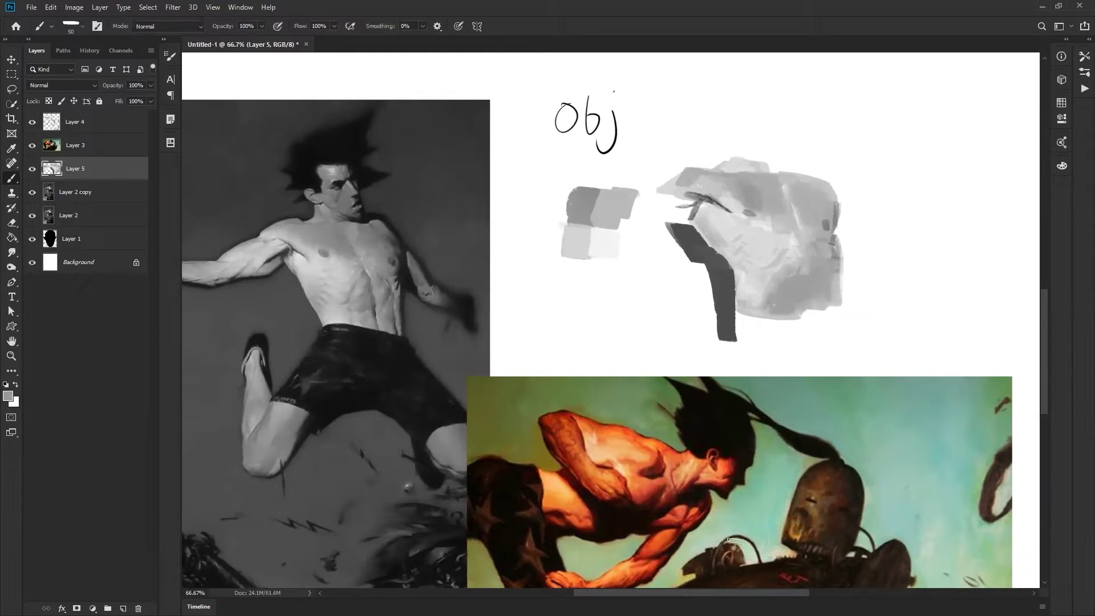
left_click_drag(603, 296, 635, 283)
Group the reference and study layers from Layer 3 down to Layer 2 and hide the group
key("z")
left_click(608, 301, "alt")
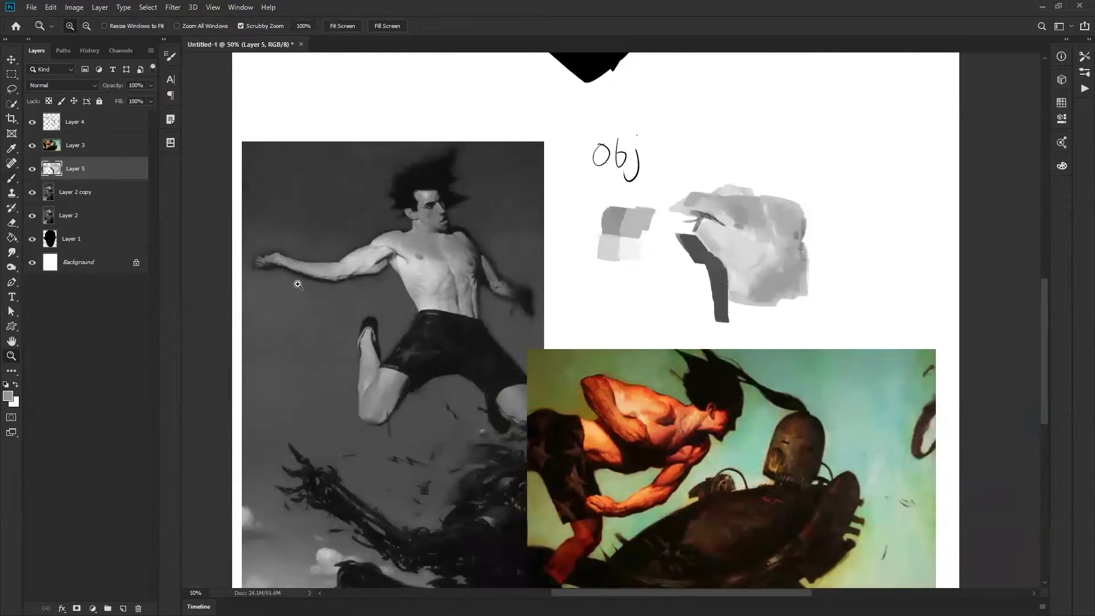
left_click(94, 218, "shift")
left_click(104, 145, "shift")
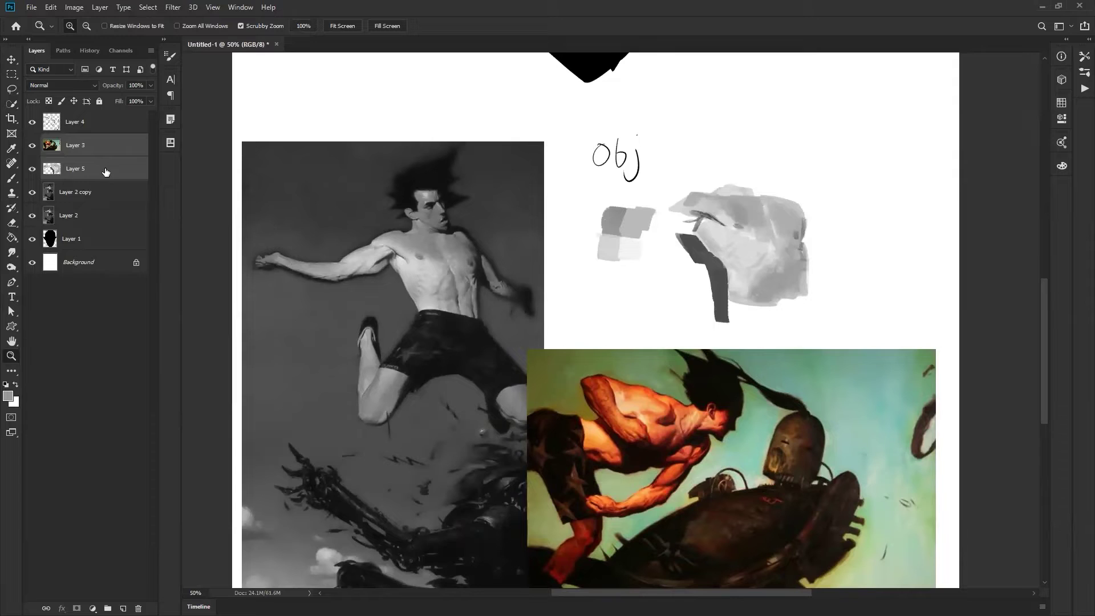
left_click(121, 225, "shift")
key("ctrl+g")
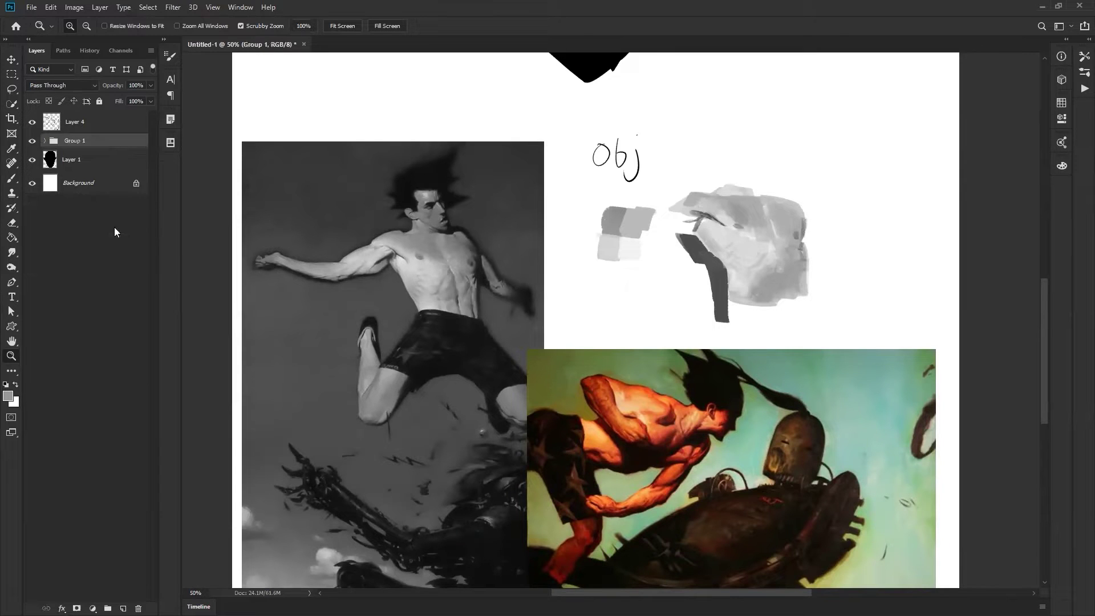
left_click(31, 141)
On a new layer, start a second torso from imagination with grey strokes for its shoulder line, armpit side and under-chest shadow
key("ctrl+shift+alt+n")
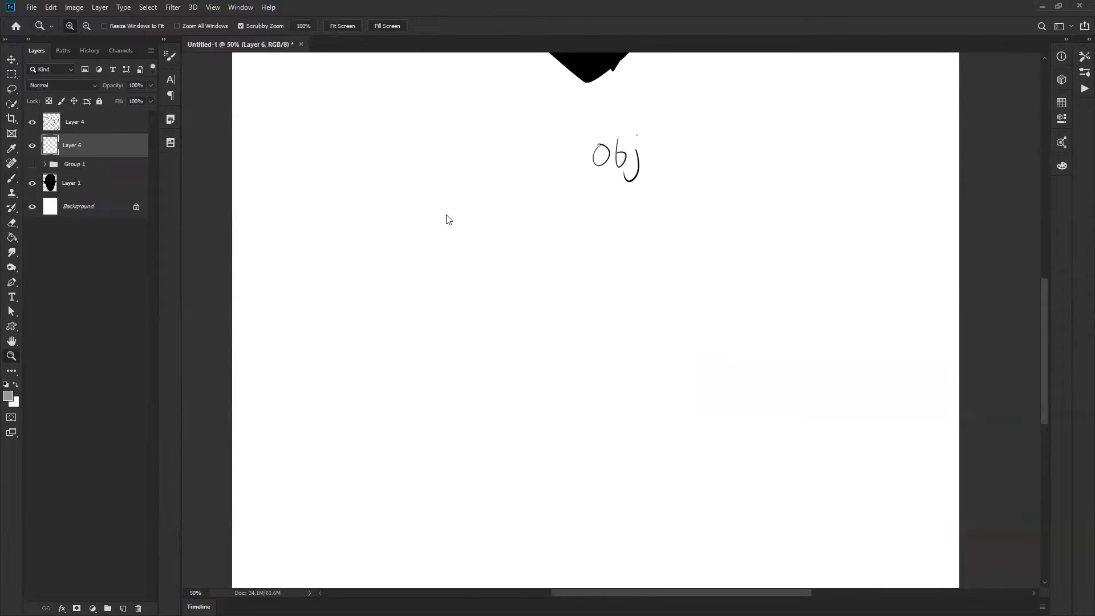
key("Tab")
left_click_drag(536, 375, 595, 224)
left_click(595, 224)
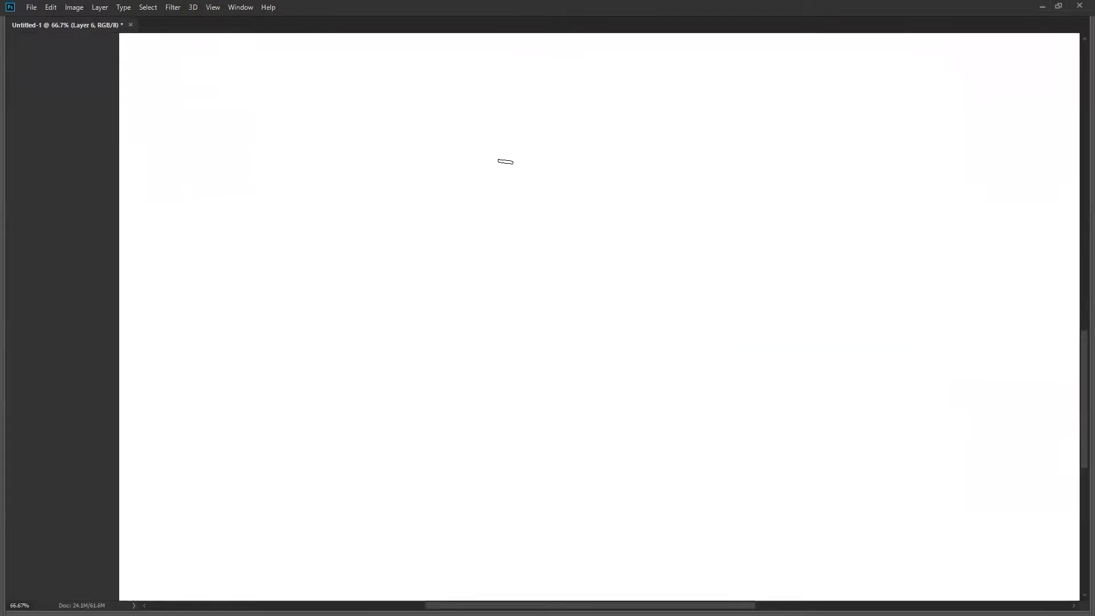
mouse_move(540, 148)
left_mouse_down()
mouse_move(568, 148)
mouse_move(590, 162)
left_mouse_up()
key("ctrl+z")
mouse_move(506, 158)
left_mouse_down()
mouse_move(543, 144)
mouse_move(583, 181)
mouse_move(614, 180)
mouse_move(591, 183)
mouse_move(725, 181)
mouse_move(704, 167)
mouse_move(733, 180)
mouse_move(537, 208)
mouse_move(584, 269)
left_mouse_up()
mouse_move(559, 212)
left_mouse_down()
mouse_move(585, 306)
mouse_move(589, 290)
left_mouse_up()
left_click_drag(557, 245, 630, 278)
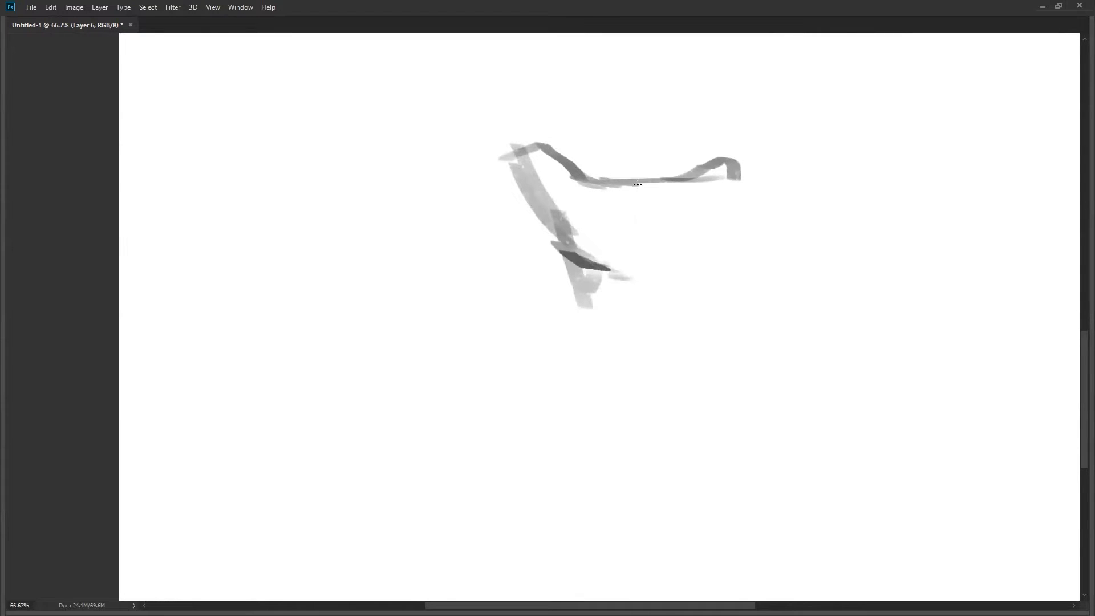
Draw the torso's far side and block in the chest and abdomen with mid-grey planes
left_click_drag(733, 179, 706, 253)
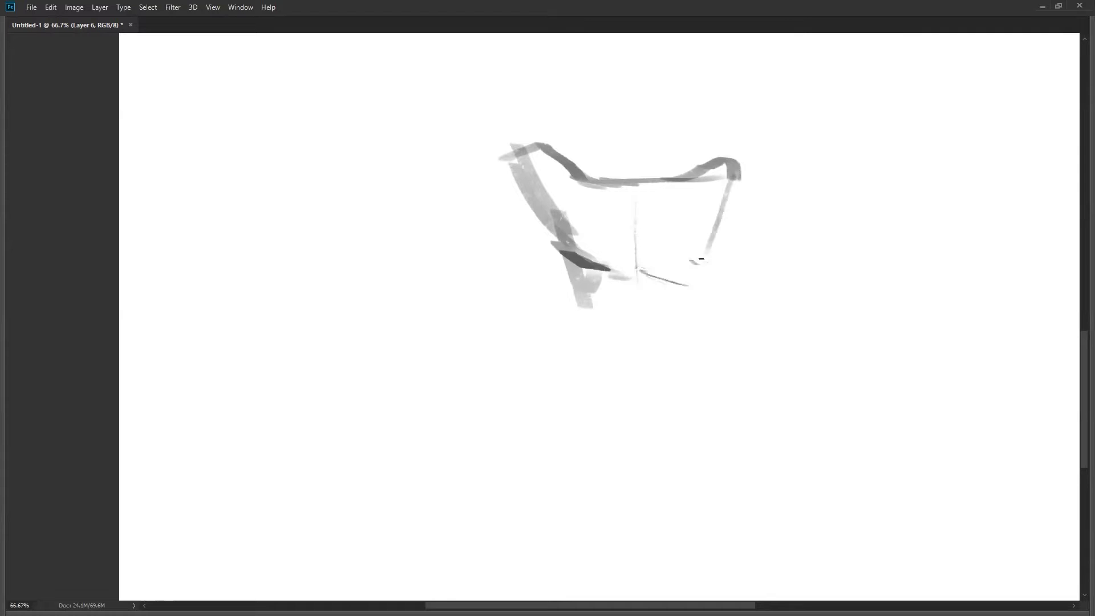
mouse_move(586, 266)
left_mouse_down()
mouse_move(562, 213)
mouse_move(573, 177)
mouse_move(591, 183)
mouse_move(594, 257)
mouse_move(619, 275)
mouse_move(654, 228)
mouse_move(638, 265)
mouse_move(620, 247)
mouse_move(704, 182)
left_mouse_up()
mouse_move(596, 288)
left_mouse_down()
mouse_move(572, 283)
mouse_move(582, 309)
mouse_move(616, 331)
mouse_move(630, 278)
mouse_move(640, 323)
mouse_move(685, 302)
mouse_move(634, 310)
mouse_move(656, 304)
mouse_move(650, 336)
mouse_move(671, 294)
mouse_move(652, 344)
mouse_move(607, 340)
mouse_move(593, 283)
left_mouse_up()
mouse_move(558, 170)
left_mouse_down()
mouse_move(535, 167)
mouse_move(560, 172)
mouse_move(585, 227)
left_mouse_up()
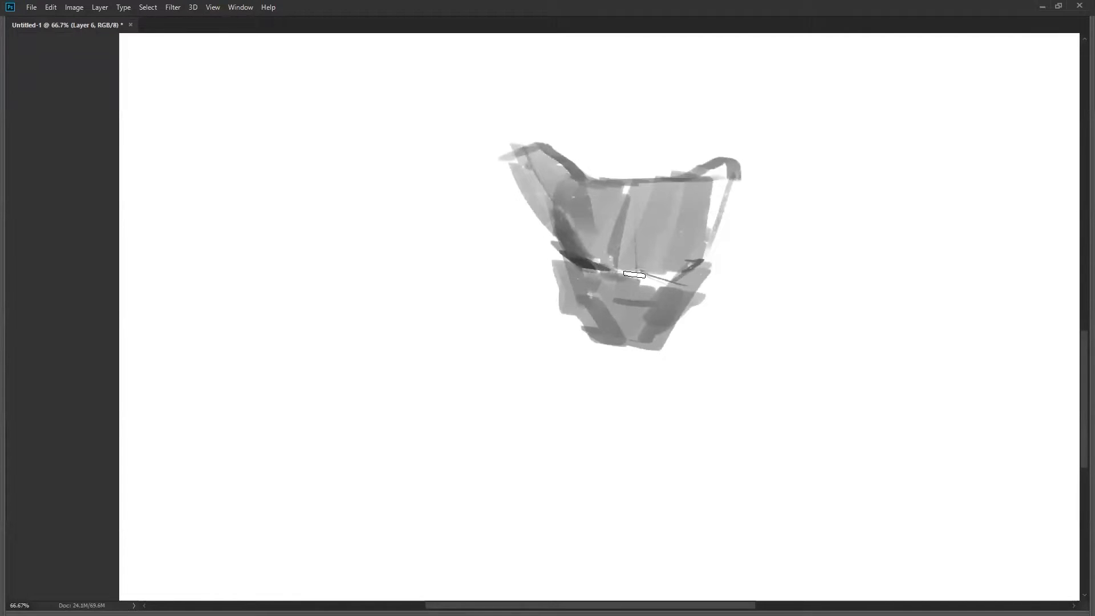
mouse_move(616, 190)
left_mouse_down()
mouse_move(598, 231)
mouse_move(625, 250)
left_mouse_up()
mouse_move(670, 189)
left_mouse_down()
mouse_move(646, 187)
mouse_move(650, 248)
mouse_move(670, 214)
mouse_move(657, 214)
mouse_move(661, 247)
mouse_move(634, 300)
mouse_move(626, 287)
mouse_move(658, 273)
mouse_move(696, 281)
left_mouse_up()
Lay lighter greys over the chest and upper abdomen and darken the shadowed flank
left_click(630, 292, "alt")
mouse_move(637, 302)
left_mouse_down()
mouse_move(646, 341)
mouse_move(660, 308)
mouse_move(669, 324)
mouse_move(630, 314)
mouse_move(636, 343)
left_mouse_up()
mouse_move(632, 276)
left_mouse_down()
mouse_move(596, 302)
mouse_move(605, 308)
mouse_move(565, 276)
mouse_move(570, 308)
left_mouse_up()
left_click_drag(550, 236, 579, 266)
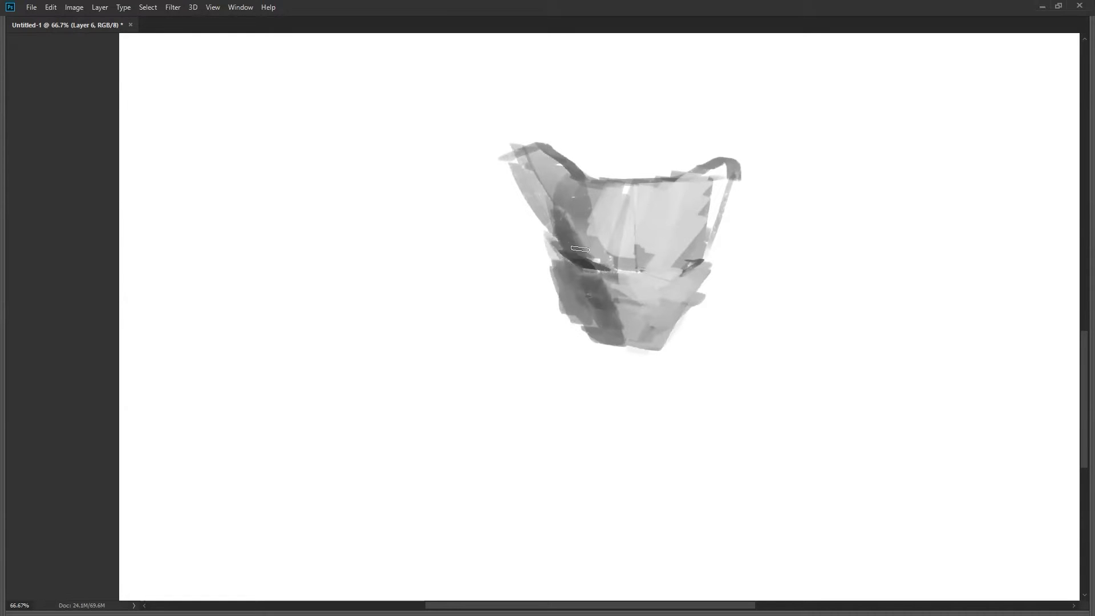
Grade the chest with vertical strokes in a sampled grey and extend the lower abdomen with a darker sampled tone
left_click(579, 230, "alt")
mouse_move(556, 211)
left_mouse_down()
mouse_move(582, 239)
mouse_move(571, 242)
left_mouse_up()
left_click_drag(592, 199, 604, 242)
left_click_drag(605, 188, 610, 251)
left_click_drag(640, 197, 641, 255)
mouse_move(671, 180)
left_mouse_down()
mouse_move(698, 191)
mouse_move(654, 310)
mouse_move(622, 309)
mouse_move(663, 287)
mouse_move(662, 313)
mouse_move(628, 339)
mouse_move(670, 322)
mouse_move(625, 321)
mouse_move(622, 345)
mouse_move(615, 309)
mouse_move(630, 323)
mouse_move(624, 338)
mouse_move(645, 326)
mouse_move(640, 305)
mouse_move(659, 332)
mouse_move(653, 310)
mouse_move(683, 312)
mouse_move(657, 358)
left_mouse_up()
left_click(626, 316, "alt")
mouse_move(569, 292)
left_mouse_down()
mouse_move(556, 337)
mouse_move(610, 365)
mouse_move(644, 345)
mouse_move(558, 335)
mouse_move(609, 324)
mouse_move(618, 343)
mouse_move(663, 335)
mouse_move(660, 357)
mouse_move(671, 337)
left_mouse_up()
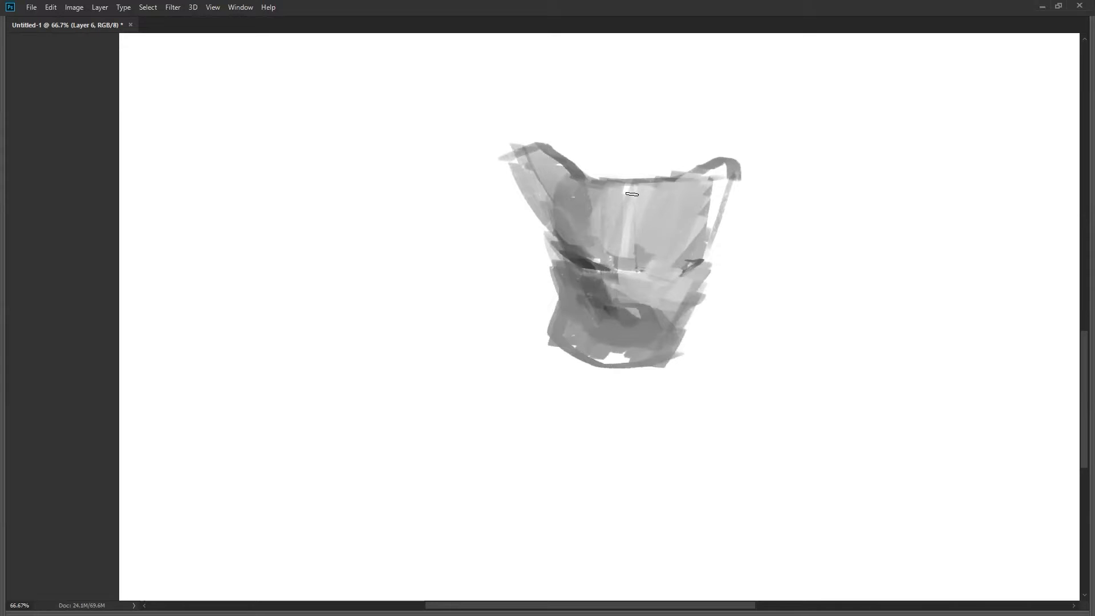
Brush light planes onto the upper abdomen and the lit pectoral, filling it out to the side contour
left_click_drag(629, 275, 631, 273)
key("ctrl+z")
mouse_move(628, 260)
left_mouse_down()
mouse_move(661, 283)
mouse_move(693, 280)
left_mouse_up()
mouse_move(695, 187)
left_mouse_down()
mouse_move(694, 228)
mouse_move(720, 171)
mouse_move(720, 192)
mouse_move(677, 243)
mouse_move(678, 210)
mouse_move(658, 234)
left_mouse_up()
Define the shadows under the pectorals, the nipples and the abdominal muscles with small sampled-grey strokes
left_click(697, 216, "alt")
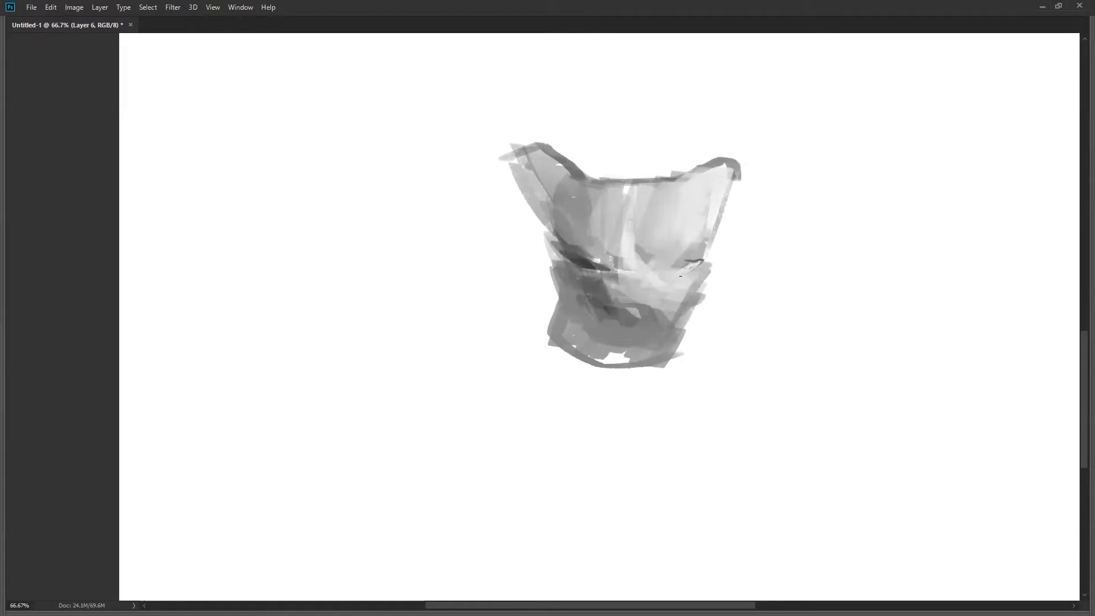
mouse_move(644, 319)
left_mouse_down()
mouse_move(652, 308)
mouse_move(645, 332)
left_mouse_up()
left_click_drag(632, 289, 630, 301)
left_click_drag(675, 269, 704, 261)
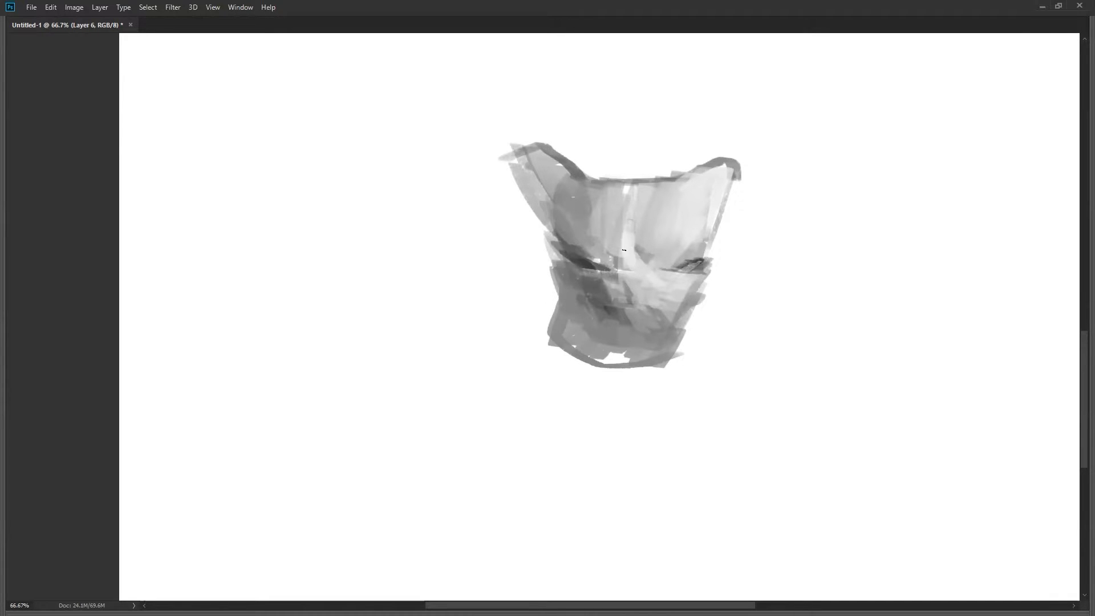
mouse_move(623, 261)
left_mouse_down()
mouse_move(618, 286)
mouse_move(607, 270)
mouse_move(566, 253)
left_mouse_up()
left_click_drag(566, 294, 579, 323)
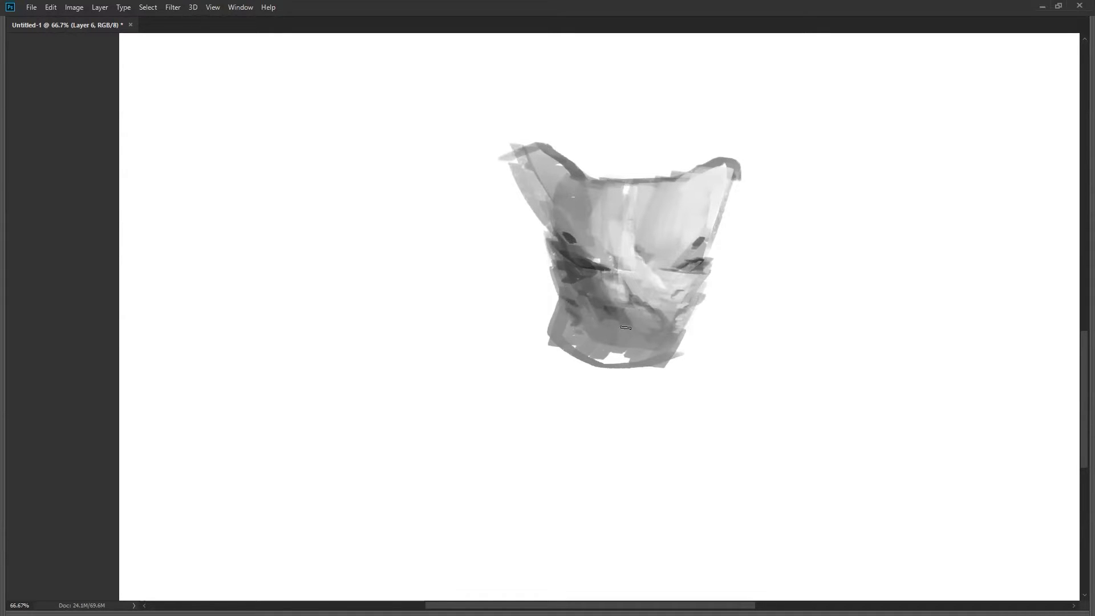
mouse_move(619, 348)
left_mouse_down()
mouse_move(625, 356)
mouse_move(591, 360)
mouse_move(592, 348)
mouse_move(596, 367)
mouse_move(667, 349)
left_mouse_up()
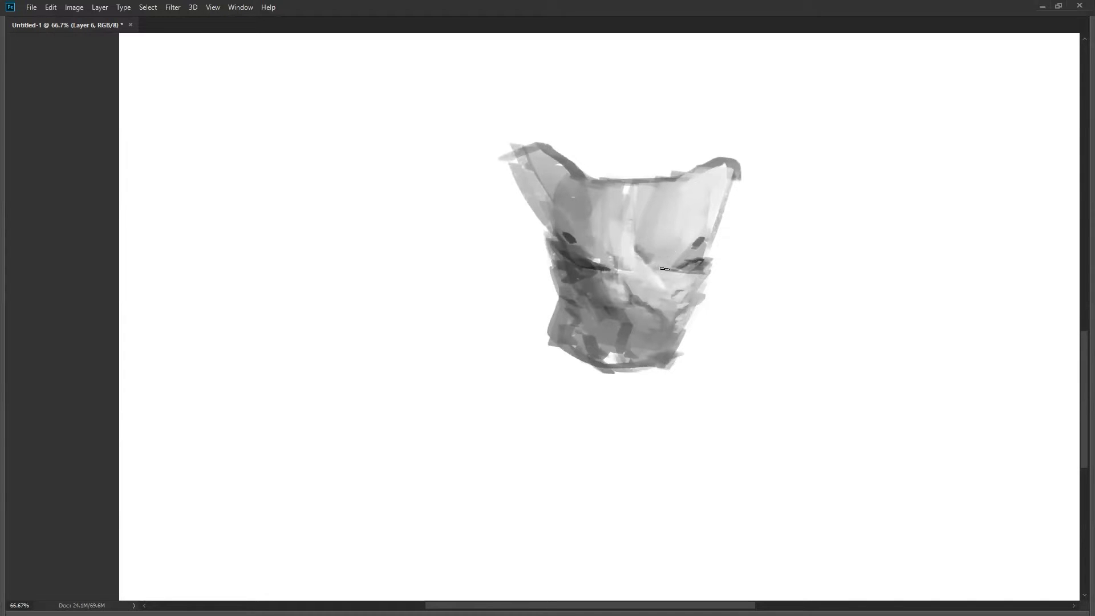
Rework the division between the two pectorals with short strokes, undoing the unwanted ones
left_click_drag(661, 267, 677, 252)
key("ctrl+z")
mouse_move(616, 249)
left_mouse_down()
mouse_move(621, 187)
mouse_move(638, 223)
left_mouse_up()
key("ctrl+z")
key("ctrl+z")
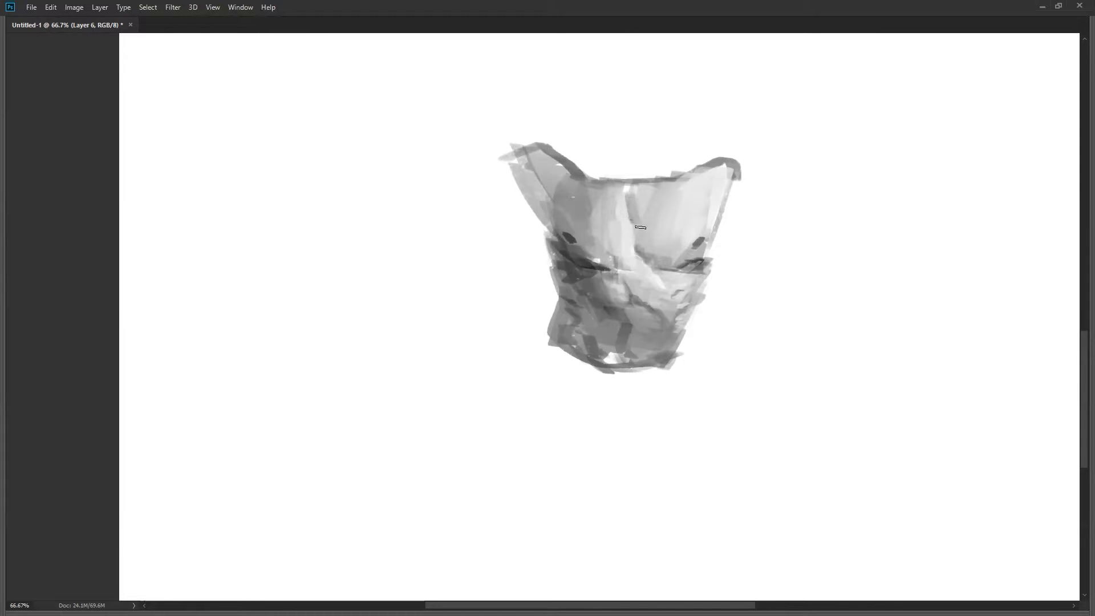
Flip the canvas horizontally and check the mirrored torso study at a reduced view
key("ctrl+shift+h")
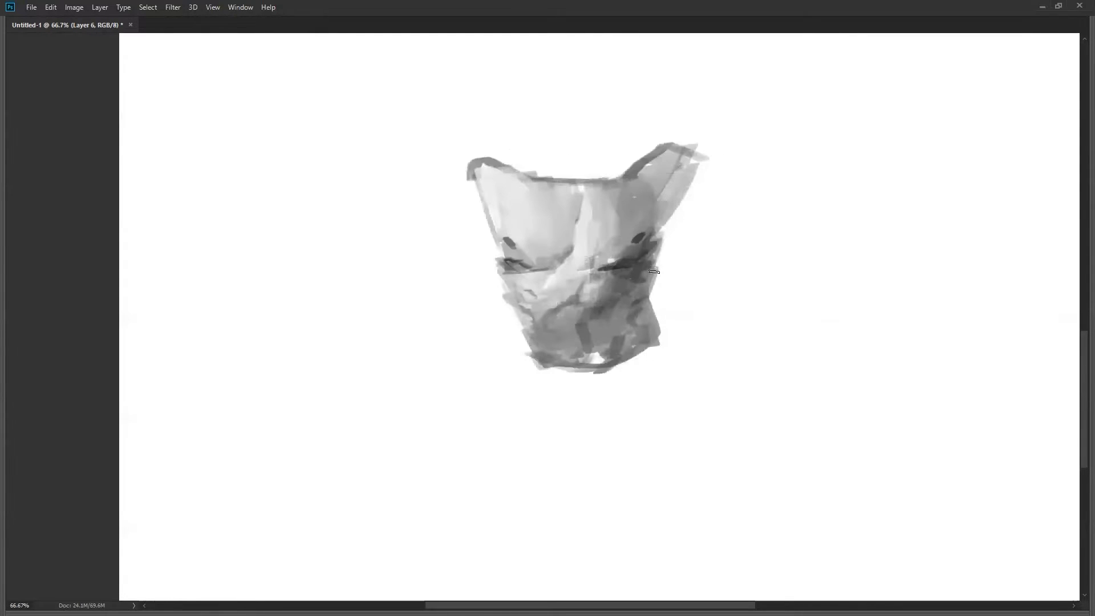
left_click_drag(713, 278, 724, 297)
left_click(718, 297, "alt")
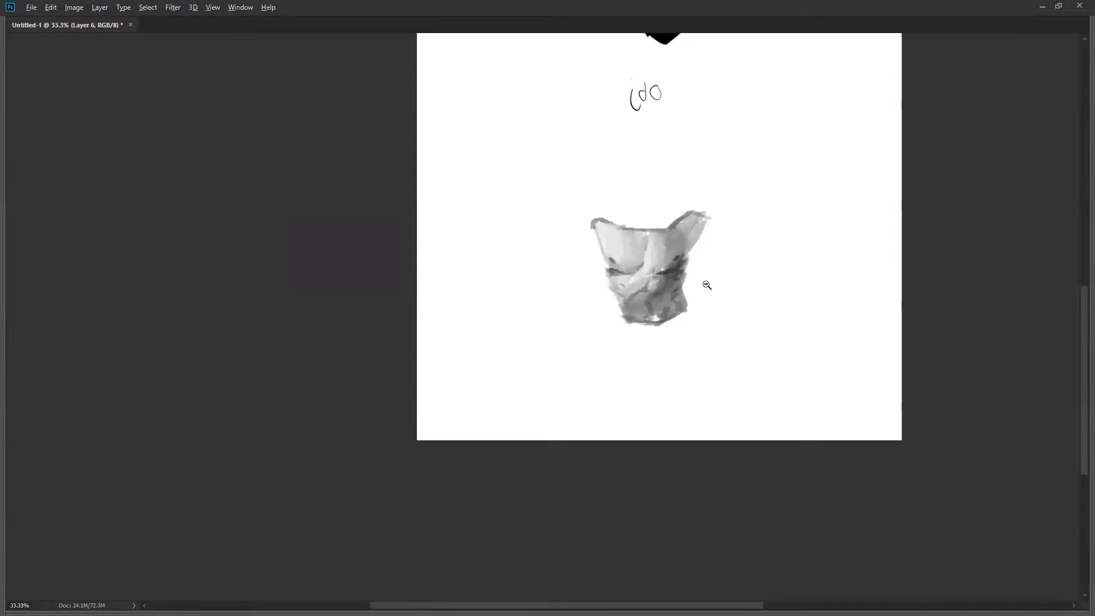
left_click(715, 292, "alt")
left_click(691, 314)
left_click(691, 315)
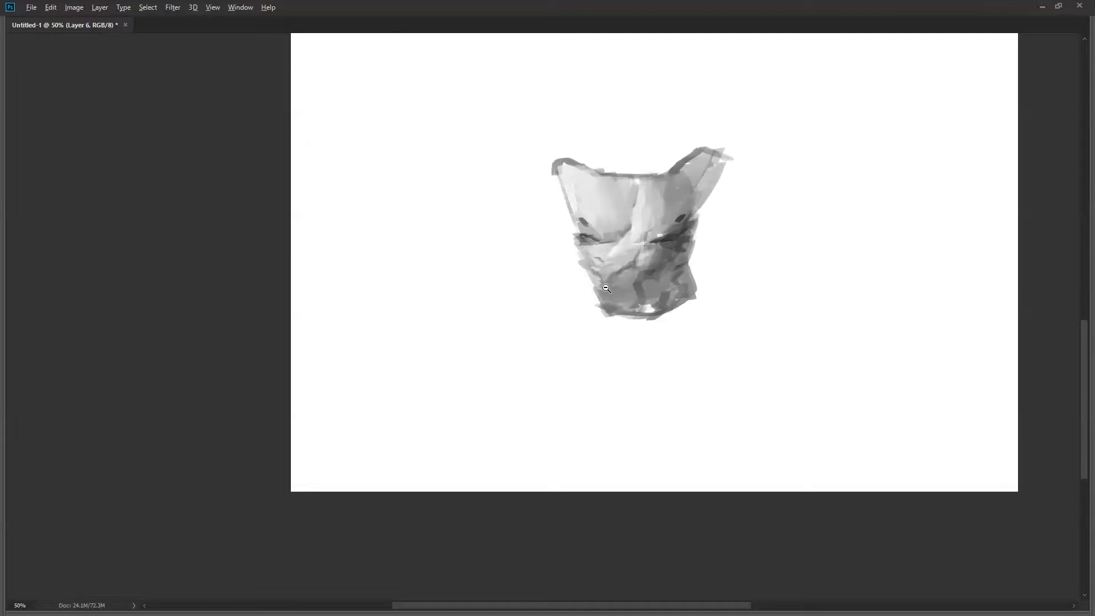
Hide the torso study on Layer 6 and the lettering on Layer 4, and select the head silhouette's Layer 1
key("ctrl+minus")
key("ctrl+minus")
key("ctrl+minus")
key("Tab")
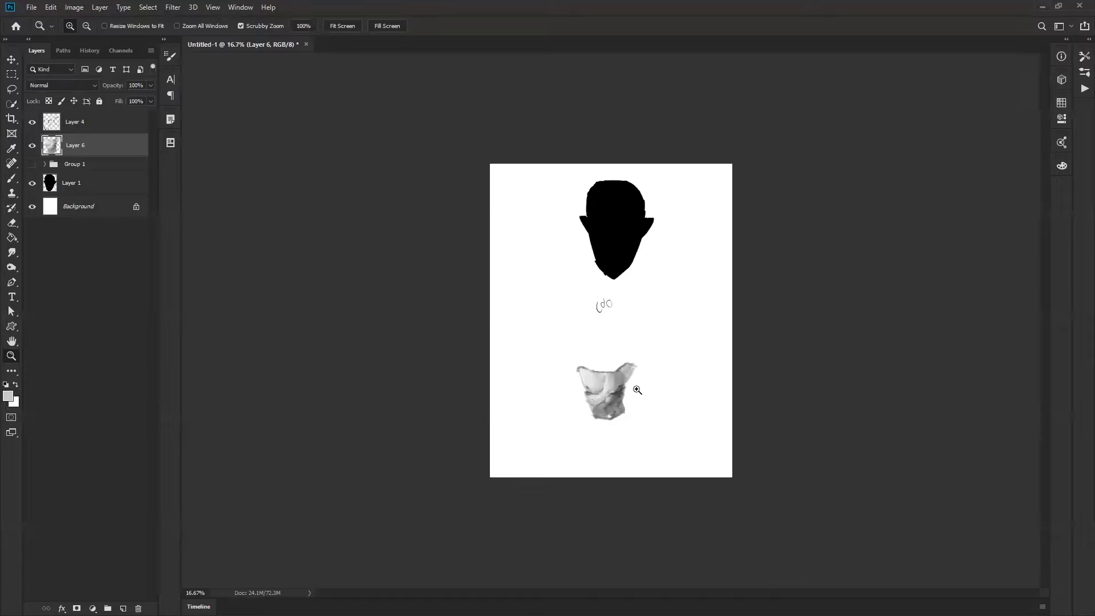
left_click(32, 147)
left_click(34, 183)
left_click(33, 184)
left_click(60, 187)
left_click(556, 257)
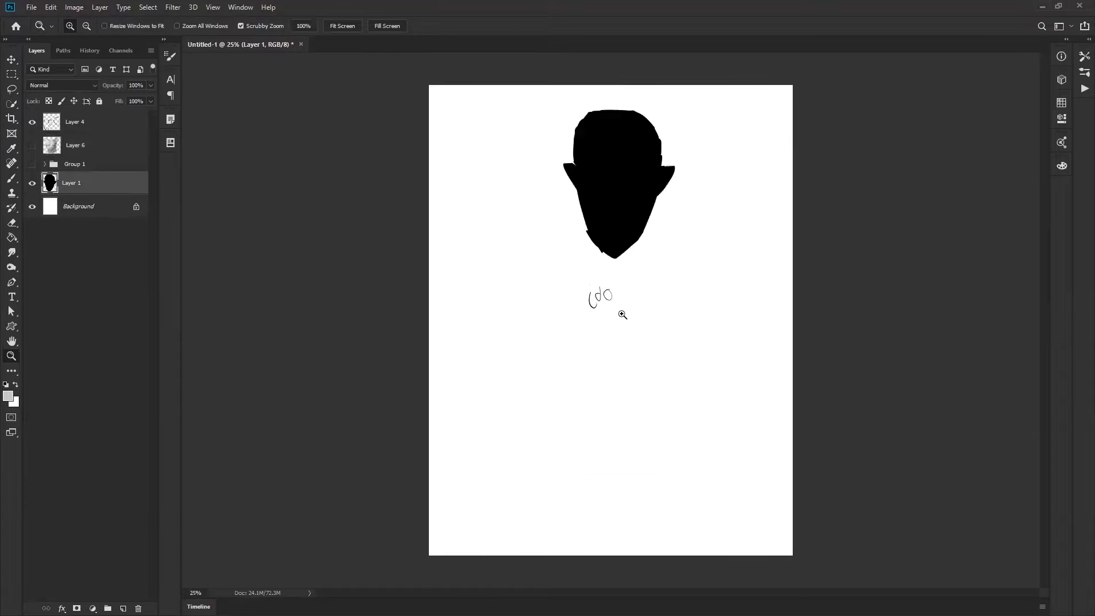
left_click(31, 122)
Flip the canvas back horizontally and scale the head silhouette down slightly
key("ctrl+shift+h")
key("b")
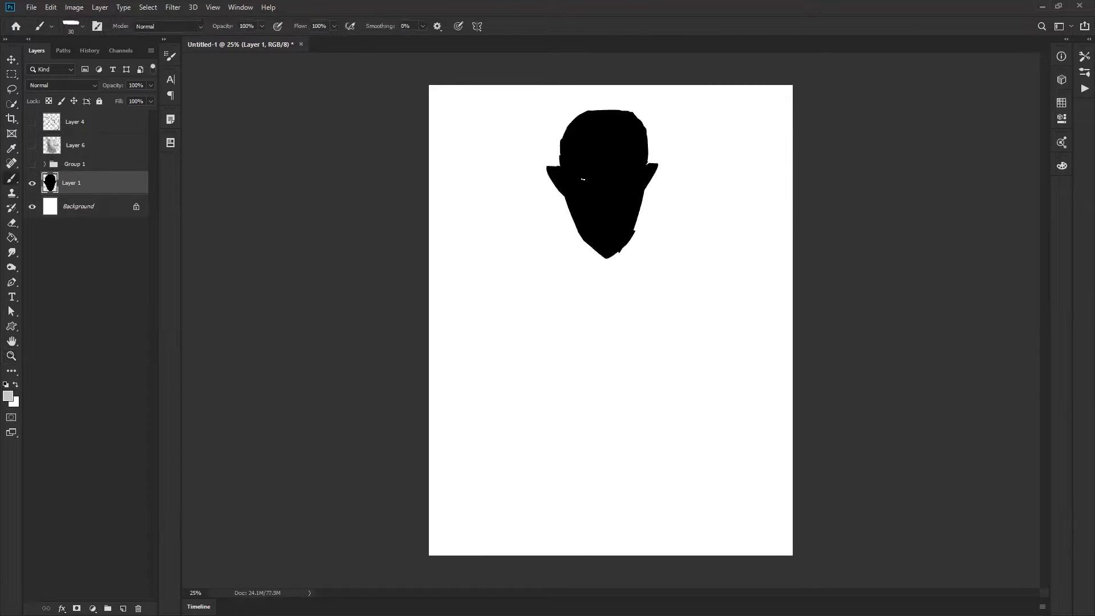
key("ctrl+t")
left_click_drag(655, 108, 645, 139)
key("Escape")
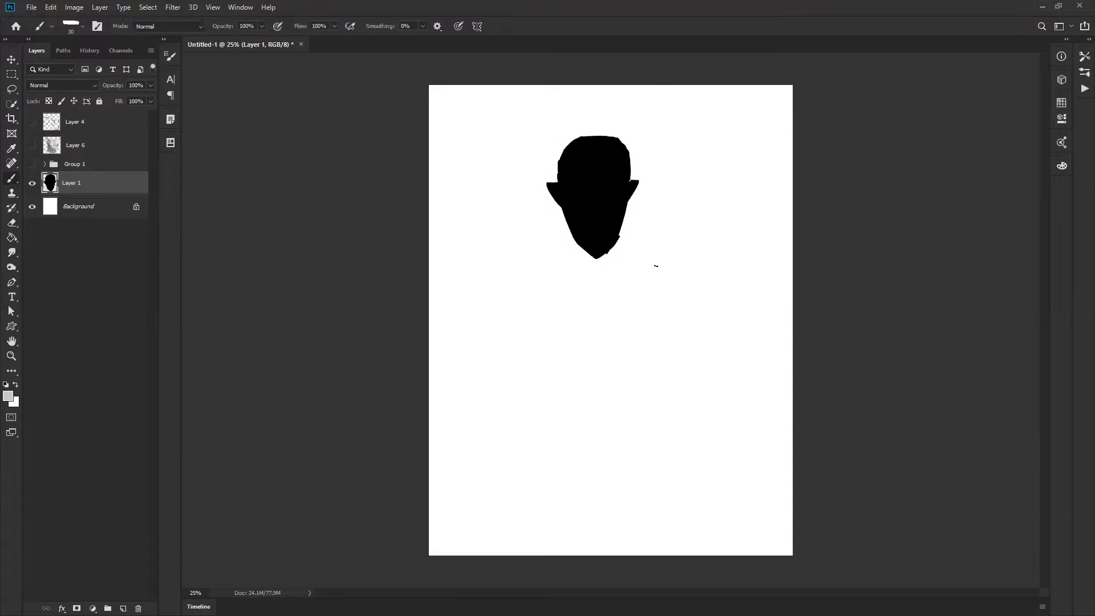
Choose a wedge-shaped brush and reshape the top of the head silhouette in black, undoing the stroke at the chin
right_click(670, 247)
left_click(1009, 275)
left_click(965, 54)
key("d")
key("[")
mouse_move(569, 152)
left_mouse_down()
mouse_move(586, 142)
mouse_move(563, 157)
mouse_move(572, 142)
mouse_move(562, 166)
mouse_move(558, 151)
mouse_move(587, 132)
mouse_move(606, 136)
mouse_move(624, 166)
left_mouse_up()
key("[")
key("[")
left_click_drag(618, 240, 599, 260)
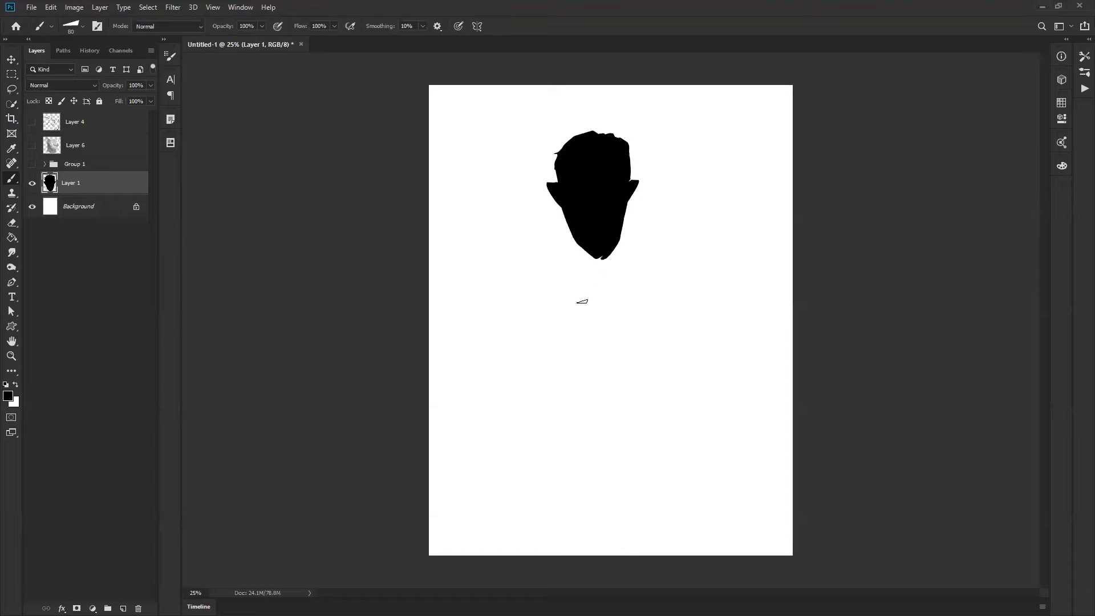
key("ctrl+z")
Reshape the jaw and chin of the silhouette and extend both ears into sharper points in black
mouse_move(567, 210)
left_mouse_down()
mouse_move(576, 240)
mouse_move(597, 260)
mouse_move(606, 254)
left_mouse_up()
left_click_drag(552, 183, 540, 187)
key("bracketleft")
left_click_drag(626, 181, 647, 175)
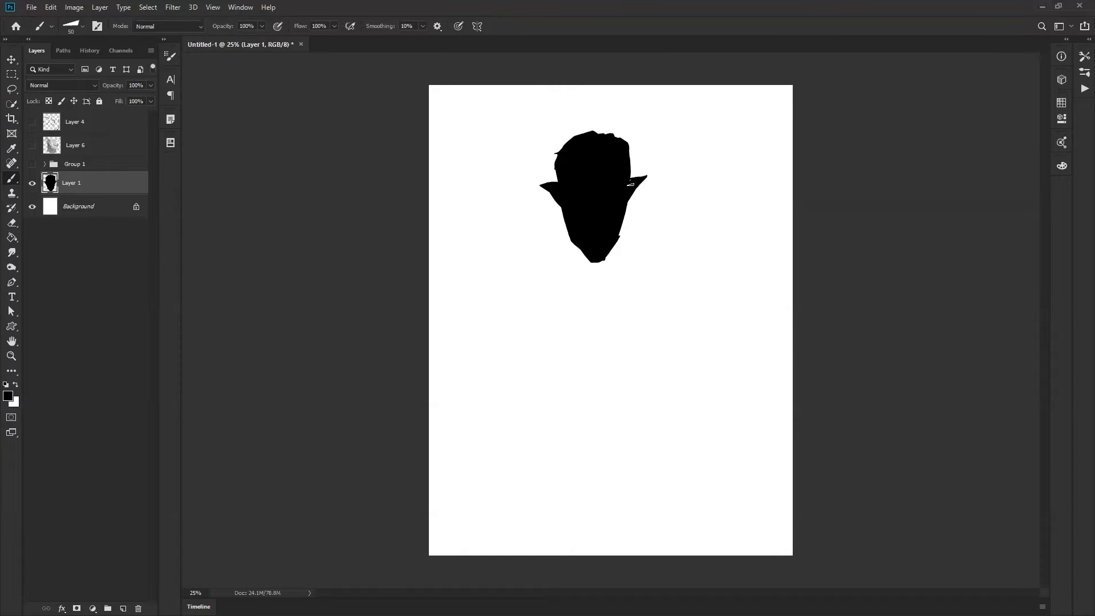
key("bracketleft")
key("bracketleft")
left_click_drag(542, 184, 556, 197)
key("ctrl+z")
Erase the pointed tips of both ears with a hard round eraser preset, reducing its size from 150 px
key("e")
key("ctrl+plus")
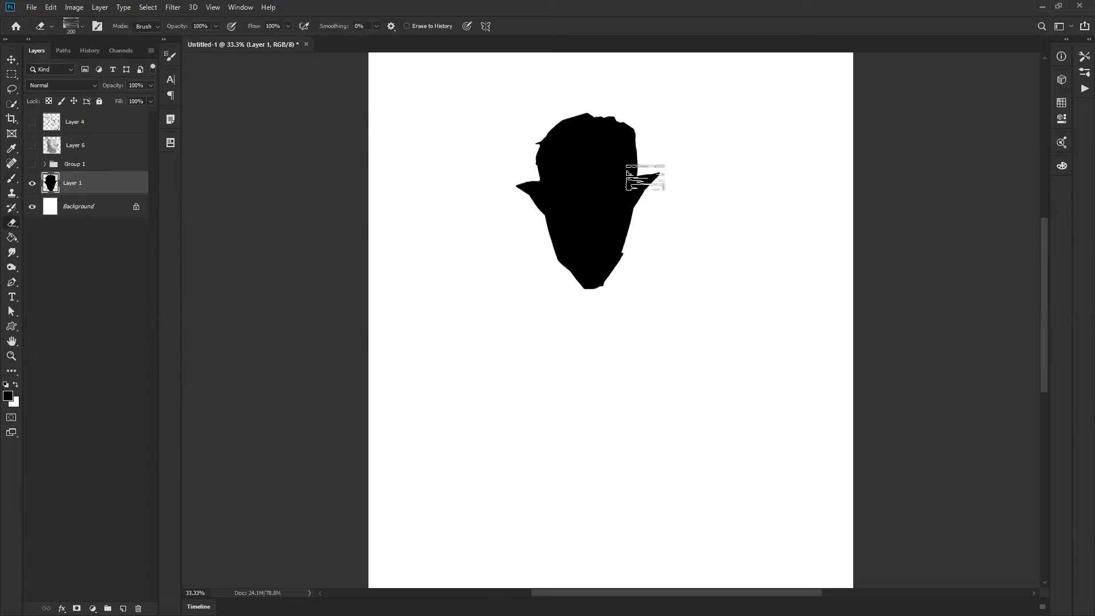
right_click(642, 177)
left_click(663, 415)
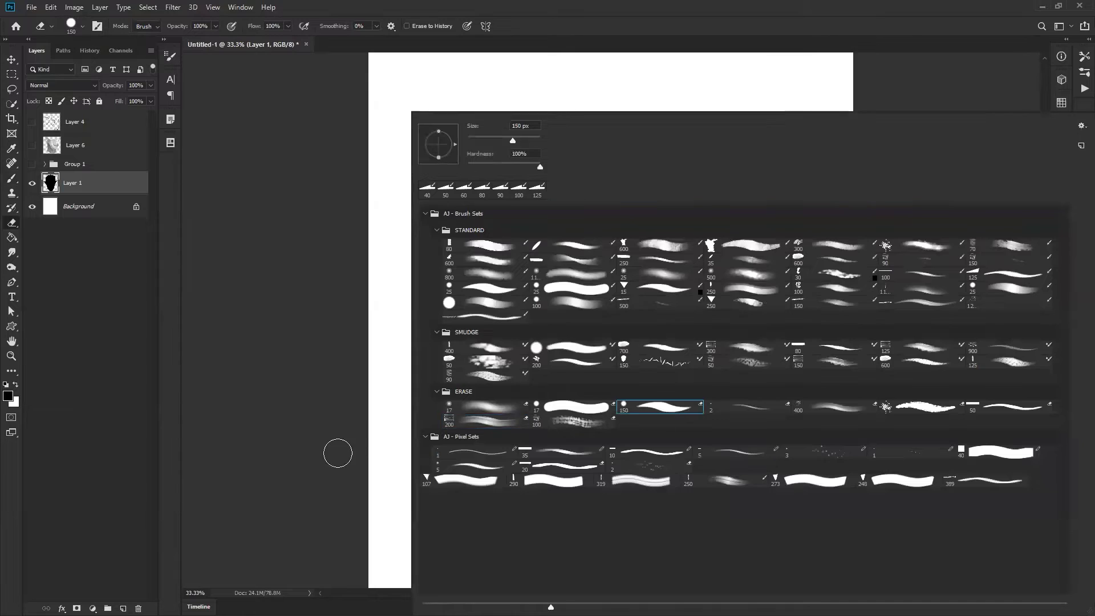
left_click(337, 450)
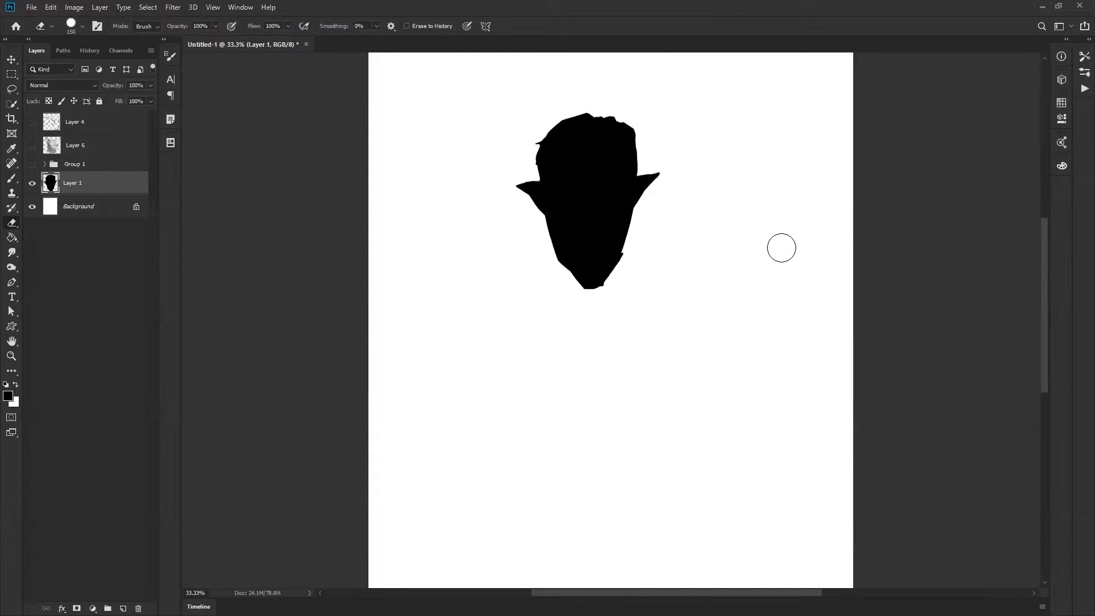
key("bracketleft")
key("bracketleft")
key("bracketleft")
mouse_move(660, 168)
left_mouse_down()
mouse_move(641, 208)
mouse_move(653, 157)
left_mouse_up()
key("bracketleft")
mouse_move(528, 195)
left_mouse_down()
mouse_move(517, 166)
mouse_move(537, 219)
mouse_move(517, 186)
mouse_move(534, 211)
mouse_move(531, 193)
mouse_move(540, 216)
mouse_move(506, 178)
left_mouse_up()
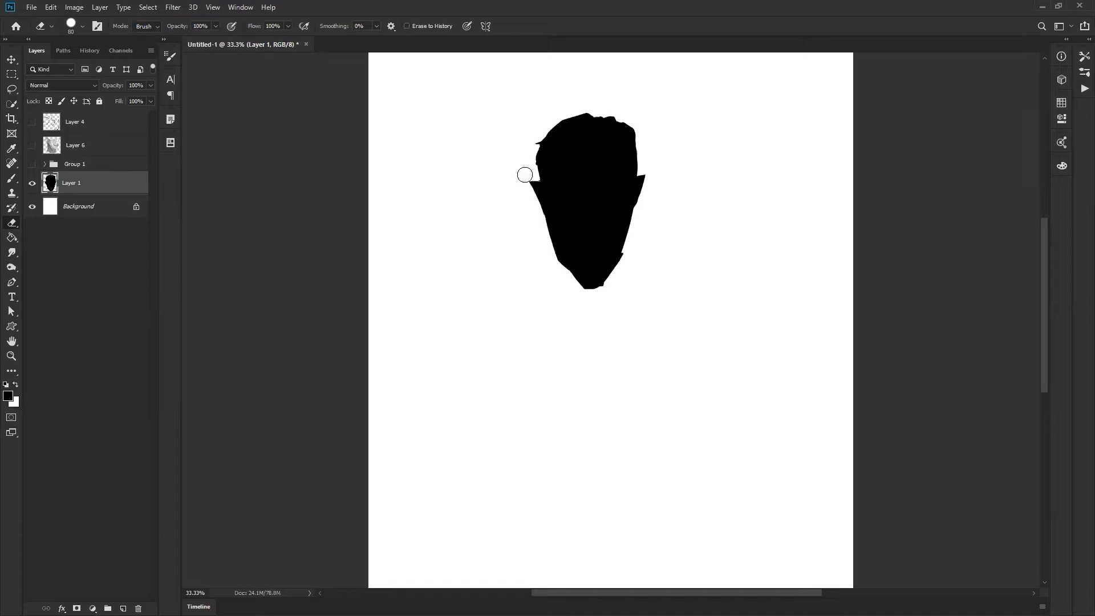
left_click(527, 183)
Trim the remaining edges of both ears where they meet the head with a smaller eraser
key("bracketleft")
key("bracketleft")
key("bracketleft")
key("bracketleft")
left_click_drag(533, 179, 538, 184)
key("ctrl+z")
left_click_drag(535, 177, 540, 187)
left_click_drag(648, 171, 638, 179)
Repaint both ears of the head silhouette in black, undoing misplaced strokes, and smooth one side of the jaw
key("b")
mouse_move(539, 192)
left_mouse_down()
mouse_move(530, 185)
mouse_move(542, 214)
left_mouse_up()
key("ctrl+z")
key("ctrl+z")
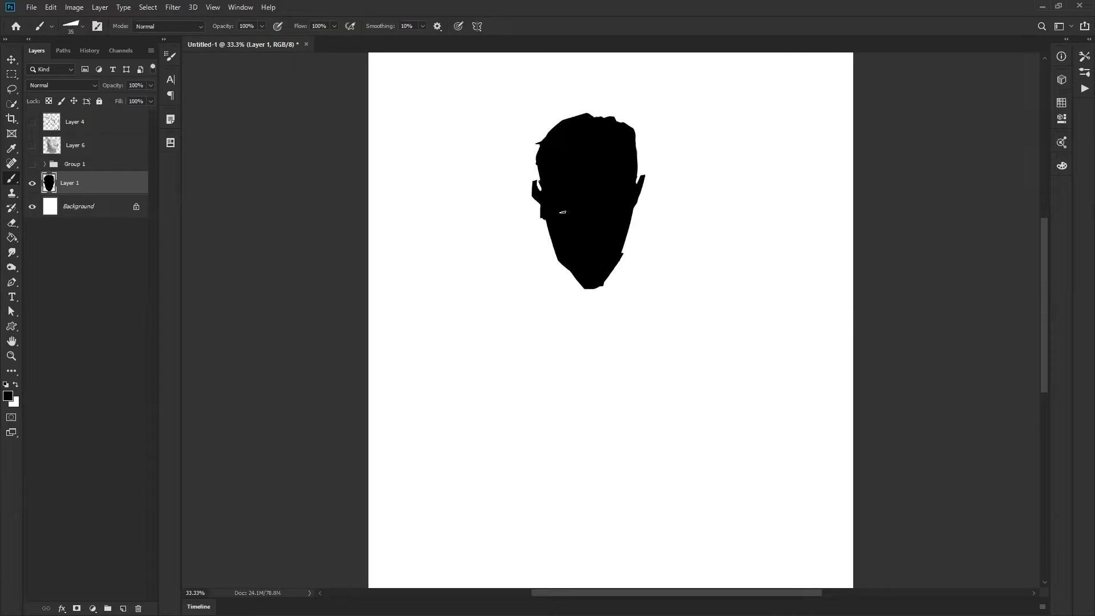
left_click_drag(636, 197, 636, 198)
key("ctrl+z")
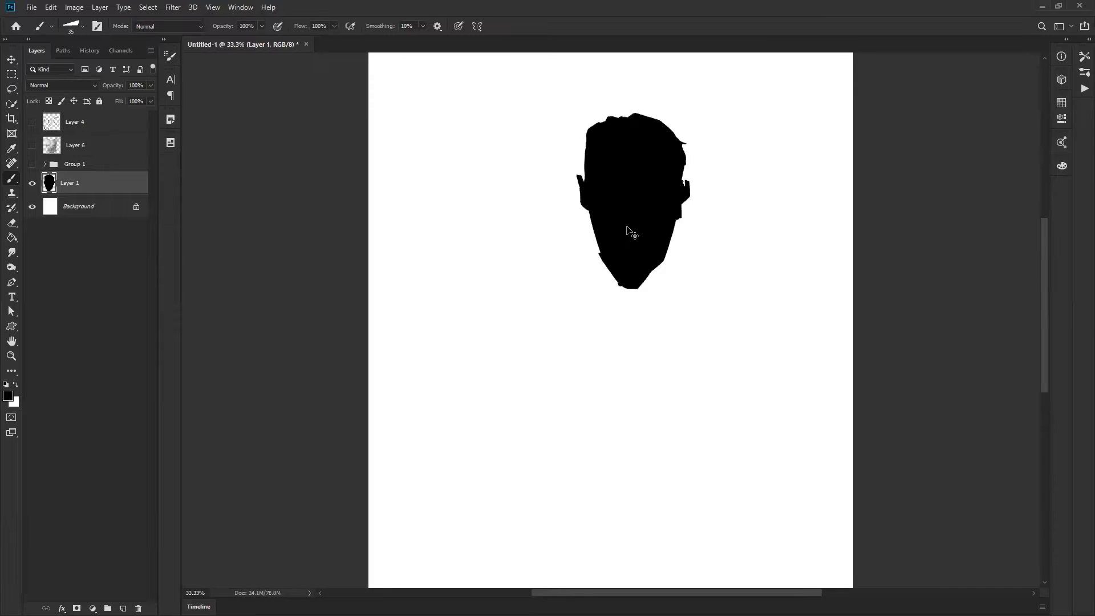
left_click_drag(591, 212, 605, 257)
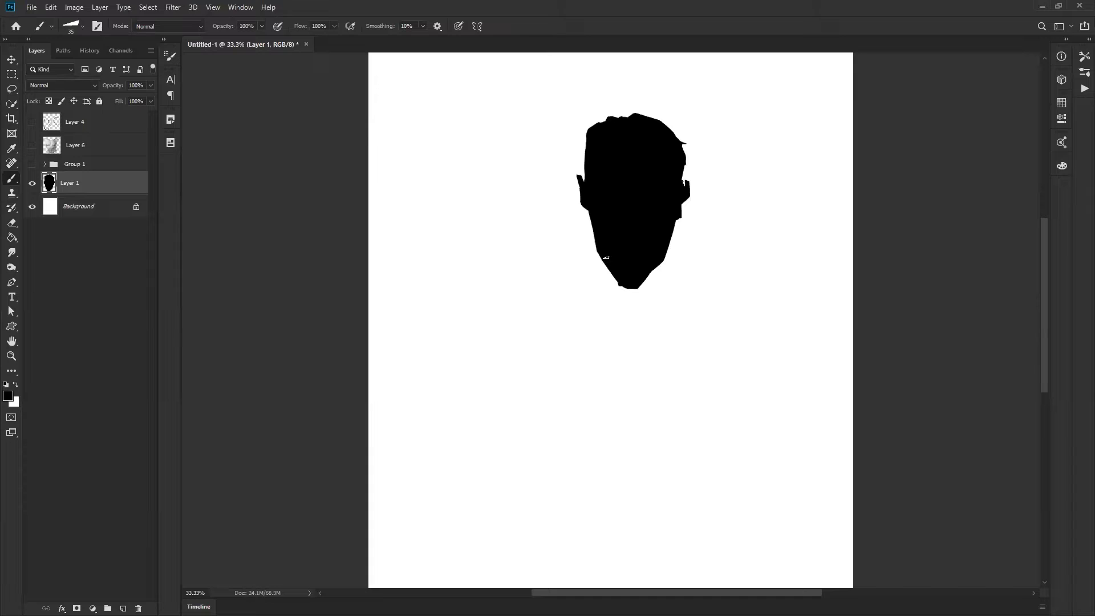
Add a layer beneath the head and block in the neck, collar and sloping shoulders in black with a 175 px brush
left_click(75, 208)
key("ctrl+shift+alt+n")
key("bracketright")
key("bracketright")
key("bracketright")
key("bracketright")
key("bracketright")
key("bracketright")
key("bracketright")
key("bracketright")
key("bracketright")
key("bracketright")
key("bracketright")
mouse_move(593, 210)
left_mouse_down()
mouse_move(539, 260)
mouse_move(565, 312)
mouse_move(576, 272)
mouse_move(538, 266)
mouse_move(602, 209)
mouse_move(568, 283)
mouse_move(556, 242)
mouse_move(632, 246)
mouse_move(585, 298)
mouse_move(627, 288)
mouse_move(650, 239)
mouse_move(656, 311)
mouse_move(666, 265)
mouse_move(676, 304)
mouse_move(748, 338)
left_mouse_up()
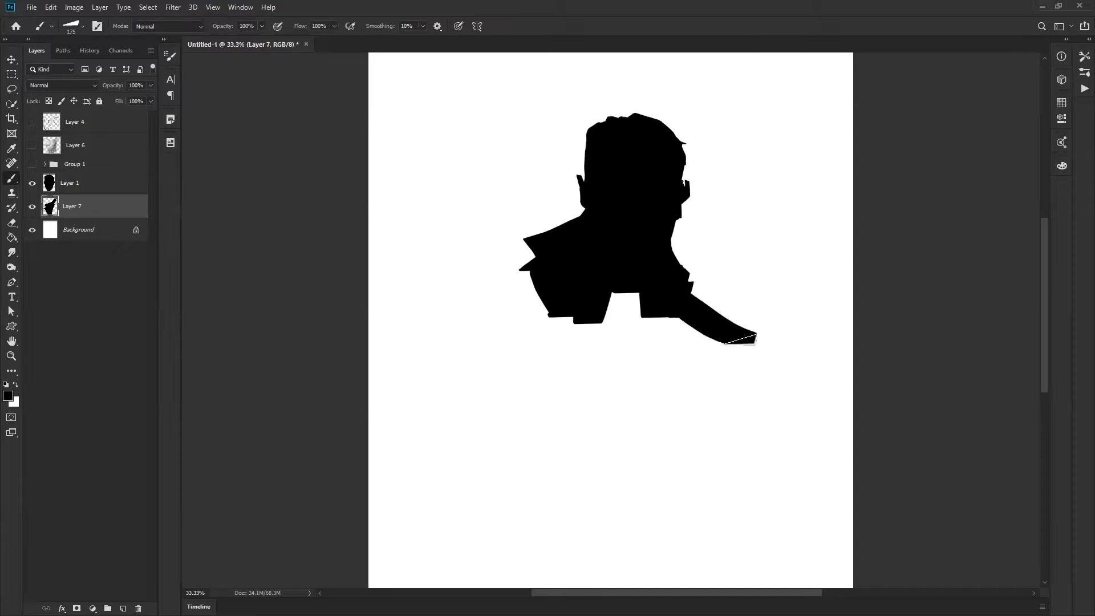
left_click_drag(562, 288, 483, 322)
left_click_drag(674, 311, 702, 171)
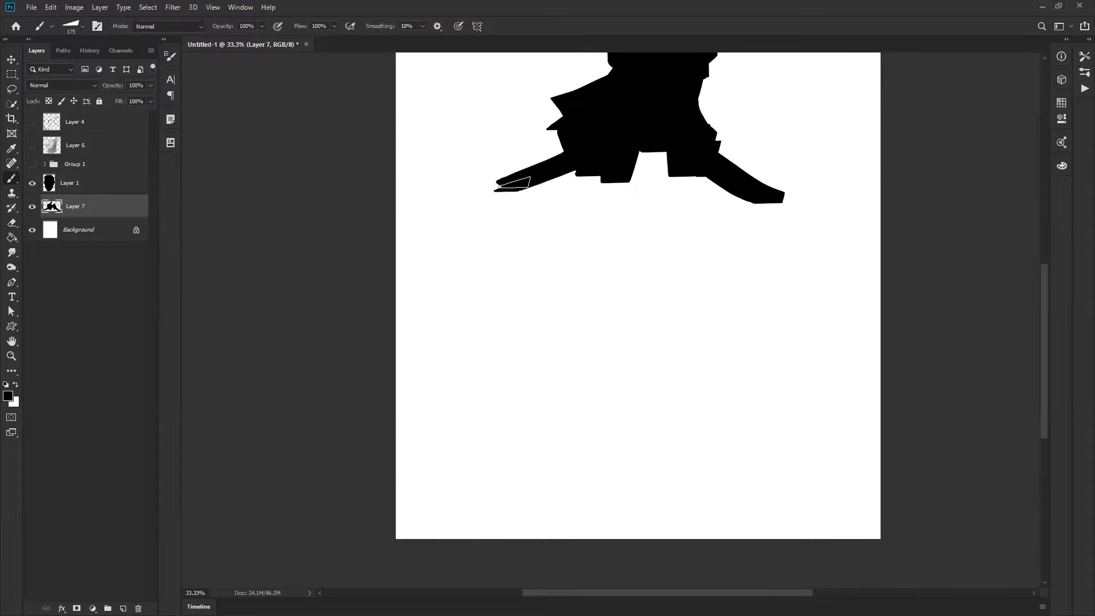
Fill one half of the torso in black from the shoulder down to the waist
left_click_drag(511, 184, 497, 207)
left_click_drag(528, 276, 487, 403)
mouse_move(465, 317)
left_mouse_down()
mouse_move(457, 450)
mouse_move(465, 310)
mouse_move(468, 491)
mouse_move(538, 313)
mouse_move(482, 320)
mouse_move(488, 454)
mouse_move(623, 226)
left_mouse_up()
mouse_move(608, 279)
left_mouse_down()
mouse_move(528, 472)
mouse_move(540, 392)
left_mouse_up()
left_click_drag(502, 400, 498, 445)
left_click_drag(515, 363, 521, 436)
left_click_drag(577, 187, 524, 405)
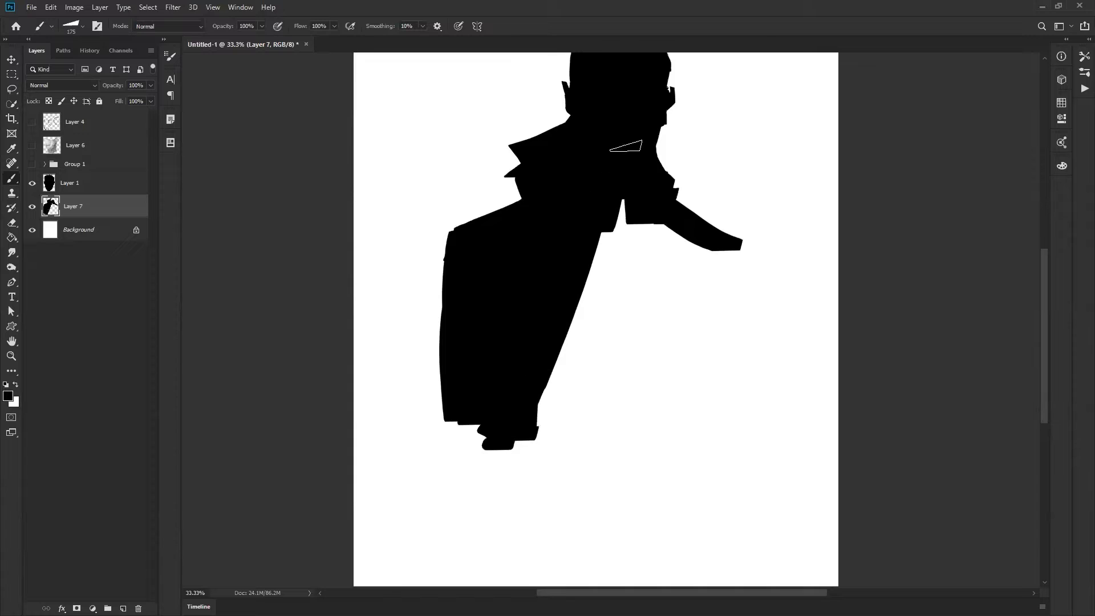
Fill the middle and opposite half of the torso in black, rounding off the lower edge at the waist
left_click_drag(620, 165, 554, 425)
mouse_move(556, 359)
left_mouse_down()
mouse_move(538, 437)
mouse_move(509, 449)
mouse_move(581, 444)
left_mouse_up()
mouse_move(624, 191)
left_mouse_down()
mouse_move(564, 433)
mouse_move(546, 443)
mouse_move(619, 198)
mouse_move(604, 430)
left_mouse_up()
mouse_move(660, 224)
left_mouse_down()
mouse_move(606, 435)
mouse_move(587, 447)
left_mouse_up()
mouse_move(502, 439)
left_mouse_down()
mouse_move(582, 463)
mouse_move(627, 456)
left_mouse_up()
mouse_move(662, 240)
left_mouse_down()
mouse_move(588, 465)
mouse_move(593, 453)
mouse_move(668, 448)
left_mouse_up()
left_click_drag(672, 233, 656, 449)
mouse_move(702, 255)
left_mouse_down()
mouse_move(661, 435)
mouse_move(687, 348)
left_mouse_up()
left_click_drag(724, 248, 711, 334)
mouse_move(698, 435)
left_mouse_down()
mouse_move(660, 448)
mouse_move(726, 247)
mouse_move(709, 281)
left_mouse_up()
Erase along both sides of the torso so it tapers towards the waist, and shift the torso layer slightly down
key("e")
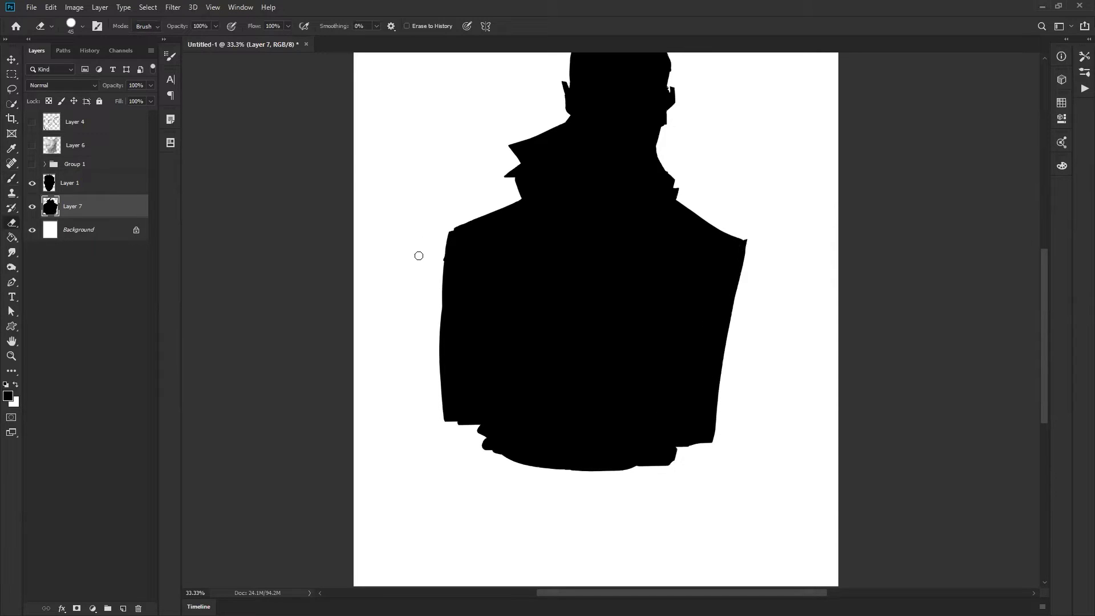
mouse_move(430, 249)
left_mouse_down()
mouse_move(443, 440)
mouse_move(446, 399)
left_mouse_up()
mouse_move(432, 210)
left_mouse_down()
mouse_move(462, 460)
mouse_move(472, 462)
mouse_move(465, 399)
left_mouse_up()
mouse_move(728, 325)
left_mouse_down()
mouse_move(706, 458)
mouse_move(705, 427)
left_mouse_up()
key("v")
mouse_move(741, 288)
left_mouse_down()
mouse_move(743, 317)
mouse_move(743, 302)
left_mouse_up()
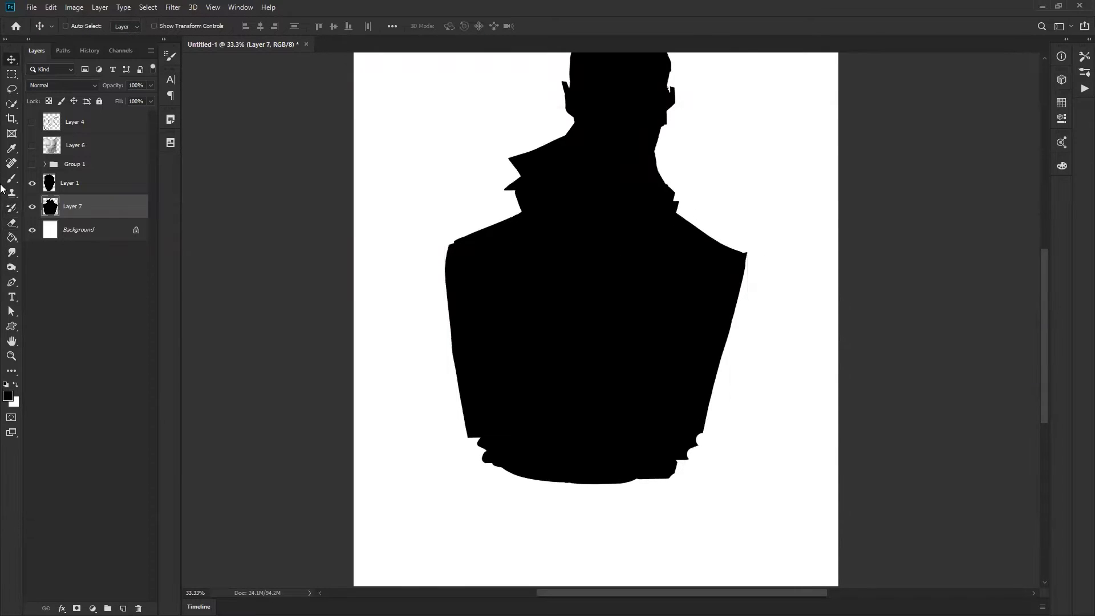
Hide the head layer and fill in the neck and the unfinished side of the raised collar in black
left_click(32, 182)
key("b")
mouse_move(597, 115)
left_mouse_down()
mouse_move(655, 188)
mouse_move(673, 174)
mouse_move(650, 215)
left_mouse_up()
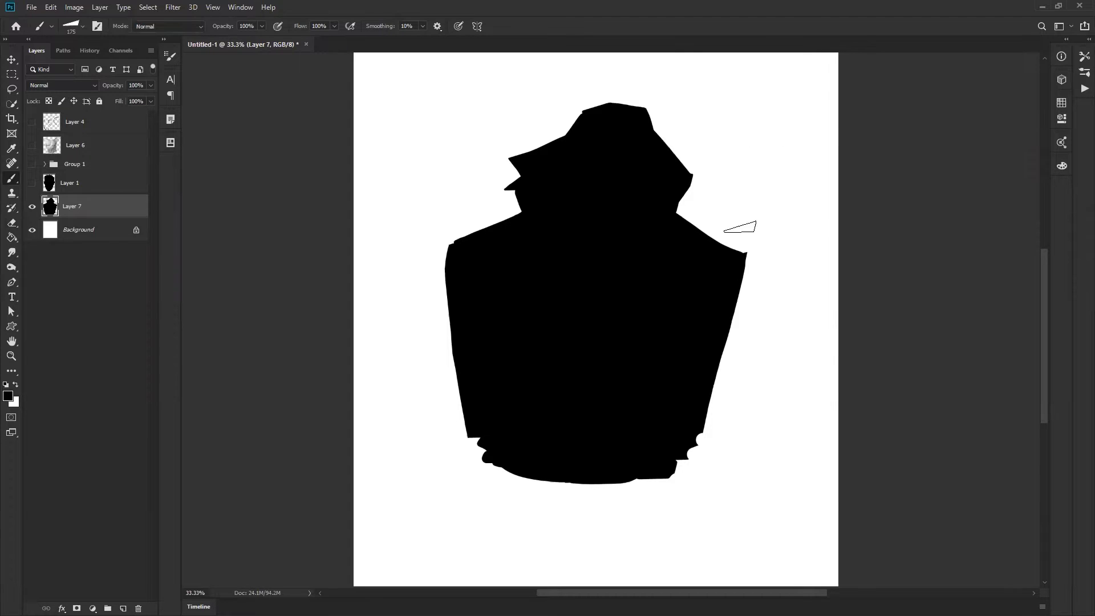
Add a layer above the torso and paint one arm in black with a 200 px brush, undoing the forearm strokes and reshaping the sleeve
key("bracketleft")
key("bracketleft")
key("bracketleft")
key("bracketleft")
key("ctrl+shift+alt+n")
key("bracketright")
key("bracketright")
key("bracketright")
key("space")
left_click_drag(517, 263, 538, 227)
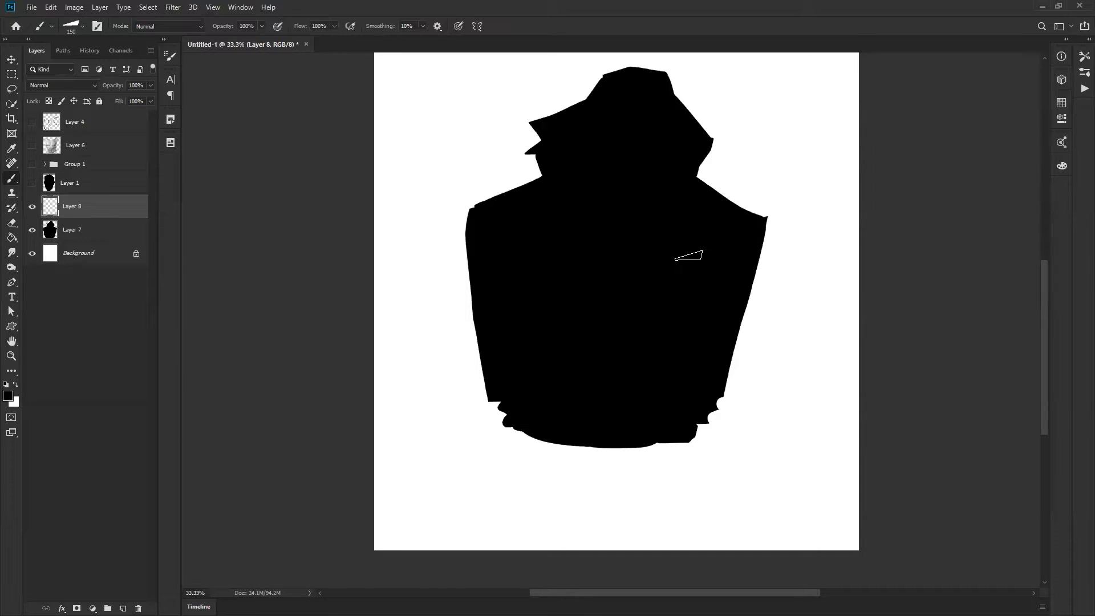
left_click_drag(555, 252, 506, 307)
key("bracketright")
key("bracketright")
mouse_move(435, 256)
left_mouse_down()
mouse_move(399, 273)
mouse_move(399, 308)
left_mouse_up()
mouse_move(382, 346)
left_mouse_down()
mouse_move(416, 268)
mouse_move(404, 270)
mouse_move(379, 354)
mouse_move(406, 293)
mouse_move(324, 428)
mouse_move(444, 306)
mouse_move(331, 473)
mouse_move(394, 432)
mouse_move(398, 419)
mouse_move(366, 462)
mouse_move(347, 444)
mouse_move(352, 466)
mouse_move(360, 444)
mouse_move(328, 479)
mouse_move(413, 418)
mouse_move(430, 447)
mouse_move(408, 435)
mouse_move(431, 438)
left_mouse_up()
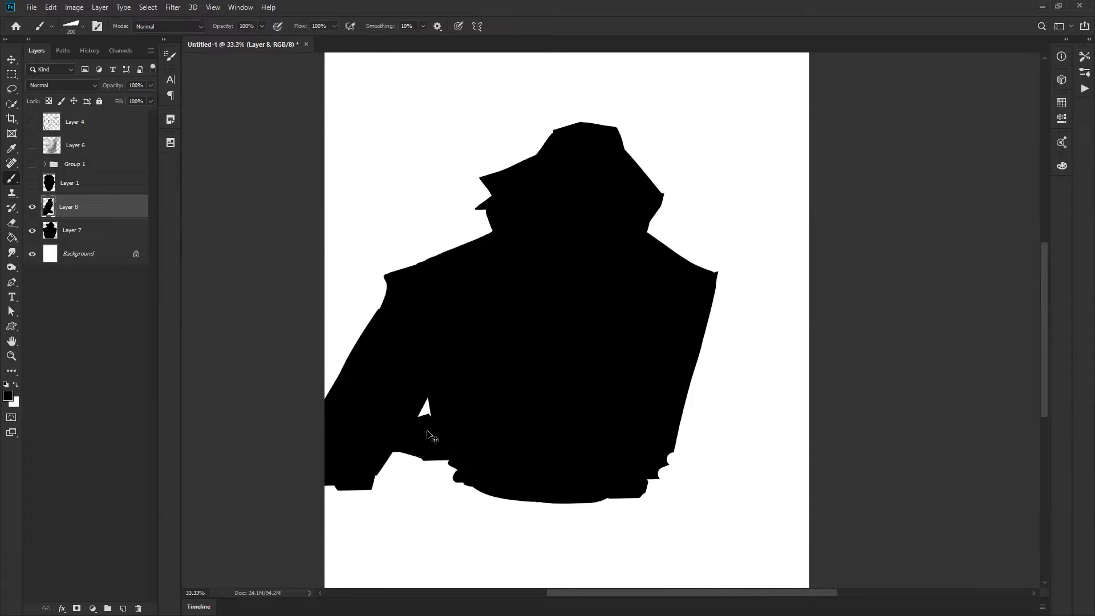
key("ctrl+z")
mouse_move(440, 264)
left_mouse_down()
mouse_move(401, 272)
mouse_move(390, 287)
mouse_move(363, 390)
mouse_move(386, 296)
mouse_move(331, 447)
mouse_move(396, 326)
mouse_move(371, 335)
left_mouse_up()
Select the head, arm and torso layers, scale them down together and reposition the figure on the canvas
left_click(112, 183, "ctrl")
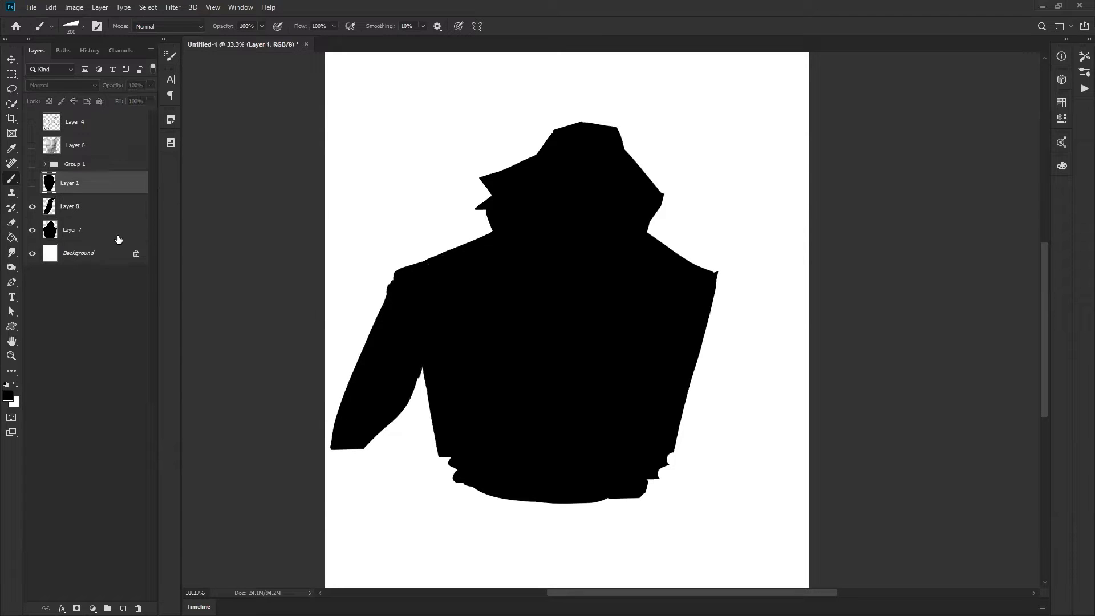
left_click(113, 229, "ctrl")
key("ctrl+t")
left_click_drag(647, 222, 660, 290)
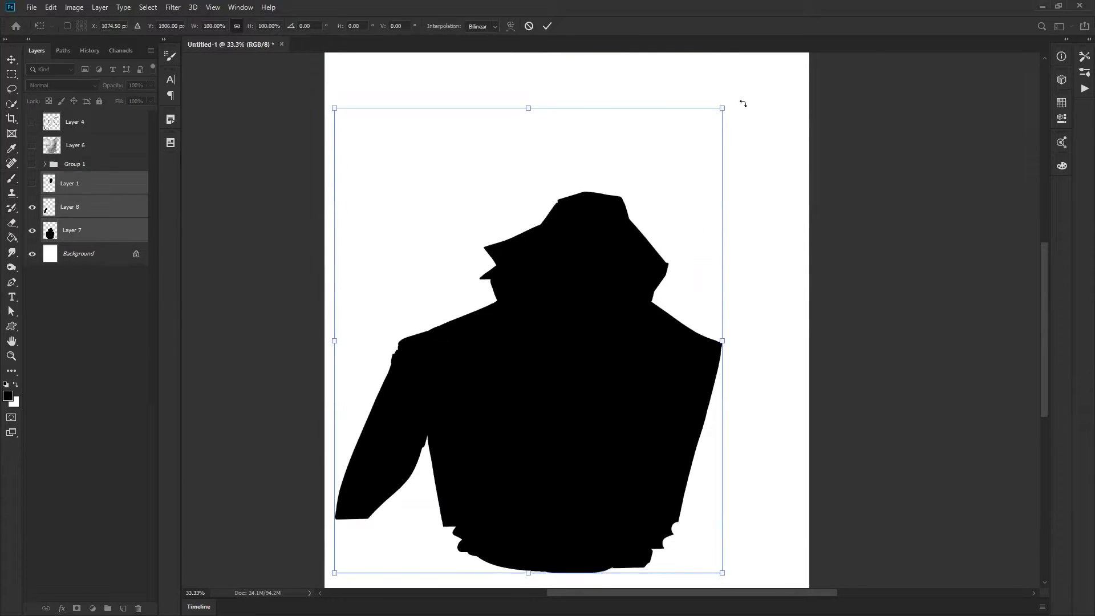
left_click_drag(722, 114, 673, 176)
left_click_drag(619, 239, 624, 184)
key("Return")
Reshape the shoulder and lower sleeve on the arm layer in black, reducing the brush size for the edges
left_click(113, 204)
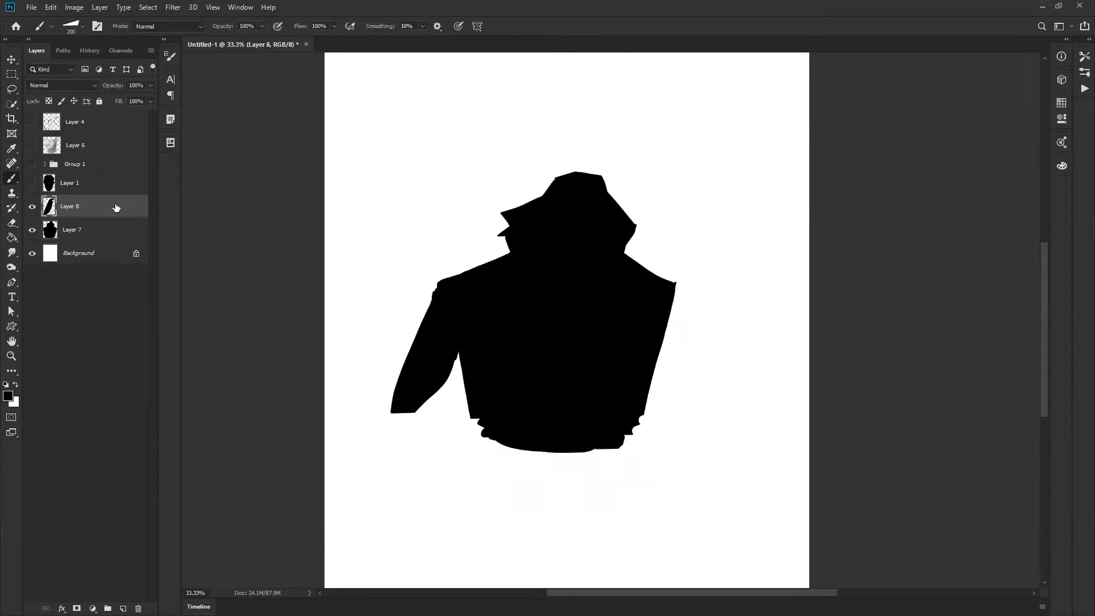
mouse_move(450, 302)
left_mouse_down()
mouse_move(431, 298)
mouse_move(402, 409)
left_mouse_up()
key("bracketleft")
key("bracketleft")
key("bracketleft")
mouse_move(405, 364)
left_mouse_down()
mouse_move(363, 407)
mouse_move(391, 386)
left_mouse_up()
Move the arm away from the torso to check its shape, and place it back at the shoulder
mouse_move(423, 277)
left_mouse_down()
mouse_move(460, 266)
mouse_move(437, 329)
mouse_move(455, 318)
mouse_move(471, 273)
mouse_move(436, 298)
mouse_move(462, 259)
mouse_move(451, 197)
mouse_move(404, 197)
mouse_move(466, 171)
left_mouse_up()
key("v")
key("b")
key("e")
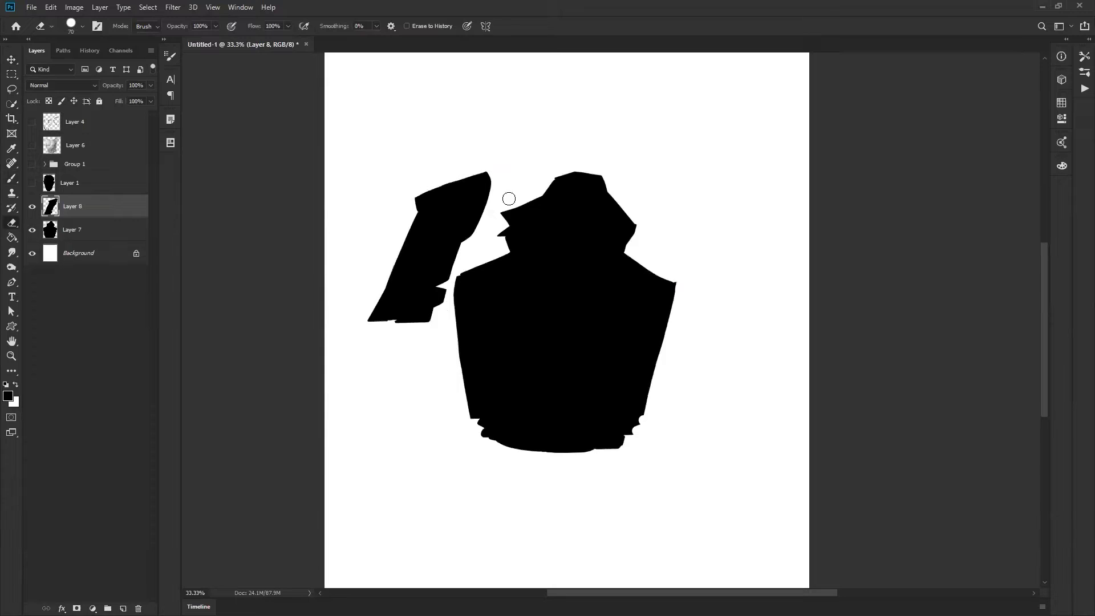
key("v")
mouse_move(445, 238)
left_mouse_down()
mouse_move(445, 335)
mouse_move(460, 323)
left_mouse_up()
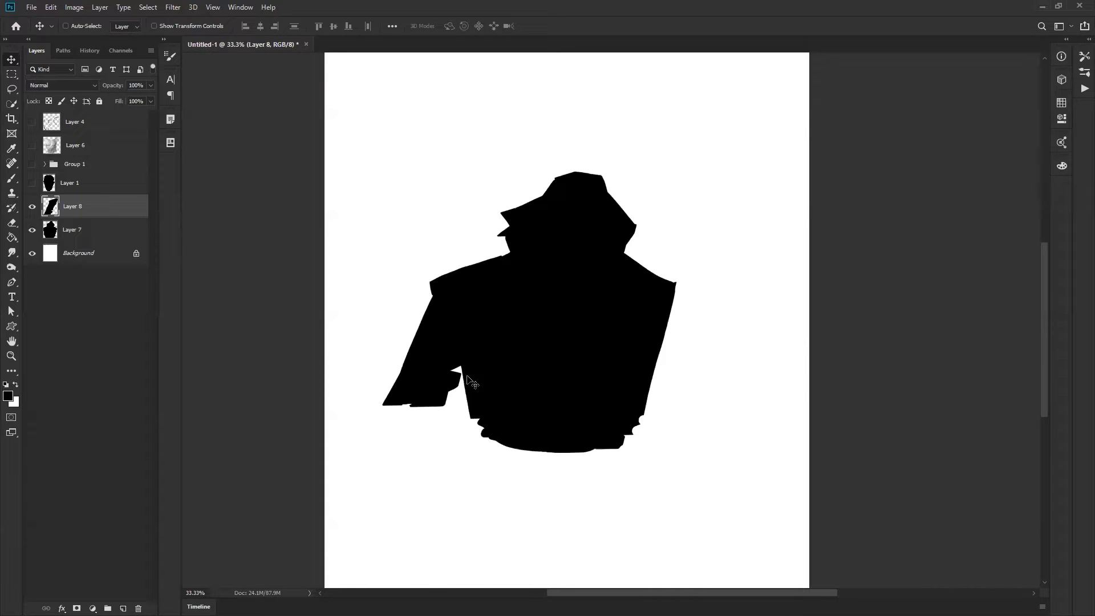
Paint a rounded elbow at the lower end of the arm, and check the arm apart from the torso before repositioning it
key("b")
mouse_move(411, 421)
left_mouse_down()
mouse_move(435, 422)
mouse_move(407, 433)
mouse_move(404, 402)
mouse_move(390, 427)
mouse_move(427, 432)
mouse_move(375, 421)
mouse_move(420, 456)
mouse_move(455, 417)
mouse_move(427, 437)
left_mouse_up()
key("e")
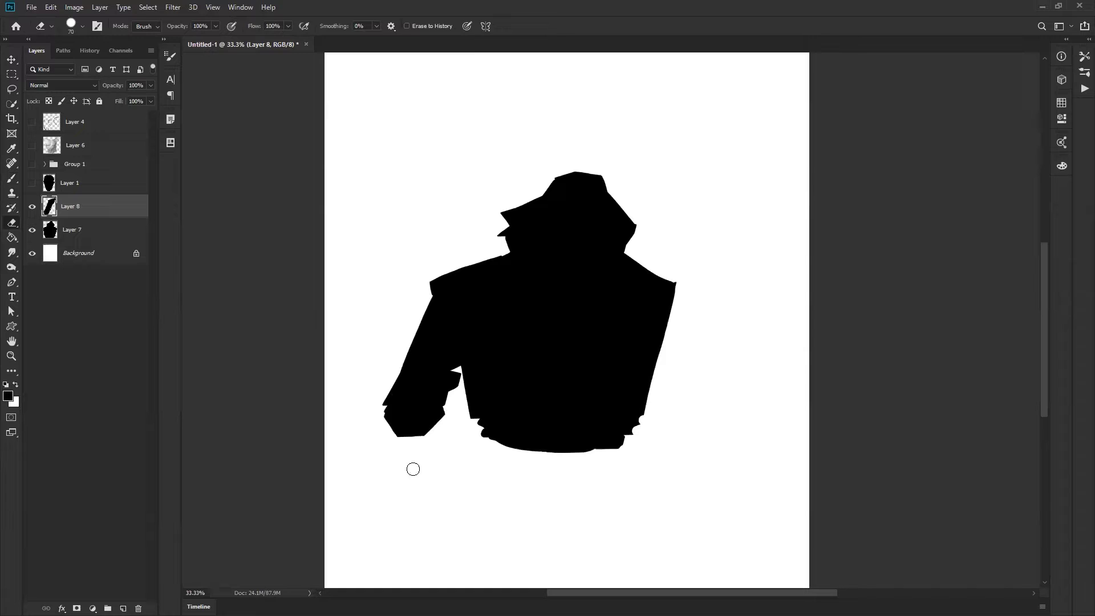
mouse_move(456, 383)
left_mouse_down()
mouse_move(459, 232)
mouse_move(424, 292)
left_mouse_up()
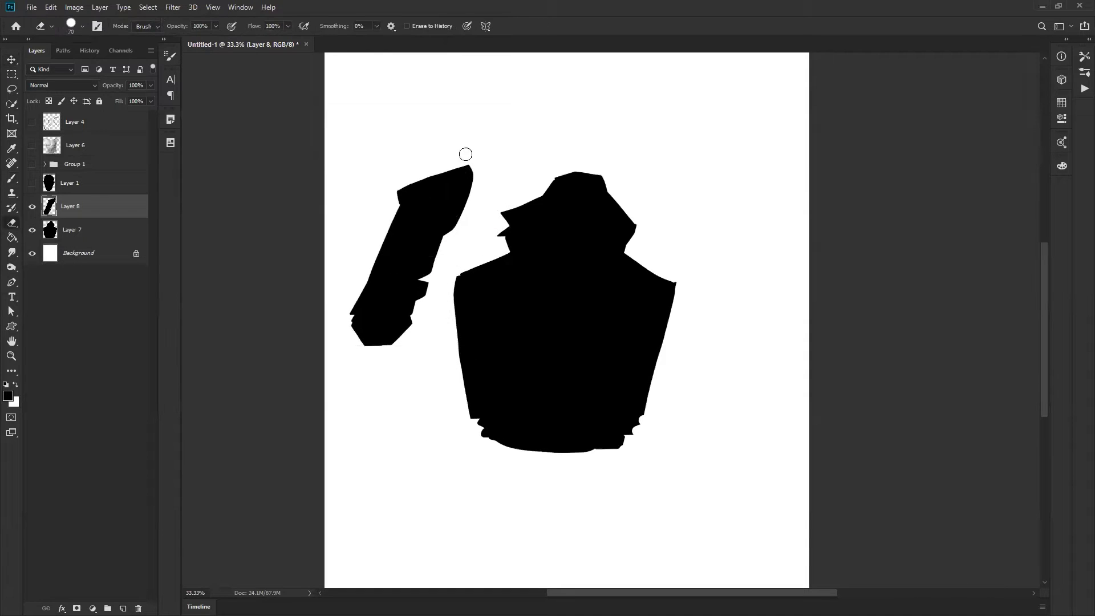
key("v")
left_click_drag(440, 363, 475, 457)
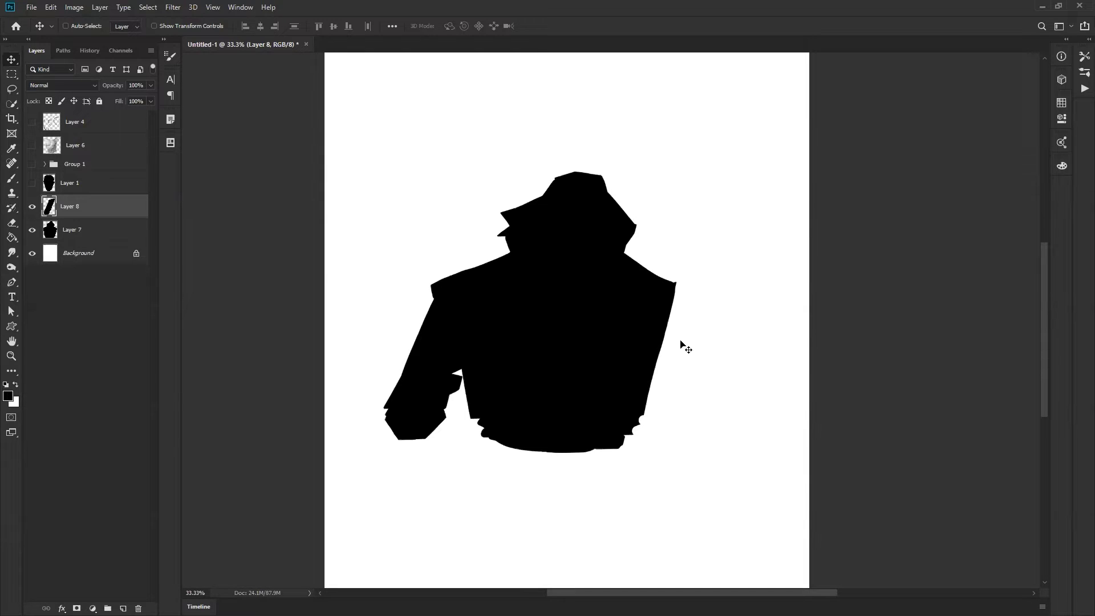
Show the head layer again and merge the head, arm and torso layers into one
key("b")
key("]")
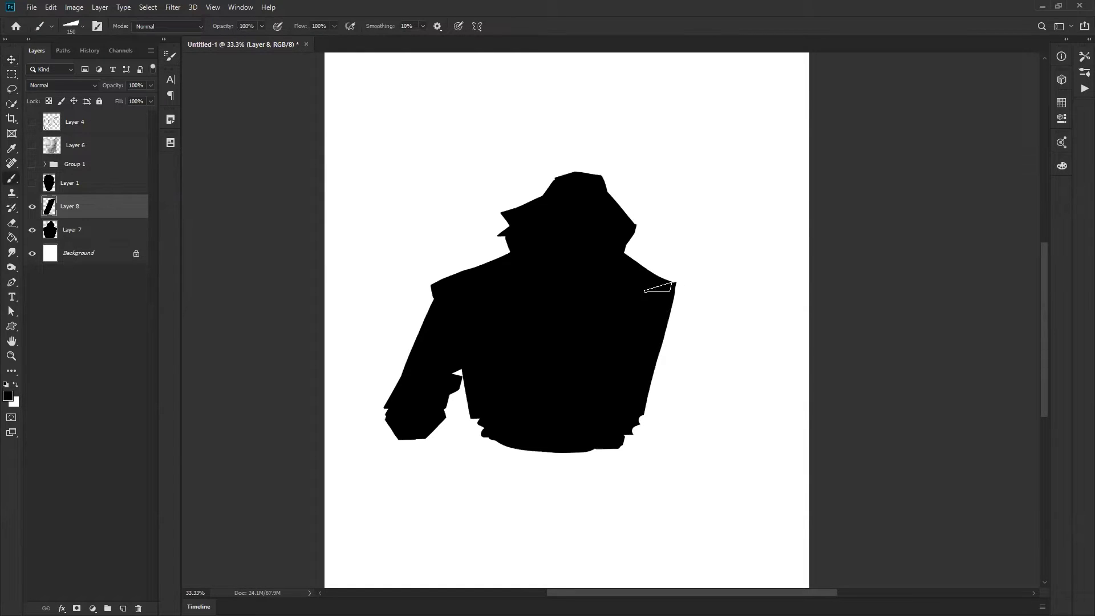
left_click(32, 183)
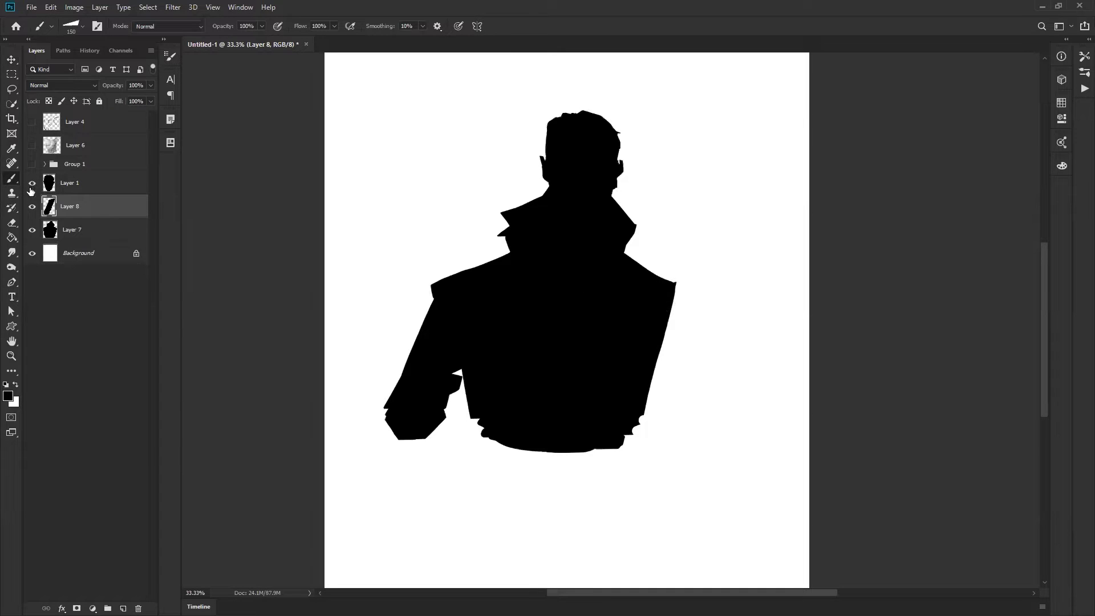
left_click(91, 185)
left_click(95, 233, "shift")
key("ctrl+e")
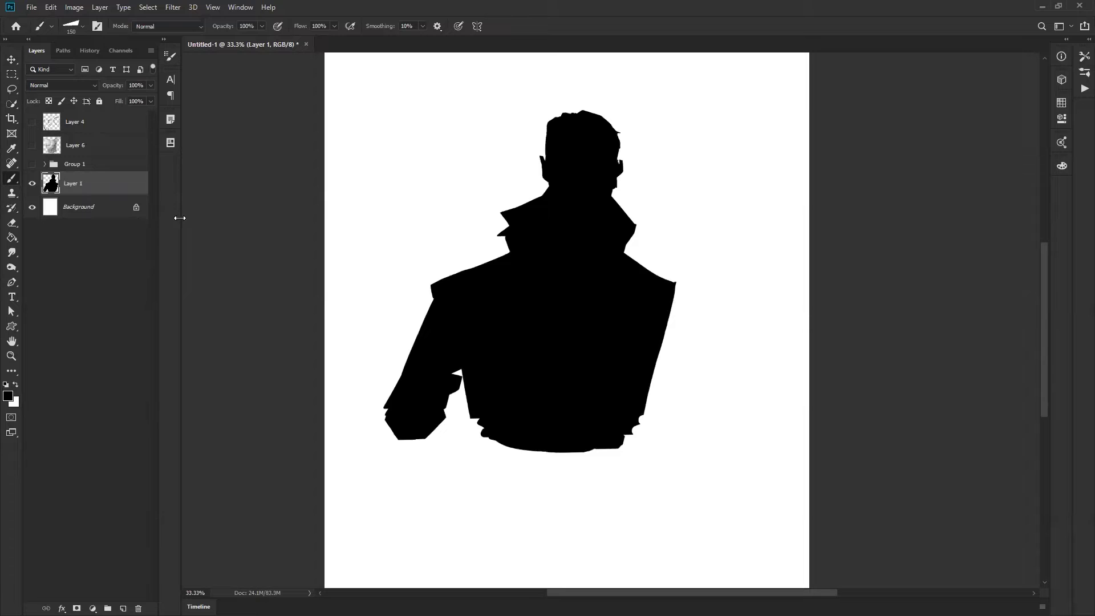
Paint the second arm and both forearms folded across the waist in black, reducing the brush to 100 px and undoing the last stroke
mouse_move(662, 288)
left_mouse_down()
mouse_move(678, 328)
mouse_move(681, 291)
mouse_move(693, 385)
mouse_move(707, 393)
mouse_move(684, 405)
mouse_move(686, 419)
mouse_move(710, 420)
mouse_move(650, 416)
mouse_move(617, 434)
mouse_move(695, 434)
left_mouse_up()
key("]")
mouse_move(630, 432)
left_mouse_down()
mouse_move(701, 399)
mouse_move(656, 420)
left_mouse_up()
mouse_move(468, 434)
left_mouse_down()
mouse_move(488, 444)
mouse_move(434, 440)
mouse_move(518, 448)
mouse_move(409, 436)
mouse_move(573, 454)
mouse_move(547, 455)
mouse_move(581, 448)
mouse_move(545, 454)
left_mouse_up()
key("[")
key("[")
key("[")
key("ctrl+z")
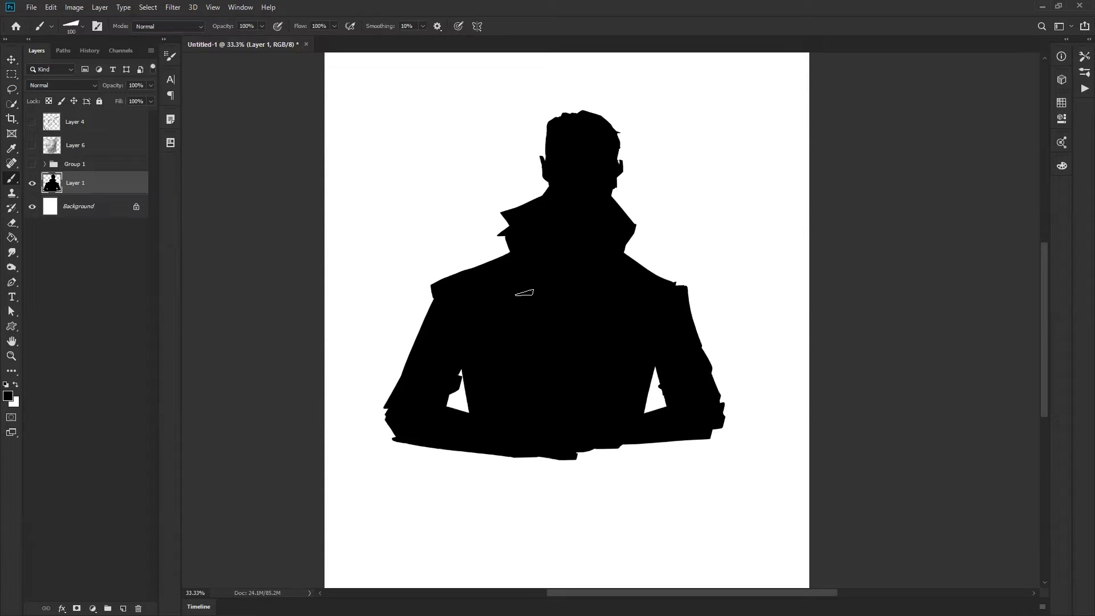
Flip the canvas horizontally and refine both elbows and the second arm's outer sleeve edge with the brush and eraser
key("ctrl+h")
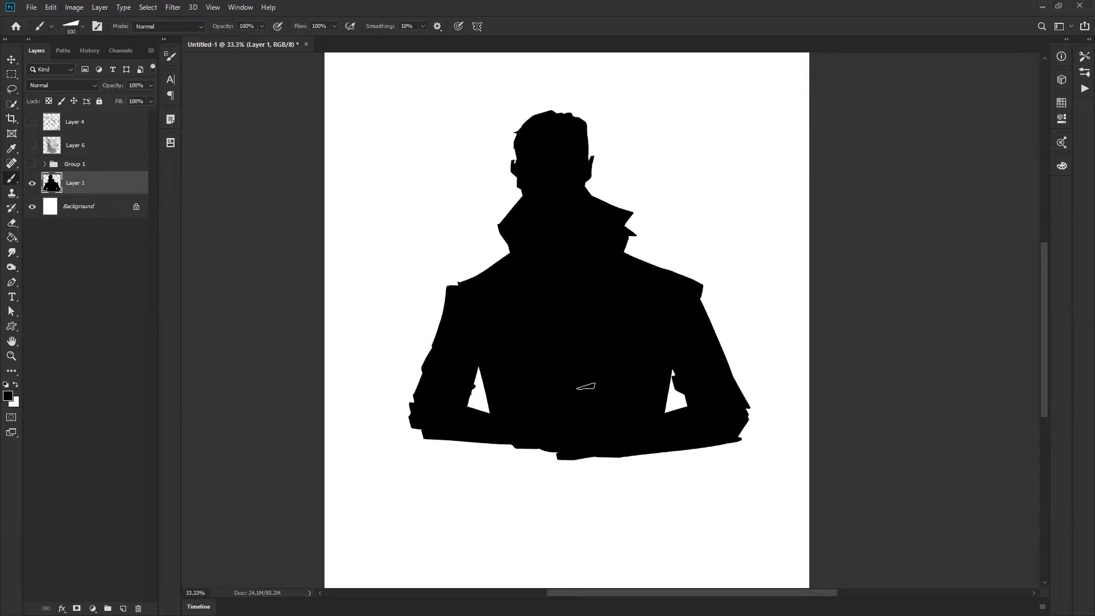
left_click_drag(421, 431, 471, 440)
left_click_drag(738, 421, 742, 436)
key("e")
left_click_drag(405, 436, 422, 457)
key("b")
left_click_drag(453, 292, 414, 382)
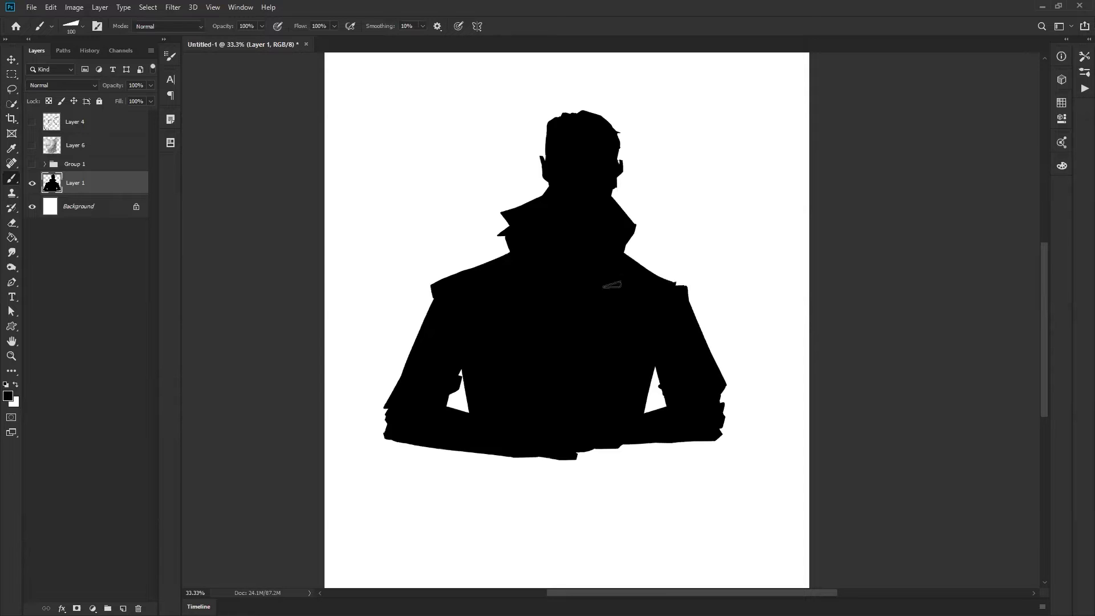
Lock the merged layer's transparent pixels and choose the 300 px textured brush from the STANDARD set
key("bracketright")
key("bracketright")
key("bracketright")
key("bracketright")
key("bracketright")
key("bracketright")
key("bracketright")
key("bracketright")
key("slash")
right_click(588, 197)
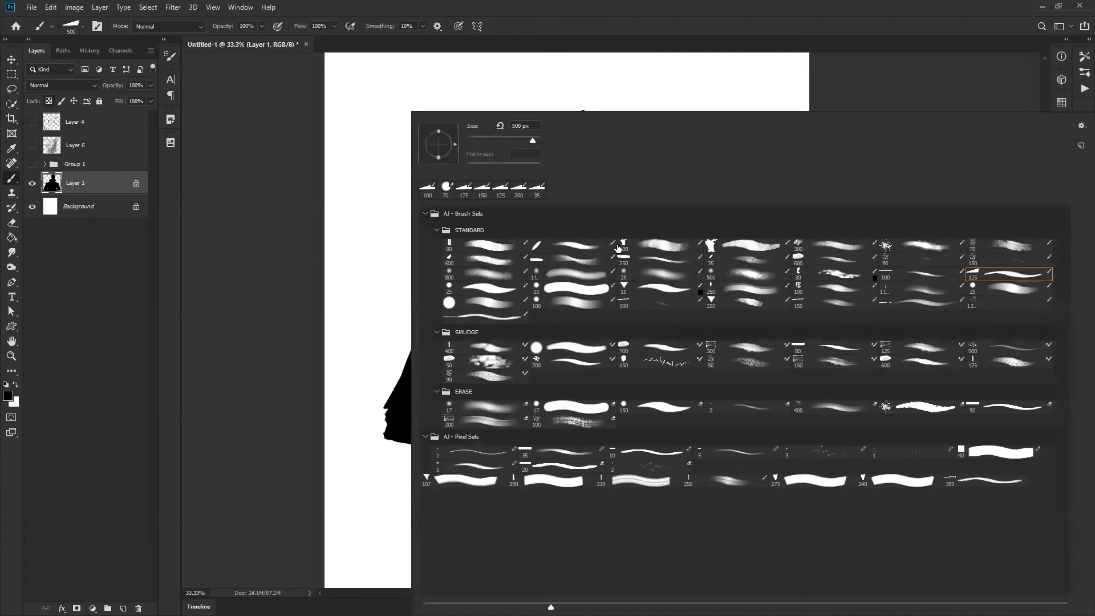
left_click(852, 249)
left_click(346, 296)
Paint over the black figure with white and sampled grey to give it an overall mid-grey tone
key("x")
left_click_drag(574, 117, 563, 217)
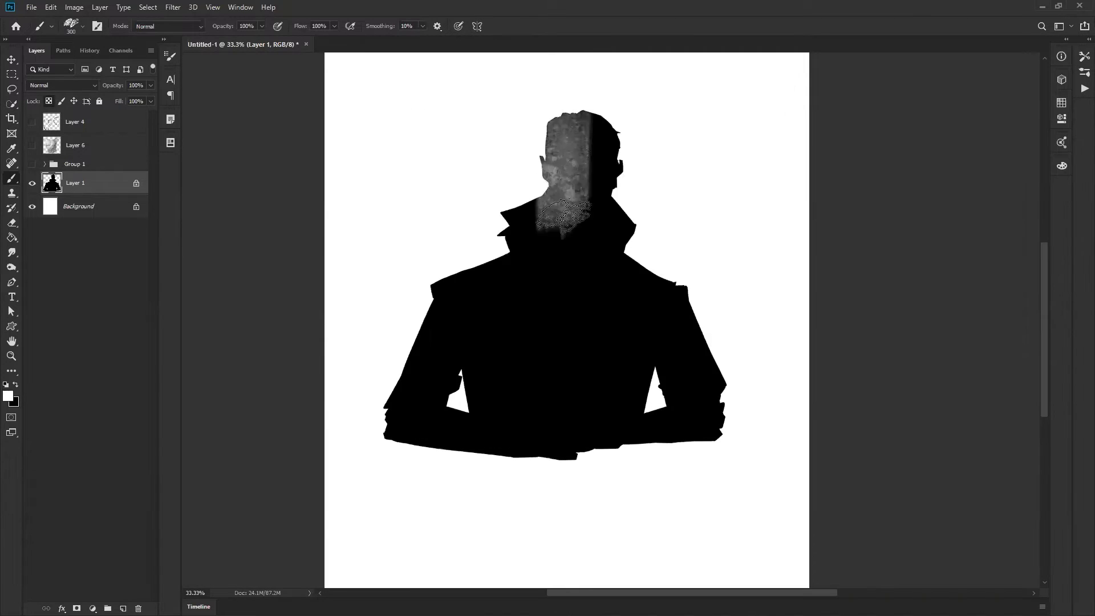
left_click_drag(584, 86, 592, 249)
left_click(583, 154, "alt")
mouse_move(587, 141)
left_mouse_down()
mouse_move(581, 114)
mouse_move(560, 190)
mouse_move(577, 177)
mouse_move(551, 151)
mouse_move(540, 157)
mouse_move(561, 241)
mouse_move(538, 248)
mouse_move(502, 224)
mouse_move(528, 252)
mouse_move(473, 437)
mouse_move(469, 259)
mouse_move(501, 385)
mouse_move(555, 466)
mouse_move(594, 210)
mouse_move(563, 384)
mouse_move(683, 187)
mouse_move(684, 259)
mouse_move(630, 472)
mouse_move(693, 487)
mouse_move(561, 376)
mouse_move(448, 334)
mouse_move(413, 296)
mouse_move(440, 526)
mouse_move(560, 470)
mouse_move(567, 394)
mouse_move(556, 505)
mouse_move(604, 209)
left_mouse_up()
Restore the default colours, reduce the brush to 60 px and paint one side of the raised collar dark
key("d")
key("bracketleft")
key("bracketleft")
key("bracketleft")
key("bracketleft")
key("bracketleft")
key("bracketleft")
key("bracketleft")
key("bracketleft")
key("bracketleft")
key("bracketleft")
mouse_move(541, 197)
left_mouse_down()
mouse_move(543, 230)
mouse_move(542, 184)
mouse_move(547, 232)
mouse_move(545, 192)
mouse_move(526, 212)
mouse_move(524, 243)
mouse_move(517, 233)
mouse_move(534, 244)
mouse_move(539, 195)
mouse_move(543, 228)
mouse_move(560, 240)
mouse_move(541, 186)
mouse_move(570, 241)
left_mouse_up()
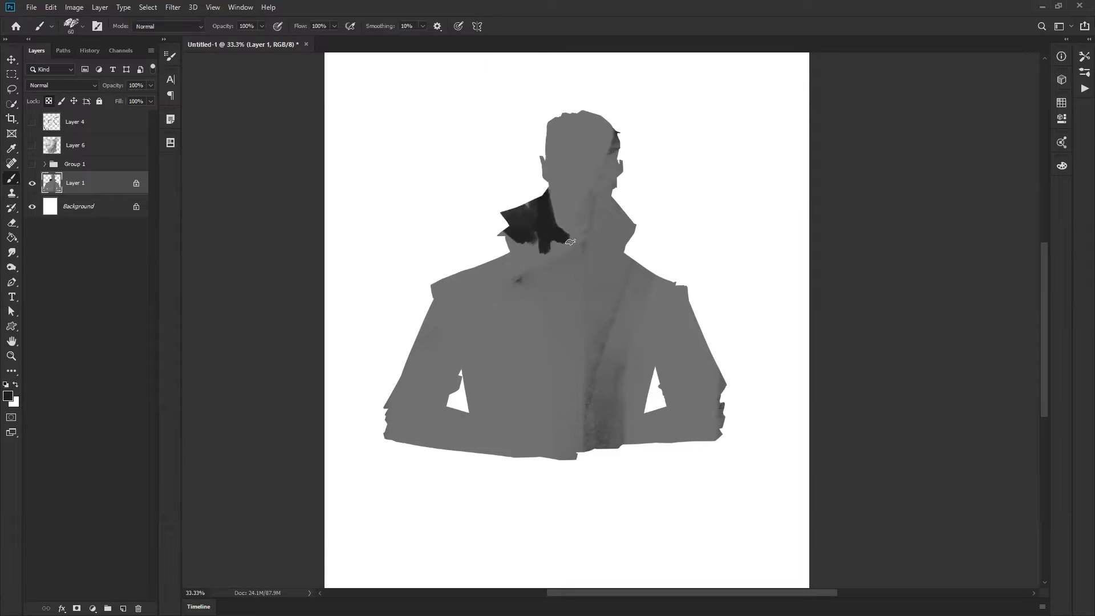
Darken the opposite side of the collar, and block in its lower folds with sampled dark greys and a 125 px brush
mouse_move(615, 198)
left_mouse_down()
mouse_move(602, 231)
mouse_move(571, 250)
mouse_move(553, 232)
mouse_move(560, 221)
mouse_move(559, 252)
mouse_move(534, 223)
mouse_move(557, 268)
mouse_move(538, 250)
mouse_move(580, 287)
mouse_move(608, 231)
left_mouse_up()
left_click(567, 214, "alt")
left_click(558, 244, "alt")
left_click(533, 227, "alt")
key("bracketright")
key("bracketright")
key("bracketright")
key("bracketright")
key("bracketright")
left_click_drag(574, 274, 648, 206)
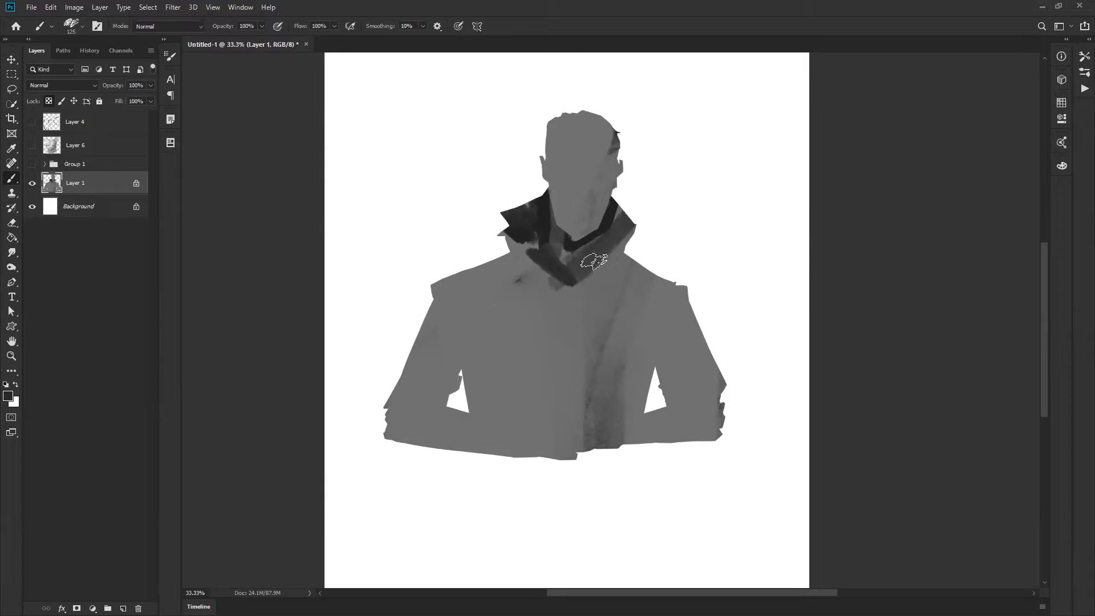
Darken both shoulders and the upper chest of the coat with sampled greys, enlarging the brush up to 175 px
key("bracketright")
left_click_drag(621, 248, 565, 302)
left_click_drag(492, 254, 556, 302)
left_click(511, 266, "alt")
left_click_drag(488, 272, 534, 304)
left_click_drag(450, 281, 528, 324)
key("bracketright")
left_click_drag(622, 277, 552, 367)
Choose the 80 px textured brush from the STANDARD set, enlarge it and cover the coat's torso and one sleeve in dark grey
right_click(594, 340)
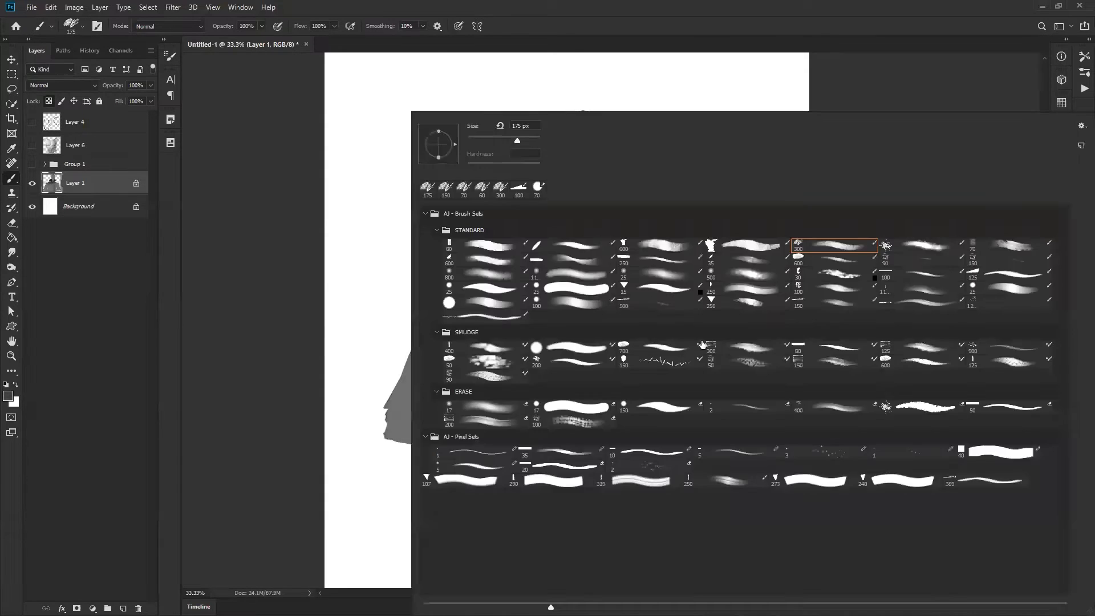
double_click(478, 246)
key("bracketright")
key("bracketright")
key("bracketright")
key("bracketright")
key("bracketright")
mouse_move(461, 294)
left_mouse_down()
mouse_move(520, 329)
mouse_move(405, 408)
left_mouse_up()
left_click_drag(479, 377, 565, 456)
mouse_move(522, 365)
left_mouse_down()
mouse_move(719, 280)
mouse_move(502, 428)
mouse_move(464, 370)
left_mouse_up()
Restore the default colours, reduce the brush to 40 px and paint black seam lines between the darker sleeve and the torso
key("bracketleft")
key("bracketleft")
key("bracketleft")
key("bracketleft")
key("bracketleft")
key("bracketleft")
key("bracketleft")
key("bracketleft")
key("bracketleft")
key("bracketleft")
key("bracketleft")
key("bracketleft")
key("d")
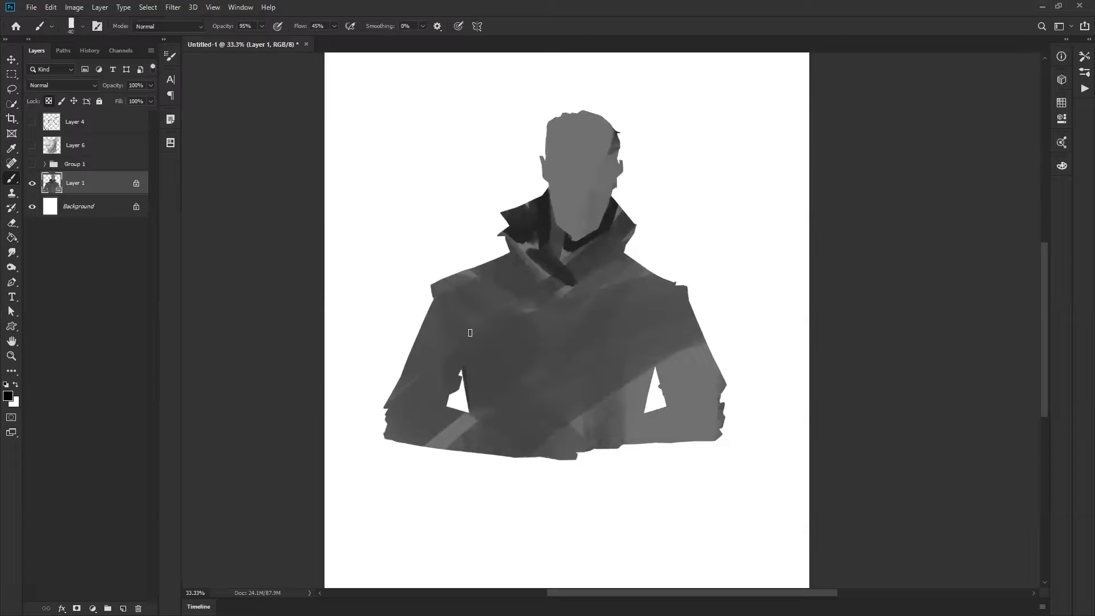
left_click_drag(434, 302, 462, 351)
left_click_drag(432, 307, 468, 380)
mouse_move(460, 368)
left_mouse_down()
mouse_move(401, 315)
mouse_move(476, 376)
left_mouse_up()
Add dark fold strokes on that sleeve and a shadow along the upper edge of its forearm, using a larger brush
key("bracketright")
key("bracketright")
key("bracketright")
key("bracketright")
key("bracketright")
mouse_move(405, 351)
left_mouse_down()
mouse_move(445, 360)
mouse_move(405, 340)
mouse_move(454, 381)
left_mouse_up()
left_click(425, 326, "alt")
key("d")
mouse_move(415, 420)
left_mouse_down()
mouse_move(499, 414)
mouse_move(433, 404)
mouse_move(510, 430)
mouse_move(462, 412)
mouse_move(573, 433)
mouse_move(559, 436)
mouse_move(592, 453)
left_mouse_up()
key("bracketleft")
key("bracketleft")
key("bracketleft")
key("bracketleft")
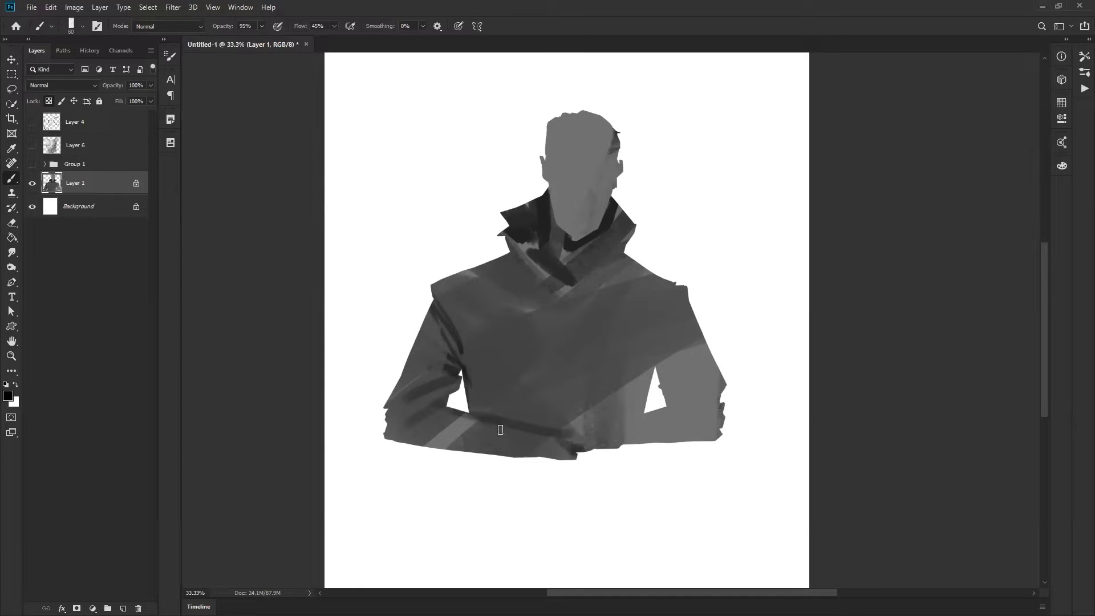
Paint a black cuff on the finished forearm and block in dark folds on the opposite, lighter sleeve
mouse_move(500, 429)
left_mouse_down()
mouse_move(518, 426)
mouse_move(494, 450)
mouse_move(522, 461)
left_mouse_up()
key("bracketright")
key("bracketright")
mouse_move(625, 426)
left_mouse_down()
mouse_move(638, 443)
mouse_move(663, 418)
left_mouse_up()
left_click_drag(709, 386, 661, 412)
left_click_drag(668, 399, 698, 353)
Paint a dark seam with a smaller brush between the lighter sleeve and the torso, from the shoulder to the arm gap
key("bracketleft")
key("bracketleft")
key("bracketleft")
mouse_move(676, 300)
left_mouse_down()
mouse_move(645, 378)
mouse_move(676, 276)
mouse_move(661, 361)
left_mouse_up()
Enlarge the brush and paint the coat's overlapping front edge from the collar diagonally across the chest and down to the hem
key("bracketright")
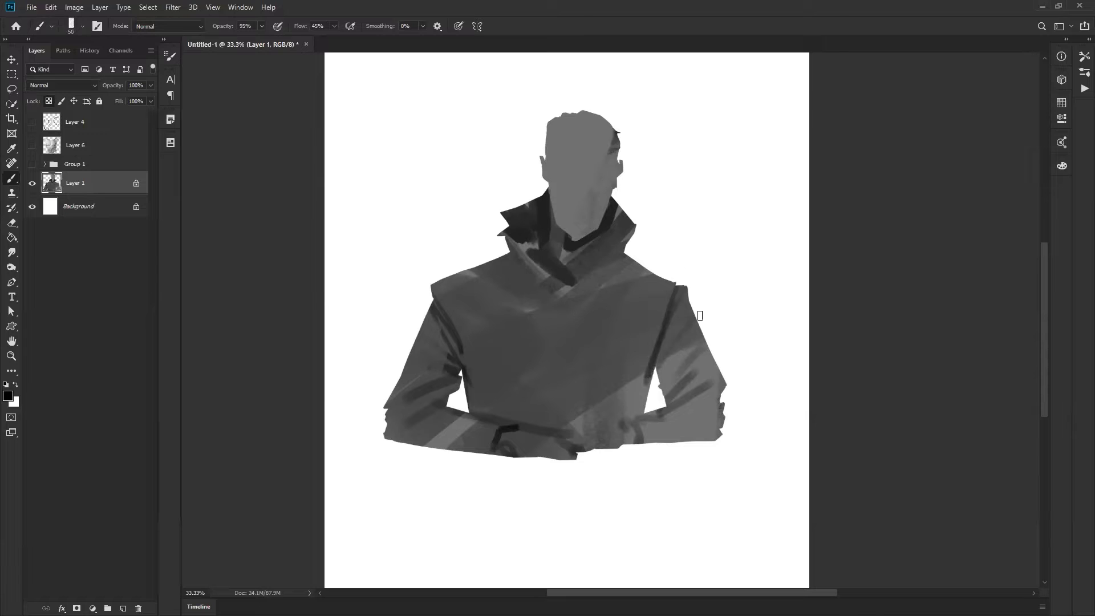
key("bracketright")
key("bracketright")
key("bracketright")
mouse_move(521, 258)
left_mouse_down()
mouse_move(628, 339)
mouse_move(611, 445)
left_mouse_up()
Paint the top and sides of the head with black to form short hair, using a 70 px brush
key("z")
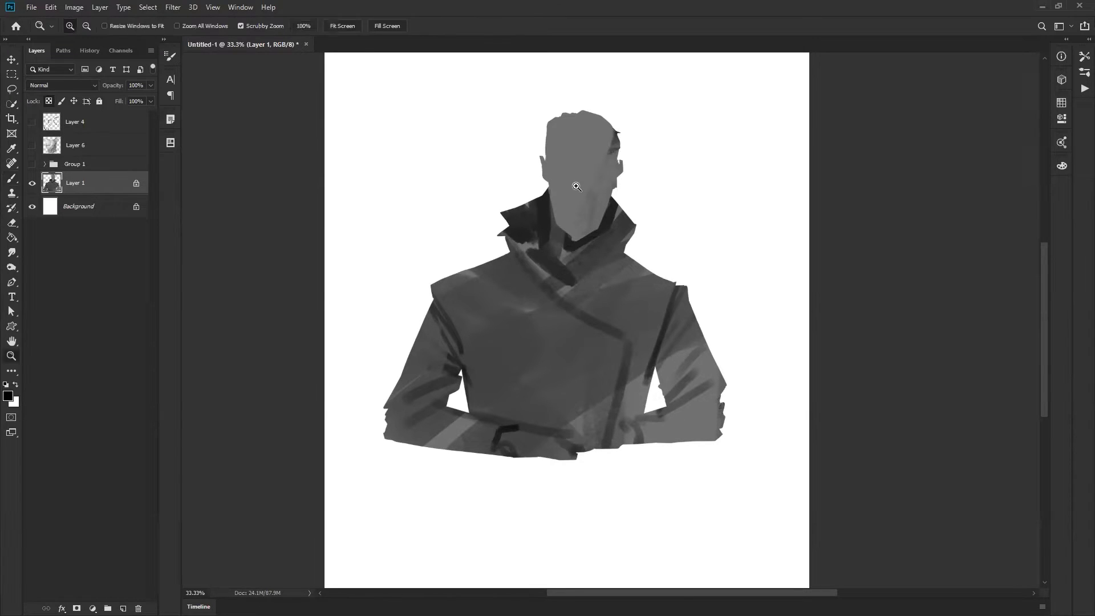
left_click(575, 188)
key("b")
mouse_move(545, 130)
left_mouse_down()
mouse_move(558, 113)
mouse_move(543, 105)
mouse_move(568, 122)
mouse_move(552, 89)
mouse_move(570, 103)
mouse_move(568, 124)
mouse_move(594, 120)
mouse_move(593, 82)
mouse_move(616, 111)
mouse_move(593, 130)
mouse_move(612, 154)
mouse_move(630, 118)
mouse_move(631, 157)
mouse_move(643, 165)
mouse_move(622, 148)
left_mouse_up()
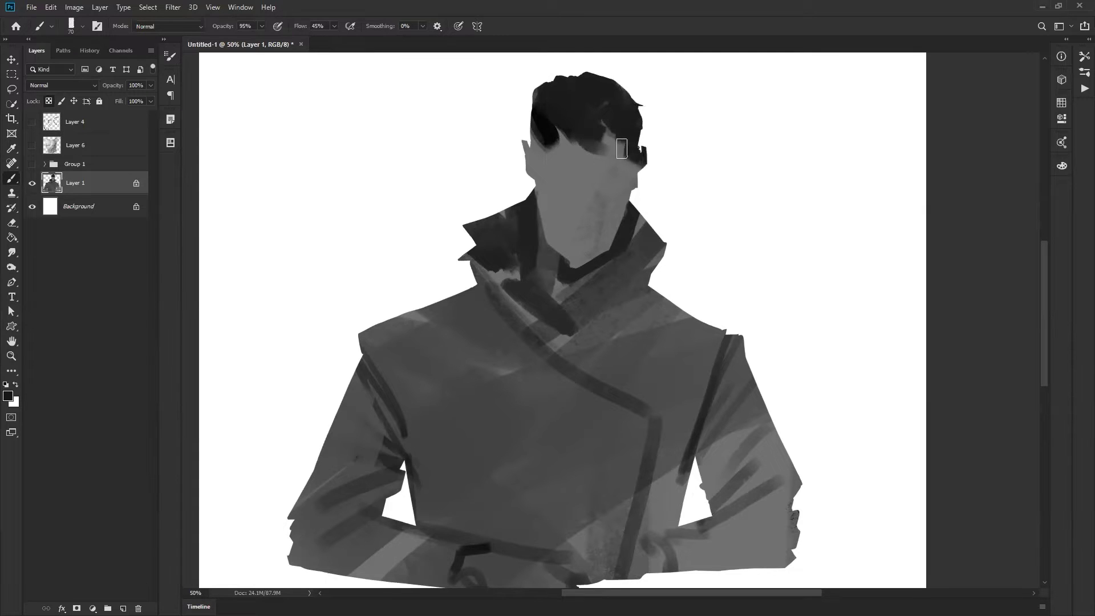
left_click_drag(528, 122, 543, 152)
Shrink the brush step by step to paint a dark drooping moustache and thin angled eyebrows on the face
left_click(561, 170)
key("bracketleft")
key("bracketleft")
key("bracketleft")
key("bracketleft")
key("bracketleft")
key("bracketleft")
key("bracketleft")
key("bracketleft")
key("bracketleft")
key("bracketleft")
left_click_drag(575, 213, 543, 233)
key("bracketright")
left_click_drag(593, 210, 610, 228)
key("bracketleft")
mouse_move(575, 171)
left_mouse_down()
mouse_move(564, 165)
mouse_move(602, 177)
mouse_move(626, 162)
left_mouse_up()
Flip the canvas horizontally and mark in the nose and brow with small dark strokes, undoing any misplaced stroke
key("ctrl+shift+h")
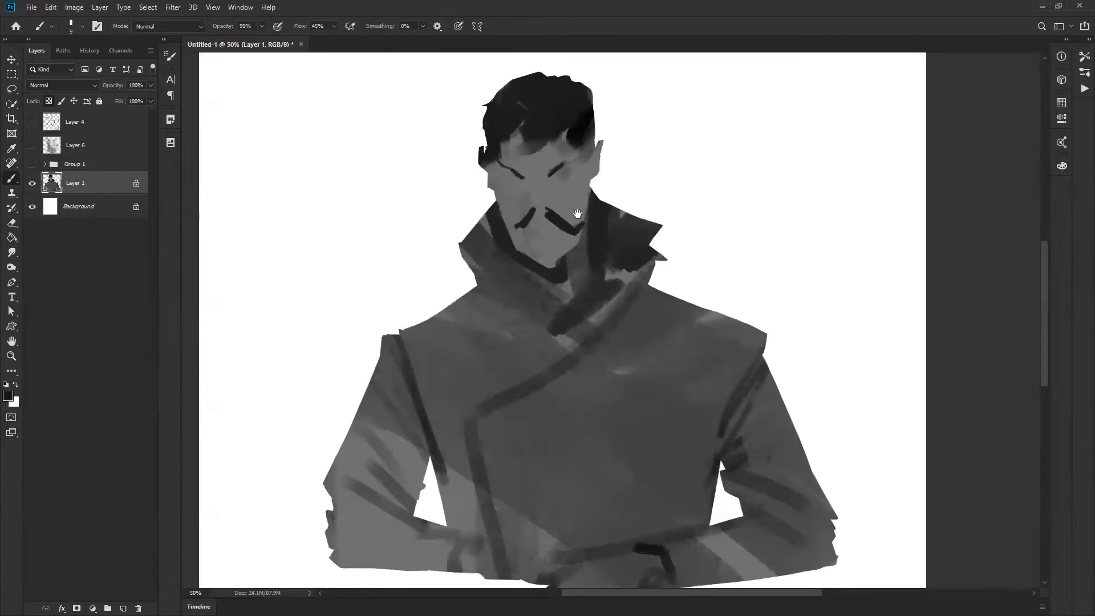
left_click_drag(577, 214, 643, 185)
mouse_move(572, 157)
left_mouse_down()
mouse_move(598, 191)
mouse_move(590, 185)
mouse_move(600, 205)
left_mouse_up()
key("ctrl+z")
Enlarge the brush to 25 px, restore the default colours and darken the side of the face and both sides of the jawline
key("bracketright")
key("bracketright")
key("bracketright")
key("bracketright")
left_click(605, 175, "alt")
key("d")
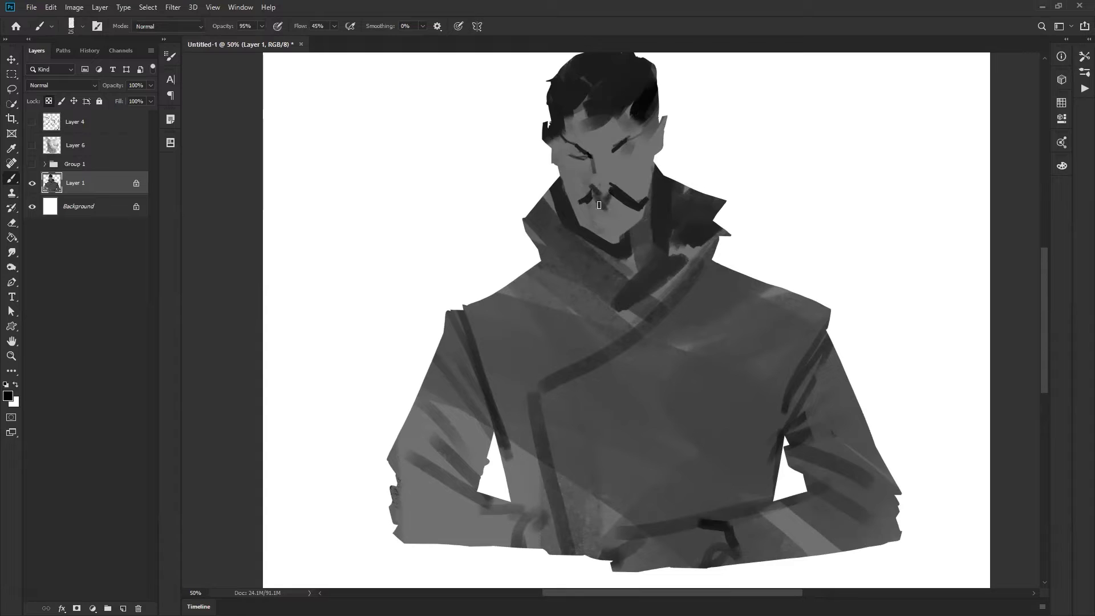
left_click_drag(558, 142, 576, 219)
left_click_drag(565, 170, 594, 235)
mouse_move(649, 184)
left_mouse_down()
mouse_move(642, 234)
mouse_move(613, 242)
left_mouse_up()
Check the whole figure at reduced size, switch to the browser to study the ArtStation shape-analysis artwork, and return to Photoshop
key("z")
left_click(678, 205, "alt")
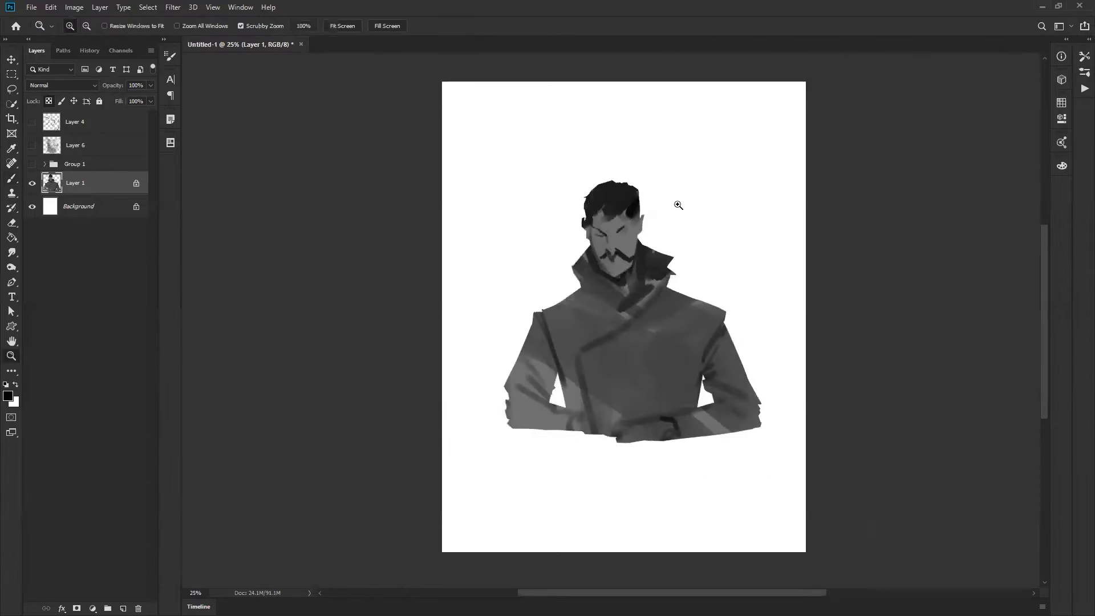
key("alt")
key("alt+Tab")
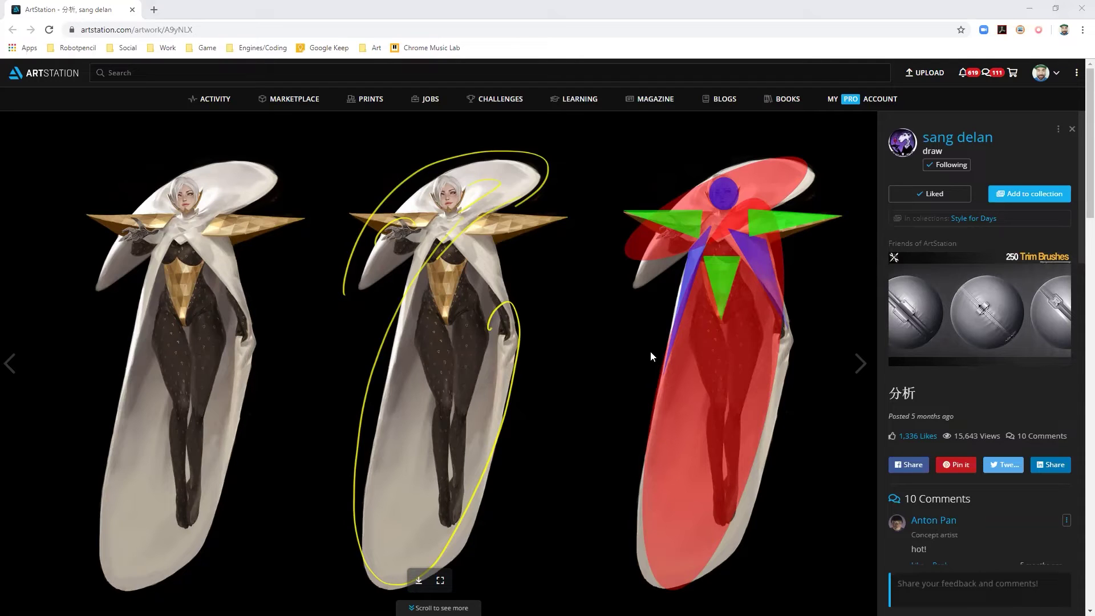
left_click(1029, 8)
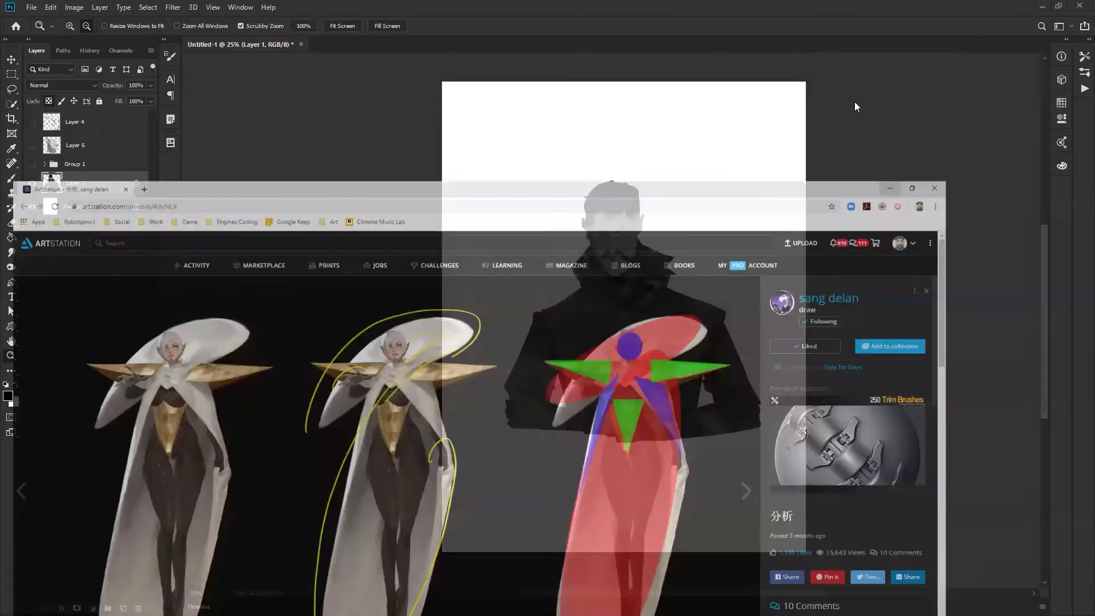
Reduce the brush to 9 px and paint dark strokes for both eyes beneath the brows, redoing the first stroke
key("b")
key("z")
left_click(639, 278)
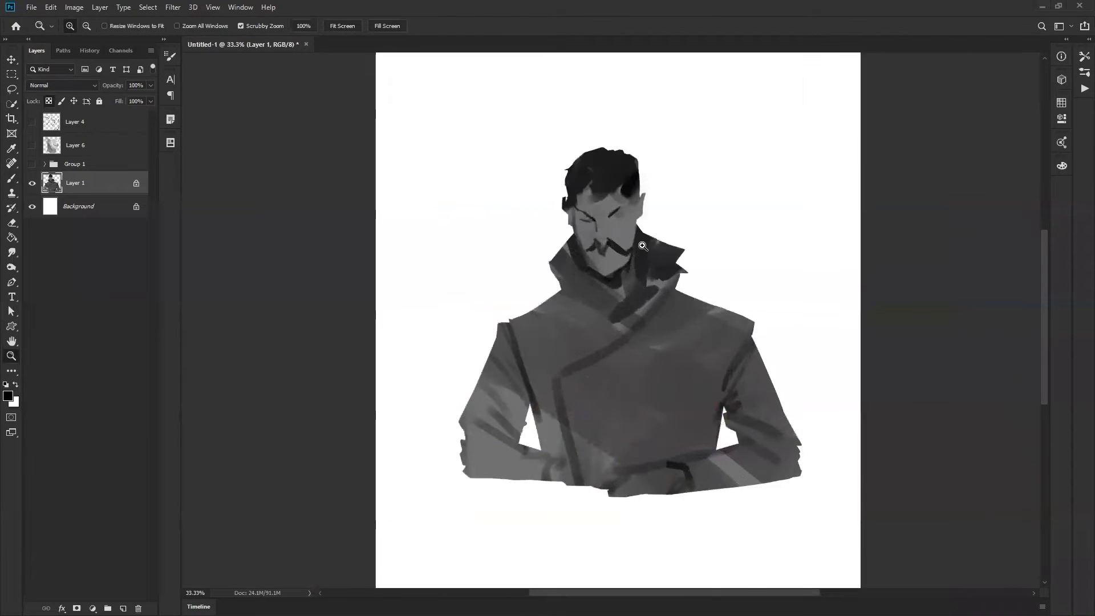
left_click(646, 255)
key("b")
key("bracketleft")
key("bracketleft")
key("bracketleft")
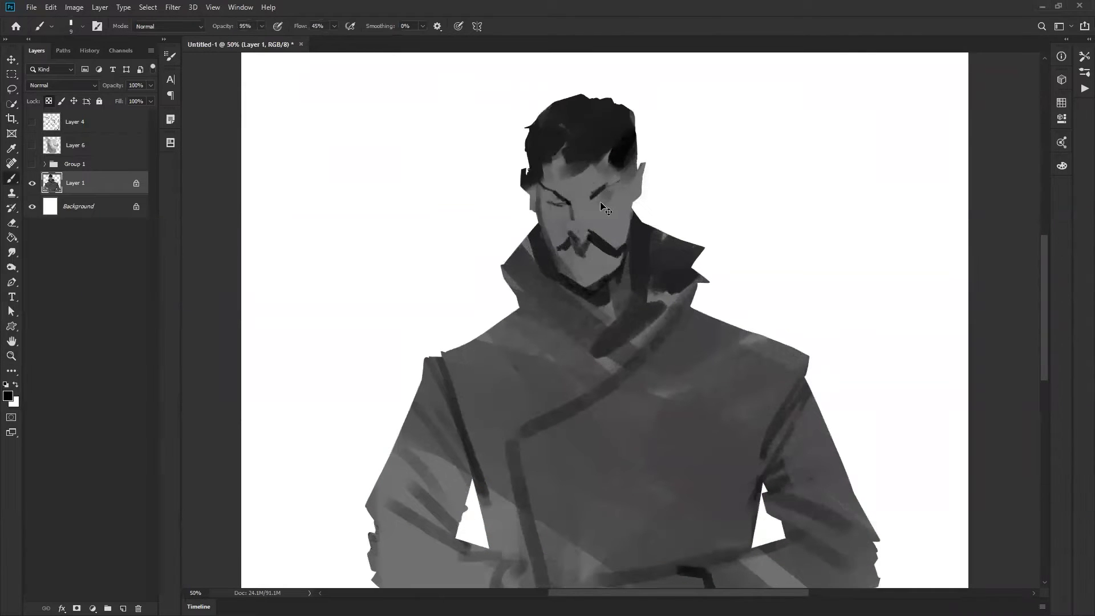
left_click_drag(598, 206, 609, 203)
key("ctrl+z")
mouse_move(595, 198)
left_mouse_down()
mouse_move(618, 195)
mouse_move(608, 200)
left_mouse_up()
key("bracketleft")
key("bracketleft")
key("bracketright")
key("bracketright")
mouse_move(607, 203)
left_mouse_down()
mouse_move(542, 203)
mouse_move(561, 215)
mouse_move(546, 206)
left_mouse_up()
Undo the last two eye strokes, then repaint the eyes and thicken the angled brows with black and sampled face greys
key("bracketleft")
left_click(564, 207, "alt")
key("d")
key("ctrl+z")
key("ctrl+z")
mouse_move(548, 200)
left_mouse_down()
mouse_move(595, 193)
mouse_move(587, 201)
mouse_move(584, 188)
mouse_move(580, 223)
mouse_move(620, 180)
left_mouse_up()
key("]")
left_click(582, 206, "alt")
left_click(599, 191, "alt")
Flip the canvas back horizontally and shade the ear and the far side of the face with sampled greys
key("ctrl+shift+h")
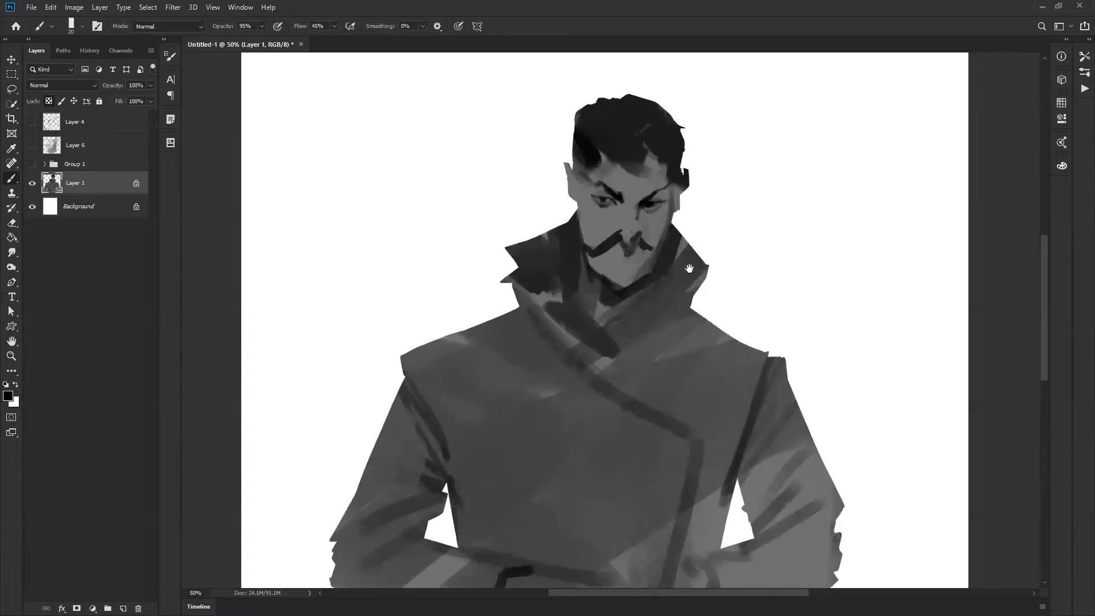
left_click_drag(689, 271, 667, 243)
left_click(605, 203, "alt")
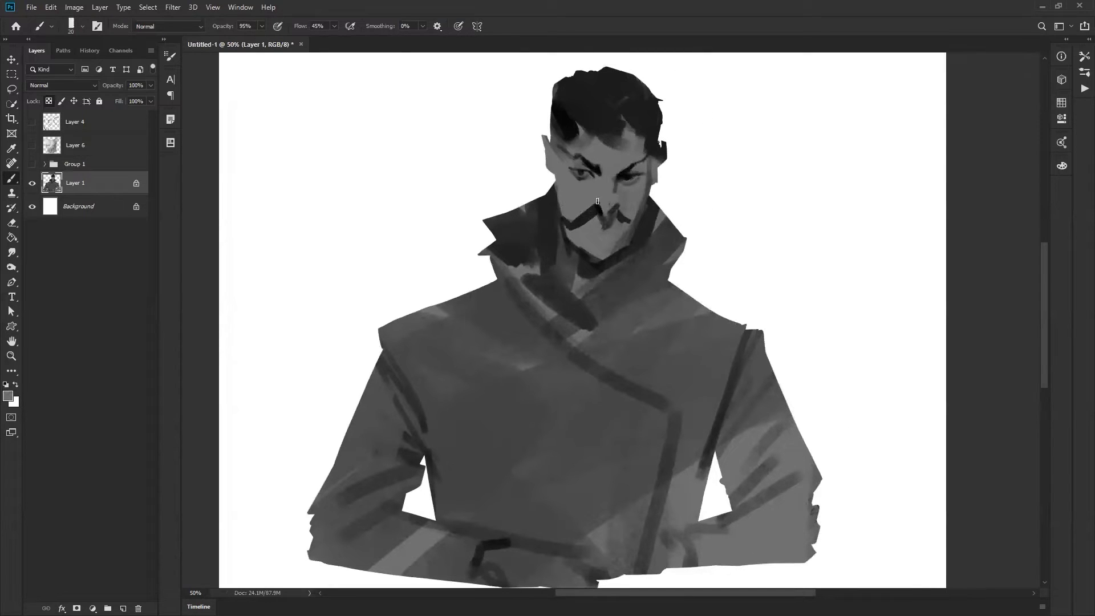
left_click(566, 147, "alt")
mouse_move(558, 147)
left_mouse_down()
mouse_move(558, 181)
mouse_move(548, 150)
mouse_move(545, 170)
left_mouse_up()
mouse_move(661, 155)
left_mouse_down()
mouse_move(622, 253)
mouse_move(588, 226)
mouse_move(609, 220)
mouse_move(581, 225)
mouse_move(621, 219)
mouse_move(583, 222)
mouse_move(616, 222)
left_mouse_up()
Adjust the brush to a small size and paint the lips beneath the moustache
key("bracketright")
key("bracketleft")
key("bracketleft")
key("bracketleft")
key("bracketright")
key("x")
key("x")
key("bracketleft")
mouse_move(599, 225)
left_mouse_down()
mouse_move(580, 223)
mouse_move(613, 222)
mouse_move(590, 224)
left_mouse_up()
Restore the default colours and paint the moustache fuller and a black beard along the jaw with a 25–35 px brush
left_click(610, 227, "alt")
key("d")
key("bracketright")
key("bracketright")
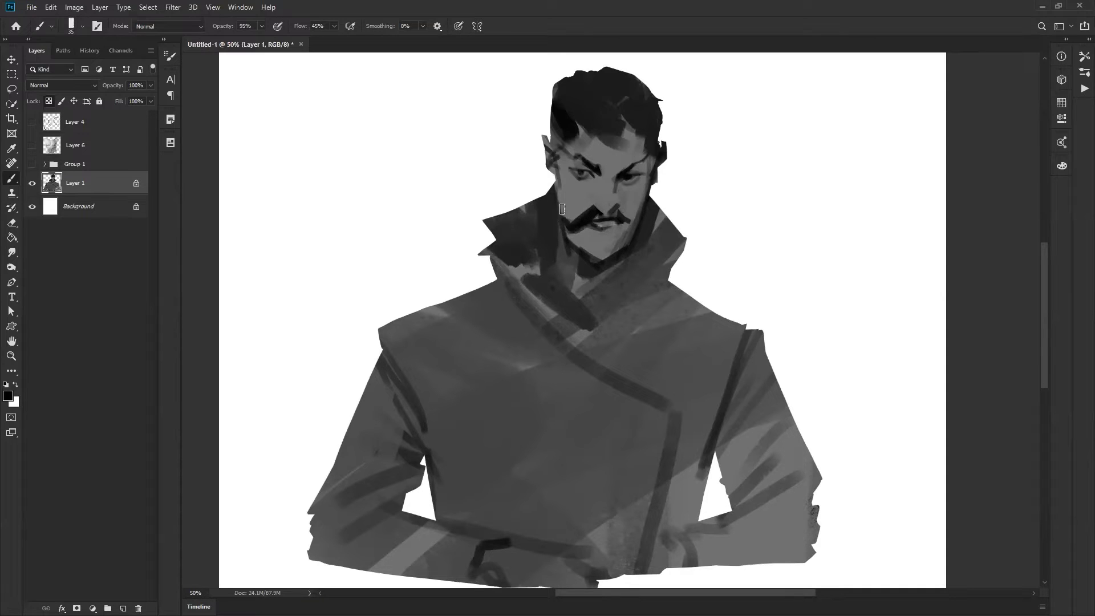
left_click_drag(620, 217, 632, 218)
key("bracketleft")
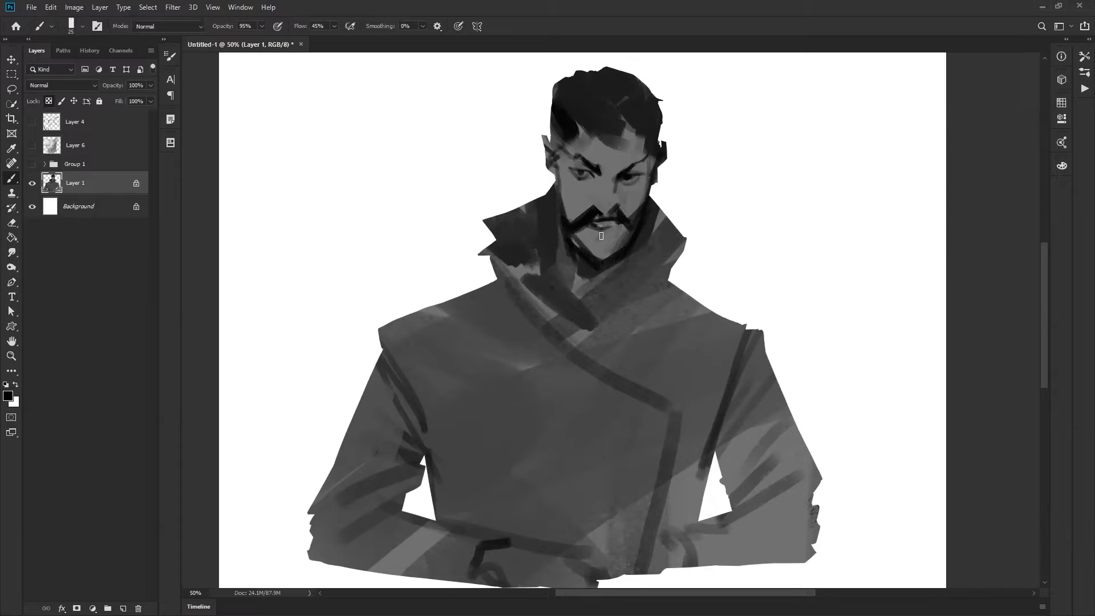
Shade both sides of the face along the cheeks with a larger brush and a sampled grey
key("bracketleft")
key("bracketright")
key("bracketright")
key("bracketright")
left_click_drag(560, 169, 581, 215)
left_click(563, 183, "alt")
left_click_drag(641, 189, 634, 205)
Restore the default colours and paint black sideburns down both sides of the face, adjusting the brush size for each
key("d")
key("bracketleft")
key("bracketleft")
left_click_drag(653, 160, 644, 199)
key("bracketleft")
key("bracketleft")
key("bracketleft")
key("bracketright")
key("bracketright")
key("bracketright")
key("bracketright")
key("bracketright")
key("bracketright")
key("bracketright")
left_click_drag(558, 141, 560, 168)
Lasso the whole head and enlarge it slightly with Free Transform
key("z")
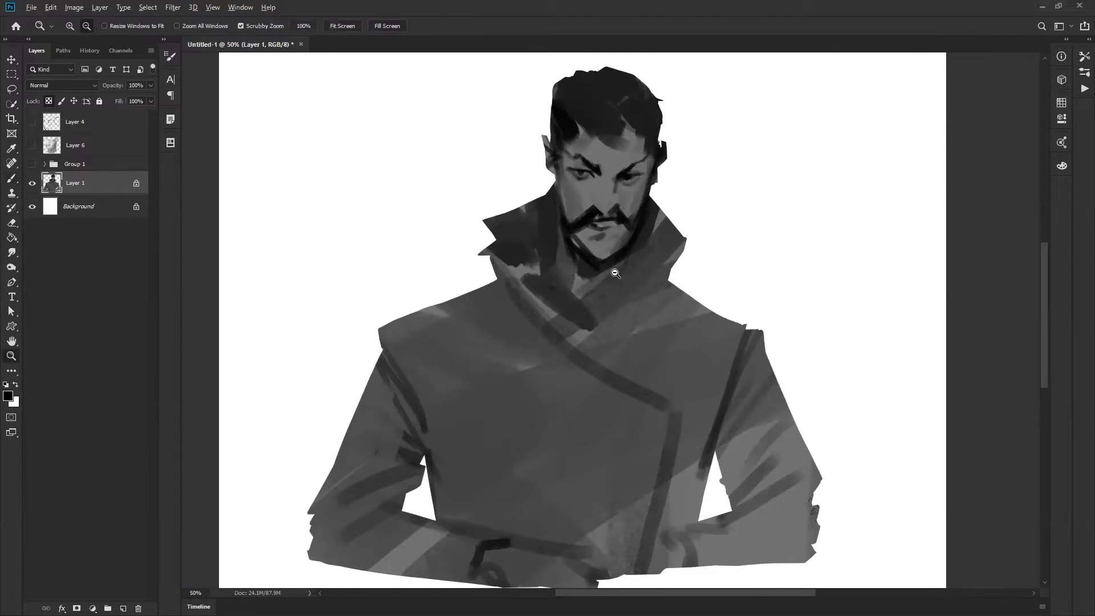
left_click(617, 274, "alt")
left_click(616, 275, "alt")
left_click(617, 274, "alt")
left_click(633, 294)
left_click(633, 287)
key("l")
mouse_move(679, 155)
left_mouse_down()
mouse_move(604, 127)
mouse_move(586, 157)
mouse_move(578, 203)
mouse_move(603, 277)
left_mouse_up()
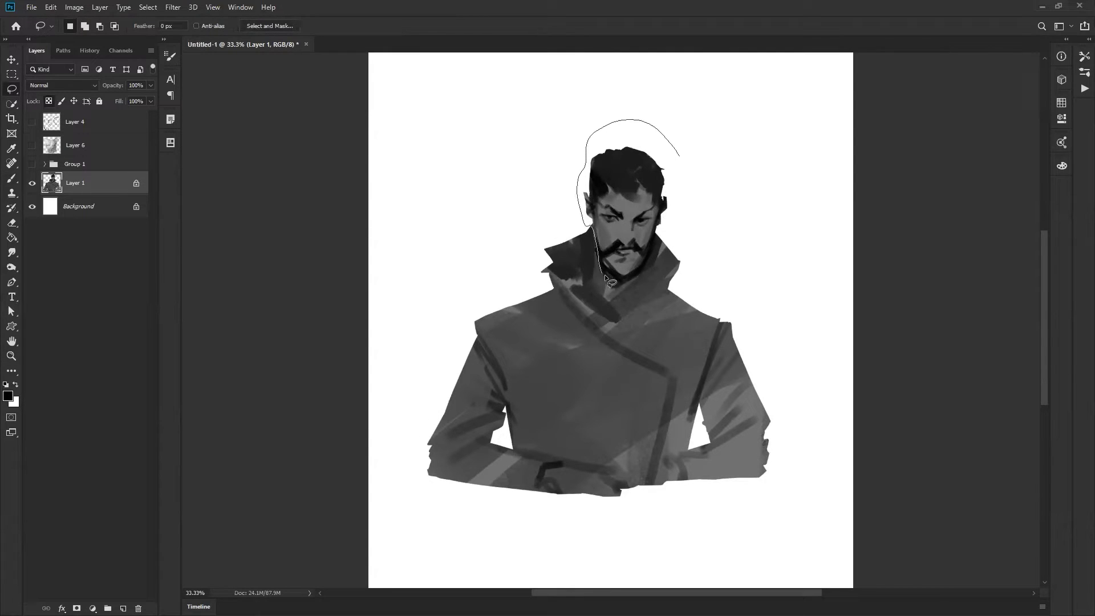
mouse_move(663, 231)
left_mouse_down()
mouse_move(696, 143)
mouse_move(695, 109)
left_mouse_up()
key("ctrl+t")
left_click_drag(663, 175, 662, 175)
key("Return")
key("Return")
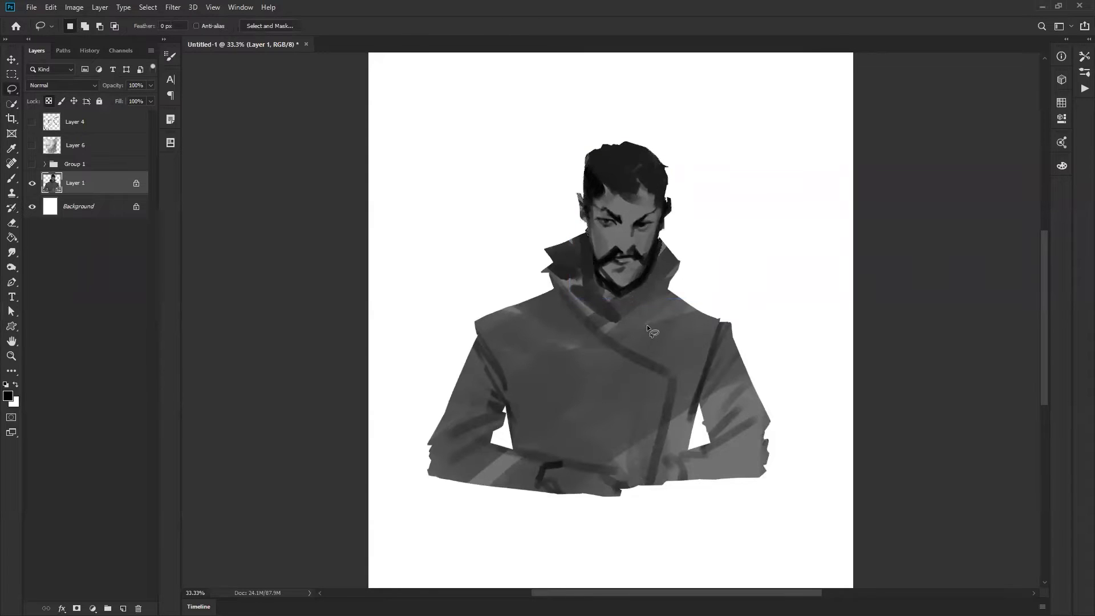
key("z")
left_click(663, 363, "alt")
left_click(663, 362)
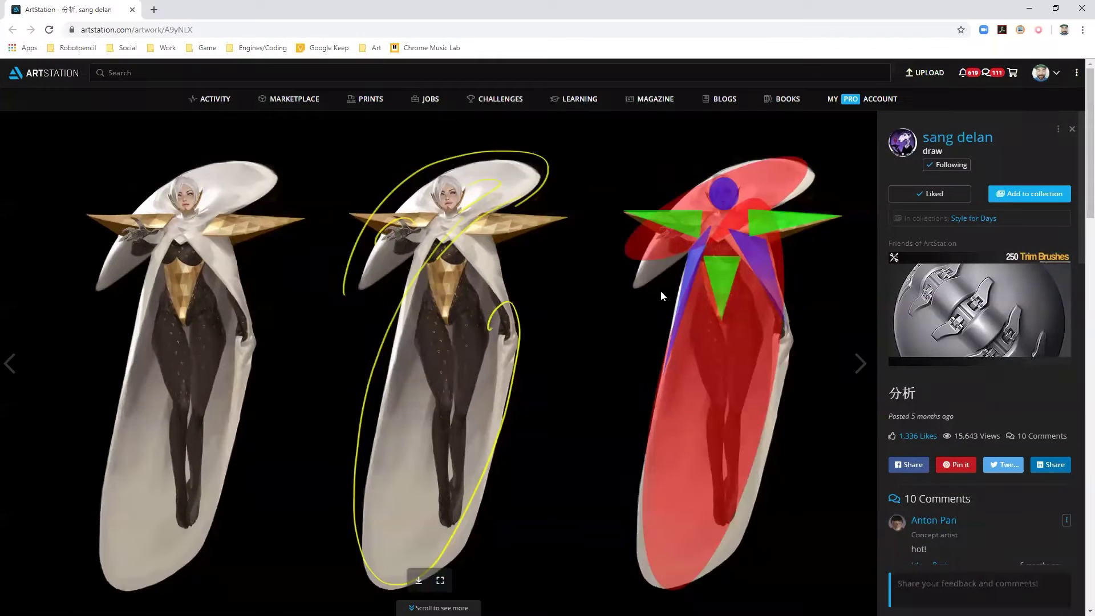
Switch to the browser, copy the caped-figure artwork from ArtStation, and paste it into the Photoshop document
key("alt+Tab")
right_click(441, 292)
right_click(196, 314)
left_click(251, 360)
right_click(253, 363)
left_click(283, 367)
key("alt+Tab")
key("ctrl+v")
Cut the unmarked figure out of the pasted artwork, delete the remaining image, and paste that figure back alone
key("m")
mouse_move(426, 202)
left_mouse_down()
mouse_move(533, 431)
mouse_move(566, 448)
left_mouse_up()
key("ctrl+x")
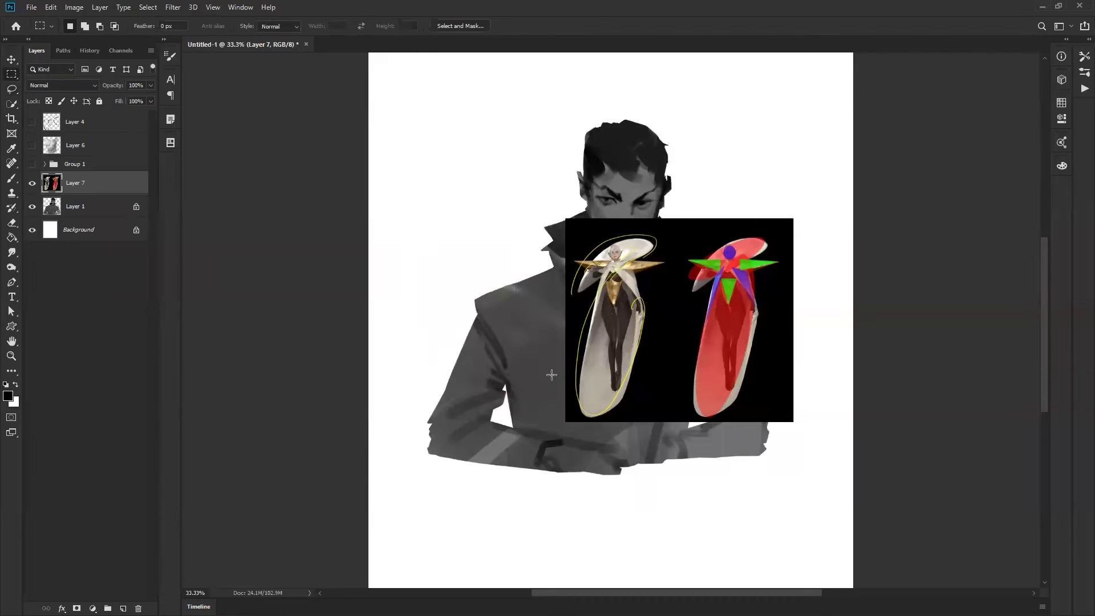
key("Delete")
key("ctrl+v")
Scale up the pasted figure with Free Transform so it covers most of the canvas
key("ctrl+t")
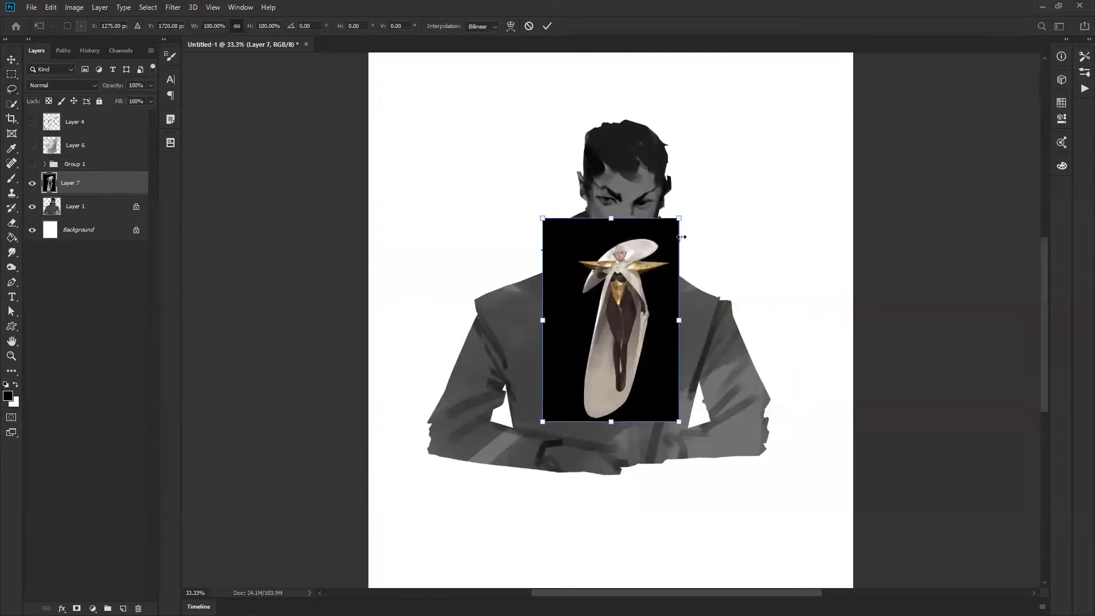
left_click_drag(679, 217, 864, 47)
left_click_drag(729, 220, 718, 233)
key("Return")
Sample the bodice's gold with a small brush and try out strokes on both shins
key("b")
left_click(635, 236, "alt")
key("bracketleft")
left_click_drag(642, 414, 633, 464)
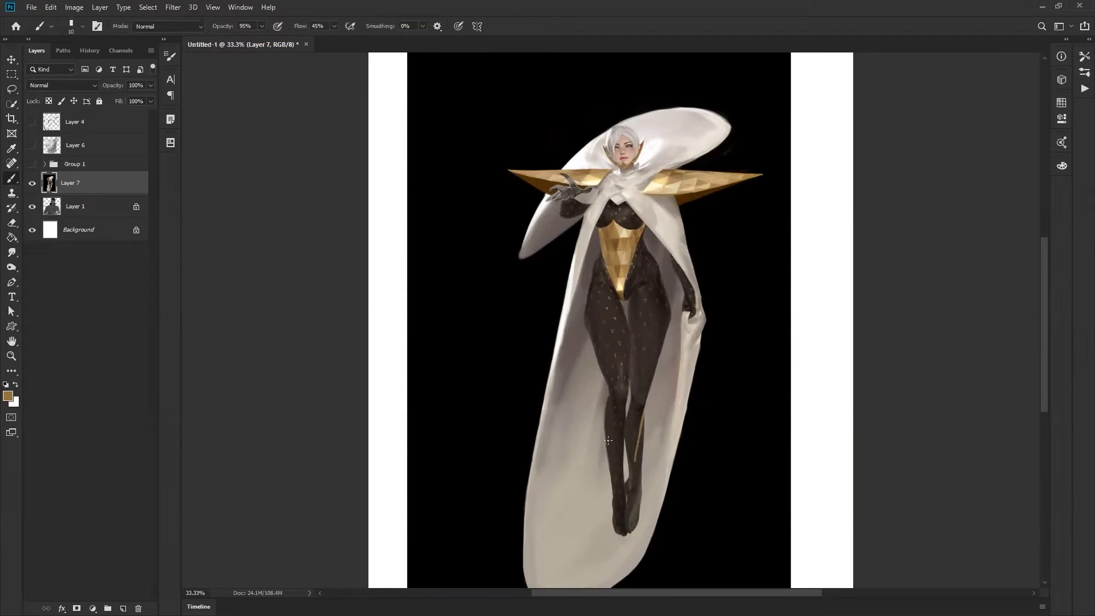
mouse_move(605, 412)
left_mouse_down()
mouse_move(615, 457)
mouse_move(607, 435)
left_mouse_up()
left_click(608, 413, "ctrl")
Duplicate the figure layer and paint gold accents on both shins and gold spikes beside the face
key("ctrl+j")
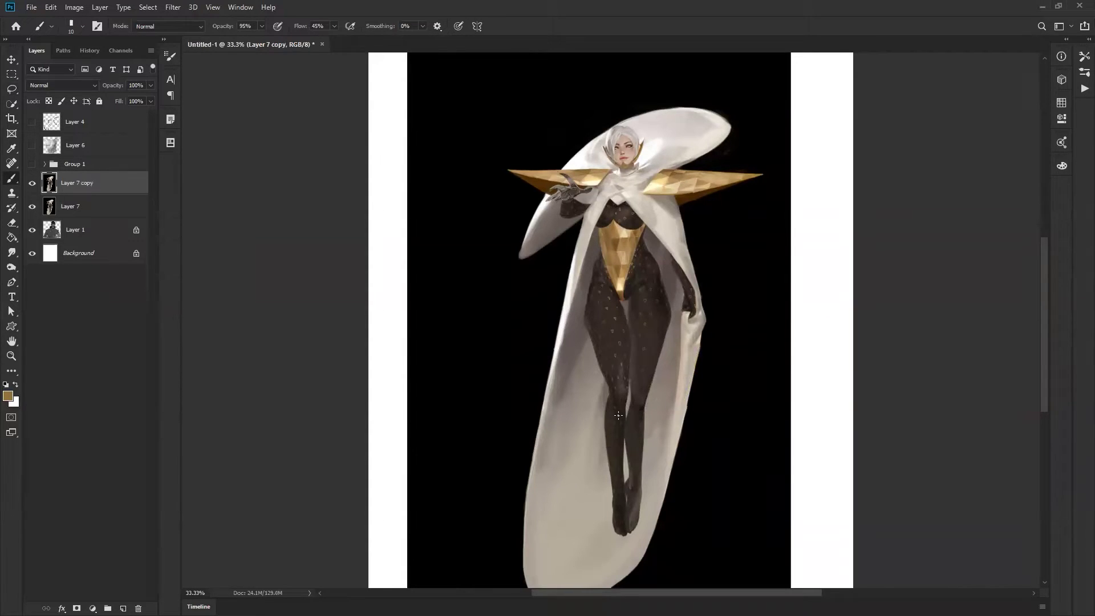
left_click_drag(604, 417, 612, 455)
left_click_drag(645, 422, 635, 464)
key("bracketright")
key("bracketright")
left_click_drag(638, 159, 634, 174)
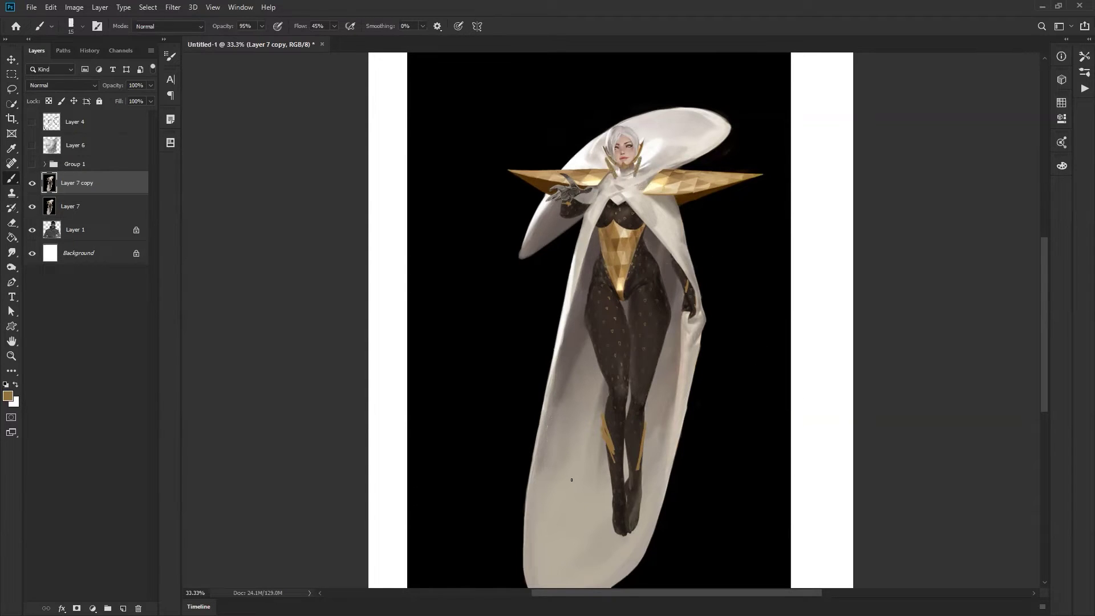
Toggle the painted copy's visibility to compare it with the original figure
left_click(33, 183)
left_click(32, 183)
left_click(32, 184)
left_click(33, 184)
Sample the bodysuit's dark tone and paint dark accents on the shoulders on both sides of the neck
left_click(629, 207, "alt")
key("bracketleft")
key("bracketright")
key("bracketright")
key("bracketright")
mouse_move(646, 180)
left_mouse_down()
mouse_move(654, 175)
mouse_move(603, 184)
left_mouse_up()
Choose a pink with hue 351, saturation 59 % and brightness 89 %, and duplicate the edited figure layer
left_click(628, 229, "alt")
key("F6")
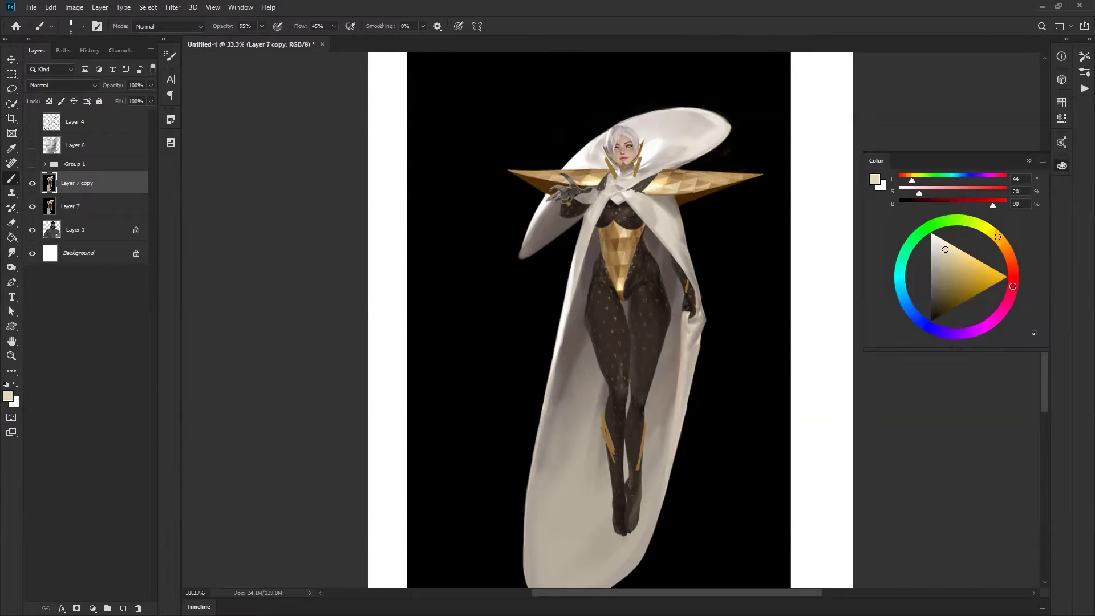
left_click(1013, 286)
left_click(971, 265)
key("bracketright")
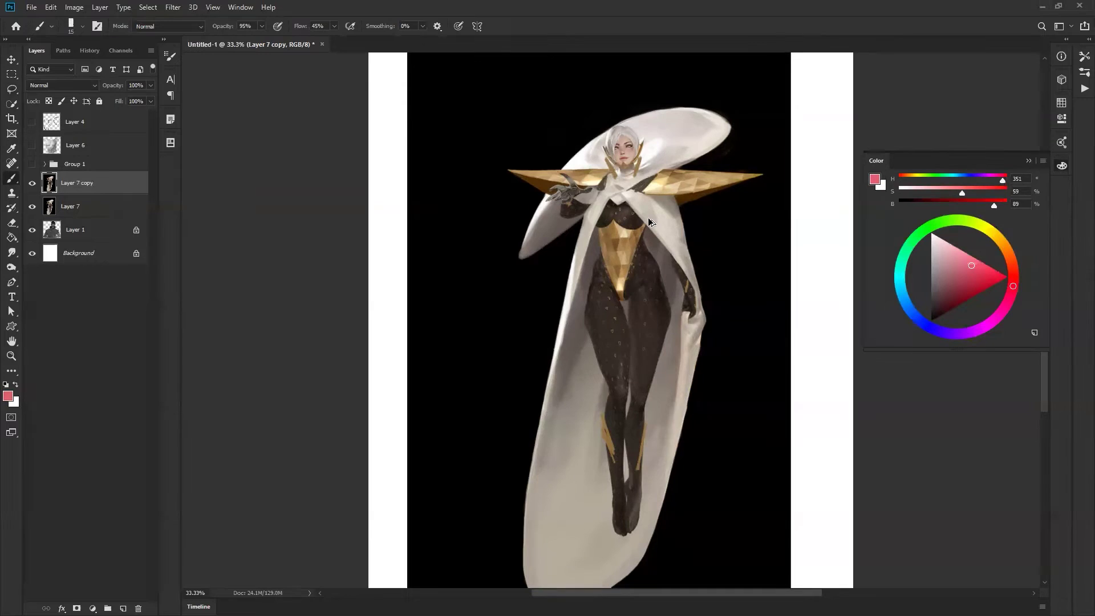
key("ctrl+j")
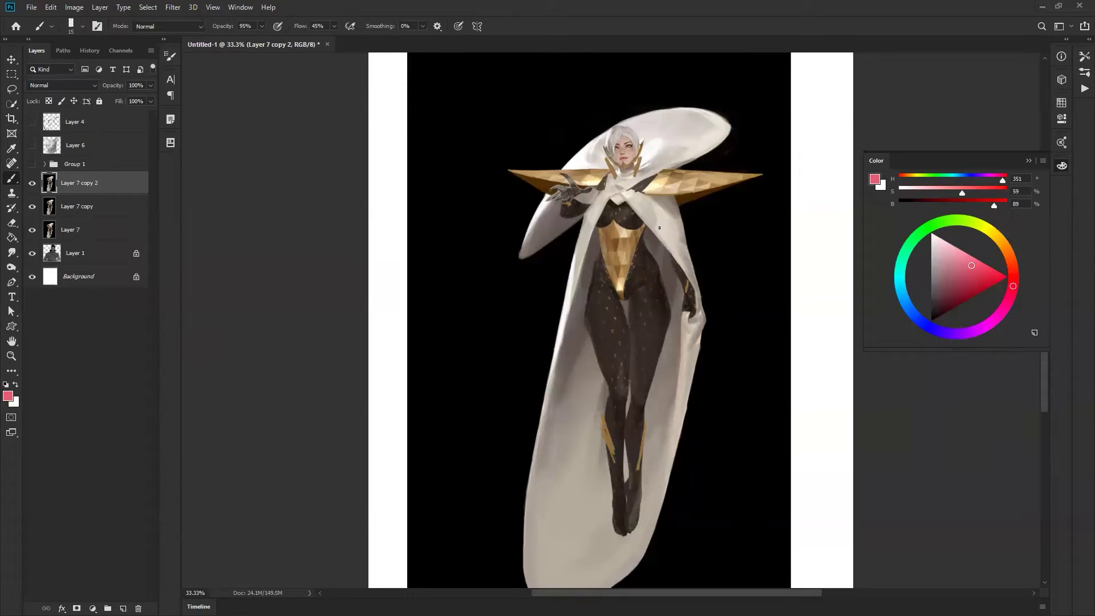
Paint pink patches on the cape at both sides of the chest
key("bracketright")
mouse_move(667, 220)
left_mouse_down()
mouse_move(657, 233)
mouse_move(665, 222)
left_mouse_up()
left_click(672, 224, "alt")
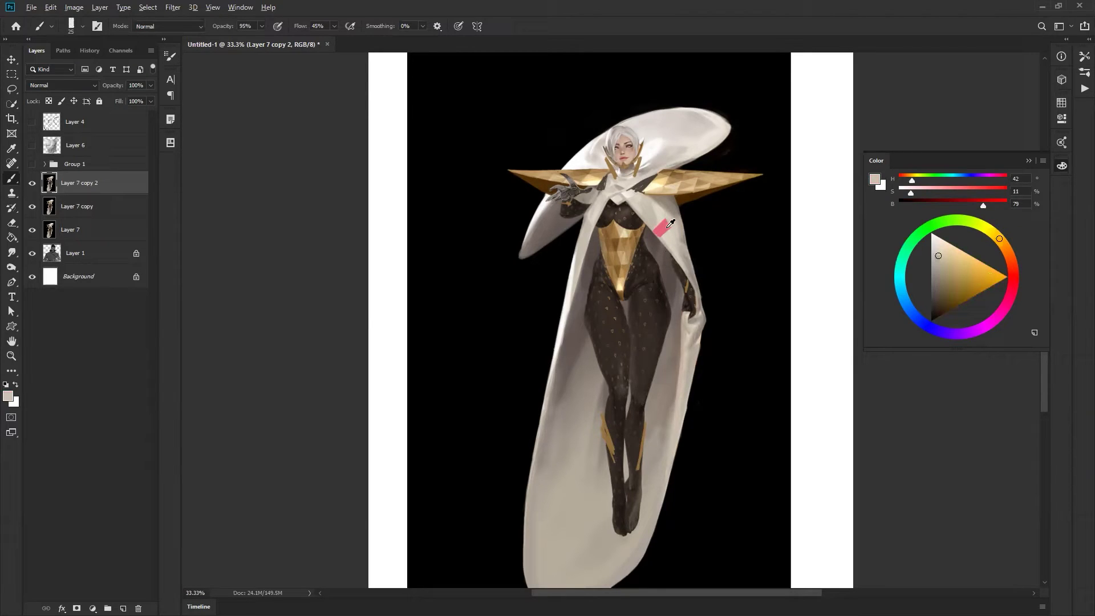
left_click(668, 225, "alt")
key("bracketleft")
left_click_drag(587, 229, 589, 227)
key("bracketright")
key("bracketright")
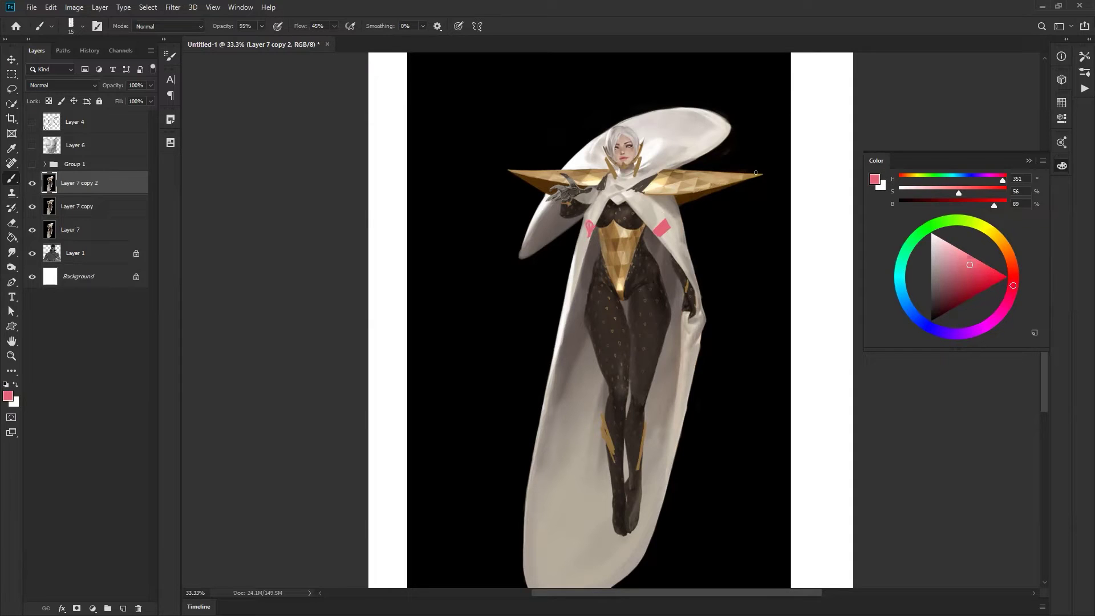
Paint the pointed tips of both golden shoulder spikes pink, resampling the pink for the second tip
mouse_move(758, 174)
left_mouse_down()
mouse_move(745, 176)
mouse_move(763, 173)
left_mouse_up()
left_click(764, 170, "alt")
key("ctrl+z")
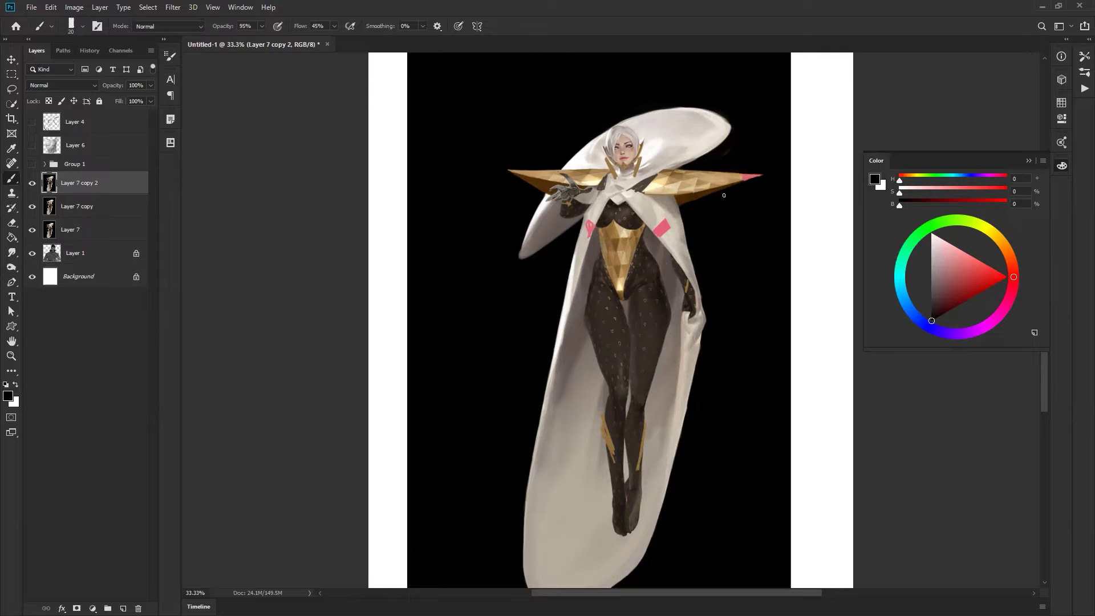
left_click(756, 174, "alt")
key("bracketleft")
key("bracketleft")
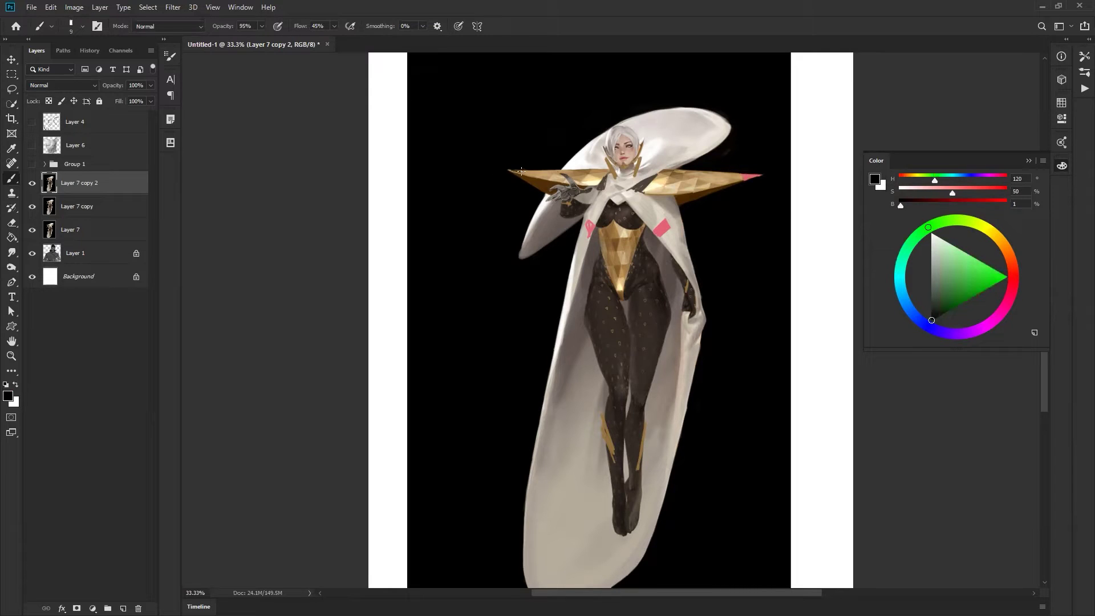
left_click(755, 174, "alt")
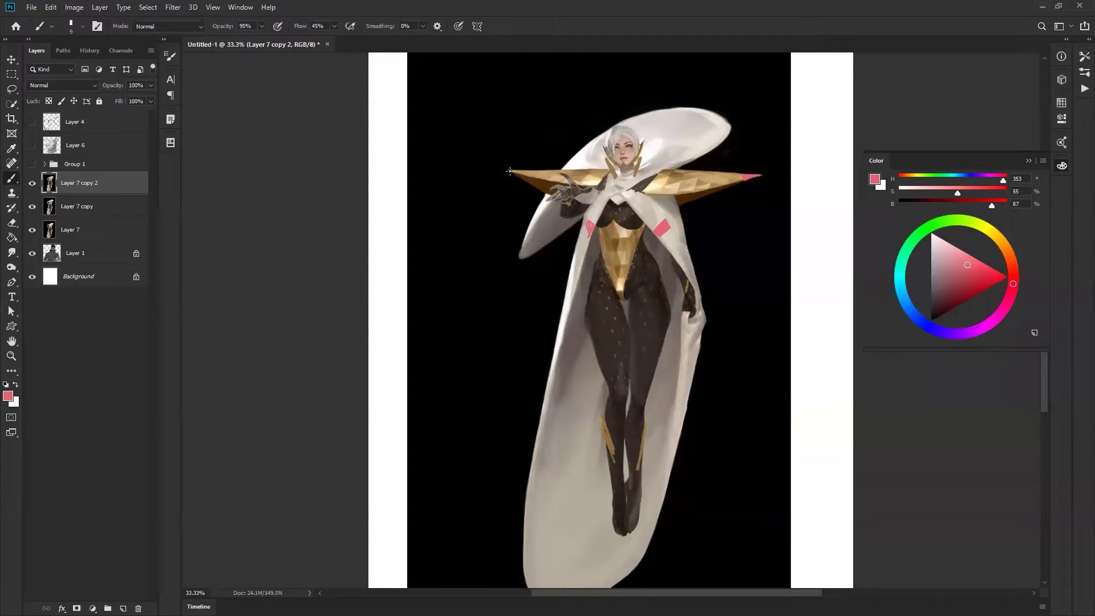
left_click_drag(525, 175, 509, 169)
Resample the pink from the cape patch and paint pink accents on the figure's toes with a larger brush
key("d")
left_click(663, 228, "alt")
left_click_drag(692, 286, 689, 208)
key("bracketright")
key("bracketright")
key("bracketright")
key("bracketright")
left_click_drag(627, 445, 622, 455)
left_click_drag(686, 341, 674, 396)
Paint thin pink spikes rising on both sides of the head with a smaller brush
key("bracketleft")
key("bracketleft")
mouse_move(625, 122)
left_mouse_down()
mouse_move(632, 105)
mouse_move(576, 108)
left_mouse_up()
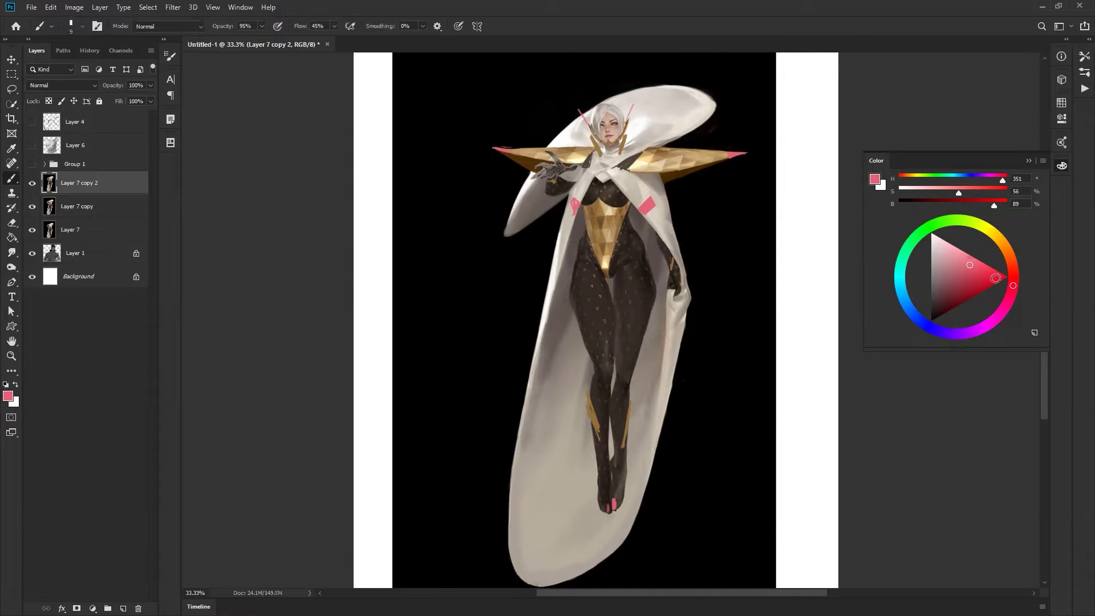
Choose a purple with saturation 58 % and brightness 69 %, and paint angular marks on both thighs
left_click_drag(1003, 308, 980, 329)
left_click_drag(964, 272, 962, 277)
key("bracketright")
key("bracketright")
mouse_move(649, 281)
left_mouse_down()
mouse_move(636, 300)
mouse_move(648, 289)
left_mouse_up()
mouse_move(577, 283)
left_mouse_down()
mouse_move(583, 311)
mouse_move(586, 299)
mouse_move(584, 308)
mouse_move(644, 293)
left_mouse_up()
Paint purple strokes down both edges of the gold bodice and along both sides of the collar
left_click_drag(587, 210, 597, 275)
left_click_drag(628, 210, 613, 275)
mouse_move(585, 152)
left_mouse_down()
mouse_move(578, 139)
mouse_move(598, 157)
mouse_move(650, 129)
left_mouse_up()
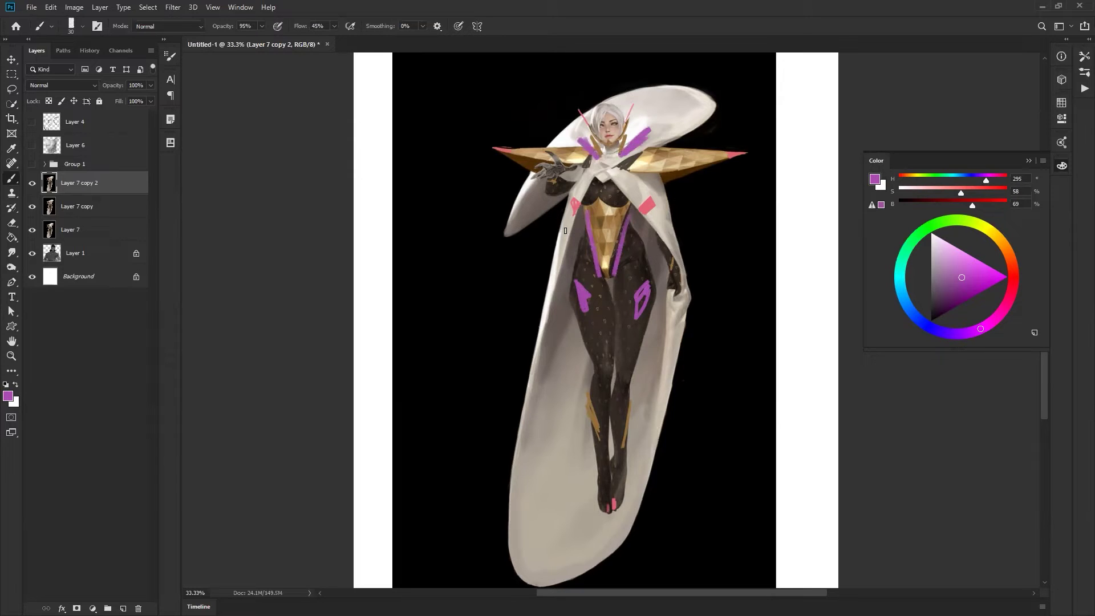
Try long purple lines down both sides of the cape, and undo both strokes
mouse_move(566, 230)
left_mouse_down()
mouse_move(520, 406)
mouse_move(498, 564)
left_mouse_up()
mouse_move(663, 227)
left_mouse_down()
mouse_move(662, 417)
mouse_move(606, 533)
left_mouse_up()
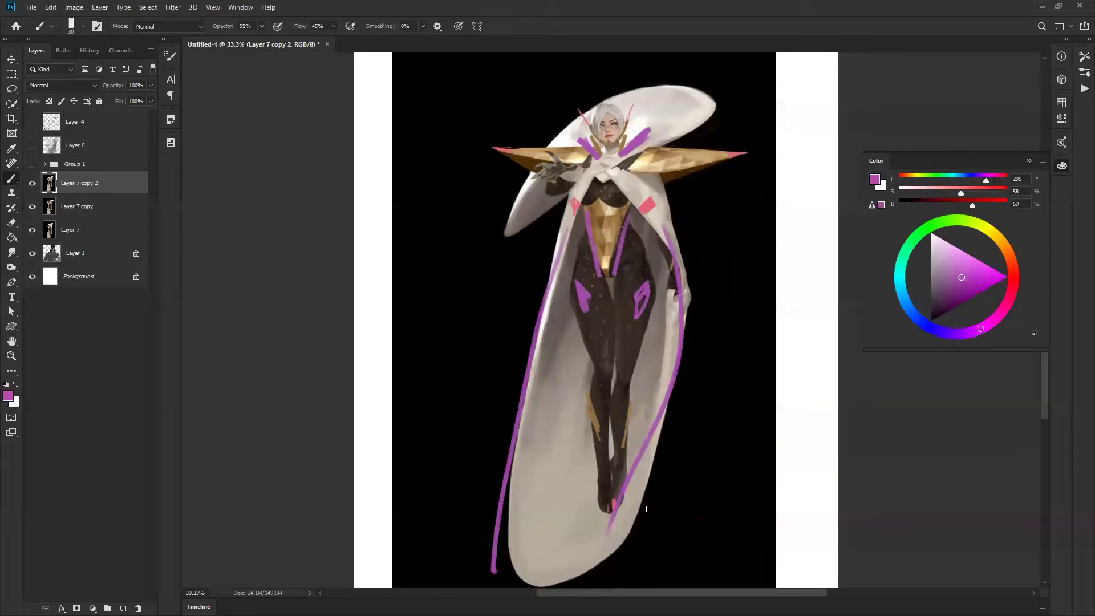
key("ctrl+z")
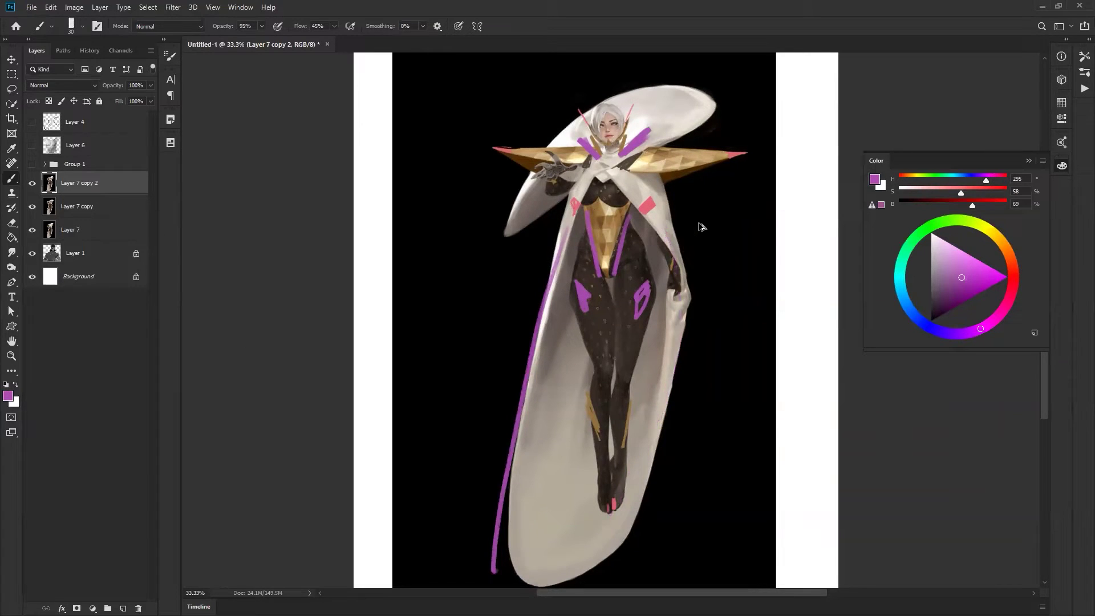
key("ctrl+z")
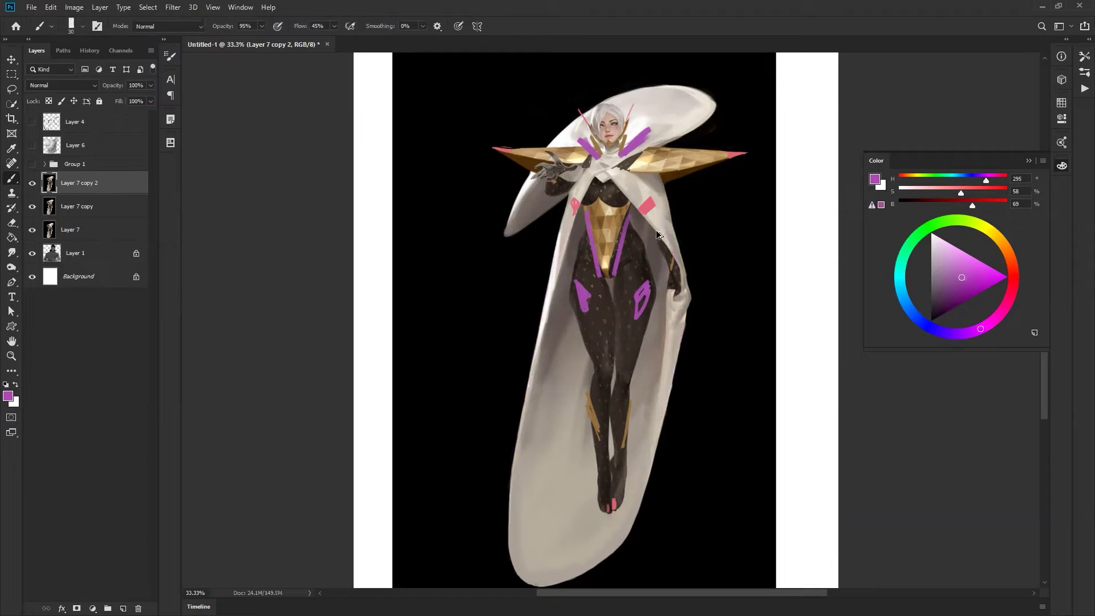
Hide the copy with pink and purple marks, and toggle the gold-accented copy to compare it with the original
left_click_drag(31, 188, 33, 209)
left_click(32, 208)
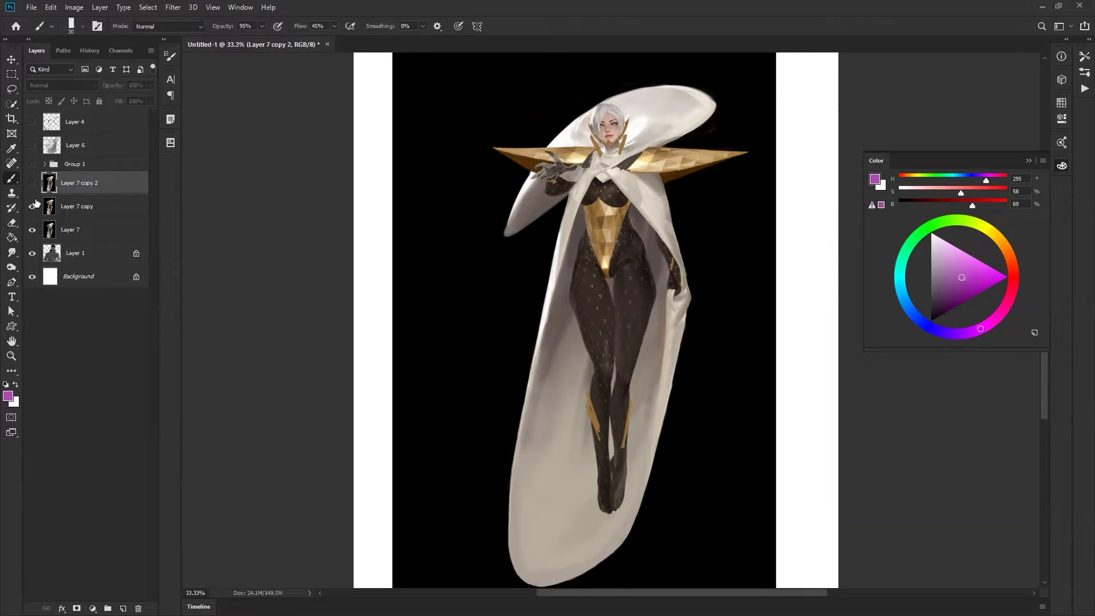
left_click(32, 207)
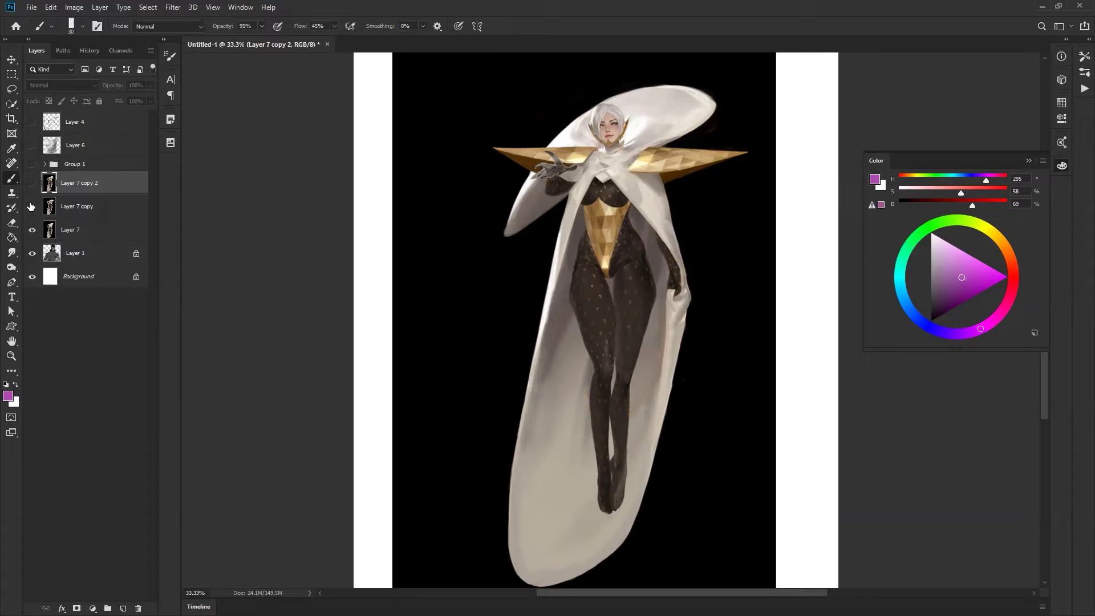
left_click(30, 209)
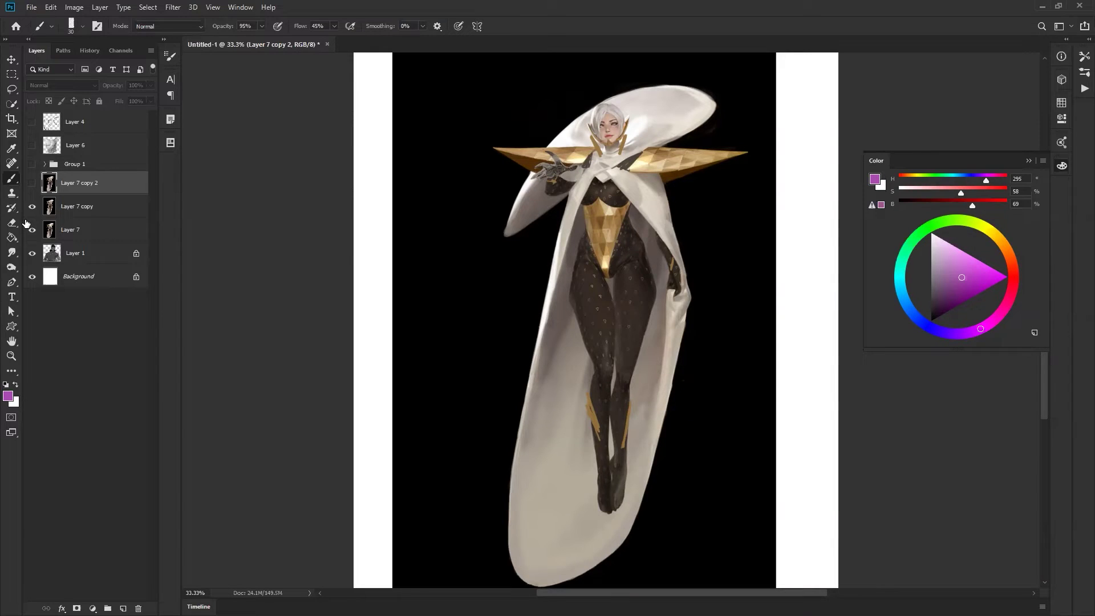
Select Layer 7 copy, sample a dark tone, and draw thin panel lines on the gold bodice and shoulder spikes
left_click(106, 209)
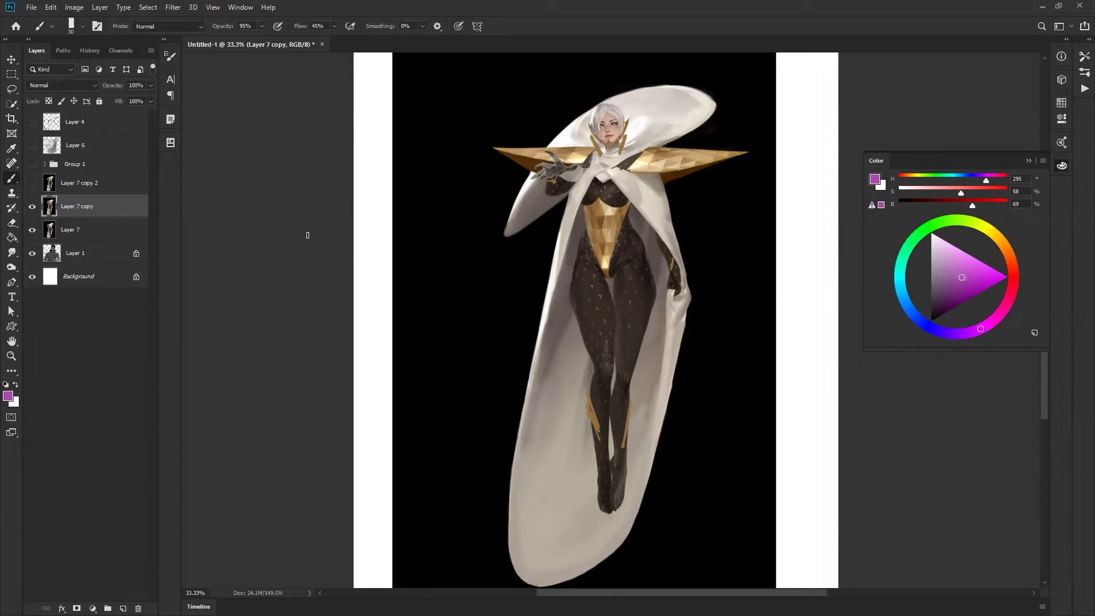
left_click(650, 224)
left_click(603, 191, "alt")
key("bracketleft")
key("bracketleft")
key("bracketleft")
left_click_drag(604, 191, 577, 278)
mouse_move(561, 214)
left_mouse_down()
mouse_move(558, 188)
mouse_move(574, 274)
left_mouse_up()
mouse_move(591, 194)
left_mouse_down()
mouse_move(583, 242)
mouse_move(598, 238)
left_mouse_up()
mouse_move(626, 140)
left_mouse_down()
mouse_move(694, 108)
mouse_move(668, 126)
mouse_move(744, 115)
left_mouse_up()
Sample a brown from the figure and draw thin trim lines along the legs, the cape's edges and the large collar
key("z")
left_click(718, 186, "alt")
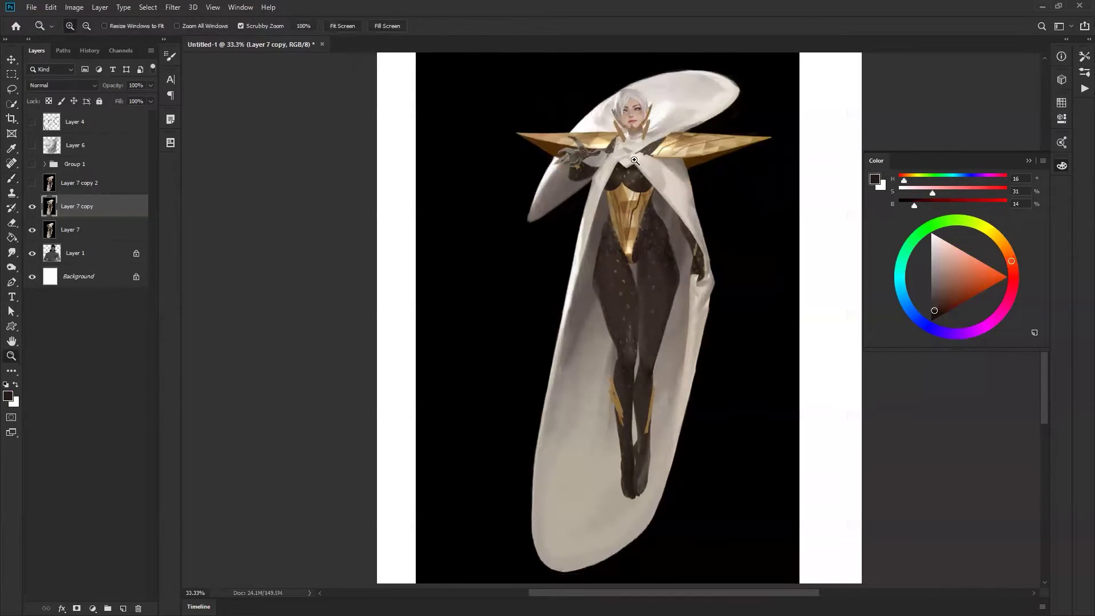
key("b")
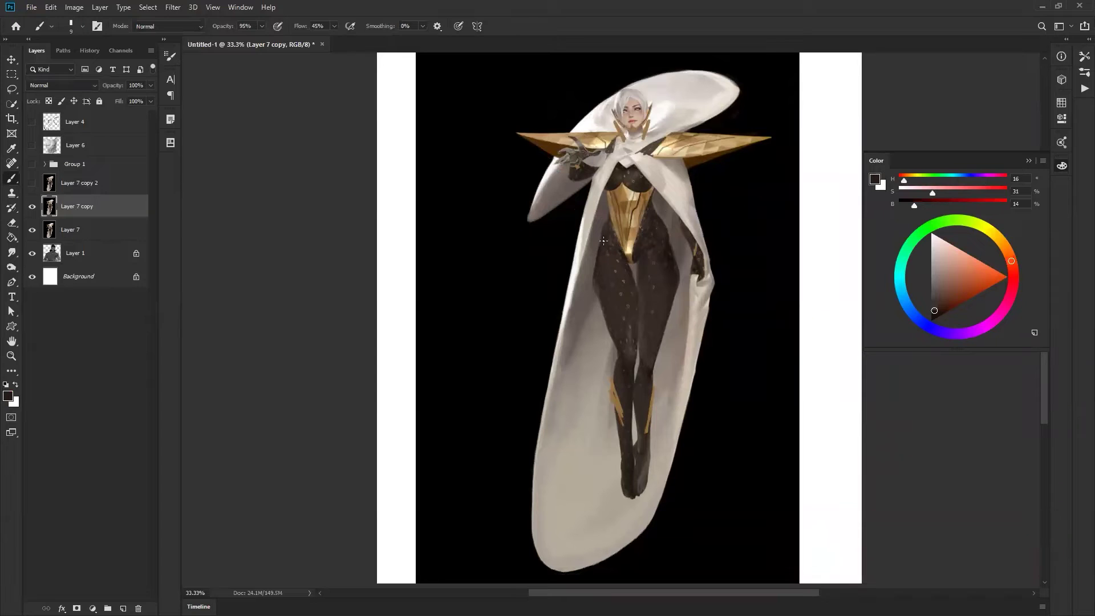
left_click(607, 231, "alt")
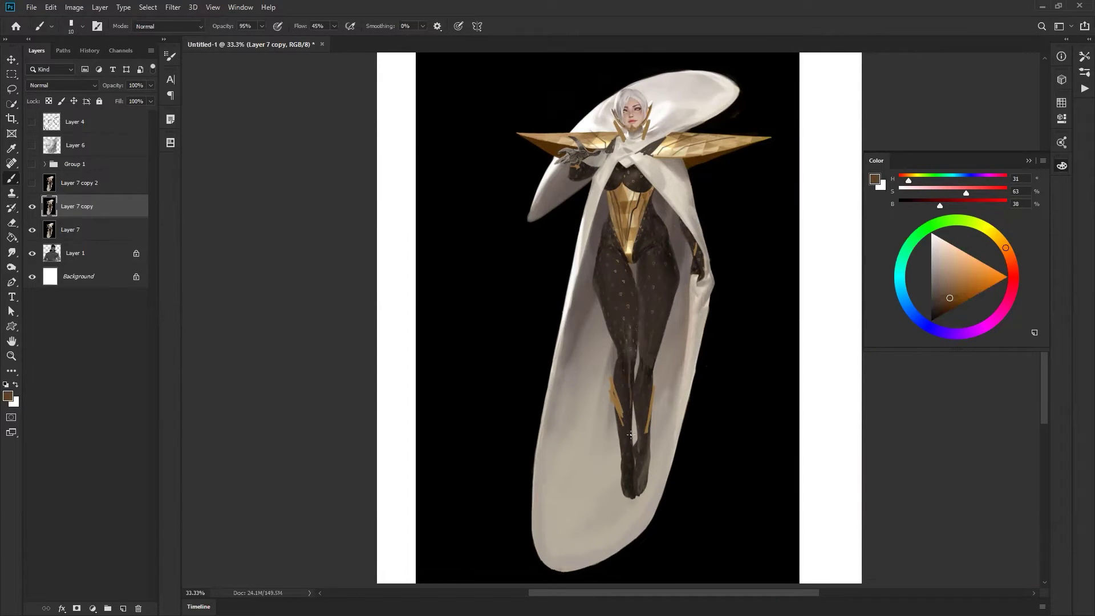
mouse_move(656, 174)
left_mouse_down()
mouse_move(690, 216)
mouse_move(699, 246)
left_mouse_up()
left_click_drag(575, 246, 541, 399)
left_click_drag(659, 132, 735, 79)
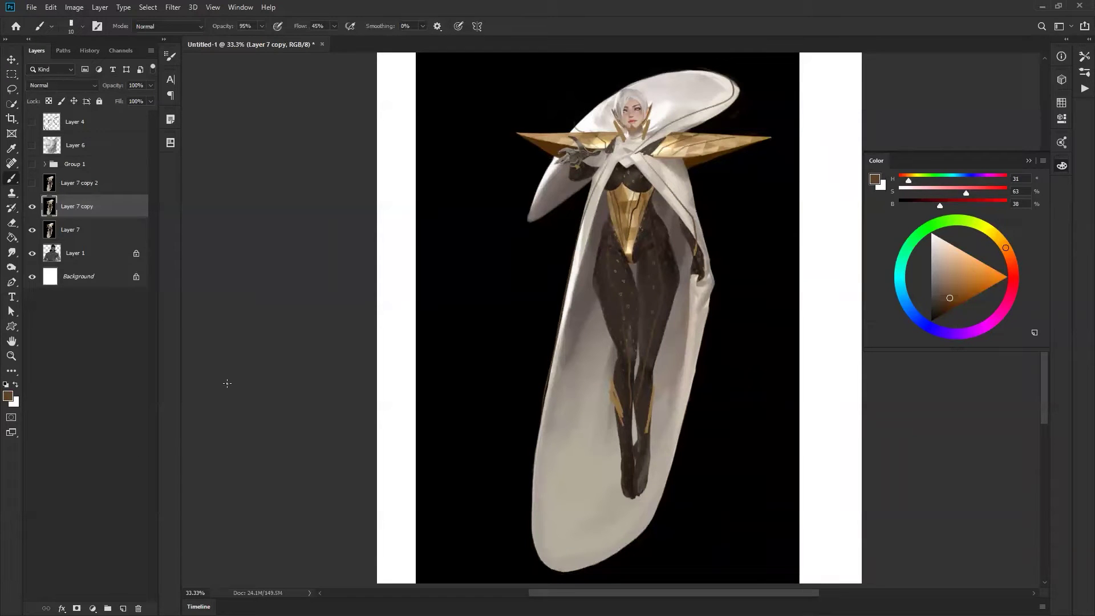
Sample the cape's off-white and paint long ribbons trailing down both sides of the figure with a 20–30 px brush
left_click(598, 171, "alt")
key("bracketright")
mouse_move(592, 182)
left_mouse_down()
mouse_move(574, 211)
mouse_move(502, 479)
mouse_move(525, 470)
left_mouse_up()
left_click_drag(690, 177, 702, 583)
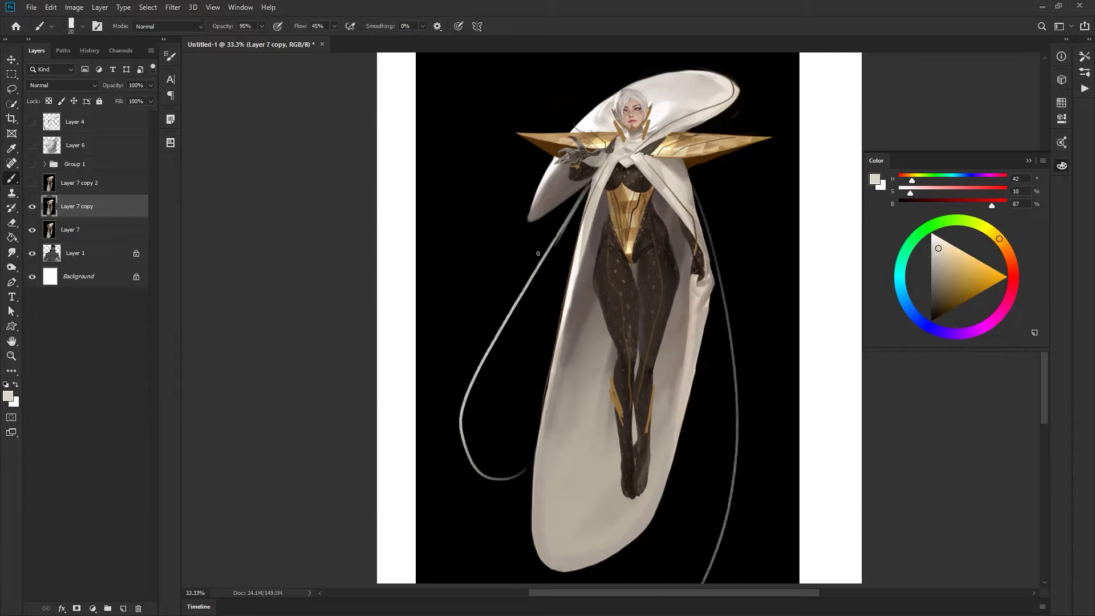
mouse_move(588, 195)
left_mouse_down()
mouse_move(536, 289)
mouse_move(483, 465)
mouse_move(496, 462)
mouse_move(499, 475)
mouse_move(519, 293)
left_mouse_up()
mouse_move(467, 420)
left_mouse_down()
mouse_move(556, 261)
mouse_move(454, 447)
left_mouse_up()
left_click_drag(693, 178, 704, 543)
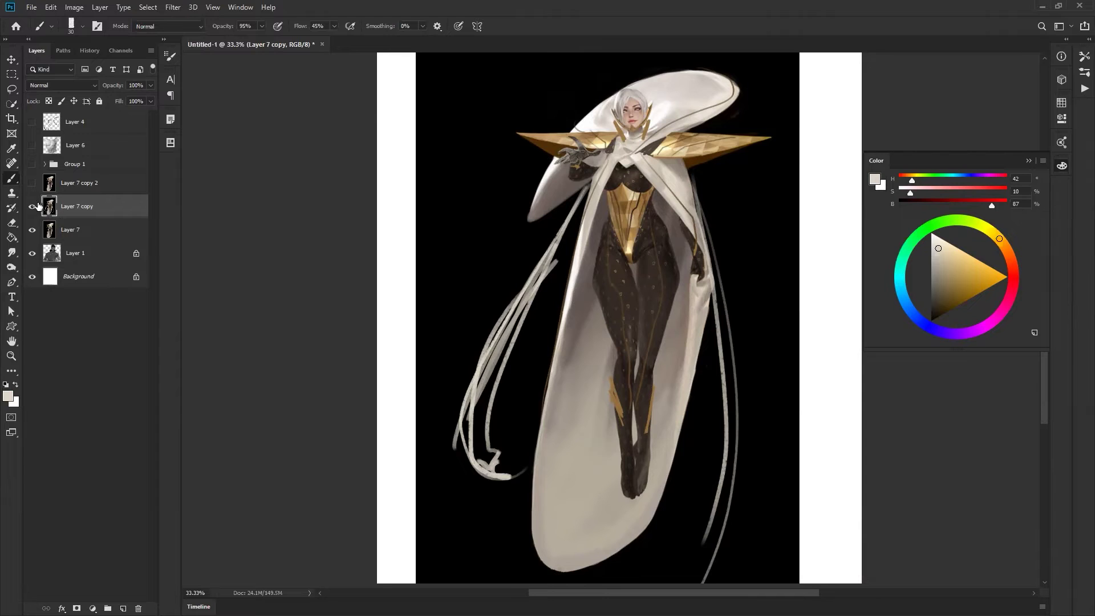
Hide Layer 7 copy and Layer 7, and make Layer 1 with the bust the active layer
key("Tab")
key("Tab")
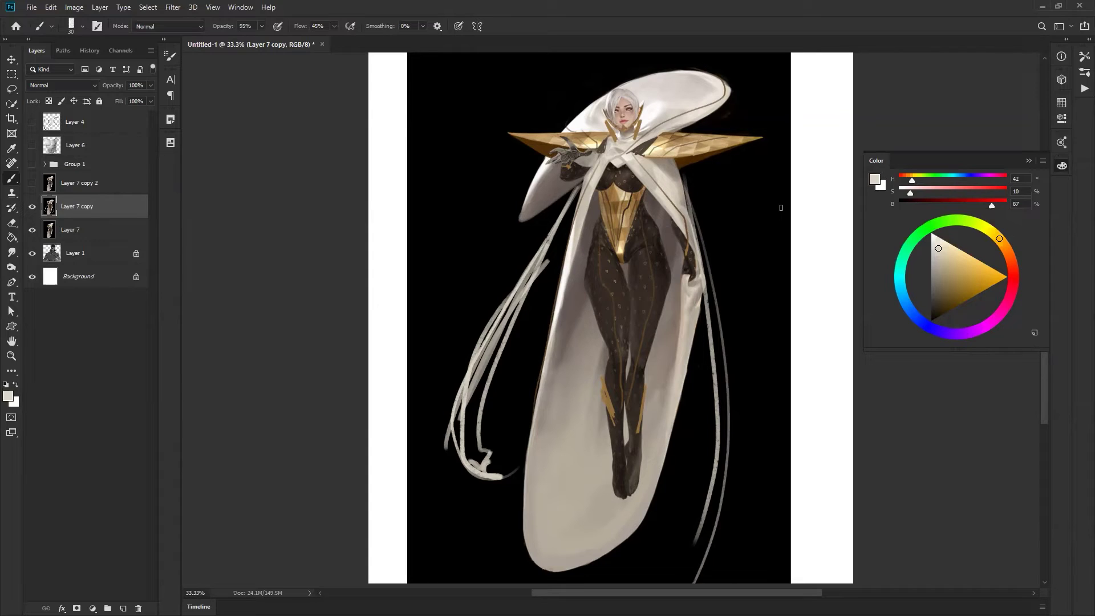
left_click(33, 207)
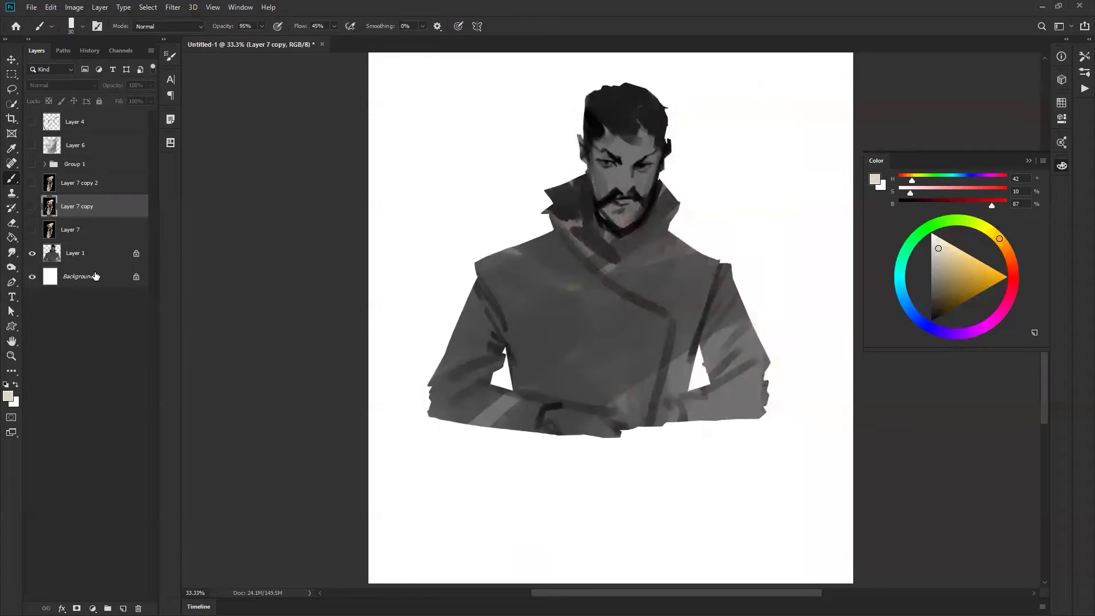
left_click(33, 230)
left_click(98, 258)
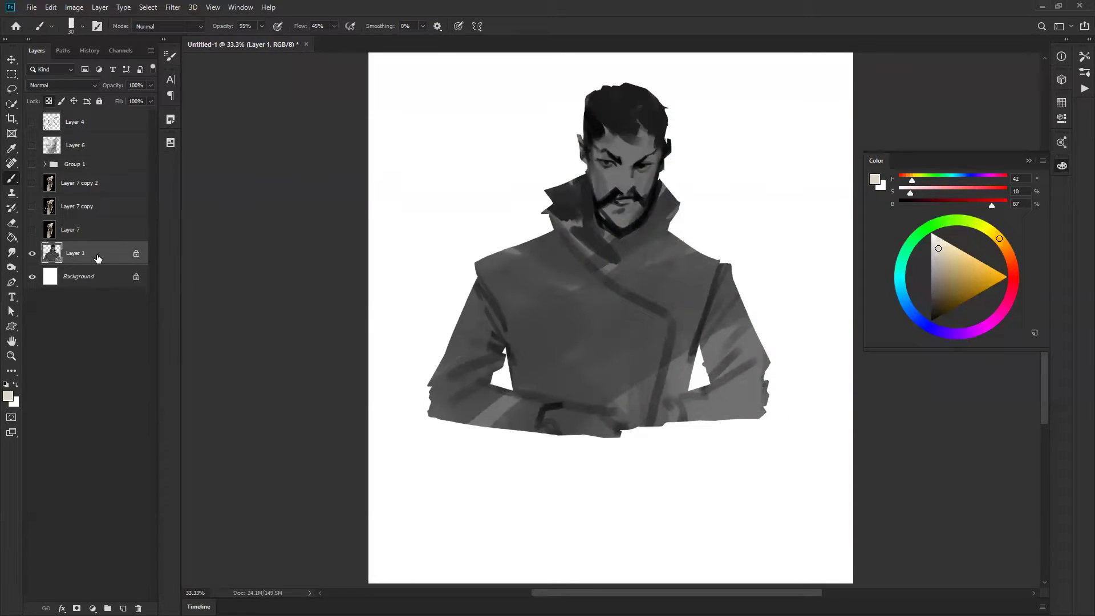
Flip the canvas horizontally and refine the face's eyes and eyebrows with black and a grey sampled near the brow
key("z")
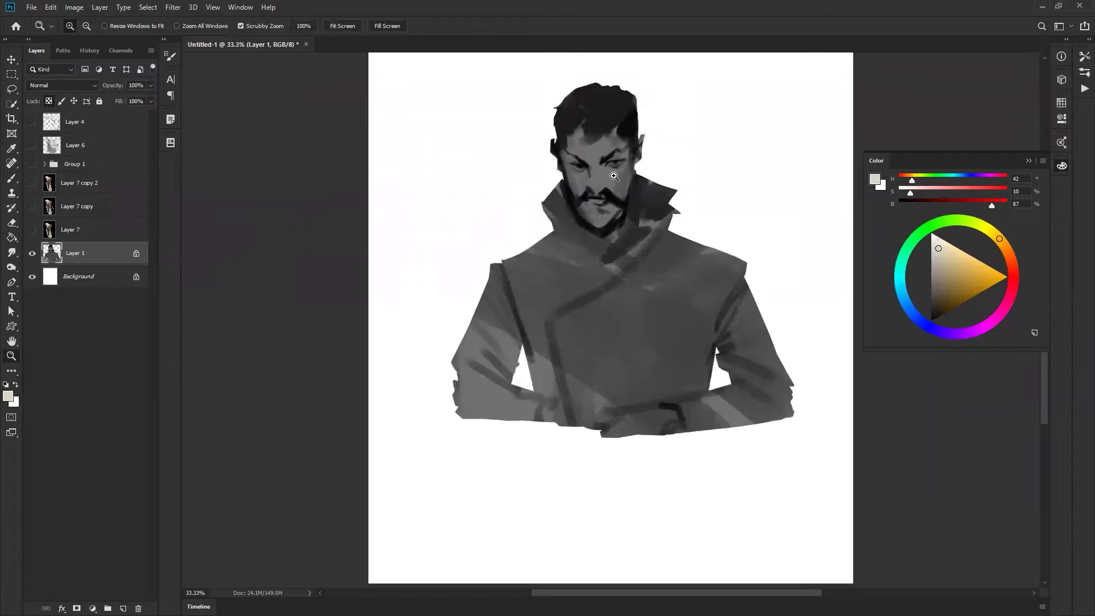
left_click(614, 176)
key("b")
key("d")
key("bracketleft")
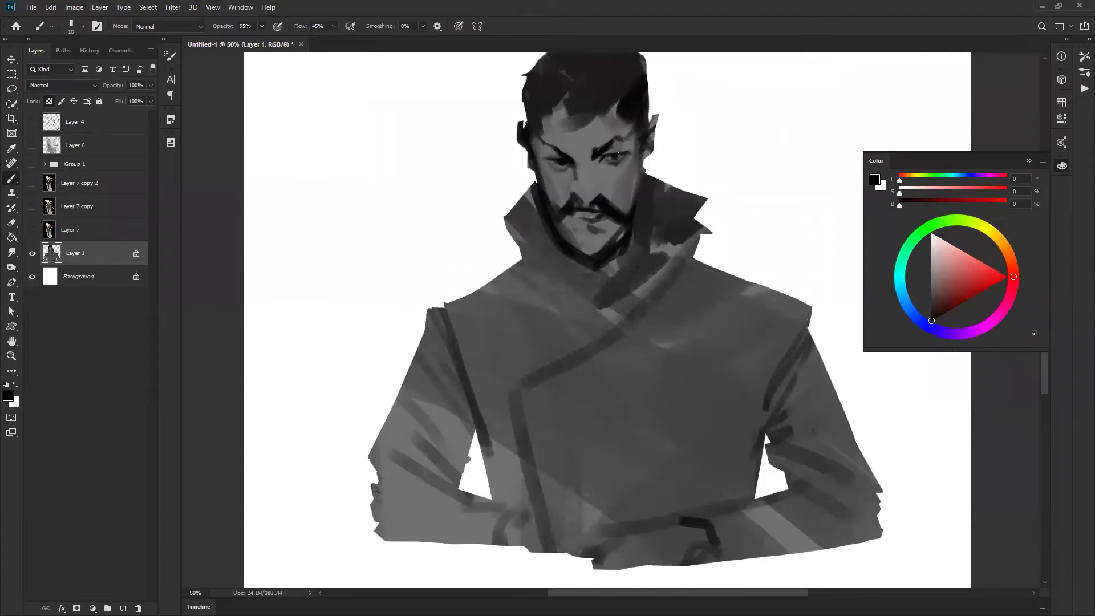
key("bracketright")
key("bracketright")
left_click(609, 150, "alt")
key("d")
key("bracketright")
Shade the nose bridge and the area between the brows with greys sampled from the face, using a 30–45 px brush
left_click(587, 176, "alt")
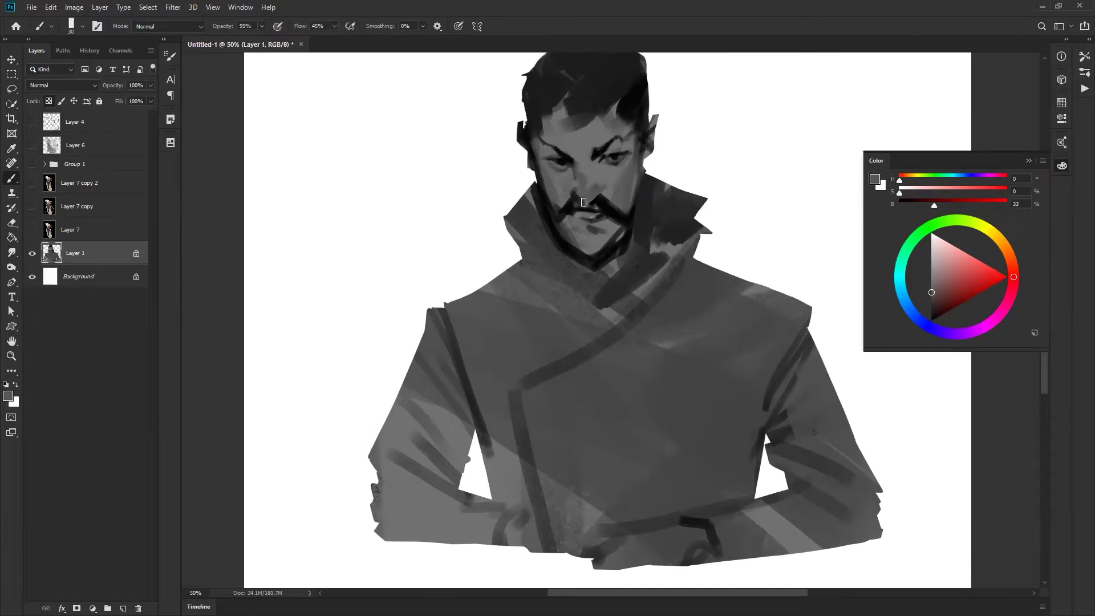
left_click(584, 162, "alt")
key("d")
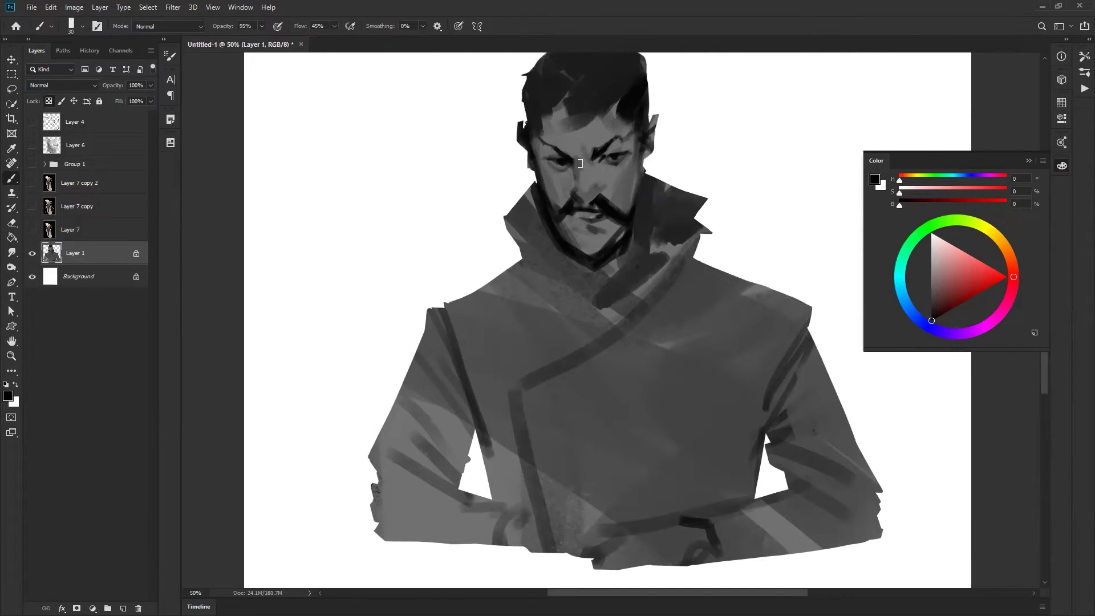
left_click(590, 149, "alt")
key("bracketright")
key("bracketright")
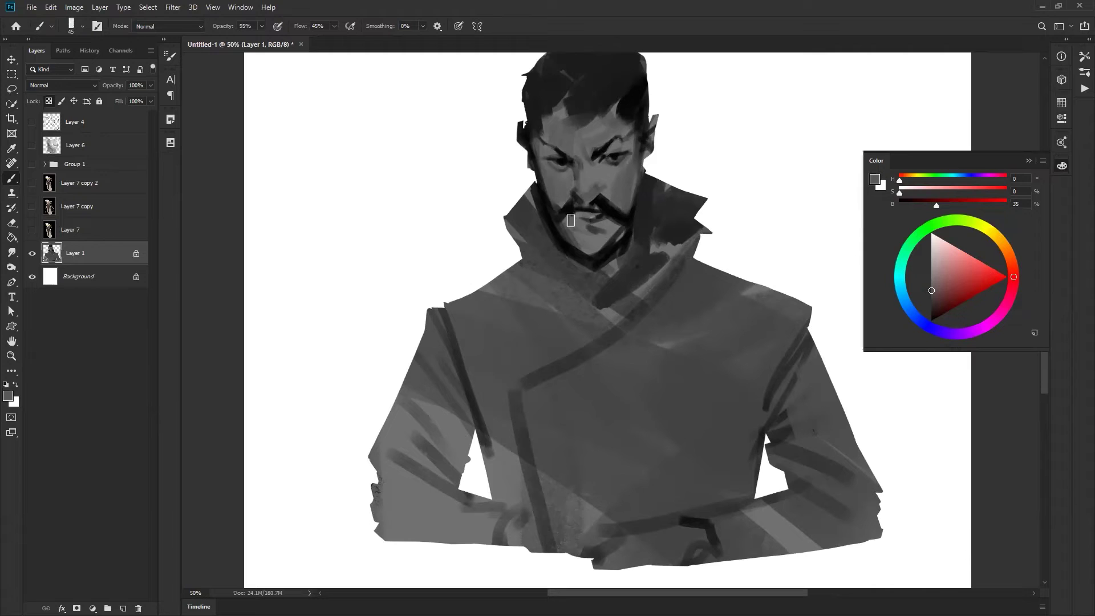
Fill the area below the jaw and inside the near collar flap with solid black
key("d")
key("bracketleft")
key("bracketleft")
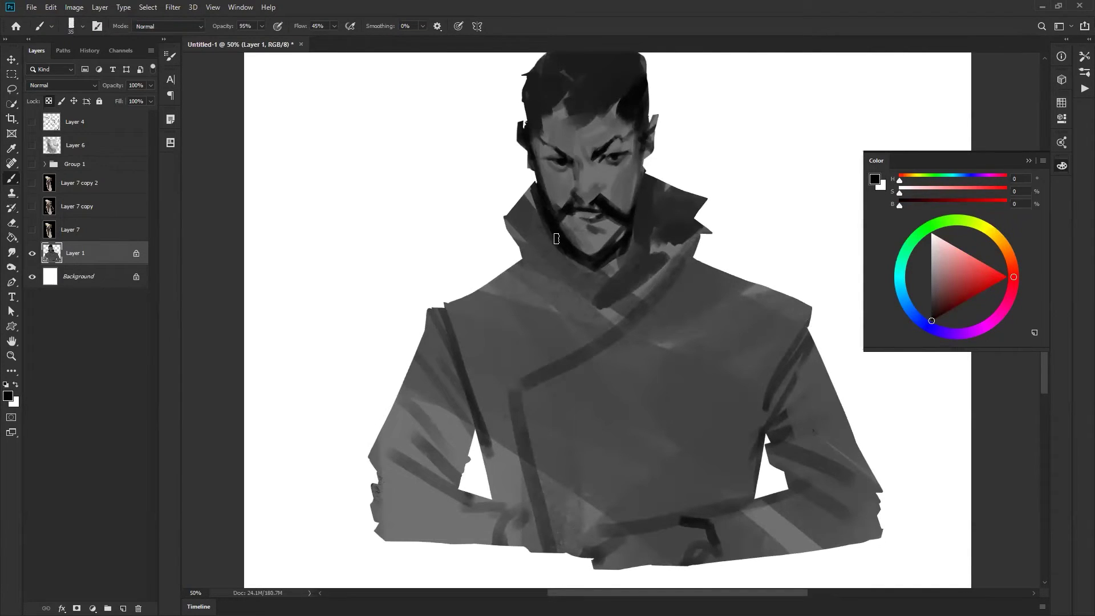
mouse_move(536, 193)
left_mouse_down()
mouse_move(526, 216)
mouse_move(570, 276)
left_mouse_up()
key("bracketright")
mouse_move(542, 233)
left_mouse_down()
mouse_move(575, 274)
mouse_move(613, 264)
mouse_move(582, 288)
left_mouse_up()
Sample the collar's dark grey and paint a broad lapel band running diagonally from the collar down across the chest
left_click(674, 248, "alt")
mouse_move(662, 255)
left_mouse_down()
mouse_move(523, 332)
mouse_move(665, 251)
left_mouse_up()
key("bracketright")
mouse_move(636, 246)
left_mouse_down()
mouse_move(533, 329)
mouse_move(519, 398)
left_mouse_up()
key("bracketright")
key("bracketright")
key("bracketright")
mouse_move(675, 254)
left_mouse_down()
mouse_move(531, 359)
mouse_move(636, 268)
left_mouse_up()
Unlock Layer 1's transparent pixels and paint over the dark fold lines on both forearms with sampled sleeve greys
left_click(453, 417, "alt")
mouse_move(442, 479)
left_mouse_down()
mouse_move(496, 514)
mouse_move(439, 468)
mouse_move(495, 522)
left_mouse_up()
key("slash")
left_click(762, 515, "alt")
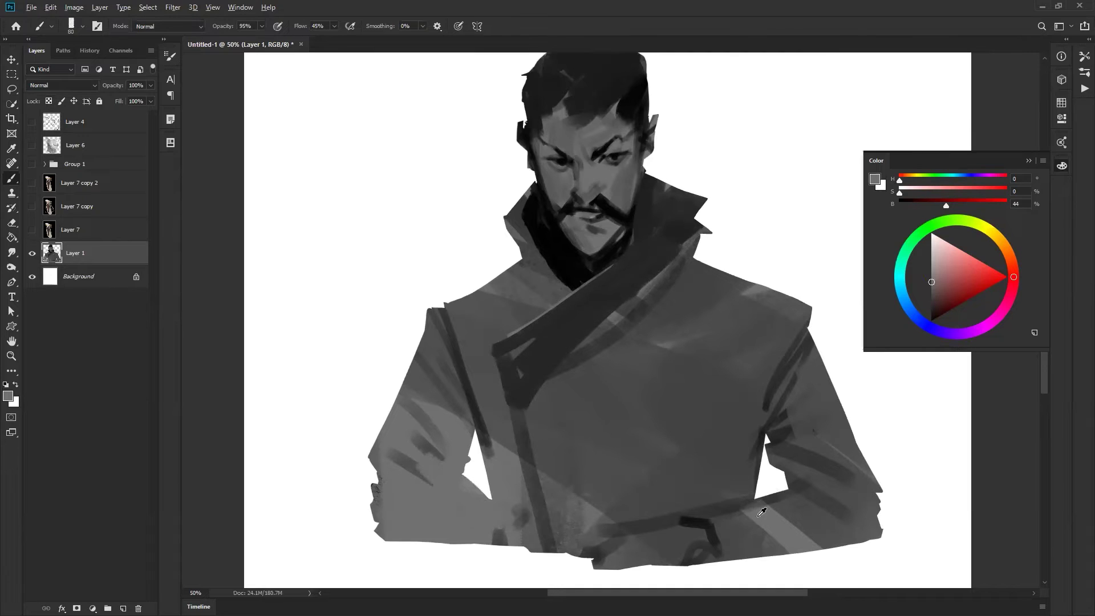
left_click_drag(741, 510, 711, 529)
key("ctrl+z")
left_click(742, 518, "alt")
left_click_drag(745, 516, 783, 498)
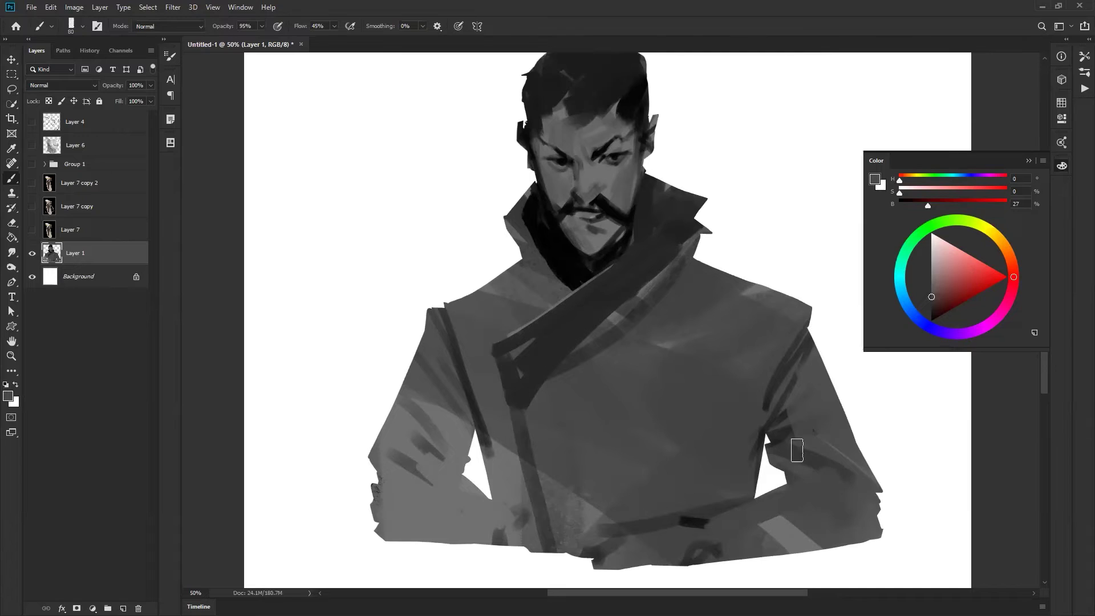
Delete Layer 7, Layer 7 copy and Layer 7 copy 2
key("d")
left_click(100, 183)
left_click(130, 231, "shift")
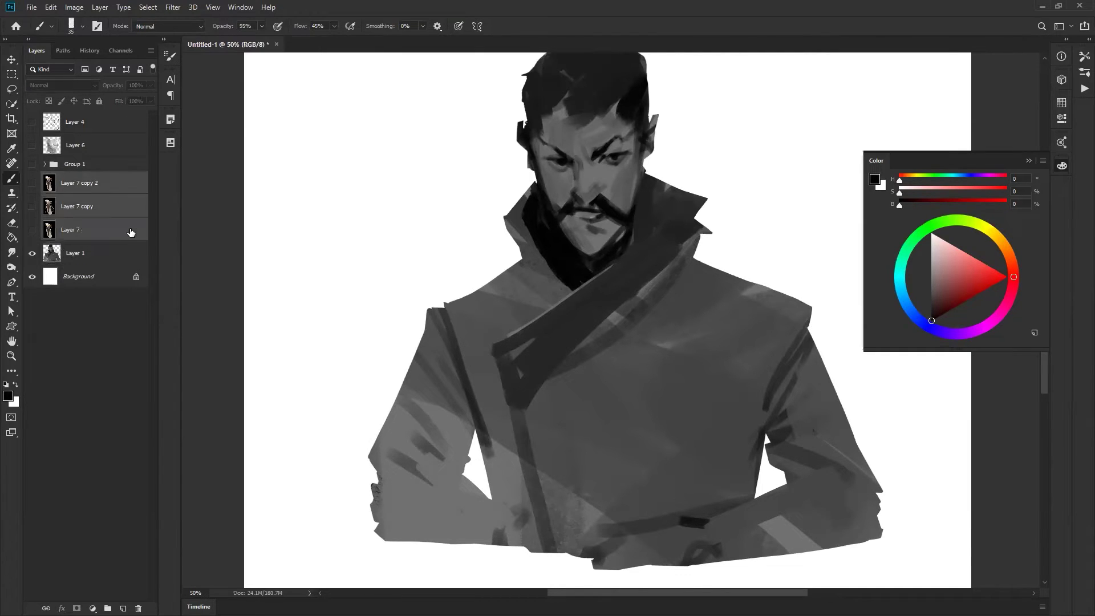
key("Delete")
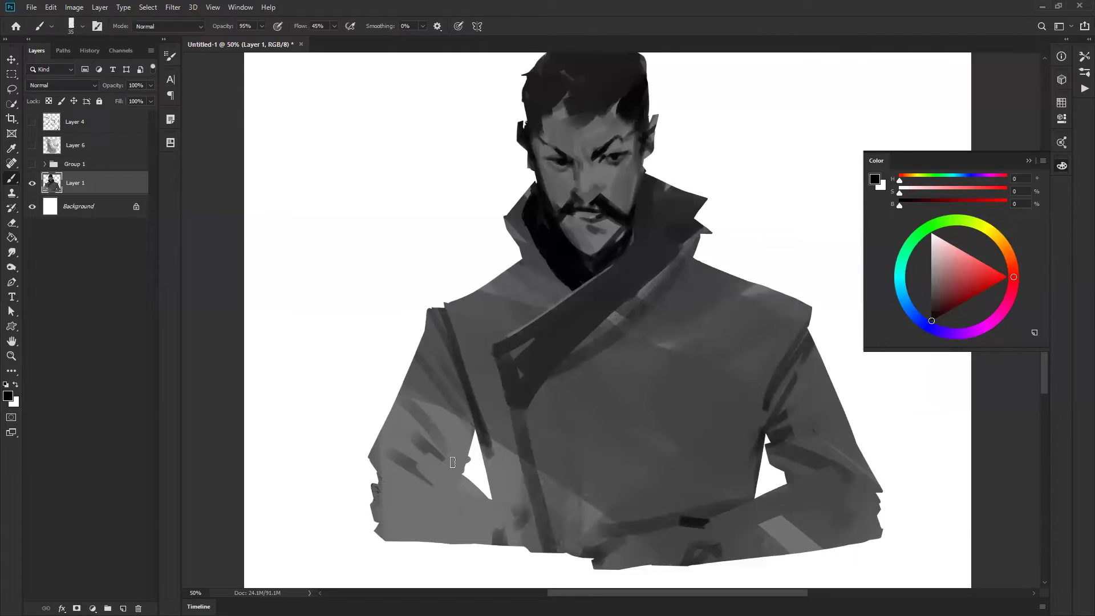
Sample a darker sleeve grey and paint folds radiating from the inner elbow of the lighter sleeve
left_click(434, 451, "alt")
mouse_move(428, 440)
left_mouse_down()
mouse_move(445, 456)
mouse_move(422, 406)
left_mouse_up()
mouse_move(374, 468)
left_mouse_down()
mouse_move(448, 465)
mouse_move(403, 481)
mouse_move(457, 483)
mouse_move(376, 539)
left_mouse_up()
key("ctrl+z")
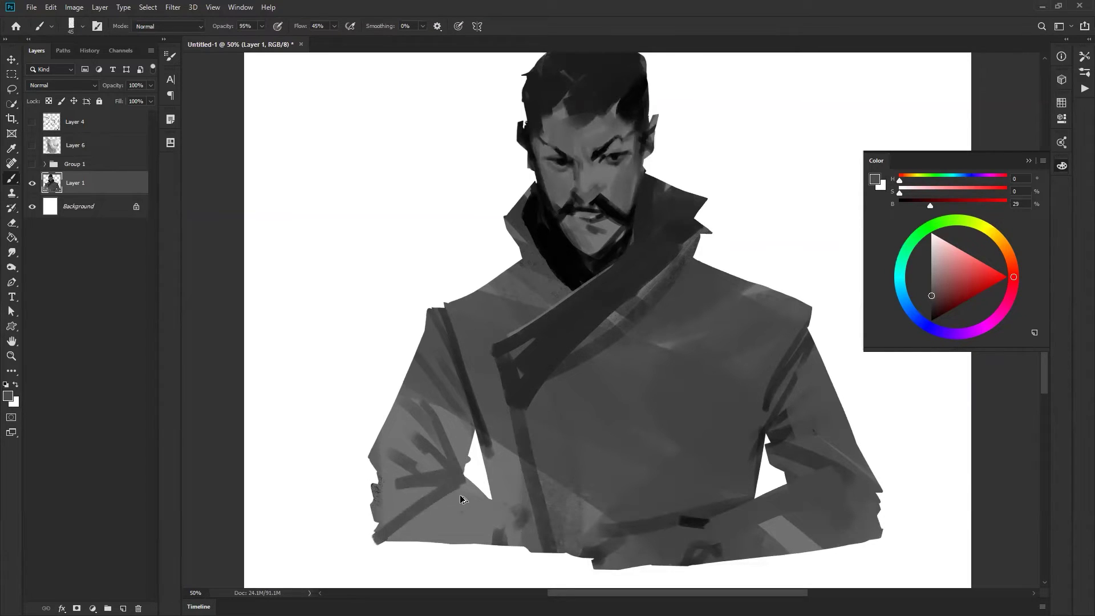
key("ctrl+z")
key("ctrl+z")
mouse_move(460, 479)
left_mouse_down()
mouse_move(394, 526)
mouse_move(447, 487)
mouse_move(399, 475)
left_mouse_up()
left_click_drag(456, 472, 420, 450)
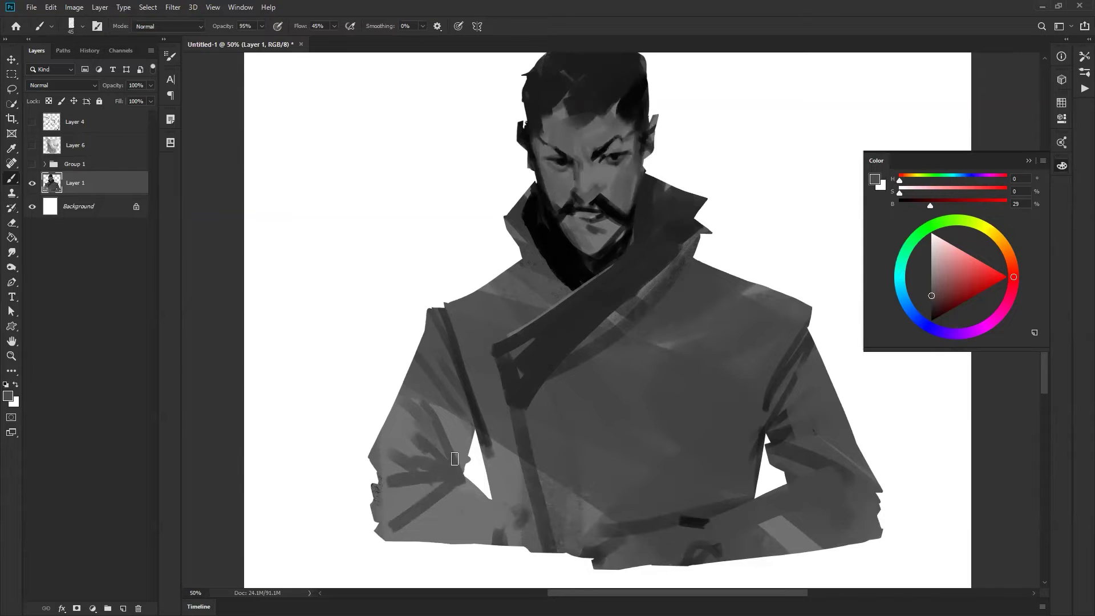
Flip the canvas horizontally and reshape the darker sleeve's shoulder outline with a sampled coat grey and the Eraser
key("z")
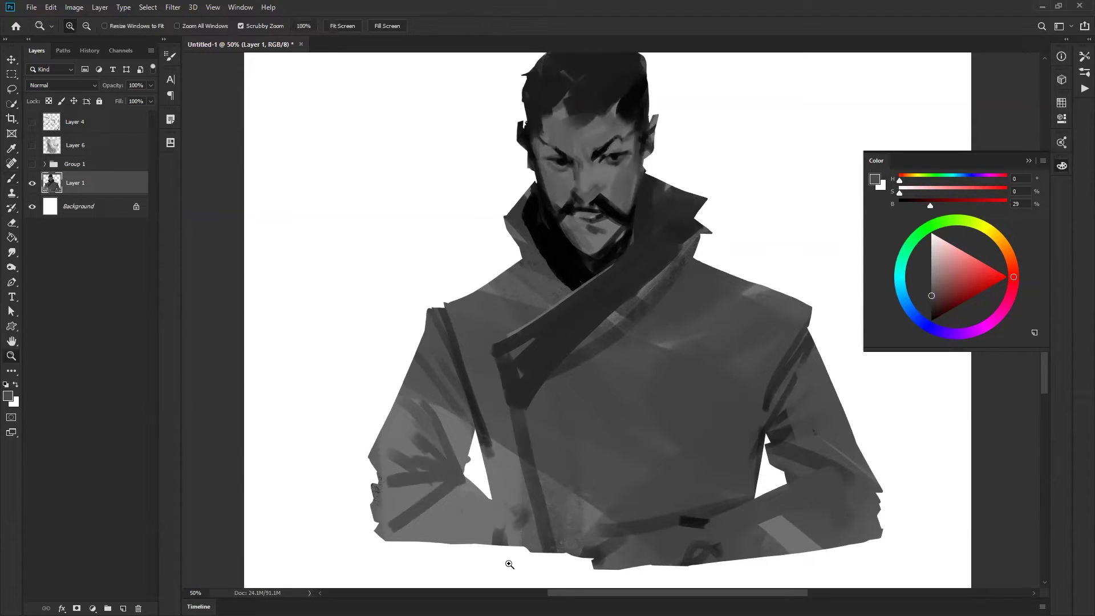
key("ctrl+shift+h")
key("b")
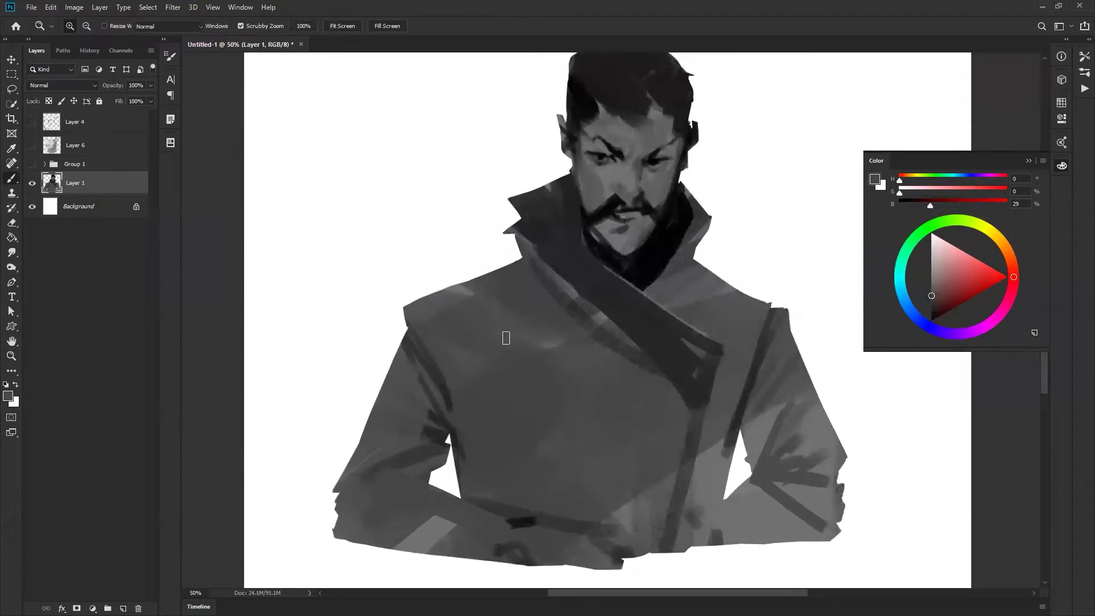
left_click(426, 423, "alt")
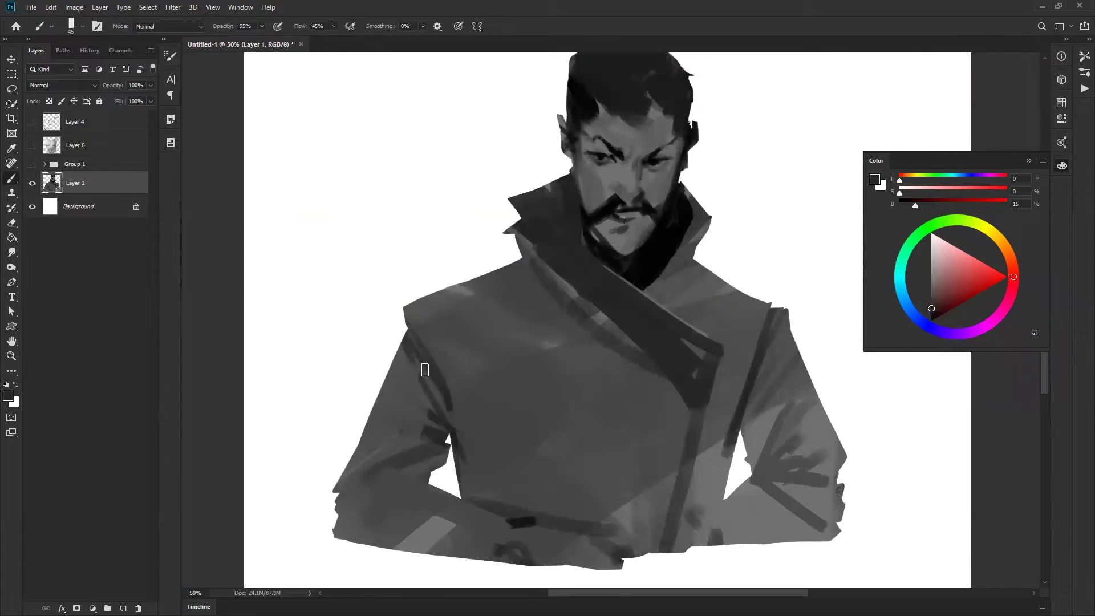
left_click(416, 313, "alt")
key("bracketleft")
mouse_move(402, 307)
left_mouse_down()
mouse_move(473, 256)
mouse_move(374, 325)
mouse_move(477, 273)
left_mouse_up()
key("e")
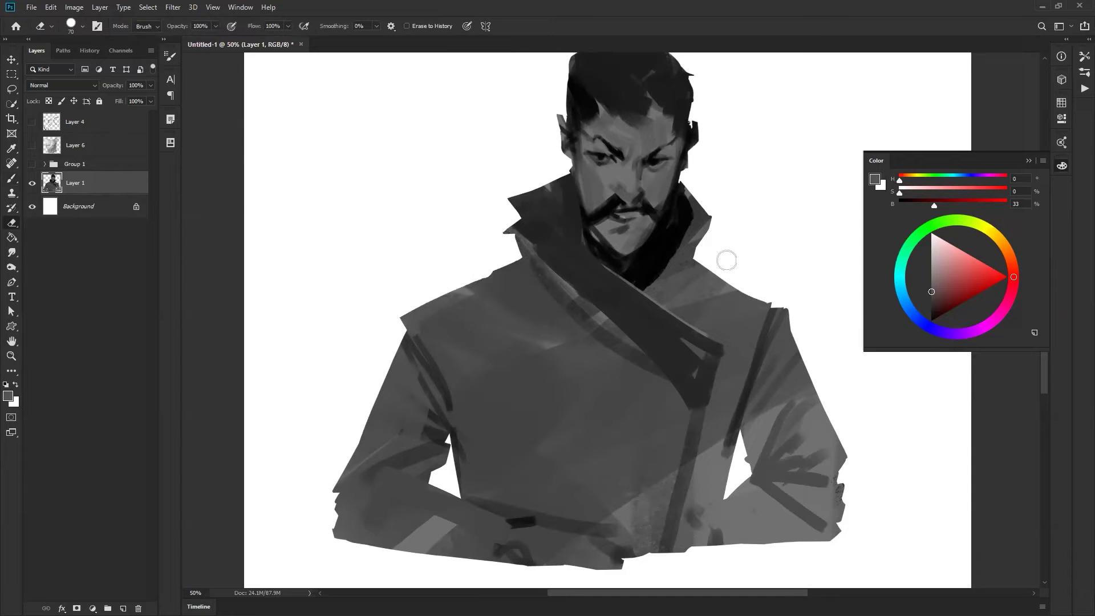
Lock Layer 1's transparent pixels and paint a near-black shadow where the collar meets the shoulder
key("b")
key("slash")
left_click(655, 254, "alt")
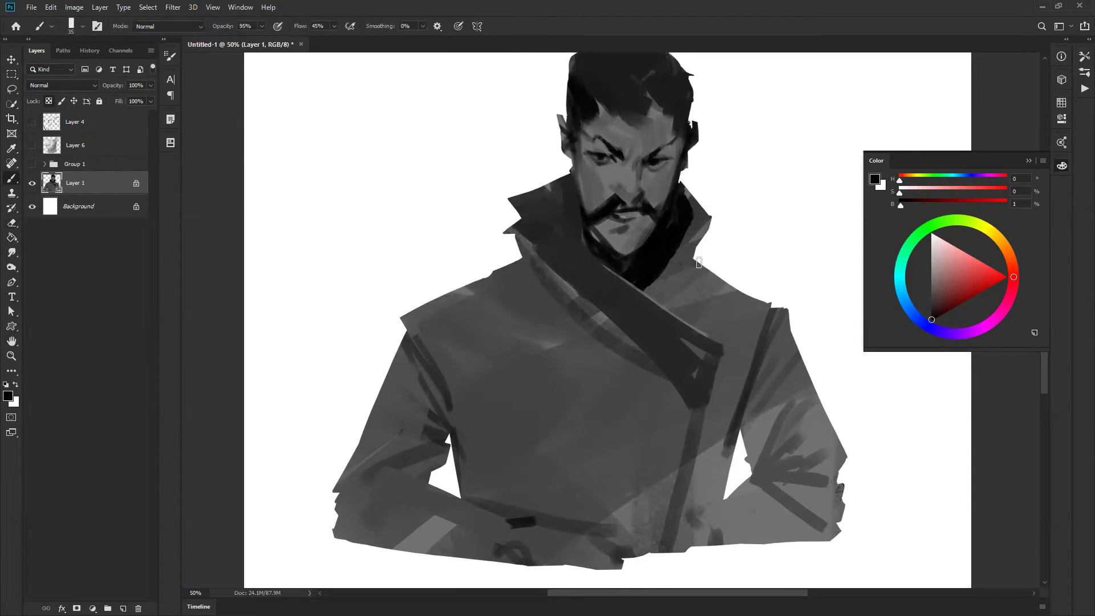
mouse_move(695, 256)
left_mouse_down()
mouse_move(679, 285)
mouse_move(708, 264)
mouse_move(655, 293)
mouse_move(716, 289)
mouse_move(673, 294)
left_mouse_up()
Darken the shoulder seam and armpit of the darker sleeve with black strokes, enlarging the brush for the armpit
key("bracketright")
key("bracketright")
key("bracketright")
key("z")
left_click(710, 349, "alt")
left_click(717, 364, "alt")
left_click(716, 366)
left_click(712, 370)
key("b")
mouse_move(400, 317)
left_mouse_down()
mouse_move(445, 402)
mouse_move(392, 325)
mouse_move(411, 351)
left_mouse_up()
key("bracketright")
key("bracketright")
key("bracketright")
key("bracketright")
key("bracketright")
key("bracketright")
mouse_move(438, 396)
left_mouse_down()
mouse_move(393, 348)
mouse_move(420, 413)
left_mouse_up()
Paint a dark fold below the collar and broad soft shadows across the chest and shoulder with a brush up to 150 px
key("bracketleft")
key("bracketleft")
key("bracketleft")
left_click_drag(516, 233, 545, 320)
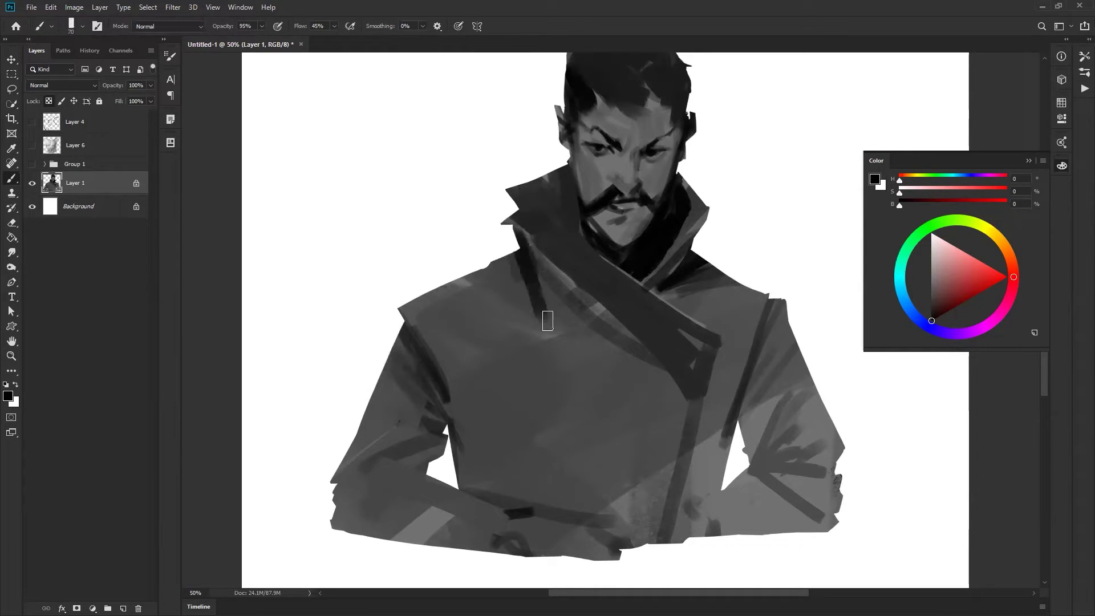
key("bracketright")
key("bracketright")
key("bracketright")
key("bracketright")
mouse_move(606, 348)
left_mouse_down()
mouse_move(481, 286)
mouse_move(545, 351)
left_mouse_up()
left_click_drag(439, 323, 542, 356)
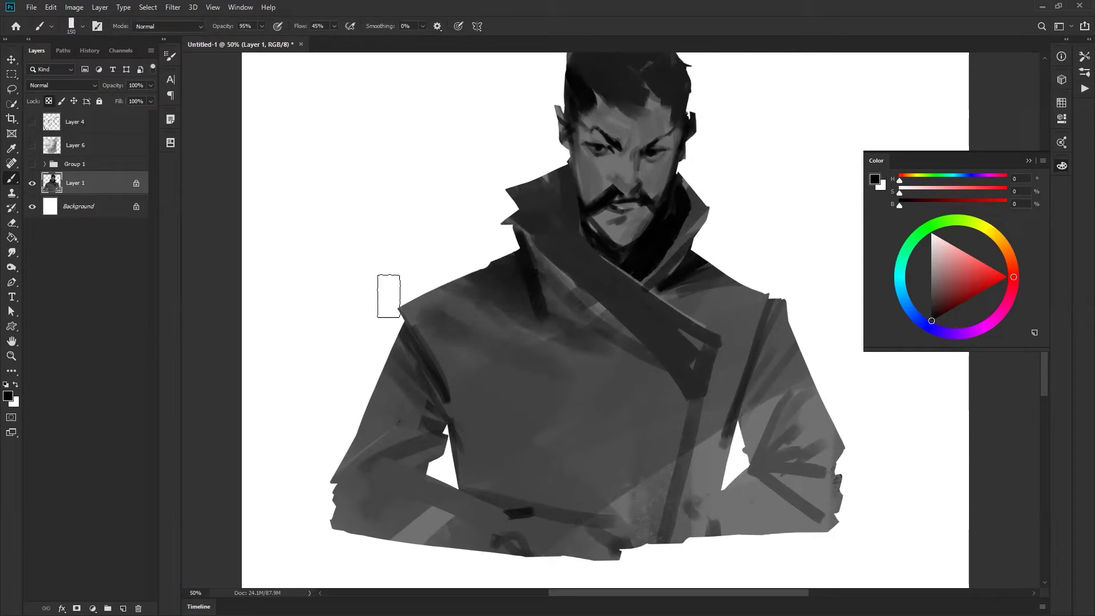
Paint over the coat's dark front seam with the sampled coat grey and start lightening the forearms with white
left_click(484, 431, "alt")
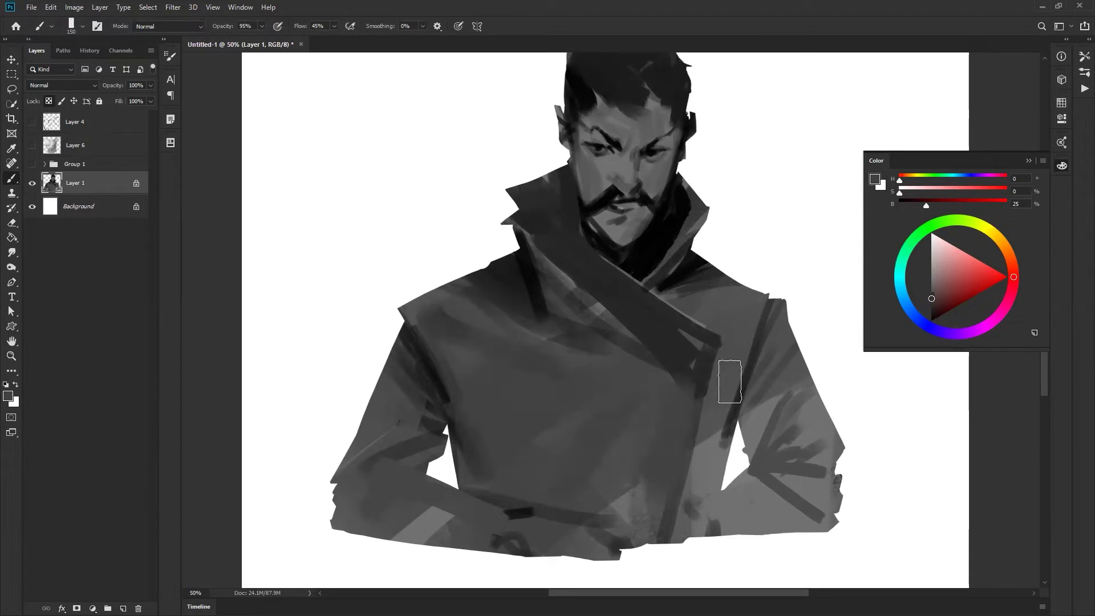
key("z")
left_click(722, 421, "alt")
left_click(722, 420)
key("b")
key("x")
mouse_move(691, 488)
left_mouse_down()
mouse_move(740, 462)
mouse_move(687, 487)
mouse_move(784, 476)
mouse_move(672, 491)
mouse_move(760, 482)
mouse_move(694, 467)
mouse_move(638, 488)
mouse_move(675, 491)
mouse_move(677, 468)
mouse_move(656, 470)
mouse_move(587, 488)
mouse_move(648, 507)
mouse_move(502, 473)
mouse_move(490, 484)
mouse_move(565, 496)
mouse_move(477, 489)
mouse_move(470, 480)
mouse_move(512, 440)
mouse_move(521, 452)
mouse_move(515, 405)
left_mouse_up()
Model both forearms as bare skin below rolled-up sleeves, using light and mid greys sampled from the arms
left_click(793, 463, "alt")
left_click(789, 450, "alt")
left_click(743, 463, "alt")
key("[")
left_click(673, 463, "alt")
left_click(664, 478, "alt")
left_click(664, 478, "alt")
key("[")
key("]")
key("]")
Add black fold strokes to the rolled sleeves and a thin angled seam line on the coat's chest
key("d")
key("[")
key("[")
key("[")
key("[")
key("[")
key("[")
key("[")
left_click_drag(756, 437, 770, 427)
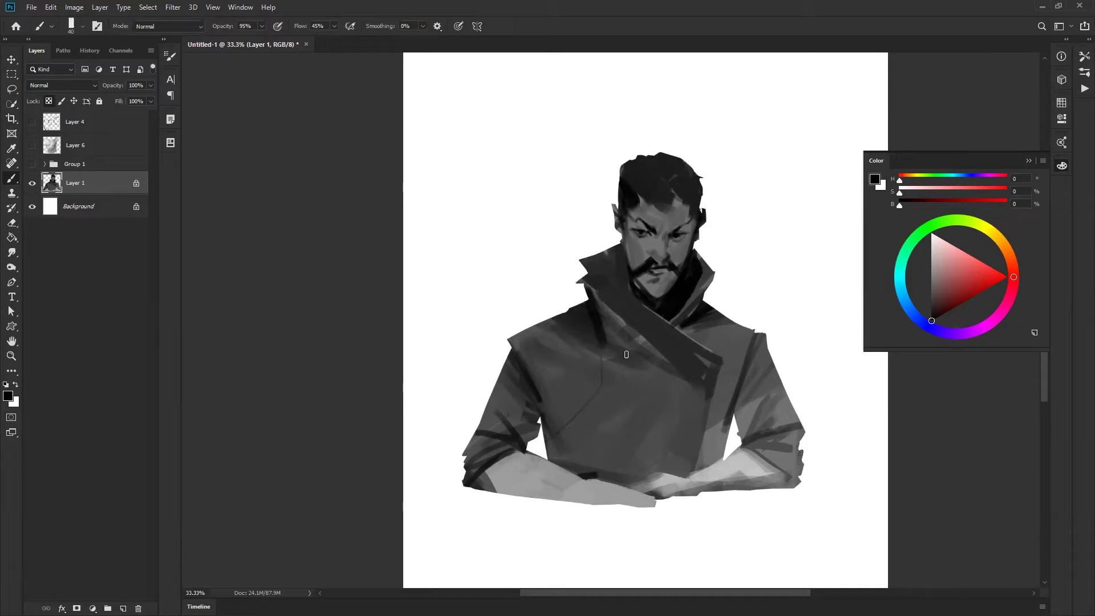
Paint an open mouth with white teeth below the moustache and shade the lower lip with sampled greys
left_click(673, 287, "ctrl")
key("[")
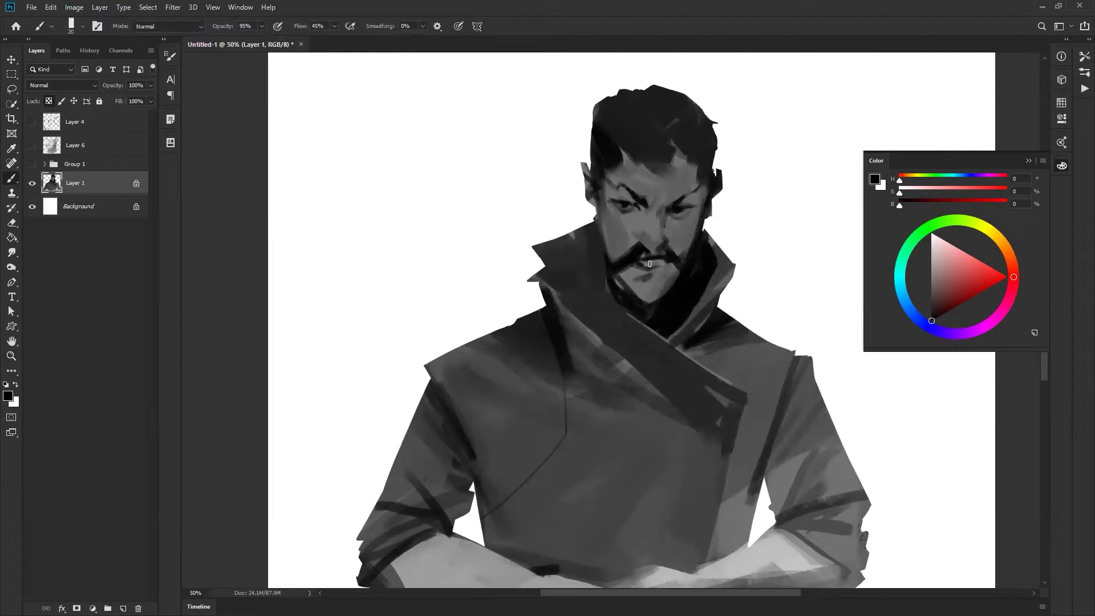
key("x")
key("x")
key("bracketleft")
left_click(632, 269, "alt")
key("d")
left_click(654, 278, "alt")
mouse_move(653, 300)
left_mouse_down()
mouse_move(649, 279)
mouse_move(639, 285)
left_mouse_up()
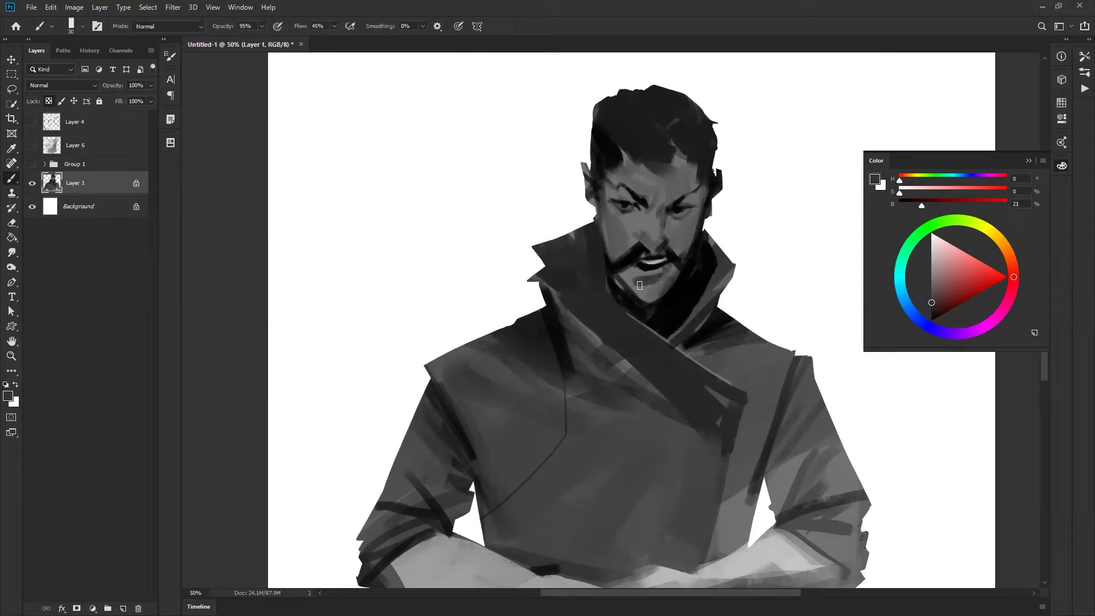
Refine the shading around the eye, cheek and side of the face with sampled greys and black
left_click(640, 203, "alt")
left_click(606, 207, "alt")
left_click(628, 241, "alt")
left_click(603, 222, "alt")
key("d")
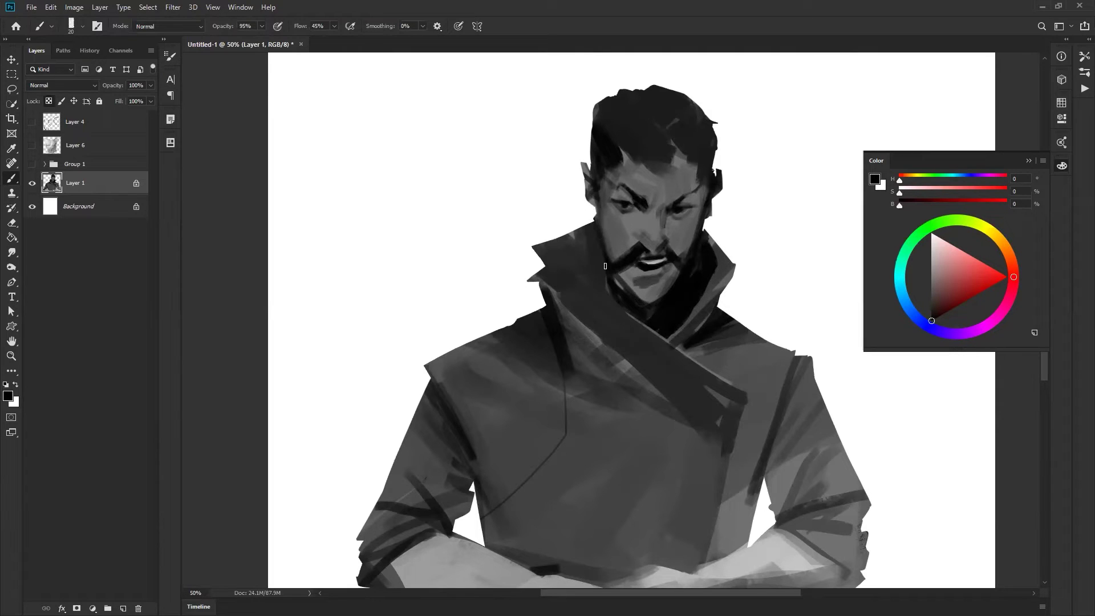
Darken the collar around the neck with a 100 px black brush
key("bracketright")
key("bracketright")
key("bracketright")
key("bracketright")
key("bracketright")
key("bracketright")
key("bracketright")
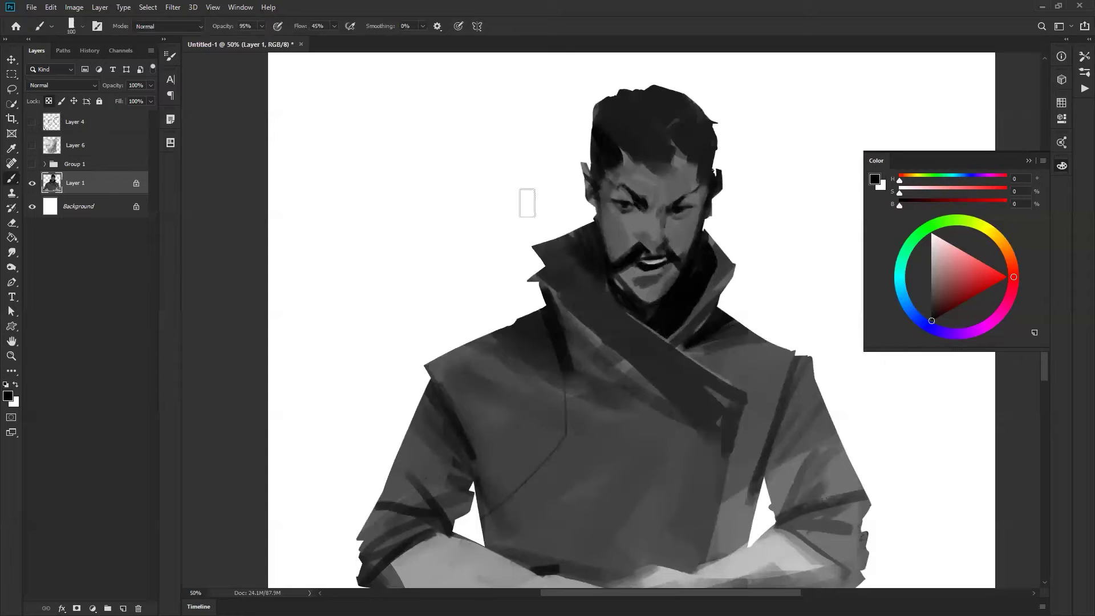
mouse_move(711, 239)
left_mouse_down()
mouse_move(690, 301)
mouse_move(741, 255)
mouse_move(727, 285)
left_mouse_up()
Sample the coat's grey and draw thin light fold strokes across the shadow beside the collar with a 15 px brush
key("bracketleft")
key("bracketleft")
key("bracketleft")
key("bracketleft")
key("bracketleft")
key("bracketleft")
key("bracketleft")
left_click(721, 351, "alt")
key("bracketleft")
mouse_move(705, 347)
left_mouse_down()
mouse_move(775, 331)
mouse_move(748, 329)
left_mouse_up()
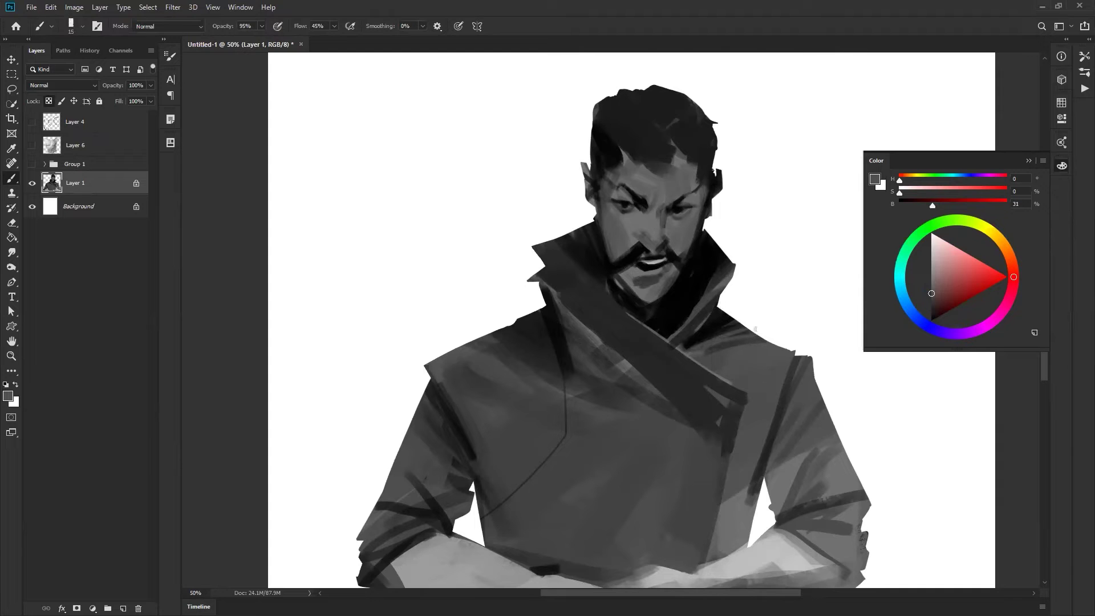
Examine the whole bust from a distance and its face up close
key("z")
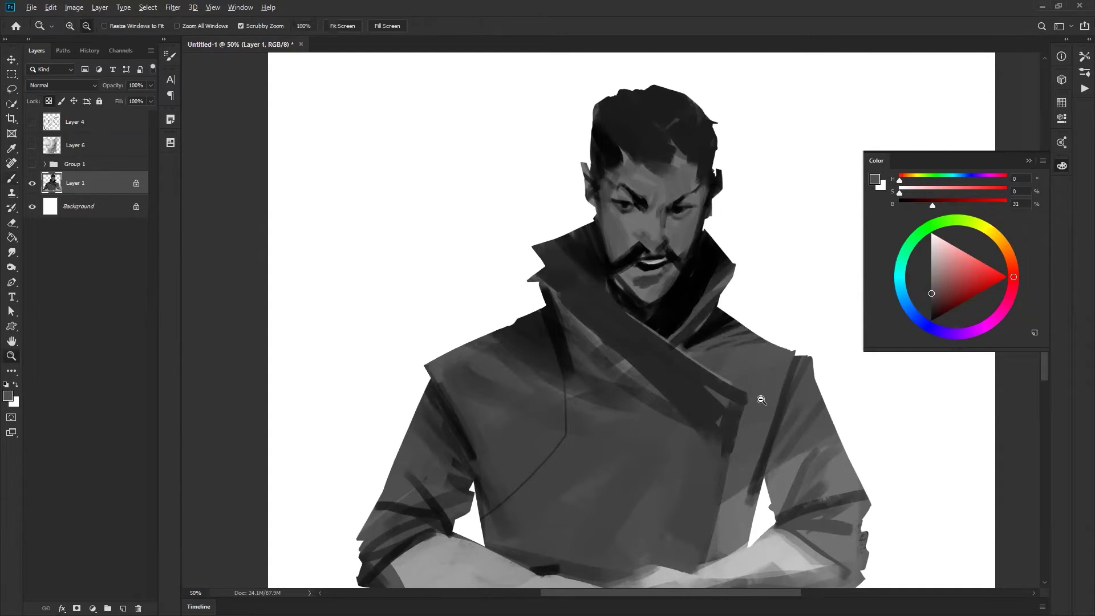
left_click(762, 399, "alt")
left_click(761, 398, "alt")
left_click_drag(782, 491, 698, 384)
key("b")
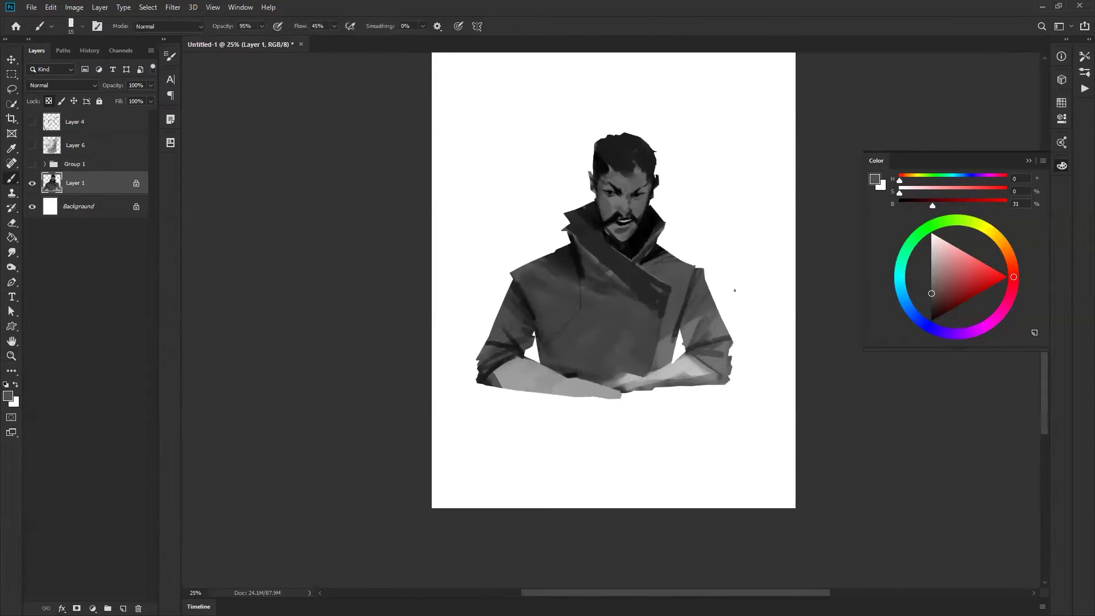
key("z")
left_click(666, 226)
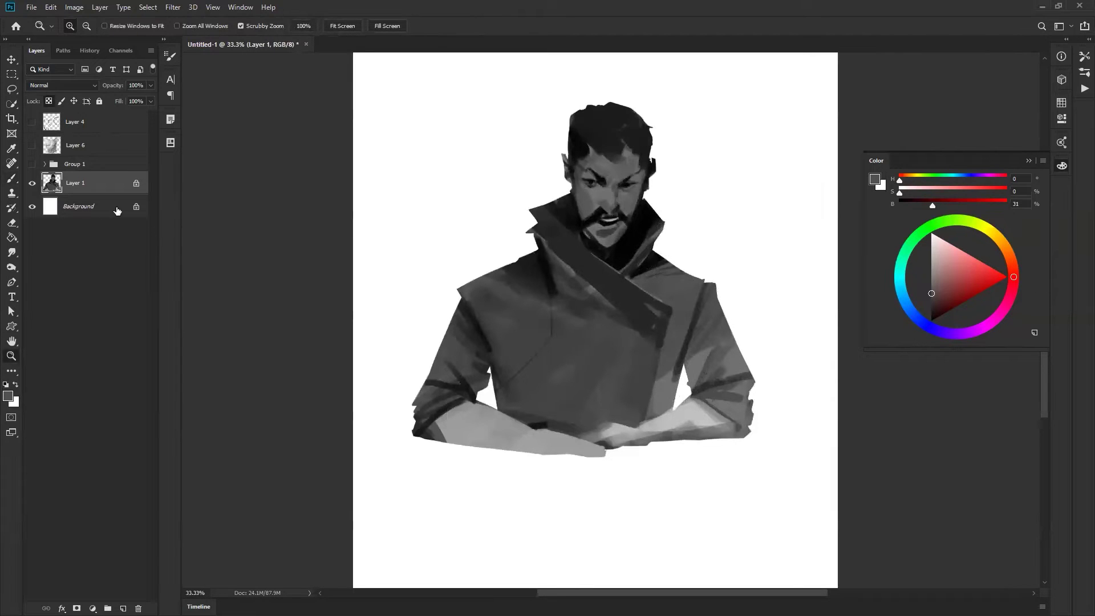
left_click(641, 233)
key("b")
key("z")
left_click(595, 139)
key("b")
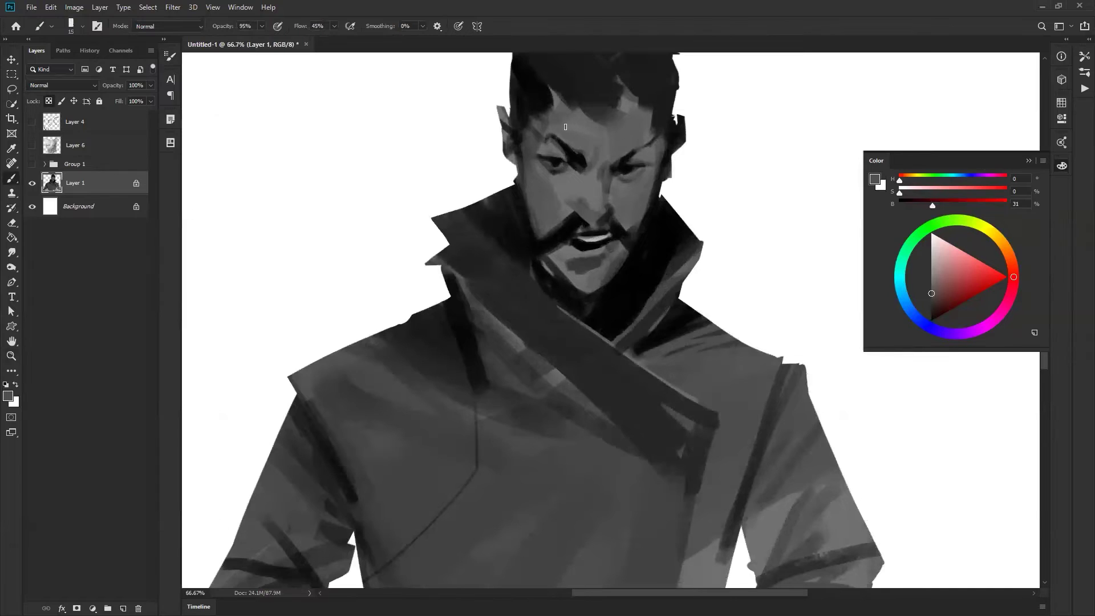
Paint black shadows and a light highlight across the hair above the forehead
mouse_move(567, 104)
left_mouse_down()
mouse_move(593, 174)
mouse_move(625, 215)
left_mouse_up()
key("d")
key("bracketright")
key("bracketright")
key("bracketright")
key("bracketright")
key("bracketright")
key("bracketright")
mouse_move(587, 173)
left_mouse_down()
mouse_move(638, 212)
mouse_move(630, 176)
mouse_move(650, 162)
mouse_move(681, 186)
mouse_move(696, 176)
mouse_move(693, 137)
left_mouse_up()
key("bracketright")
key("x")
mouse_move(590, 153)
left_mouse_down()
mouse_move(616, 143)
mouse_move(674, 158)
left_mouse_up()
key("x")
Blend the hair and forehead with sampled greys and darken the hairline in black
left_click(592, 134, "alt")
mouse_move(600, 135)
left_mouse_down()
mouse_move(582, 138)
mouse_move(645, 134)
mouse_move(677, 155)
mouse_move(649, 134)
mouse_move(665, 142)
mouse_move(648, 154)
mouse_move(675, 159)
mouse_move(677, 178)
mouse_move(576, 141)
mouse_move(562, 152)
mouse_move(564, 198)
mouse_move(547, 154)
left_mouse_up()
left_click(619, 138, "alt")
left_click(619, 121, "alt")
left_click(643, 124, "alt")
key("d")
mouse_move(580, 189)
left_mouse_down()
mouse_move(552, 130)
mouse_move(585, 185)
left_mouse_up()
Refine the shading of the temple and cheek beside the eye with greys sampled from the face
key("bracketleft")
key("bracketleft")
key("bracketleft")
key("bracketleft")
left_click(561, 235, "alt")
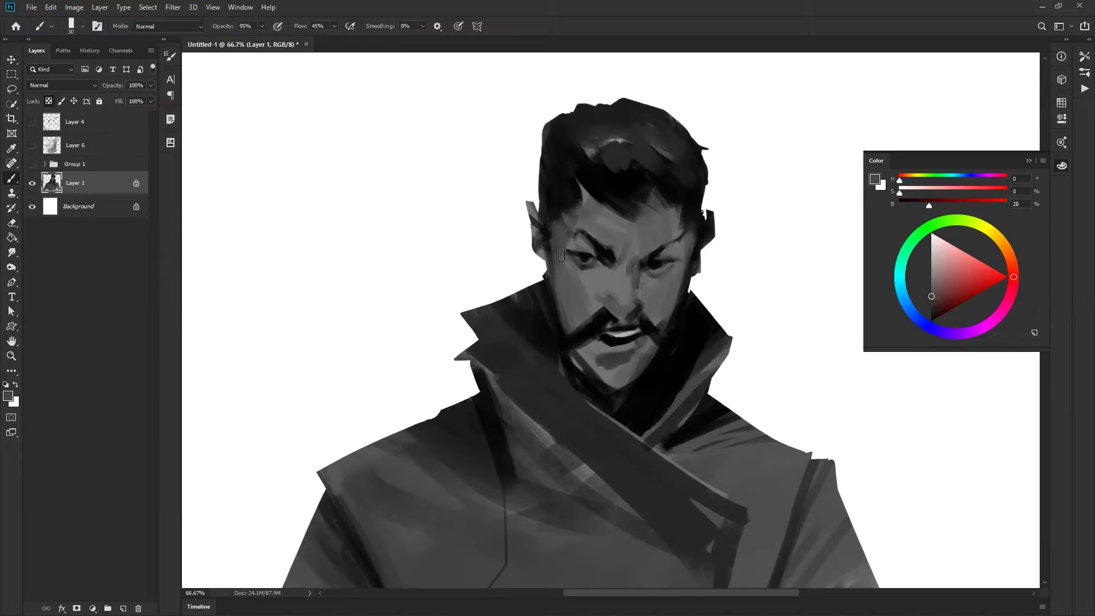
left_click(575, 238, "alt")
key("bracketright")
key("d")
key("x")
left_click(573, 264, "alt")
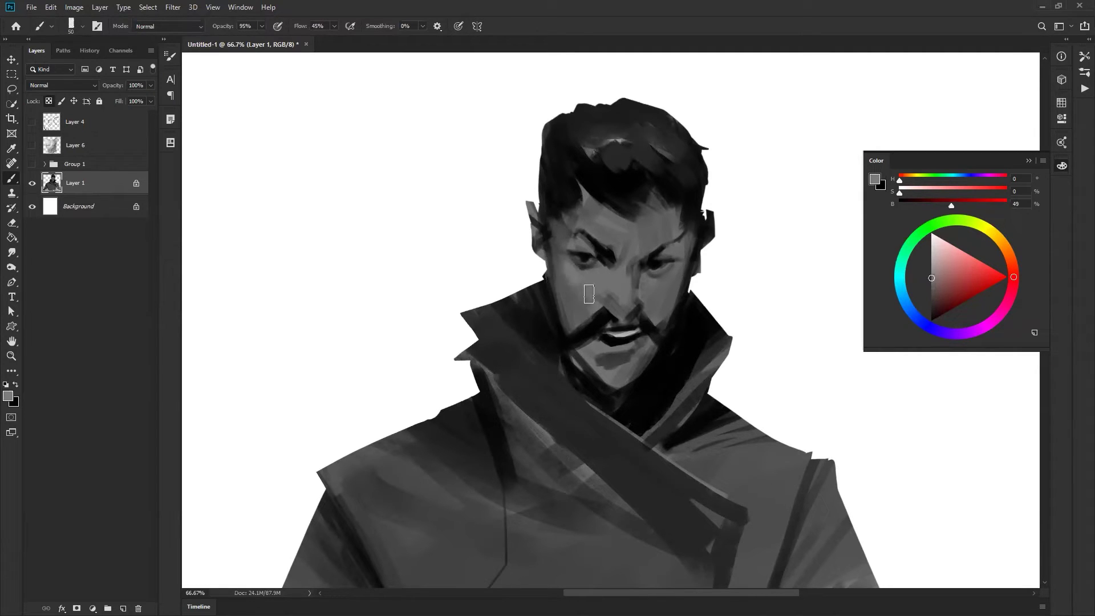
key("bracketleft")
key("bracketleft")
key("bracketleft")
key("bracketleft")
key("bracketleft")
key("bracketleft")
key("bracketleft")
key("bracketright")
key("bracketright")
key("bracketright")
key("bracketright")
key("bracketright")
Unlock the layer's transparent pixels and trim the head's outer edge around the far ear with a 30 px eraser
mouse_move(708, 212)
left_mouse_down()
mouse_move(709, 241)
mouse_move(698, 247)
left_mouse_up()
key("ctrl+space")
left_click_drag(684, 341, 681, 370)
left_click_drag(705, 319, 678, 251)
key("slash")
key("e")
left_click_drag(654, 147, 655, 165)
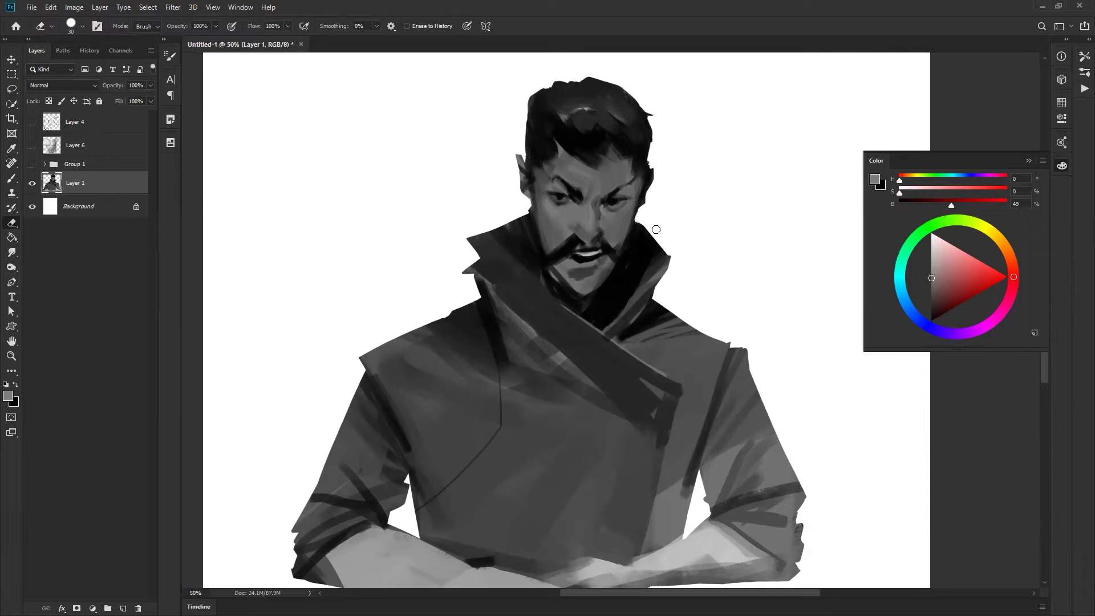
Refine the nose and the area above the moustache with sampled greys and black
key("z")
left_click(620, 244, "alt")
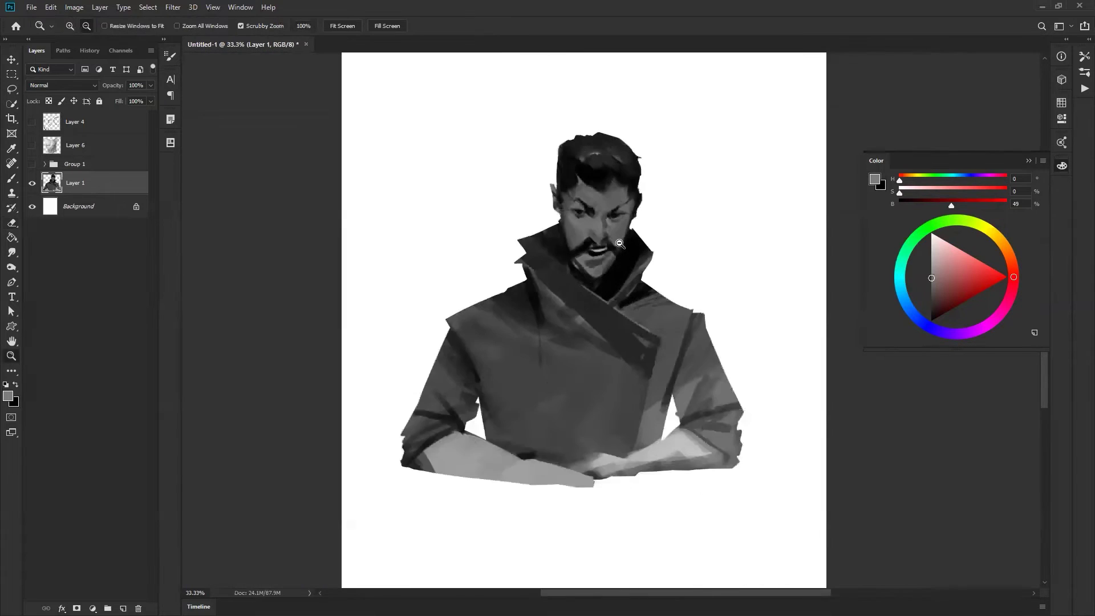
left_click(620, 244, "alt")
left_click(620, 245, "alt")
left_click(611, 234)
left_click(611, 234)
left_click(628, 249)
key("b")
key("d")
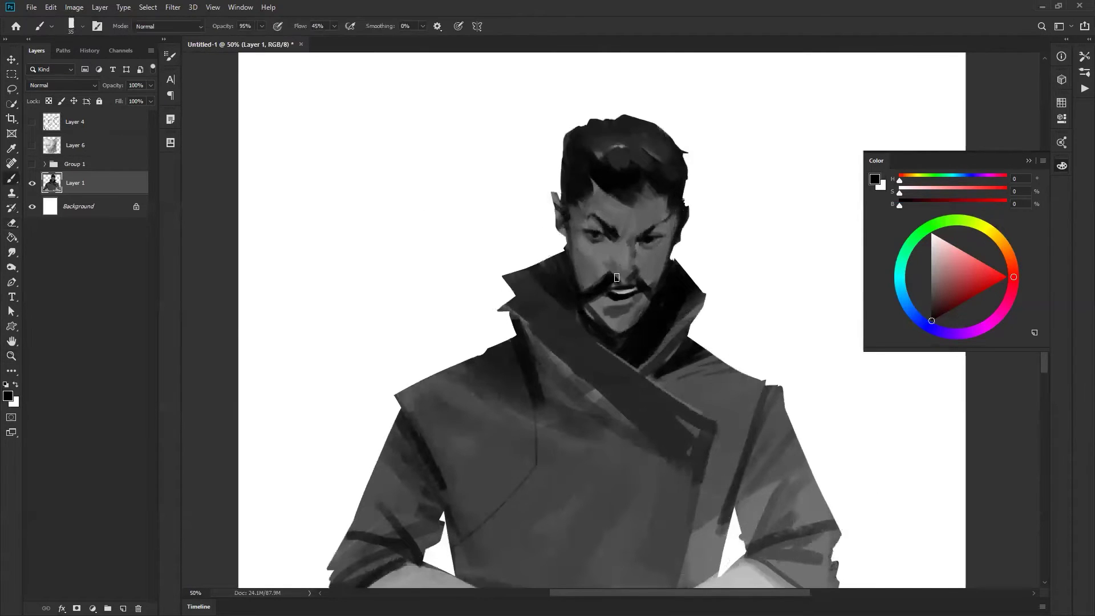
key("bracketright")
key("bracketright")
left_click(619, 264, "alt")
left_click(622, 270, "alt")
key("d")
key("bracketleft")
Flip the canvas horizontally and reshape the moustache and mouth with black and sampled greys
key("ctrl+shift+h")
left_click_drag(688, 231, 743, 170)
left_click_drag(674, 264, 652, 268)
key("bracketright")
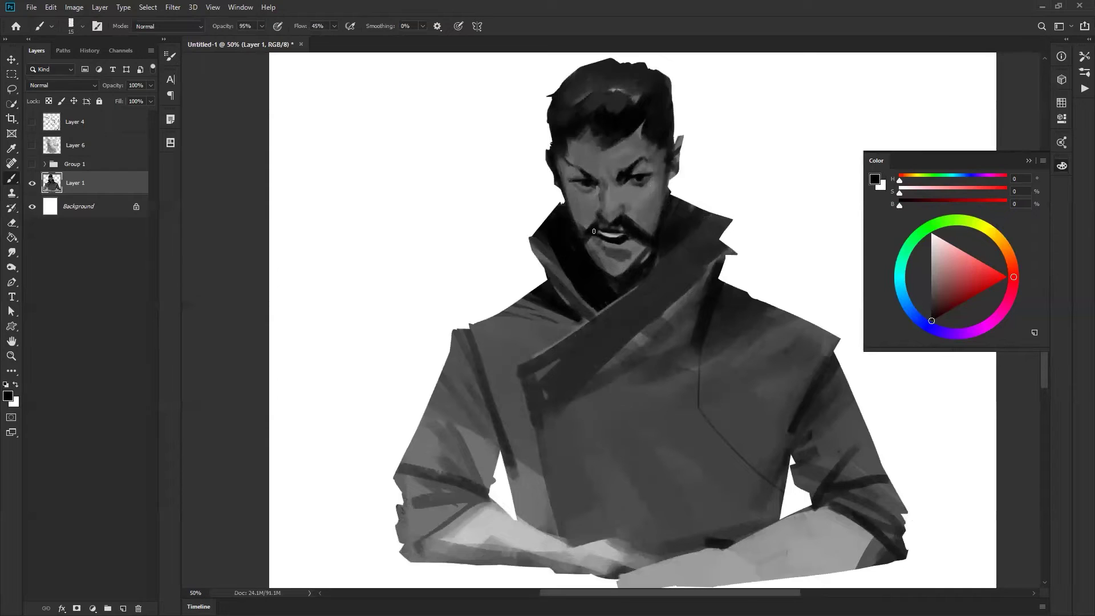
key("bracketright")
key("bracketright")
key("bracketright")
key("bracketright")
key("bracketright")
left_click(610, 235, "alt")
left_click(586, 246, "alt")
Paint a dark beard along the jaw and chin with sampled greys and black, and flip the canvas back
key("bracketright")
key("bracketright")
left_click(649, 252, "alt")
left_click(618, 284, "alt")
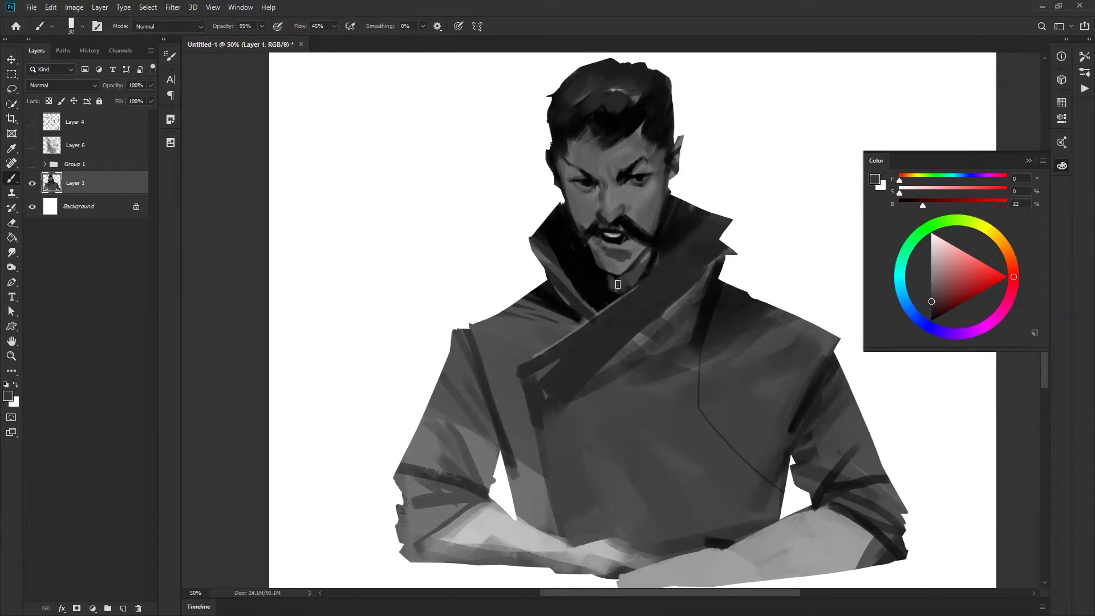
left_click(648, 267, "alt")
mouse_move(644, 252)
left_mouse_down()
mouse_move(637, 285)
mouse_move(603, 279)
mouse_move(622, 295)
mouse_move(643, 277)
mouse_move(609, 286)
left_mouse_up()
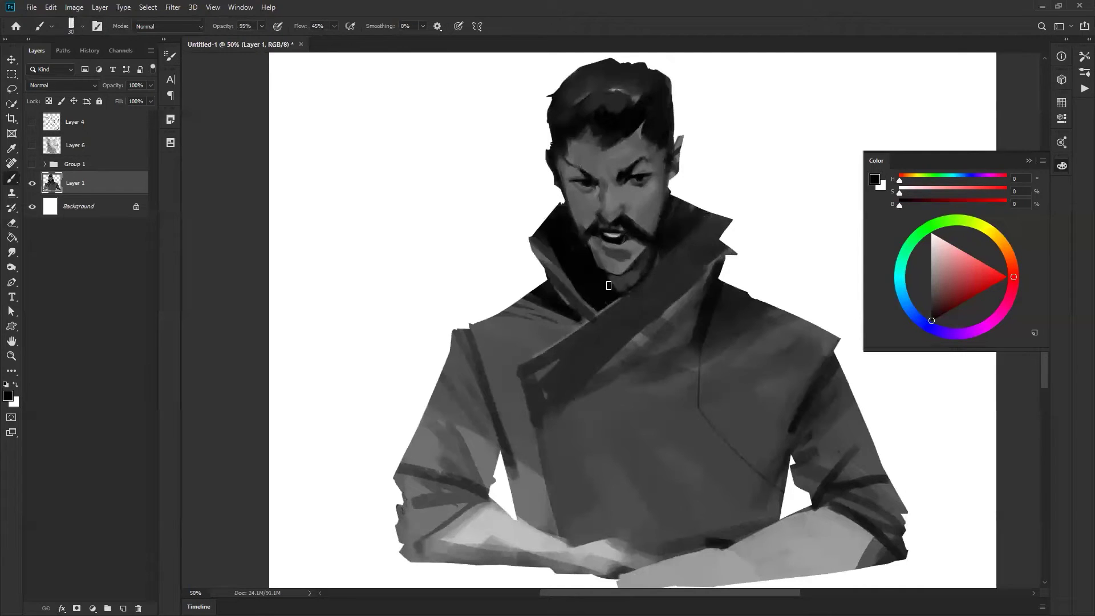
key("z")
mouse_move(619, 346)
left_mouse_down()
mouse_move(611, 376)
mouse_move(636, 350)
left_mouse_up()
key("ctrl+shift+h")
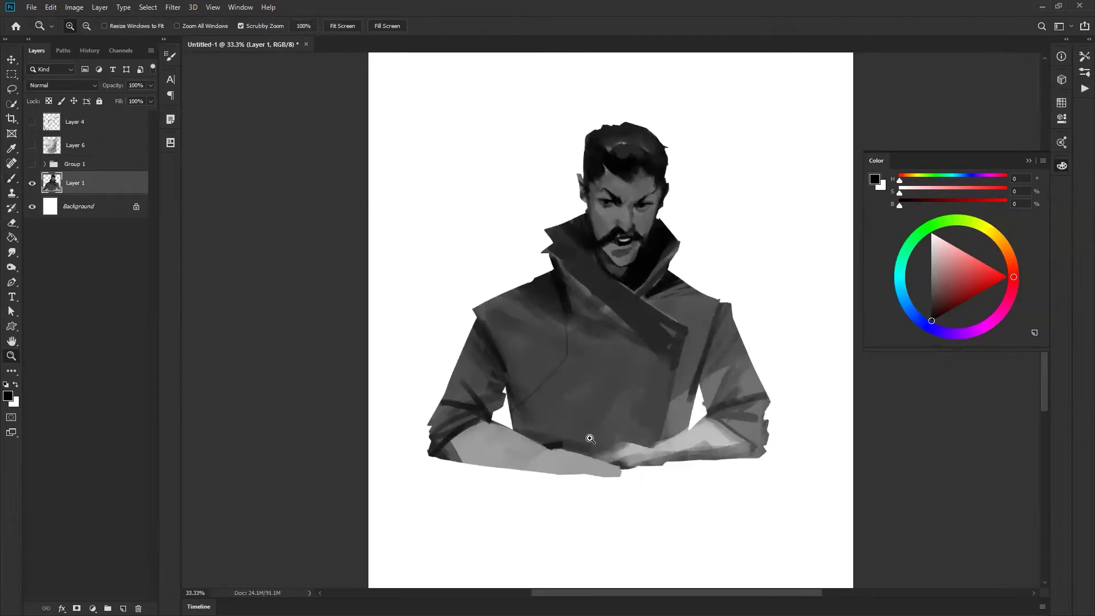
Lock the layer's transparent pixels and paint the bare near forearm with the sampled coat grey, extending the sleeve to the wrist
key("b")
left_click(582, 463, "alt")
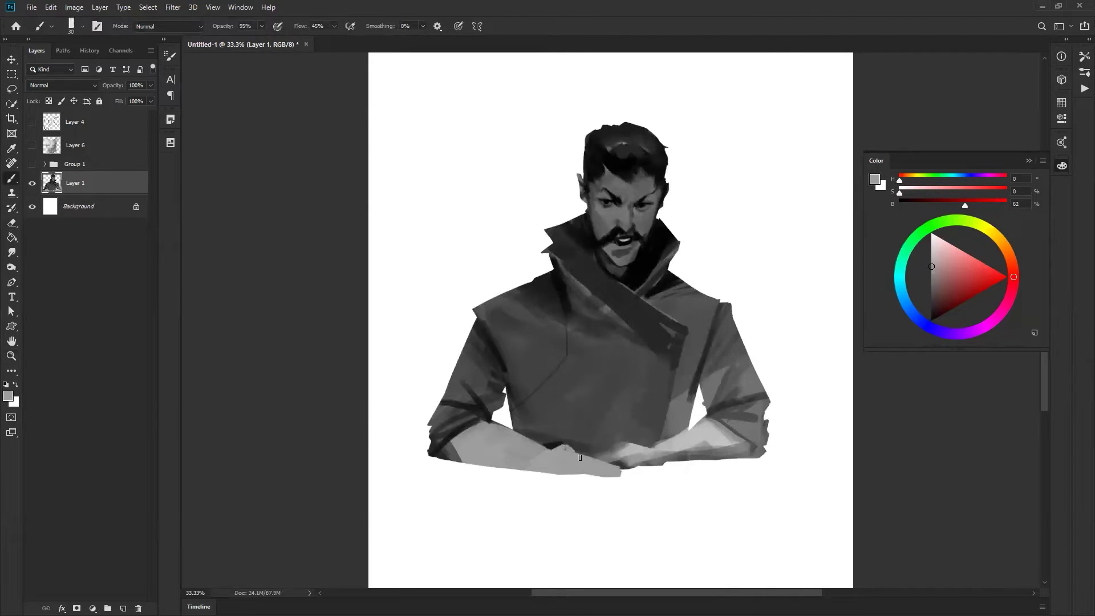
left_click(478, 386, "alt")
key("slash")
key("bracketright")
key("bracketright")
key("bracketright")
key("bracketright")
mouse_move(488, 424)
left_mouse_down()
mouse_move(457, 448)
mouse_move(496, 433)
mouse_move(542, 453)
mouse_move(533, 444)
mouse_move(457, 457)
mouse_move(511, 474)
mouse_move(456, 442)
left_mouse_up()
Darken the extended forearm sleeve with strokes of a large black brush
key("bracketright")
key("bracketright")
key("bracketright")
key("bracketright")
key("bracketright")
key("bracketright")
key("d")
left_click_drag(442, 411, 502, 462)
key("bracketleft")
Paint a black band down the coat's front edge from the collar flap to the waist
left_click_drag(715, 353, 705, 411)
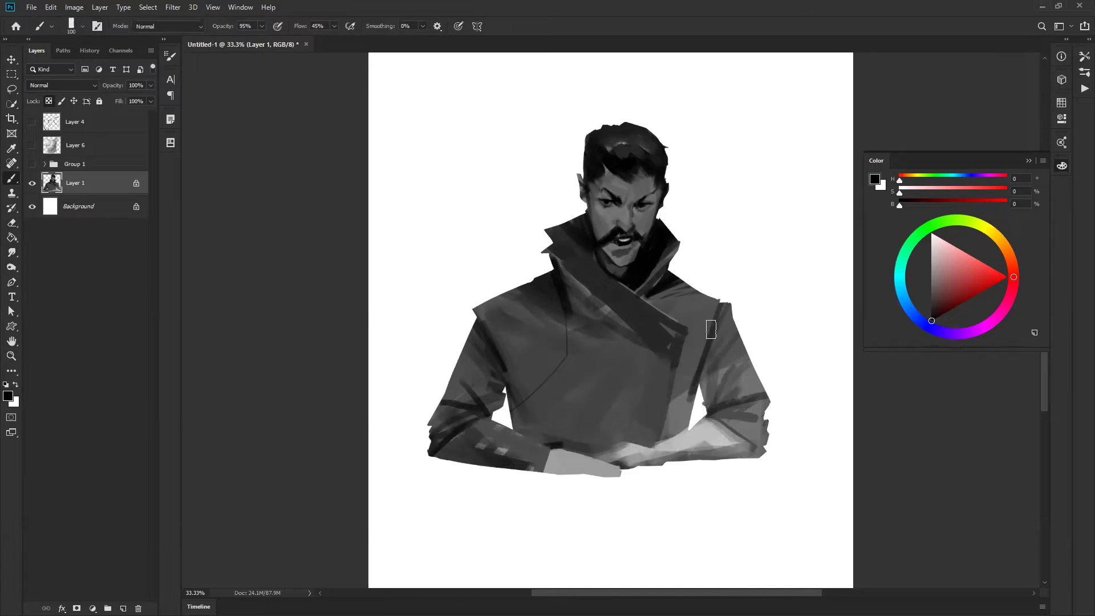
key("bracketleft")
key("bracketleft")
key("bracketleft")
key("bracketleft")
key("bracketleft")
key("bracketleft")
key("bracketleft")
key("bracketleft")
key("bracketleft")
key("bracketleft")
key("bracketleft")
key("bracketleft")
key("bracketleft")
key("bracketright")
key("bracketright")
key("bracketright")
key("bracketright")
key("bracketright")
key("bracketright")
key("bracketright")
key("bracketright")
mouse_move(685, 332)
left_mouse_down()
mouse_move(663, 443)
mouse_move(682, 332)
mouse_move(687, 412)
mouse_move(664, 411)
mouse_move(682, 400)
mouse_move(684, 425)
left_mouse_up()
Block in a black patch on the shoulder beside the end of the collar flap
key("bracketright")
key("bracketright")
mouse_move(687, 328)
left_mouse_down()
mouse_move(721, 291)
mouse_move(678, 320)
left_mouse_up()
key("bracketleft")
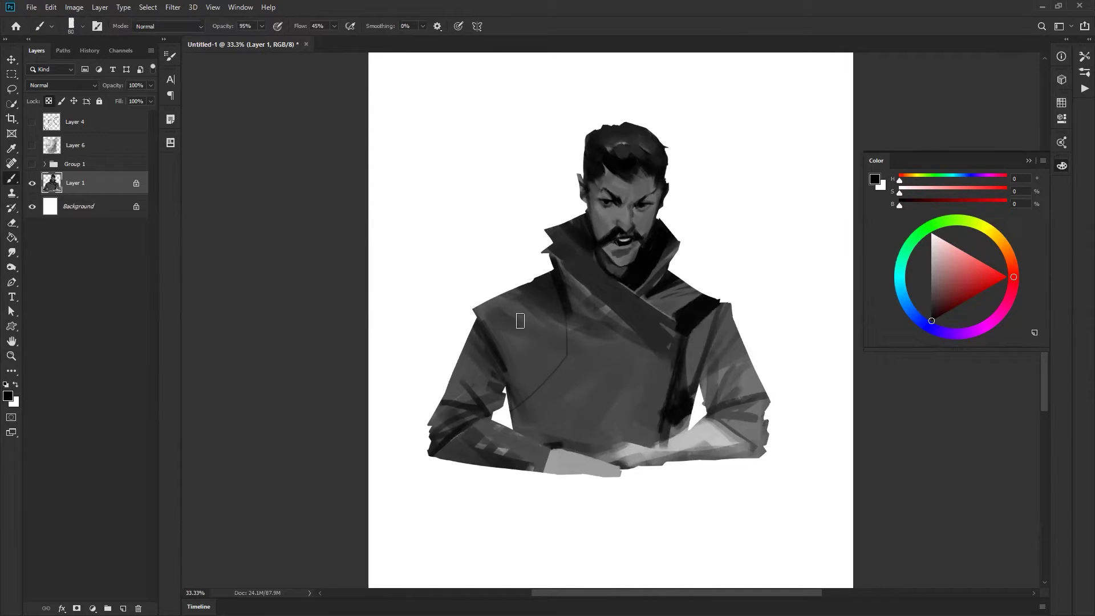
Paint a matching black patch over the opposite shoulder's edge
left_click_drag(474, 308, 508, 342)
key("ctrl+z")
mouse_move(477, 302)
left_mouse_down()
mouse_move(504, 346)
mouse_move(498, 320)
left_mouse_up()
key("bracketright")
key("bracketright")
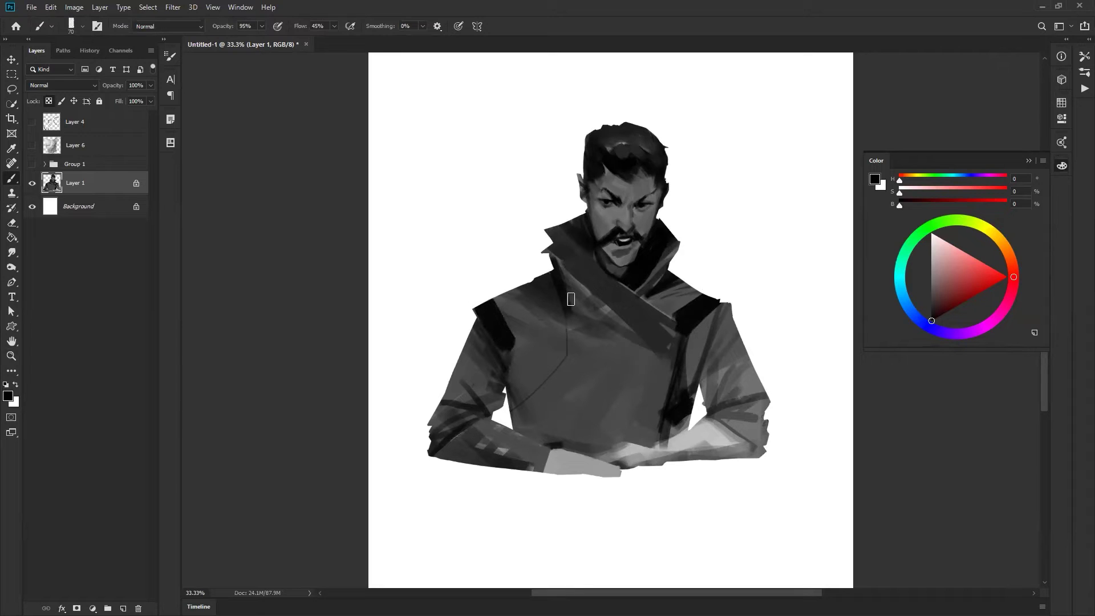
Paint a broad black band slanting across the chest to the coat's front edge with a 60 px brush
key("bracketleft")
left_click_drag(573, 363, 657, 381)
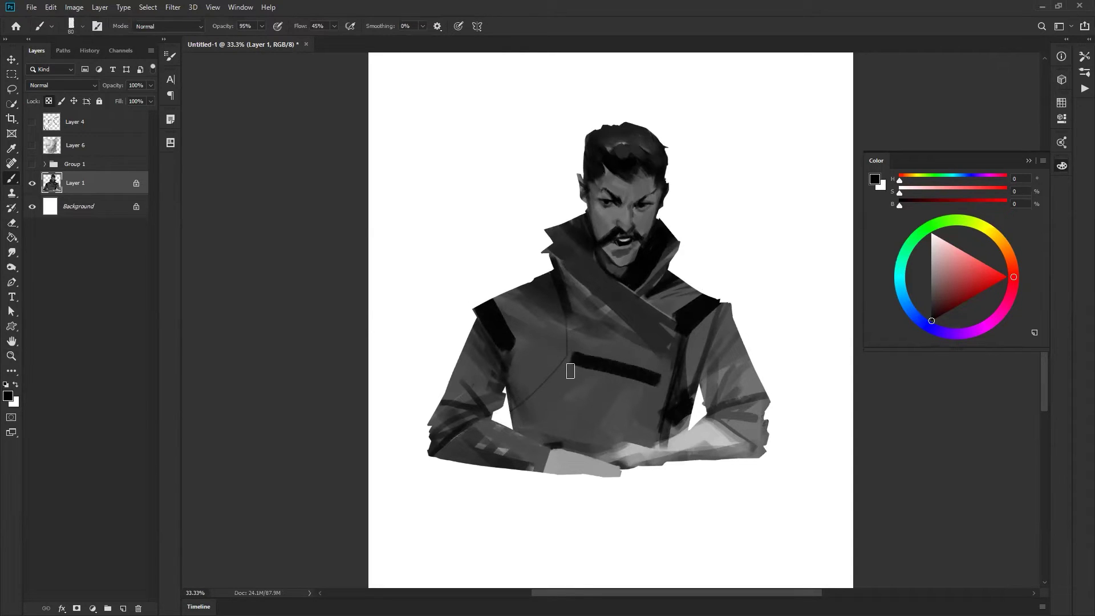
key("ctrl+z")
left_click_drag(570, 351, 659, 388)
key("bracketleft")
key("bracketleft")
key("ctrl+z")
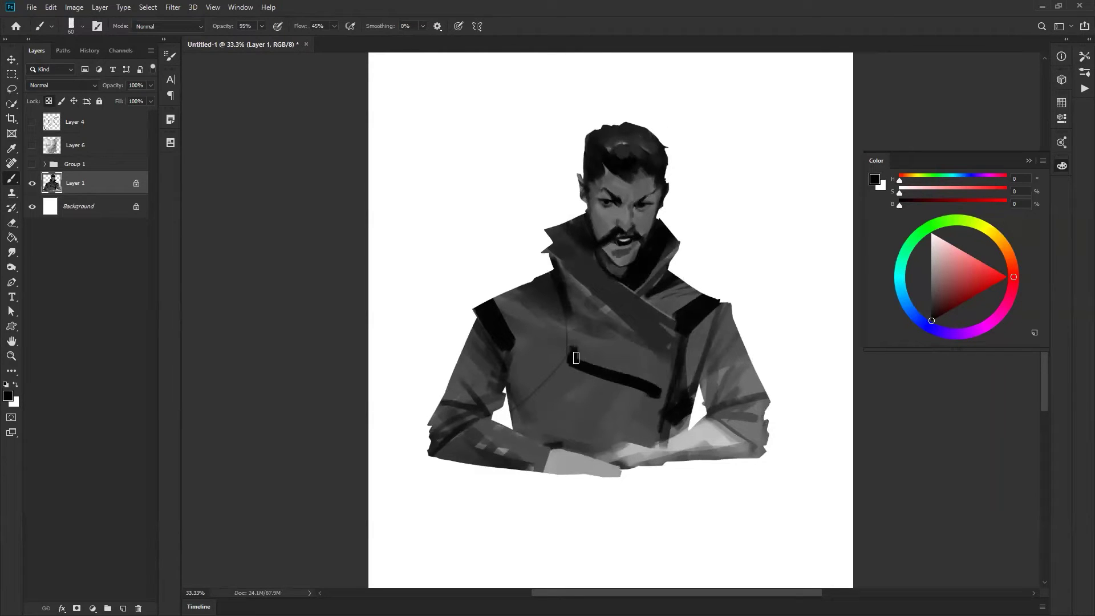
mouse_move(569, 356)
left_mouse_down()
mouse_move(670, 386)
mouse_move(575, 347)
mouse_move(671, 373)
mouse_move(651, 381)
mouse_move(618, 365)
mouse_move(657, 381)
mouse_move(645, 400)
left_mouse_up()
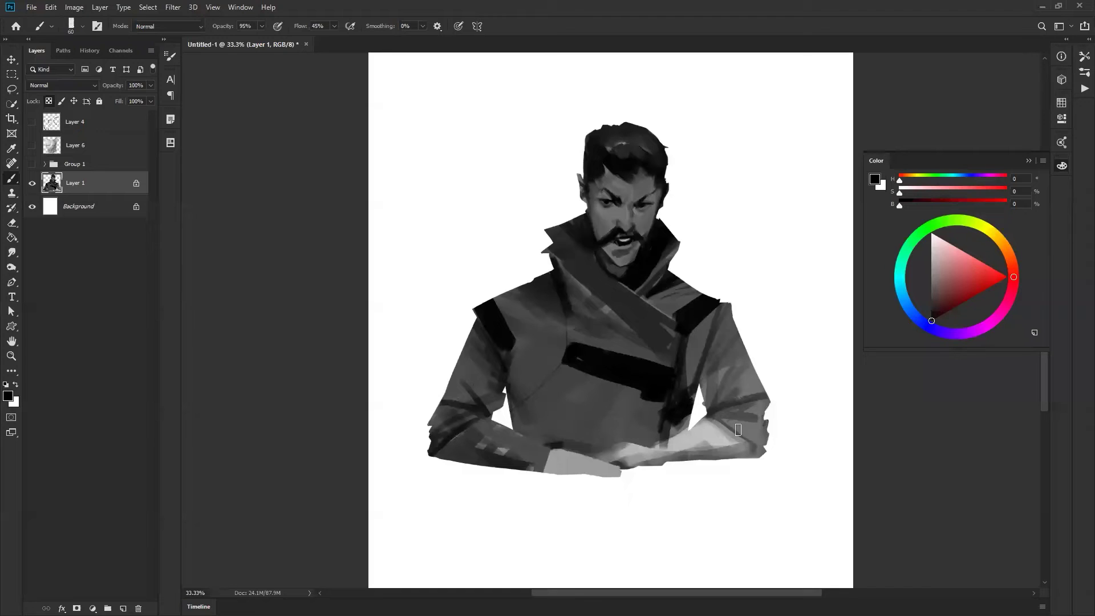
Paint the light forearm and its cuff black, and add black bands around both sleeves near the elbows
mouse_move(664, 442)
left_mouse_down()
mouse_move(703, 457)
mouse_move(712, 430)
mouse_move(761, 467)
left_mouse_up()
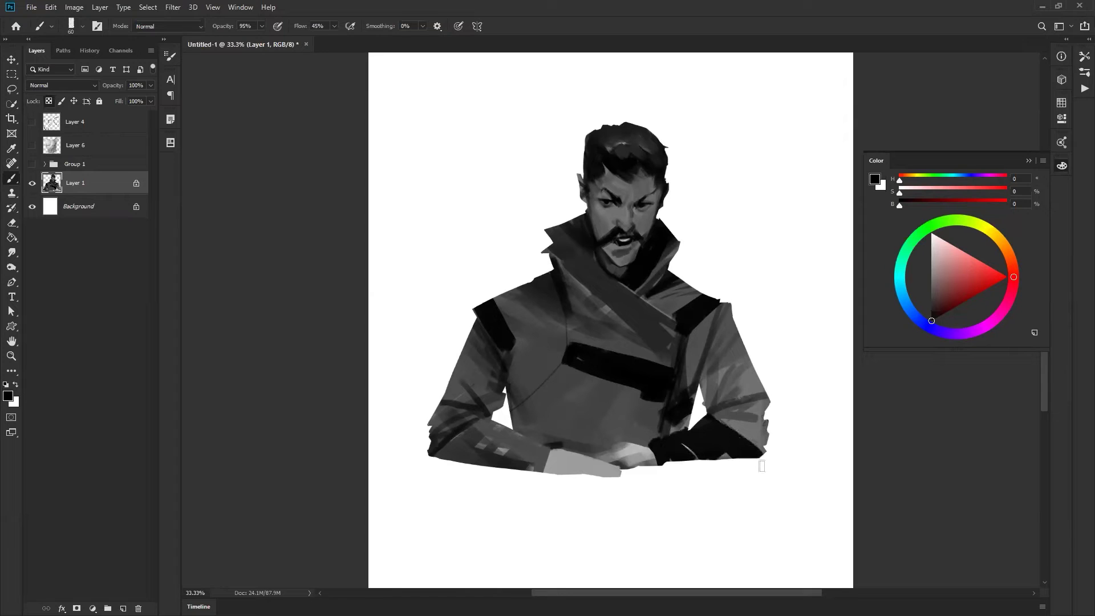
mouse_move(692, 451)
left_mouse_down()
mouse_move(725, 459)
mouse_move(754, 437)
left_mouse_up()
mouse_move(701, 412)
left_mouse_down()
mouse_move(772, 378)
mouse_move(769, 392)
left_mouse_up()
mouse_move(482, 412)
left_mouse_down()
mouse_move(470, 380)
mouse_move(504, 413)
mouse_move(470, 347)
mouse_move(508, 409)
left_mouse_up()
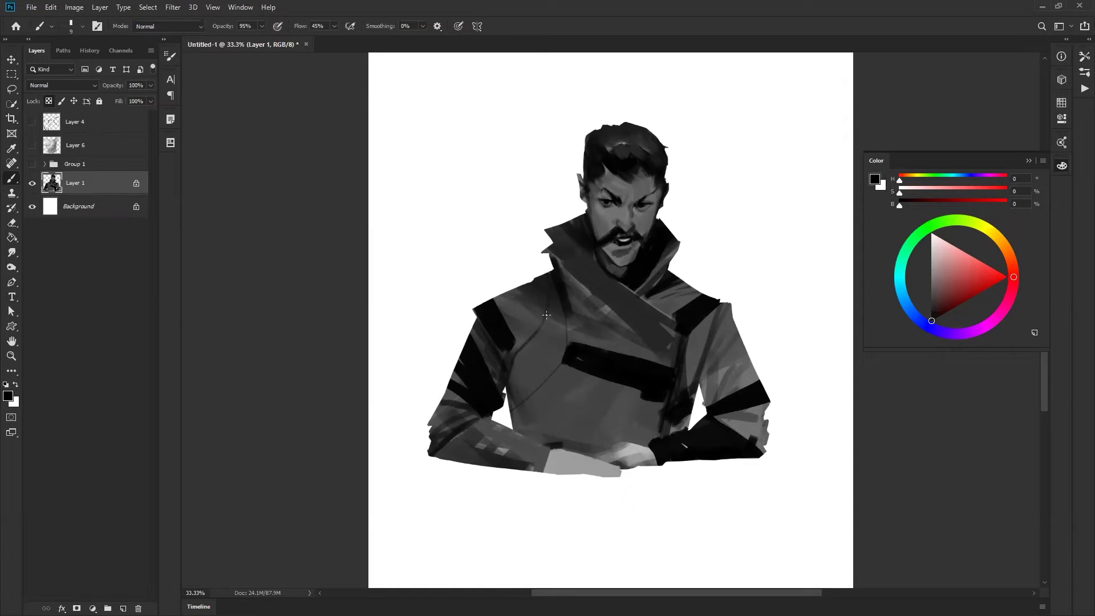
Darken the lower torso, forearms and hands with broad strokes of a soft black brush enlarged to 1000 px
right_click(579, 272)
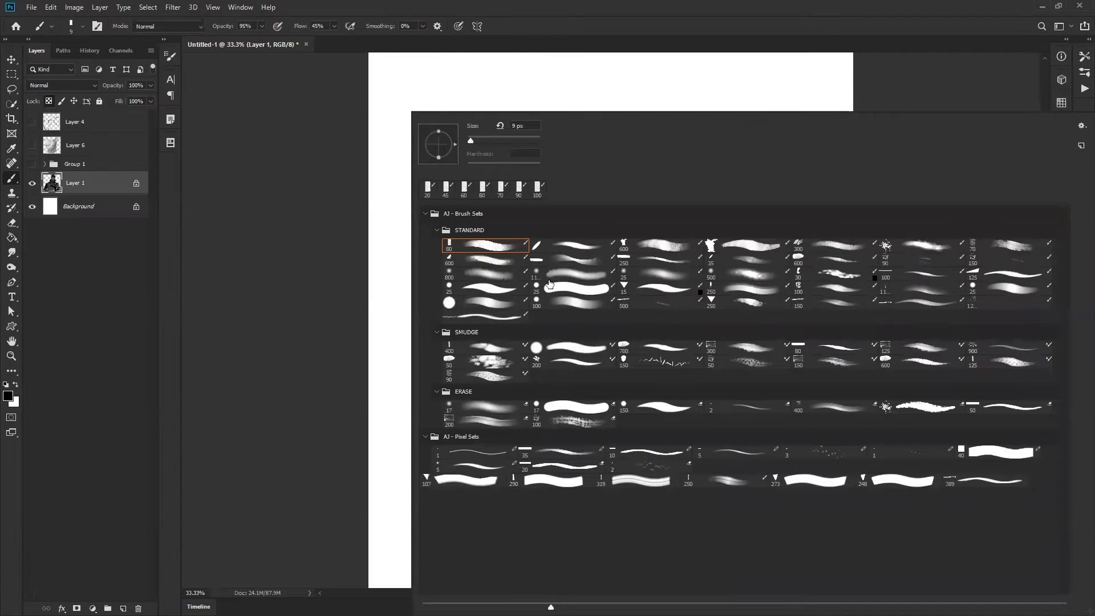
left_click(689, 277)
left_click(367, 409)
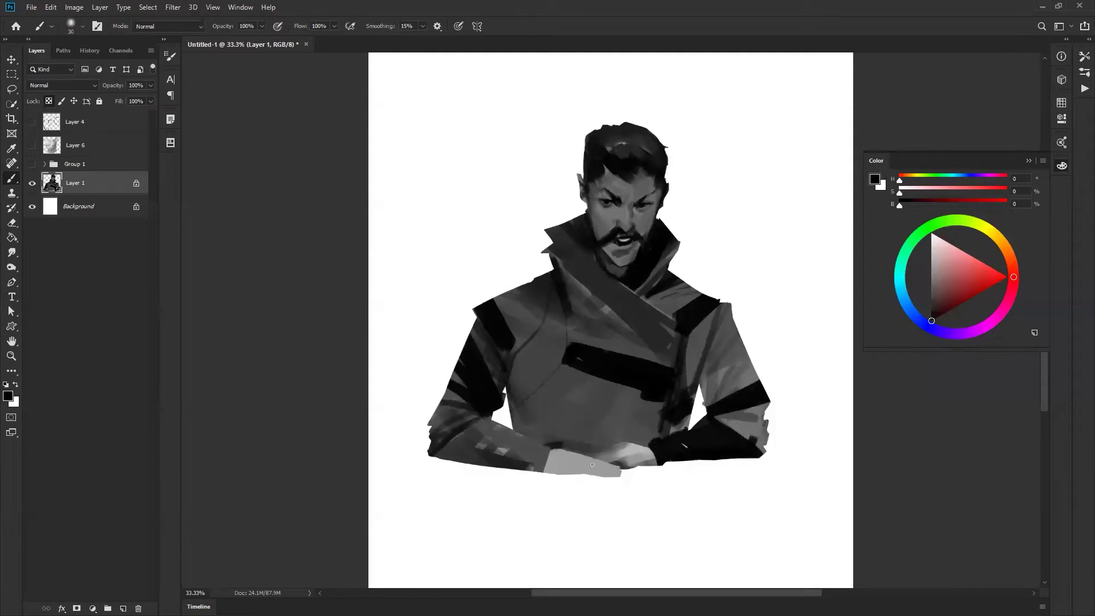
key("bracketright")
key("bracketright")
key("bracketright")
key("bracketright")
key("bracketright")
key("bracketright")
key("bracketright")
key("bracketright")
key("bracketright")
key("bracketright")
key("bracketright")
key("bracketright")
key("bracketright")
key("bracketright")
key("bracketright")
key("bracketright")
key("bracketright")
key("bracketright")
key("bracketright")
key("bracketright")
left_click_drag(441, 433, 819, 462)
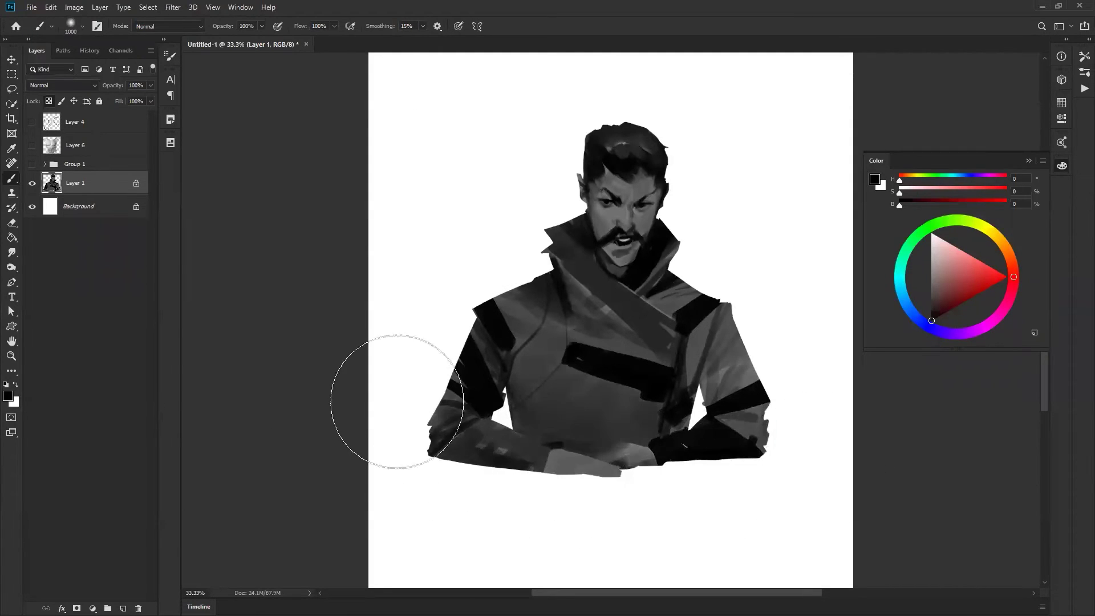
left_click_drag(554, 393, 672, 464)
Brighten the face with a smaller soft white brush set to Overlay mode
key("[")
key("[")
key("[")
key("[")
key("[")
key("[")
key("[")
key("[")
key("[")
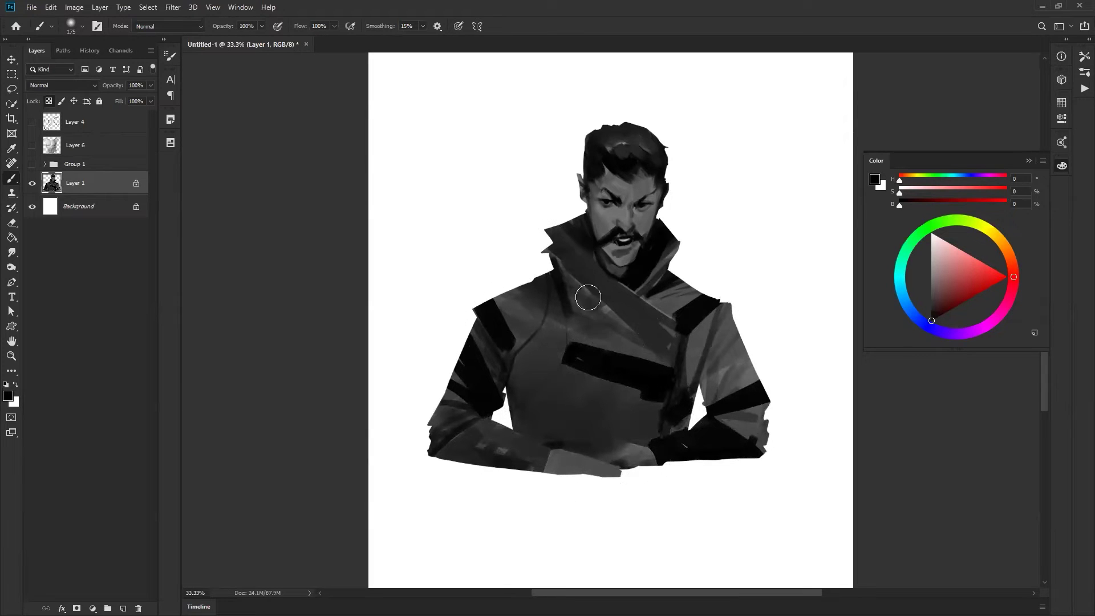
key("]")
key("]")
key("]")
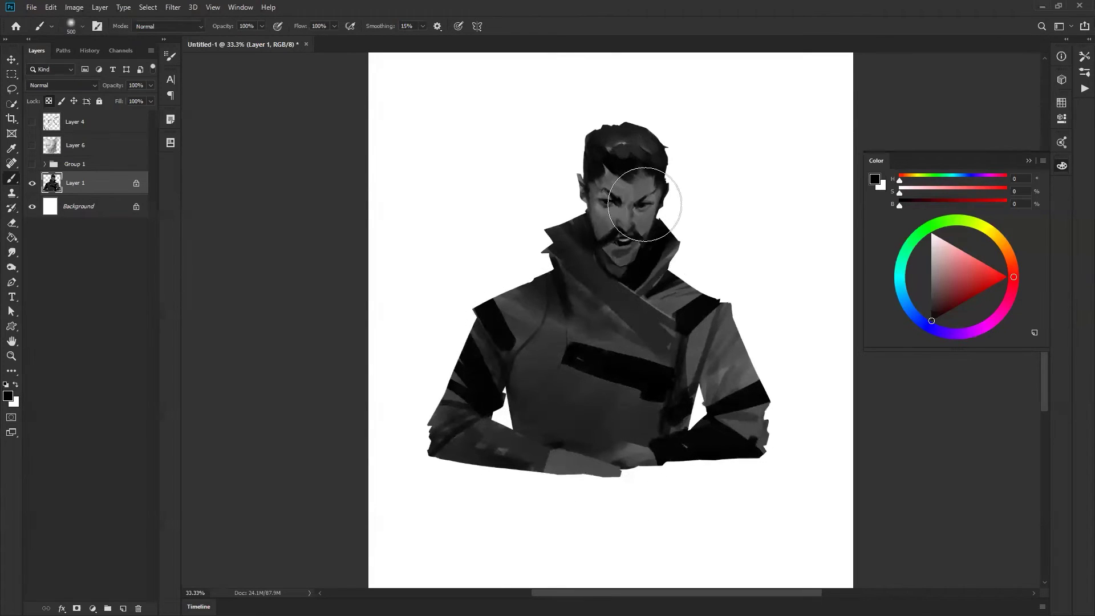
key("alt+shift+o")
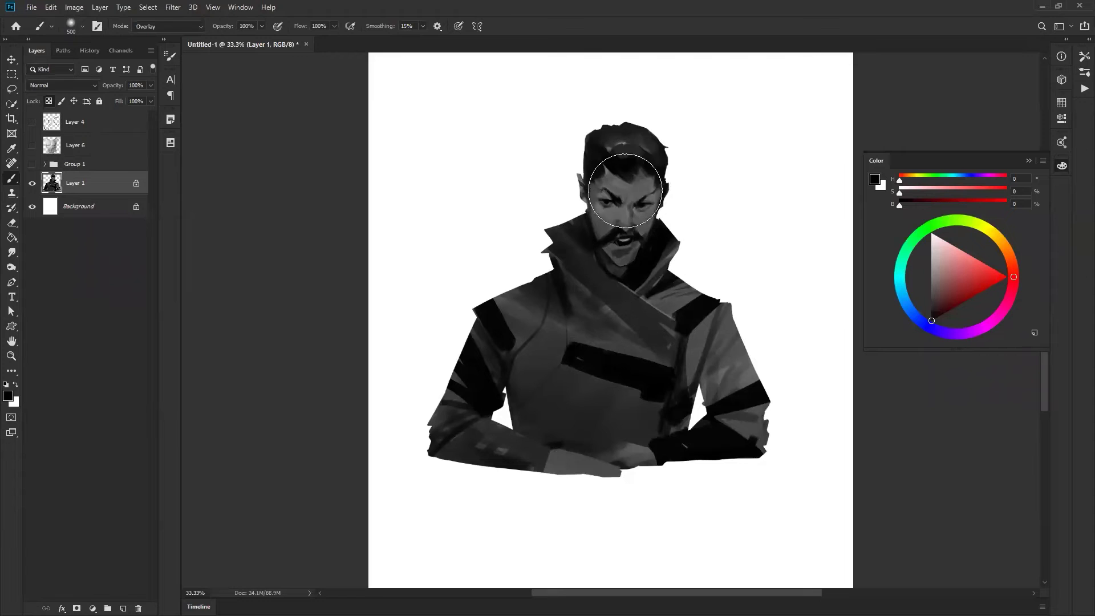
key("x")
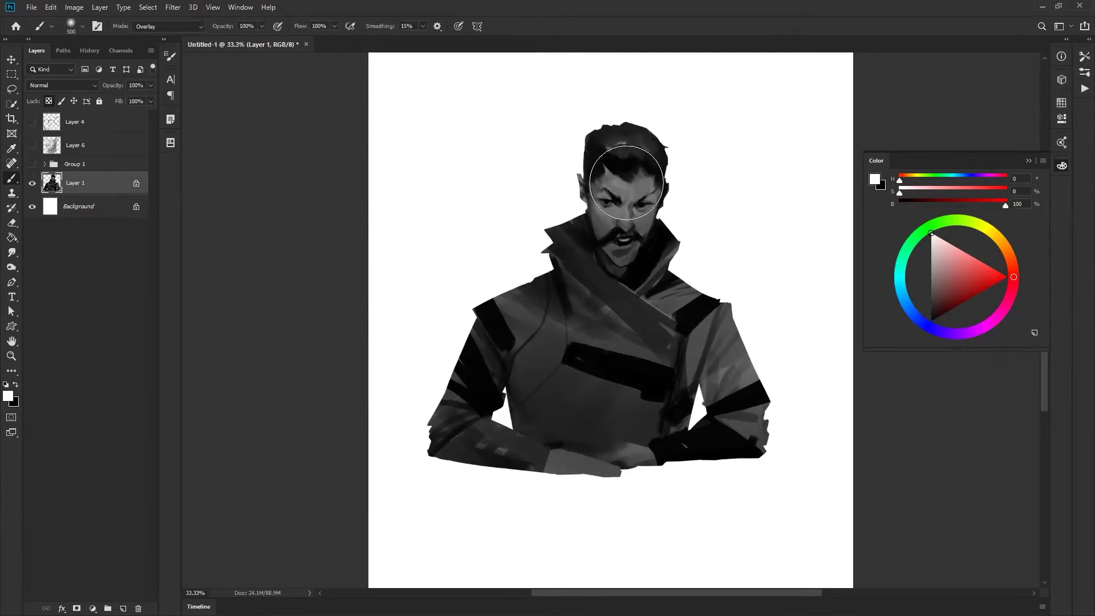
key("[")
mouse_move(619, 165)
left_mouse_down()
mouse_move(636, 186)
mouse_move(603, 147)
mouse_move(712, 166)
left_mouse_up()
Lighten the coat around both shoulders with the white Overlay brush, using 500 px for the second shoulder
mouse_move(718, 308)
left_mouse_down()
mouse_move(546, 271)
mouse_move(655, 320)
left_mouse_up()
key("bracketright")
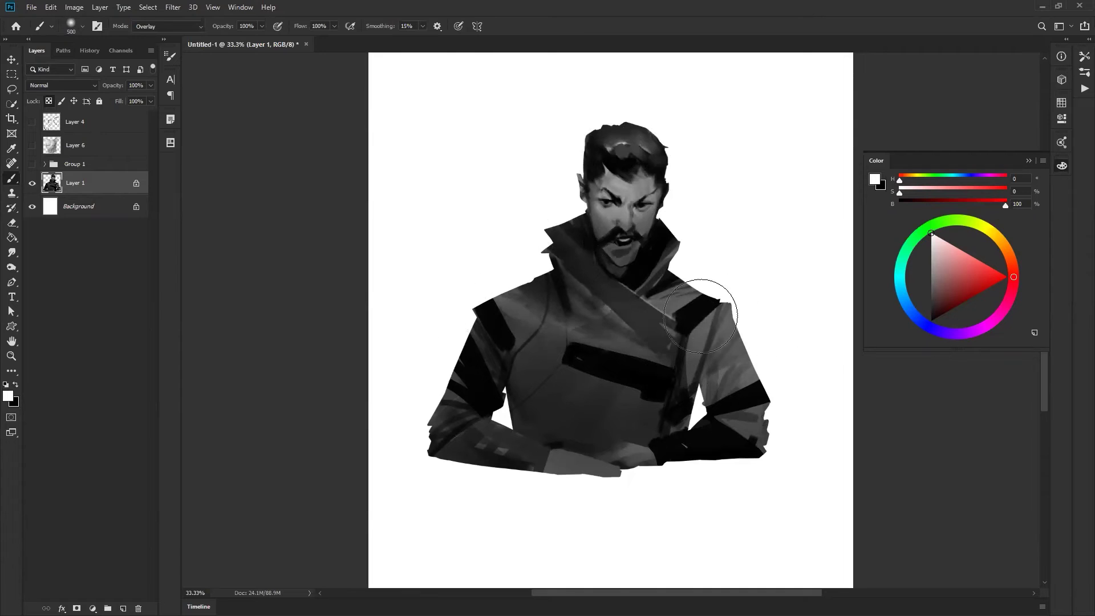
left_click_drag(493, 325, 509, 343)
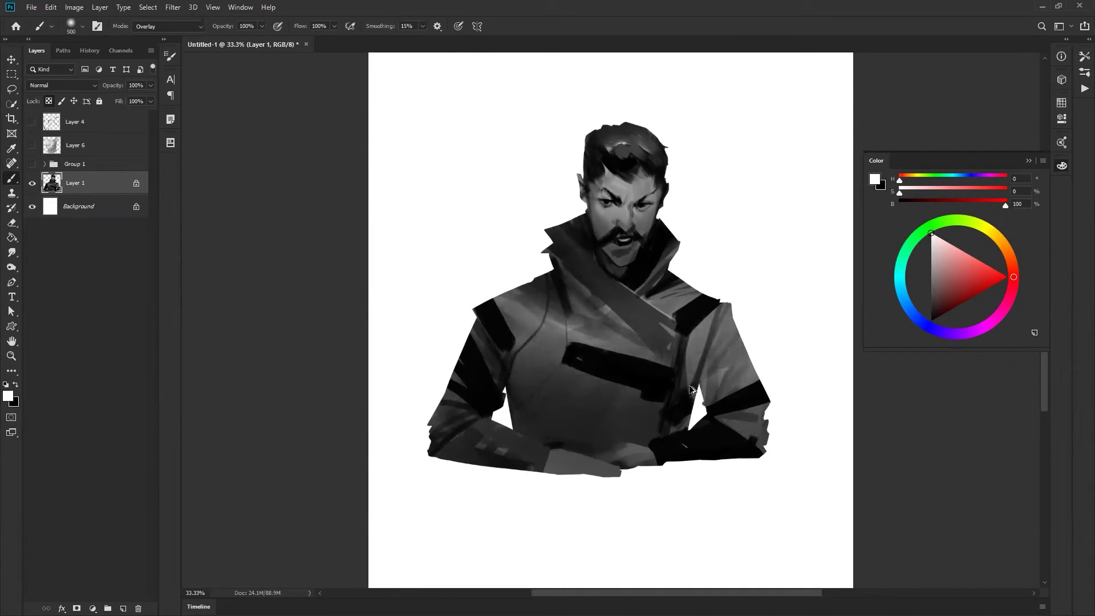
Mirror the image horizontally and darken the lighter upper sleeve with a 500 px soft black brush in Overlay mode
key("ctrl+z")
key("z")
left_click(683, 443, "alt")
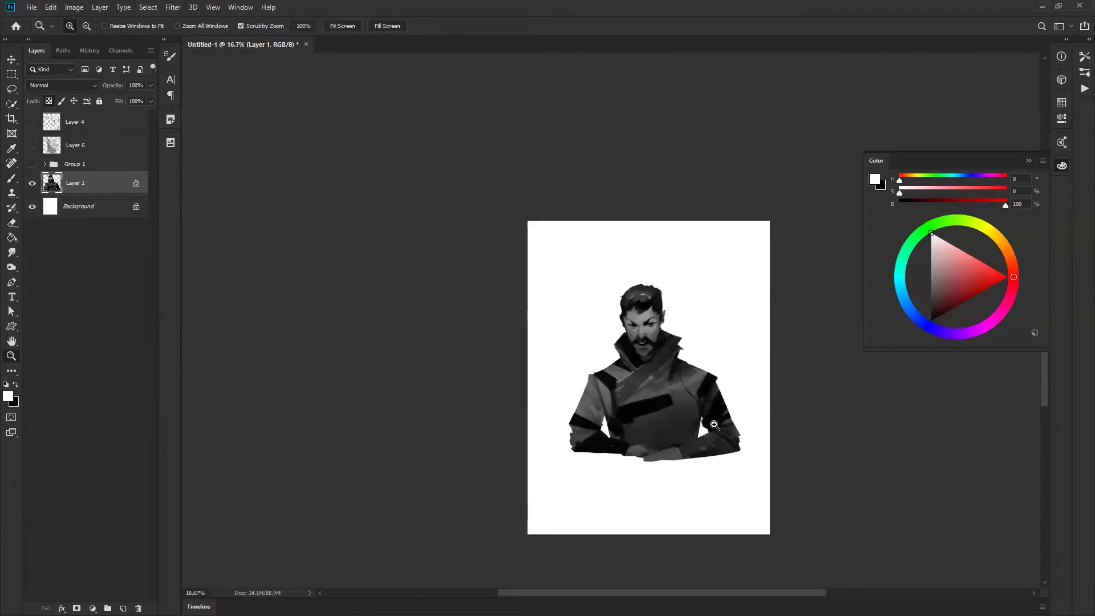
left_click_drag(710, 401, 735, 401)
key("b")
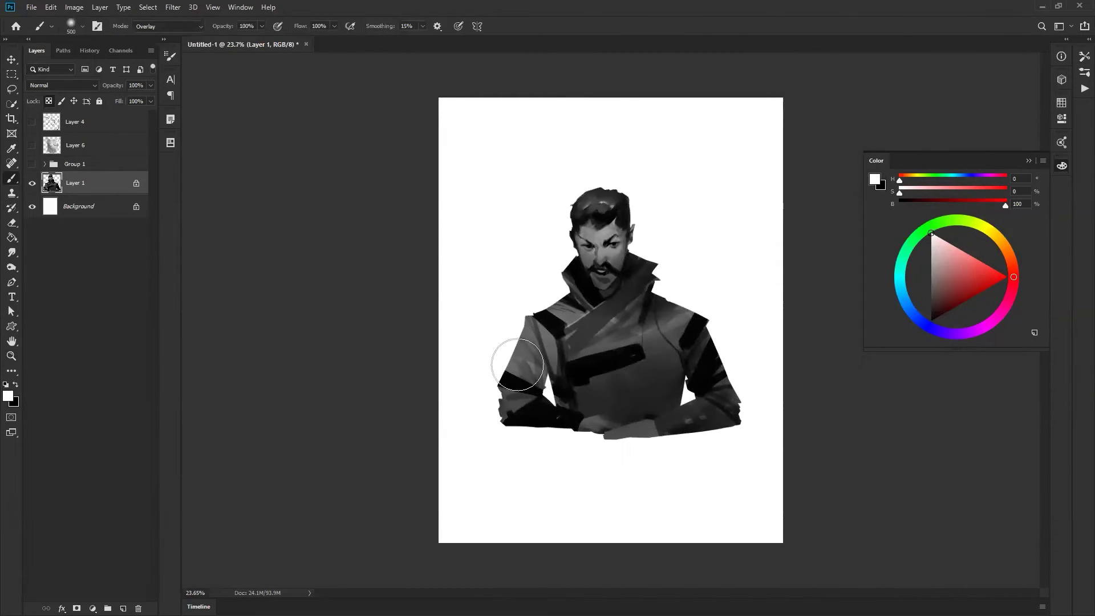
key("x")
left_click_drag(518, 361, 524, 418)
left_click_drag(534, 337, 503, 398)
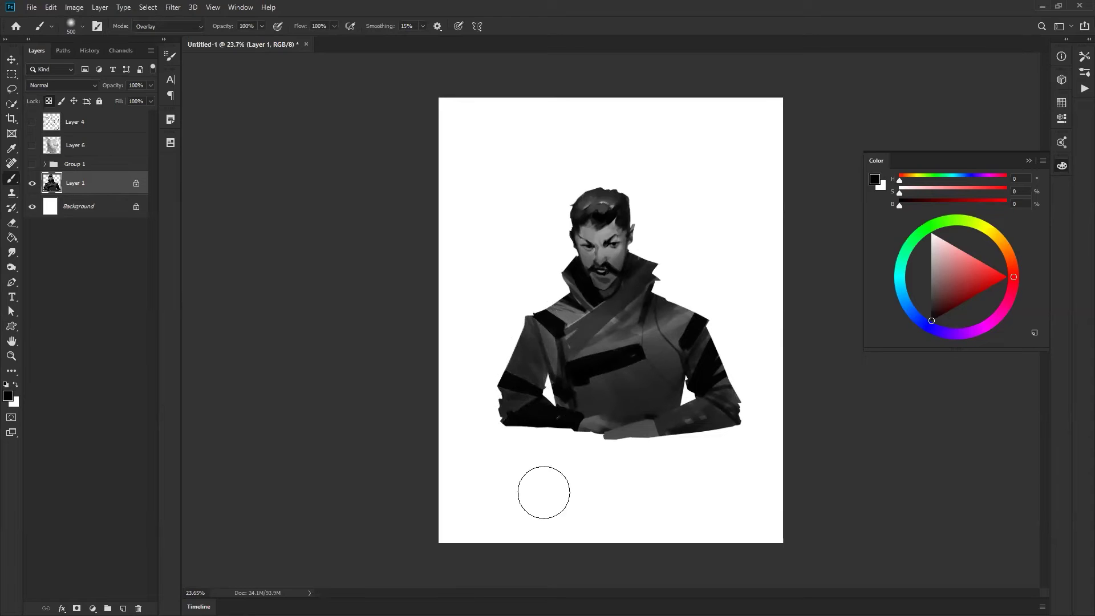
Select the first brush preset in the STANDARD set, with size 80 px and Normal mode, for painting the character
key("z")
key("ctrl+plus")
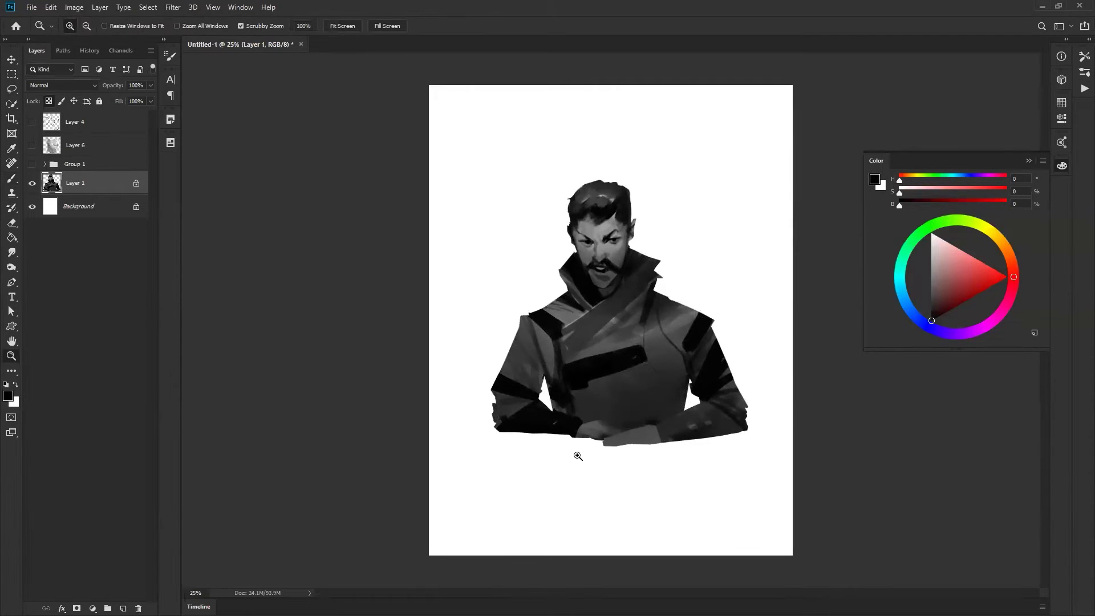
left_click(577, 457)
key("b")
right_click(650, 358)
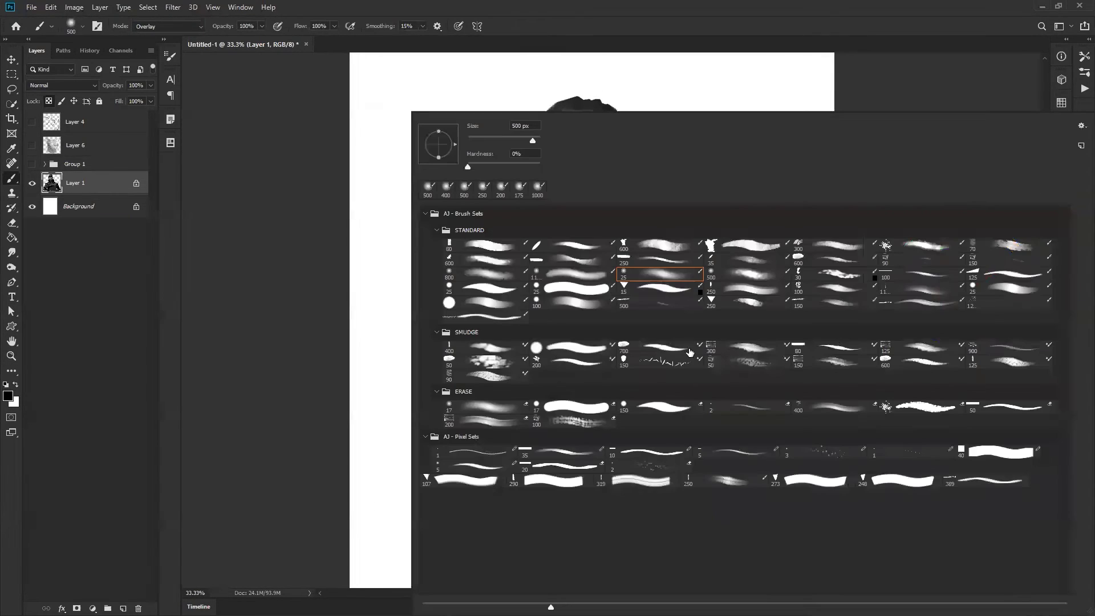
double_click(485, 247)
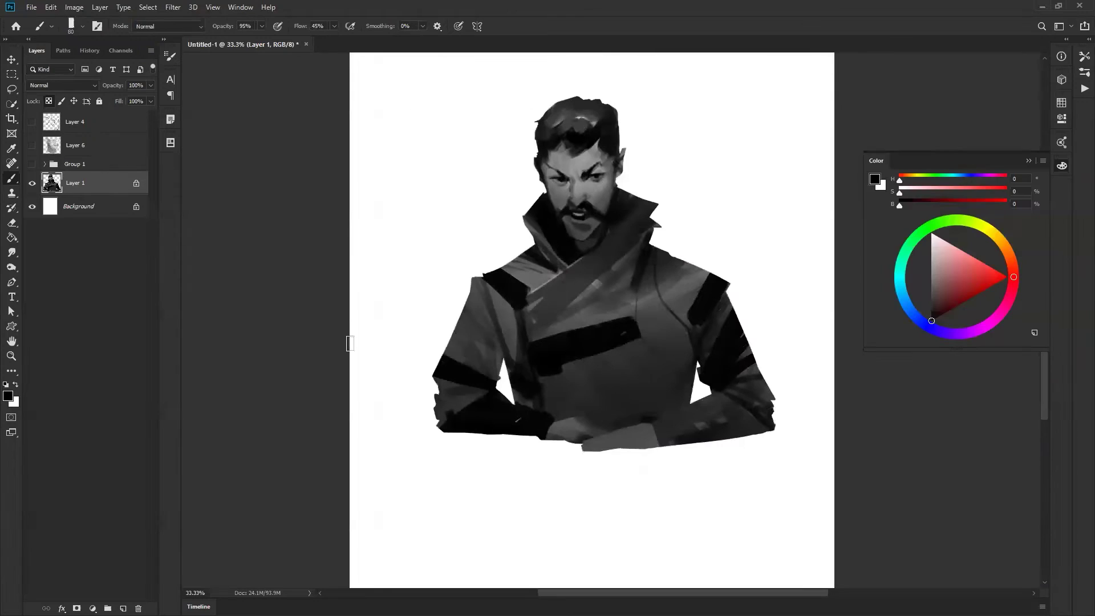
Unlock the transparent pixels of Layer 1 and erase a thin sliver along the outer edge of the viewer's-left sleeve
left_click(428, 320, "alt")
key("slash")
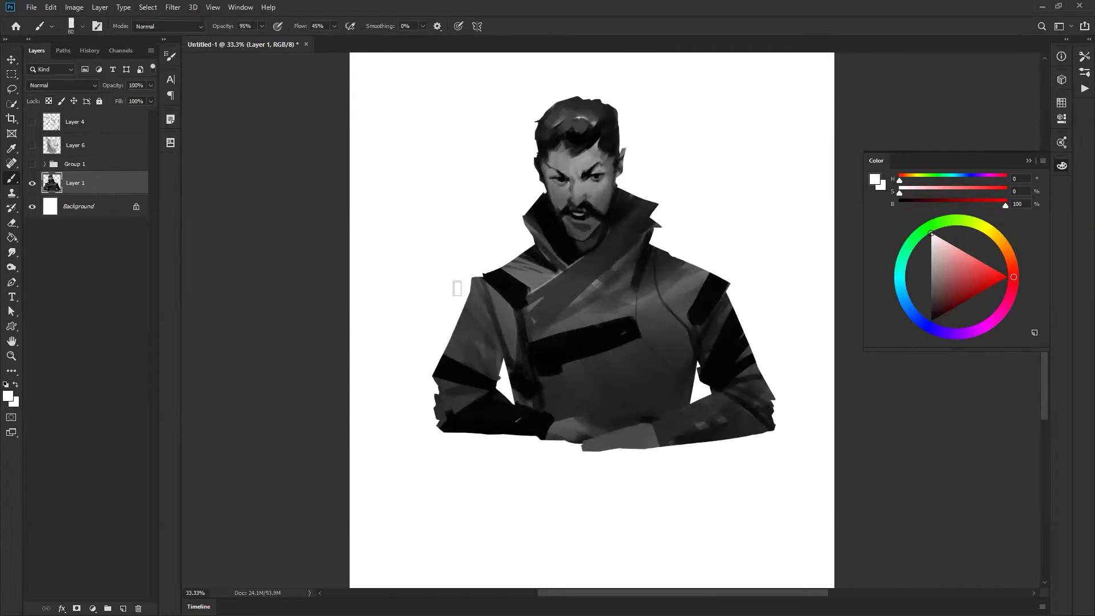
key("d")
key("bracketleft")
key("bracketleft")
key("bracketleft")
key("bracketleft")
key("bracketleft")
key("bracketleft")
key("e")
left_click_drag(469, 270, 452, 352)
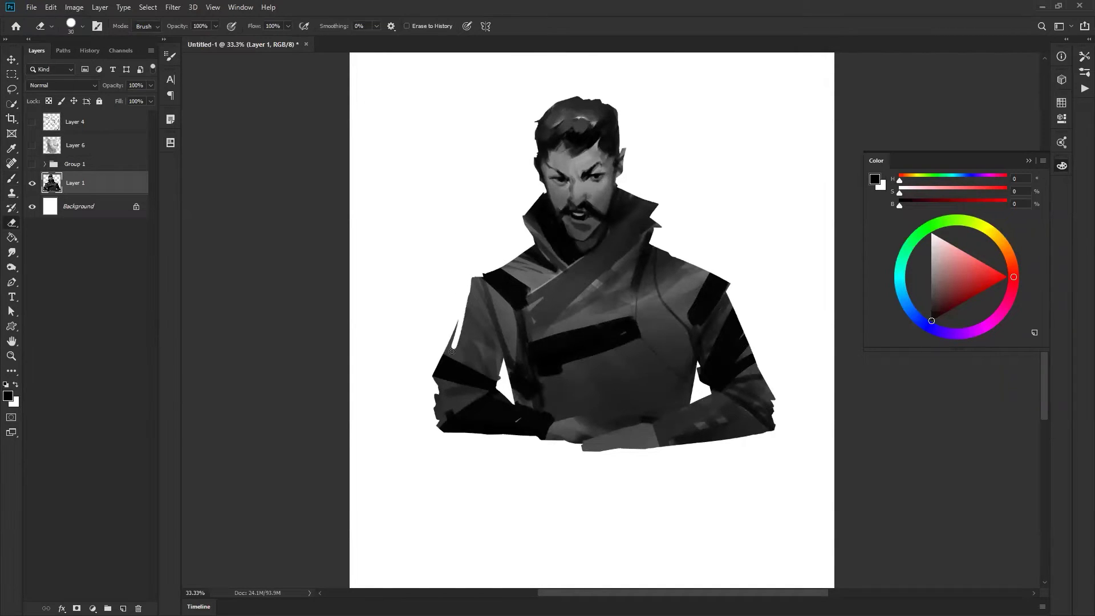
Enlarge the eraser to 150 px and trim that arm's outer contour from the shoulder down to the elbow
key("bracketright")
key("bracketright")
key("bracketright")
key("bracketright")
key("bracketright")
key("bracketright")
key("bracketright")
key("bracketright")
key("bracketright")
left_click_drag(463, 288, 437, 404)
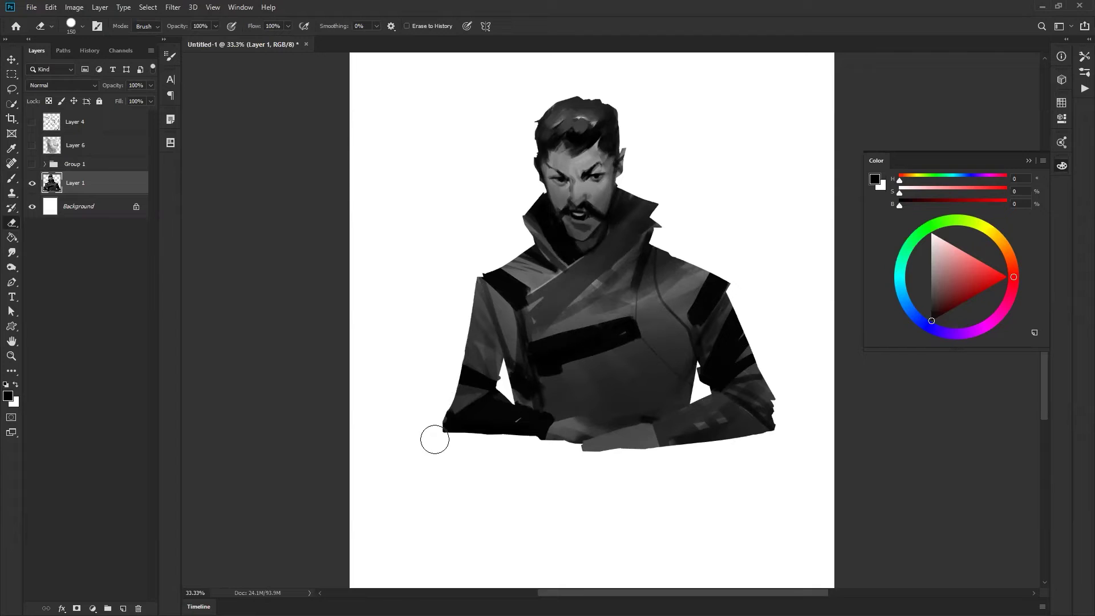
Fill the white gap between the viewer's-left arm and the torso with greys sampled from the coat
key("b")
left_click(503, 350, "alt")
mouse_move(498, 362)
left_mouse_down()
mouse_move(494, 389)
mouse_move(506, 394)
left_mouse_up()
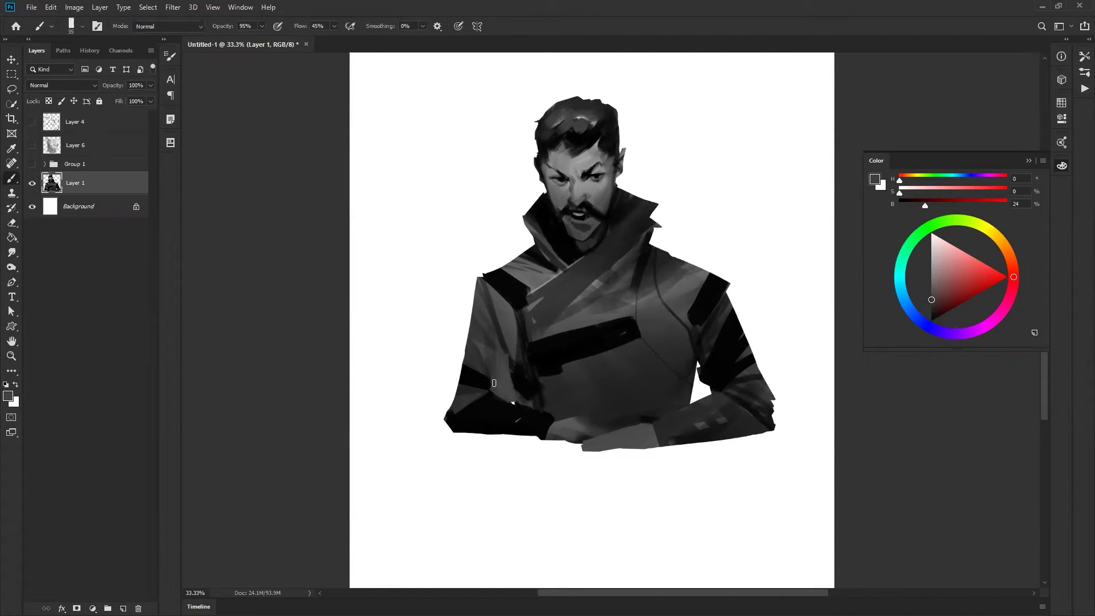
left_click(516, 383, "alt")
mouse_move(504, 344)
left_mouse_down()
mouse_move(511, 401)
mouse_move(507, 370)
left_mouse_up()
Paint folds on the upper part of the viewer's-left sleeve with a 40 px brush and greys sampled around the shoulder
key("bracketright")
key("bracketright")
key("bracketright")
key("bracketright")
left_click_drag(477, 305, 504, 350)
left_click(480, 291, "alt")
left_click_drag(479, 305, 501, 343)
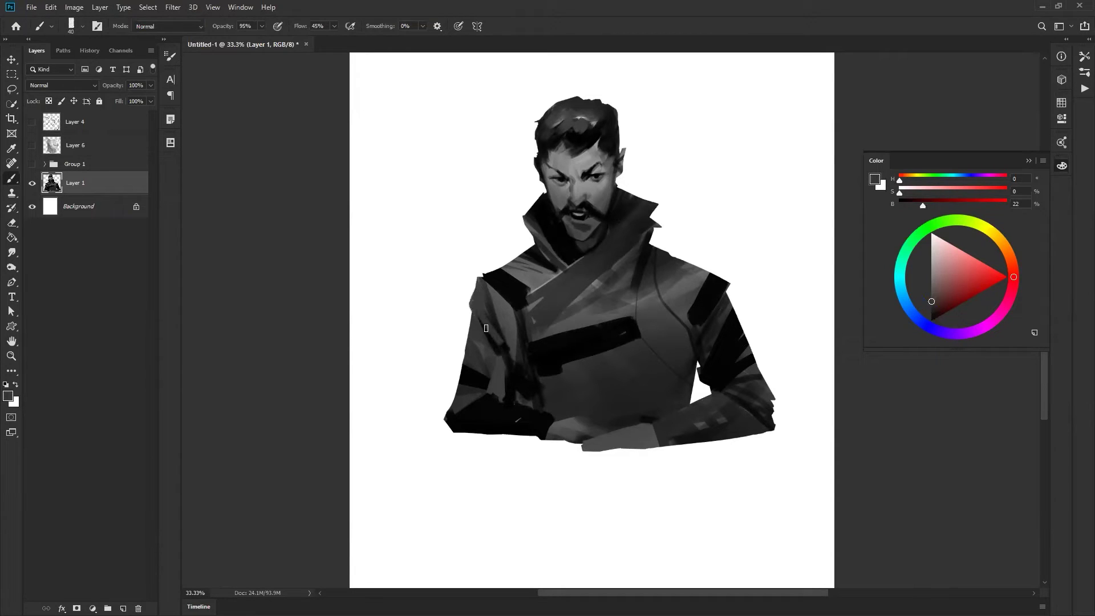
left_click(497, 311, "alt")
left_click(492, 308, "alt")
mouse_move(484, 288)
left_mouse_down()
mouse_move(504, 360)
mouse_move(496, 323)
mouse_move(507, 346)
left_mouse_up()
Paint a sampled dark shadow down the inner side of the sleeve, from the armhole to the elbow
left_click(518, 399, "alt")
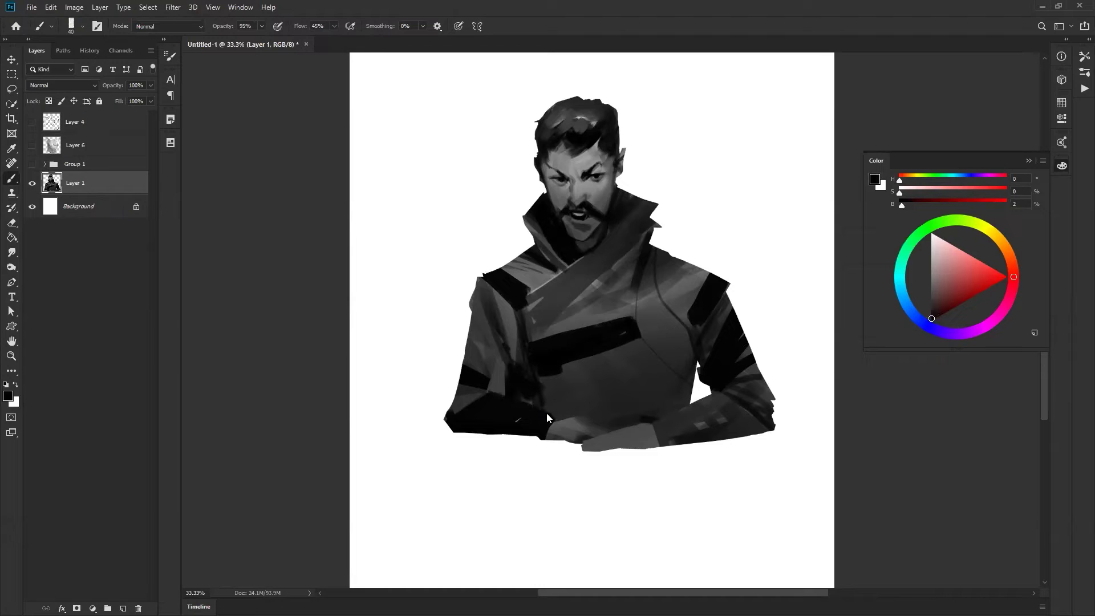
left_click(526, 390, "alt")
mouse_move(517, 313)
left_mouse_down()
mouse_move(514, 367)
mouse_move(492, 298)
mouse_move(510, 329)
mouse_move(484, 380)
mouse_move(501, 372)
mouse_move(506, 388)
left_mouse_up()
Repaint the lower sleeve and its outer edge in sampled mid grey with a larger brush, covering most of the black elbow band
left_click(506, 341, "alt")
key("bracketright")
key("bracketright")
key("bracketright")
key("bracketright")
left_click(488, 299, "alt")
mouse_move(519, 348)
left_mouse_down()
mouse_move(500, 392)
mouse_move(453, 408)
left_mouse_up()
mouse_move(453, 407)
left_mouse_down()
mouse_move(524, 395)
mouse_move(516, 360)
mouse_move(514, 388)
mouse_move(541, 387)
mouse_move(509, 366)
mouse_move(514, 394)
mouse_move(525, 343)
mouse_move(496, 289)
mouse_move(505, 313)
mouse_move(473, 274)
left_mouse_up()
Paint a sampled dark shadow down the sleeve from the shoulder cap to the inner elbow, redoing the first stroke
left_click(537, 391, "alt")
key("bracketleft")
key("bracketleft")
key("bracketleft")
left_click_drag(475, 277, 519, 344)
key("ctrl+z")
mouse_move(484, 286)
left_mouse_down()
mouse_move(524, 347)
mouse_move(516, 342)
mouse_move(516, 391)
left_mouse_up()
Touch up the inner elbow with sampled blacks and darken the coat's waist edge above the opposite forearm
key("bracketleft")
key("bracketleft")
left_click(532, 383, "alt")
mouse_move(521, 394)
left_mouse_down()
mouse_move(598, 366)
mouse_move(523, 403)
left_mouse_up()
left_click(530, 370, "alt")
key("bracketleft")
key("bracketleft")
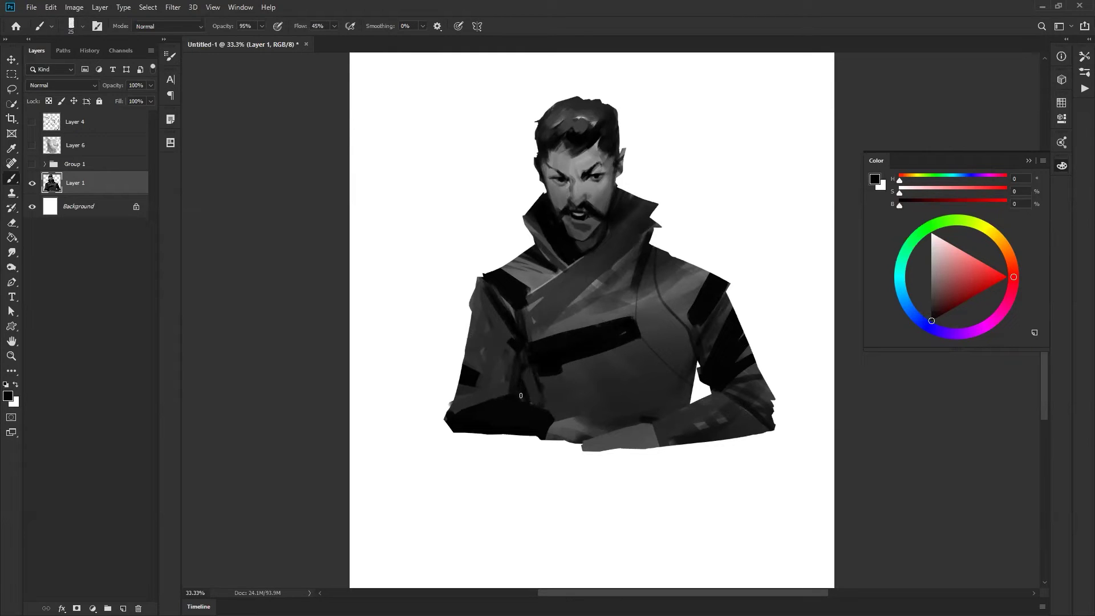
left_click_drag(685, 405, 657, 405)
Flip the canvas horizontally and darken the reworked sleeve with broad black strokes from a larger brush
key("ctrl+shift+h")
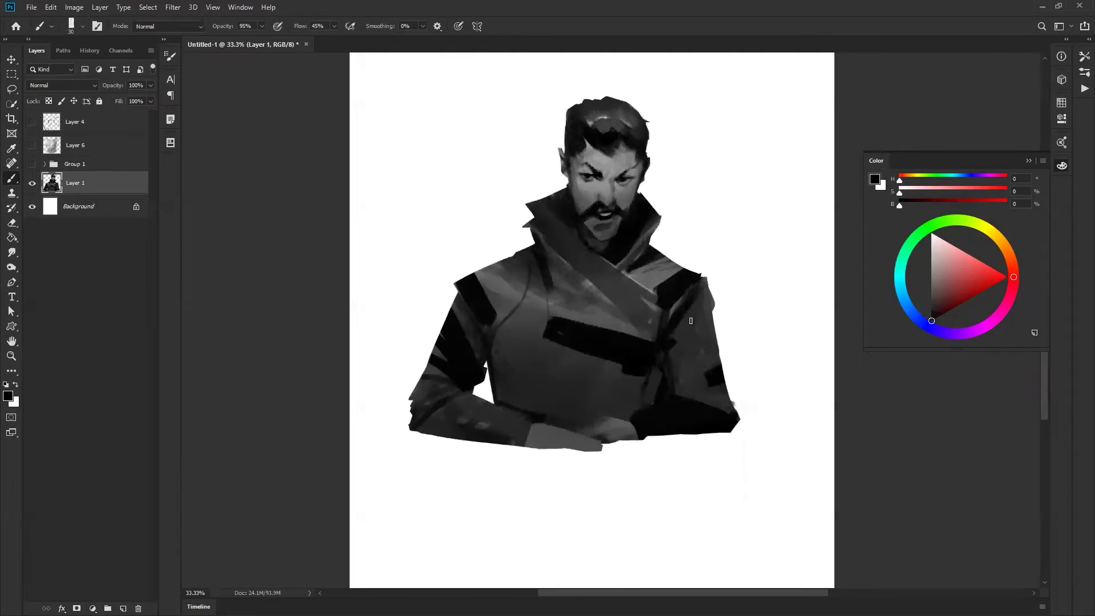
key("bracketright")
key("bracketright")
key("bracketright")
key("bracketright")
key("bracketright")
key("bracketright")
key("bracketright")
key("bracketright")
key("bracketright")
mouse_move(676, 337)
left_mouse_down()
mouse_move(684, 387)
mouse_move(702, 411)
left_mouse_up()
left_click_drag(707, 303, 696, 384)
key("bracketleft")
key("bracketleft")
mouse_move(620, 271)
left_mouse_down()
mouse_move(678, 270)
mouse_move(632, 275)
mouse_move(673, 272)
mouse_move(631, 267)
left_mouse_up()
key("ctrl+z")
Widen the black armhole band on the viewer's-left side and narrow the white gap between that arm and the torso
key("slash")
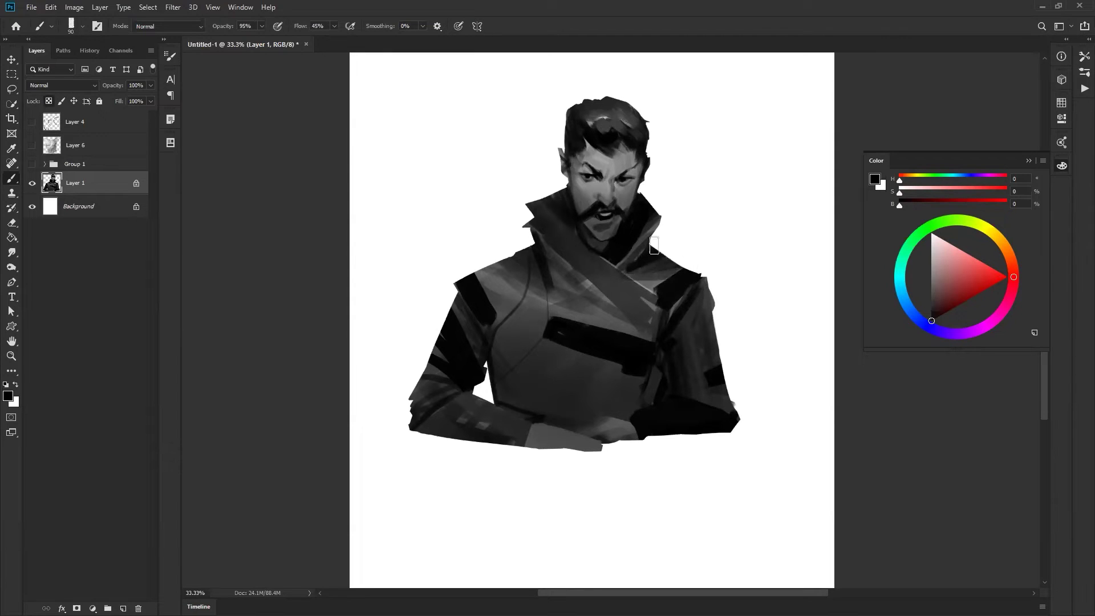
key("bracketleft")
key("slash")
mouse_move(479, 375)
left_mouse_down()
mouse_move(466, 393)
mouse_move(486, 379)
mouse_move(489, 353)
mouse_move(481, 380)
left_mouse_up()
mouse_move(488, 354)
left_mouse_down()
mouse_move(497, 318)
mouse_move(493, 354)
left_mouse_up()
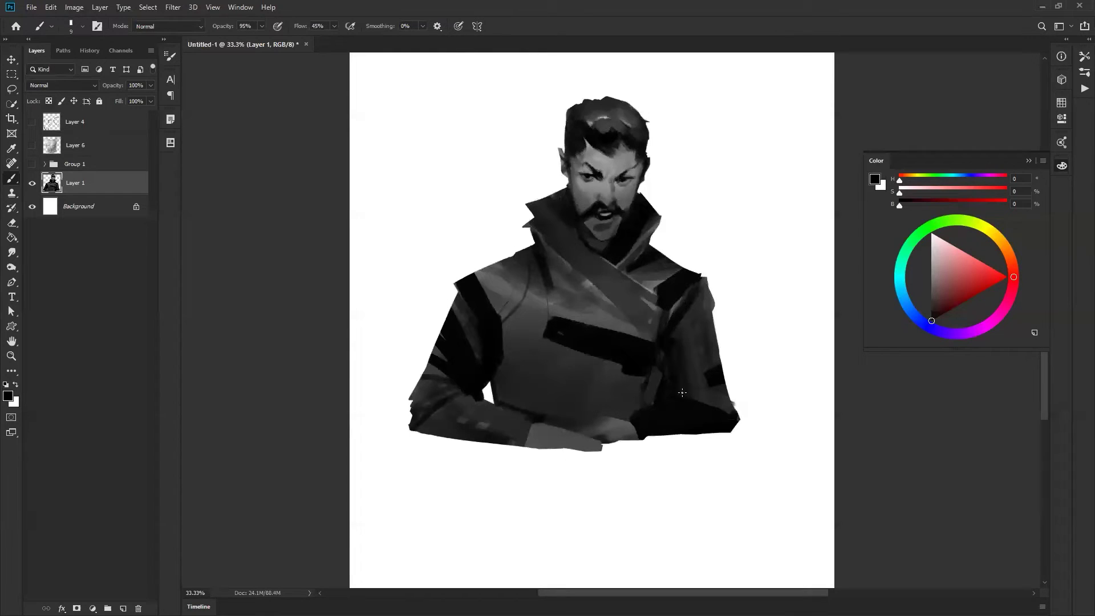
Paint black fold lines at the dark sleeve's elbow and extend its black cuff over the hand
key("bracketright")
key("bracketright")
key("bracketright")
left_click_drag(707, 395, 725, 409)
mouse_move(628, 412)
left_mouse_down()
mouse_move(630, 433)
mouse_move(619, 429)
left_mouse_up()
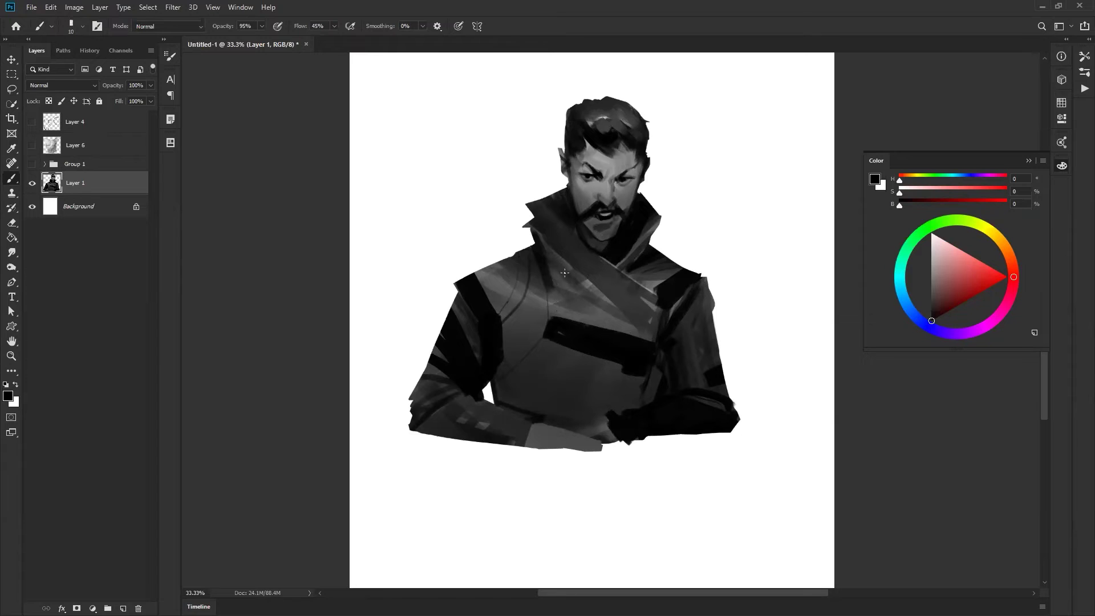
Lock Layer 1's transparent pixels and paint dark fold lines diagonally along the coat's crossing lapel
key("ctrl+plus")
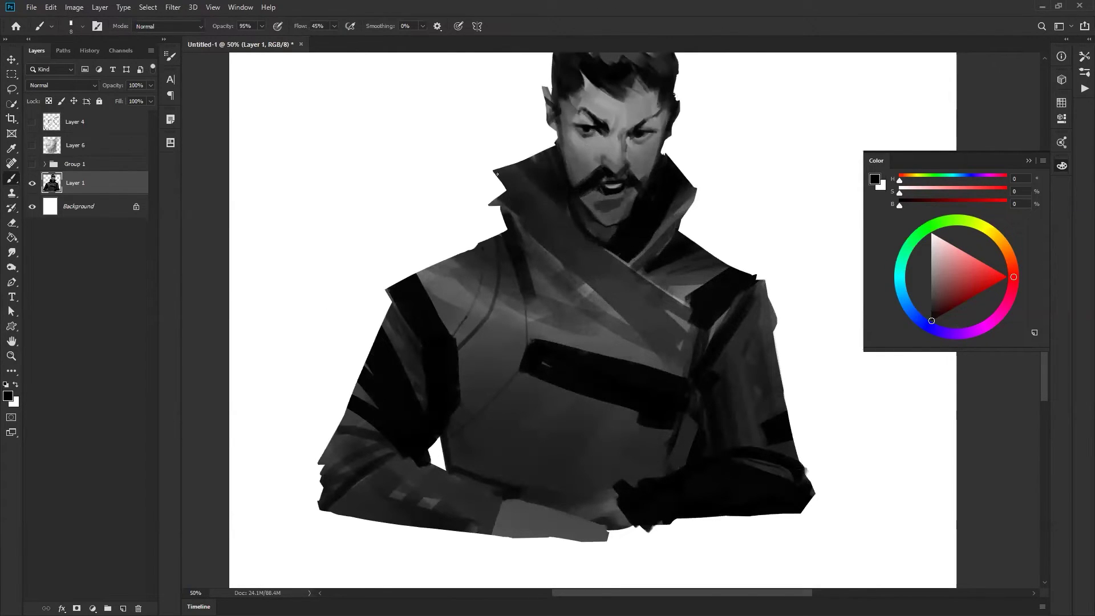
key("slash")
key("bracketright")
key("bracketright")
mouse_move(531, 221)
left_mouse_down()
mouse_move(609, 289)
mouse_move(650, 356)
left_mouse_up()
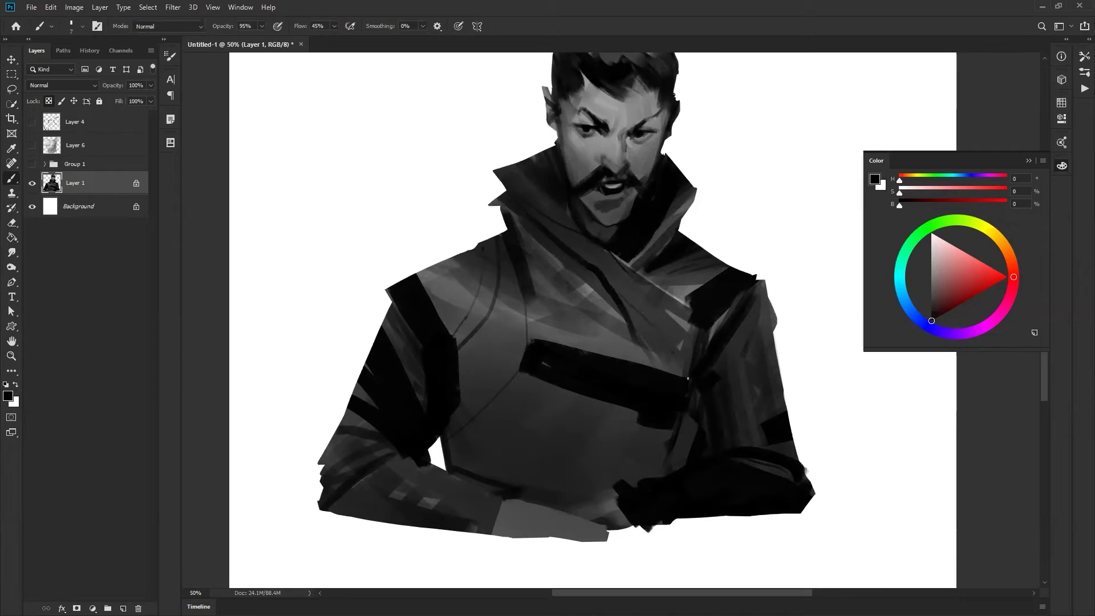
key("x")
left_click_drag(519, 197, 621, 256)
left_click_drag(618, 296, 669, 356)
key("ctrl+z")
key("ctrl+z")
Soften the lower lapel and its fold lines with a 40 px brush in the coat's sampled 20% brightness grey
left_click(629, 274, "alt")
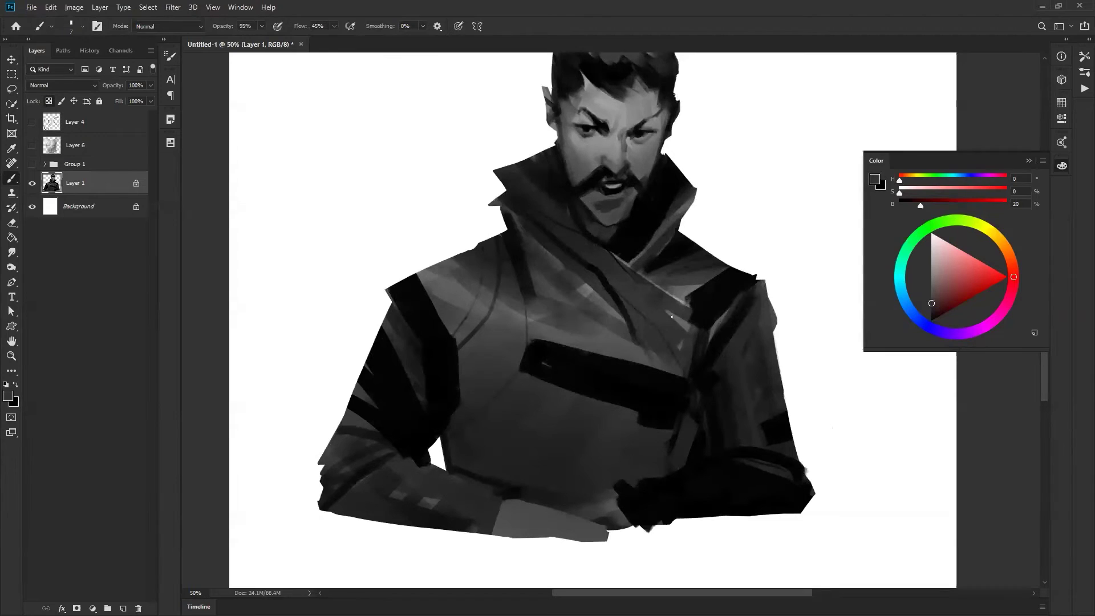
key("bracketright")
key("bracketright")
key("bracketright")
key("bracketright")
key("bracketright")
key("bracketright")
key("bracketright")
mouse_move(678, 308)
left_mouse_down()
mouse_move(687, 321)
mouse_move(662, 369)
mouse_move(670, 347)
left_mouse_up()
left_click_drag(616, 288, 648, 365)
Touch up the lapel's edge beside the black shoulder strap with a sampled dark tone
left_click(683, 375, "alt")
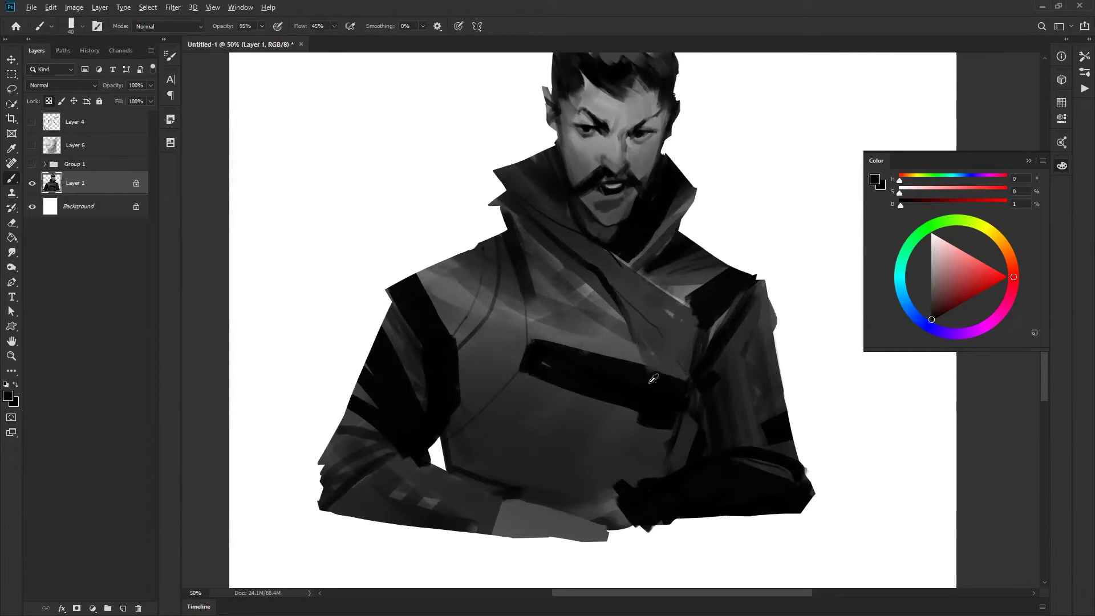
left_click(692, 324, "alt")
left_click_drag(691, 311, 697, 315)
Reset the colours with white as foreground and paint a thin white highlight down the lapel's short end edge
key("d")
key("x")
key("bracketleft")
key("bracketleft")
key("bracketleft")
key("bracketleft")
key("bracketleft")
key("bracketleft")
key("bracketleft")
key("bracketleft")
key("bracketleft")
key("bracketleft")
key("bracketleft")
key("x")
key("x")
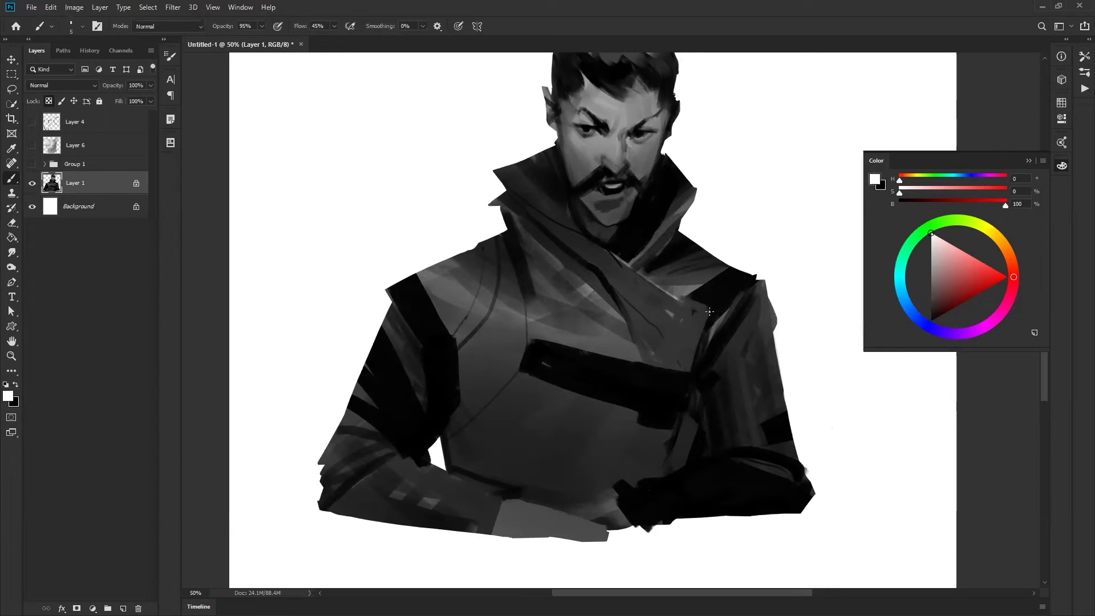
key("bracketright")
left_click_drag(696, 354, 687, 384)
Flip the canvas horizontally back to its original orientation
key("z")
left_click(678, 417, "alt")
left_click(679, 416, "alt")
left_click(679, 416, "alt")
key("ctrl+shift+h")
left_click(648, 391)
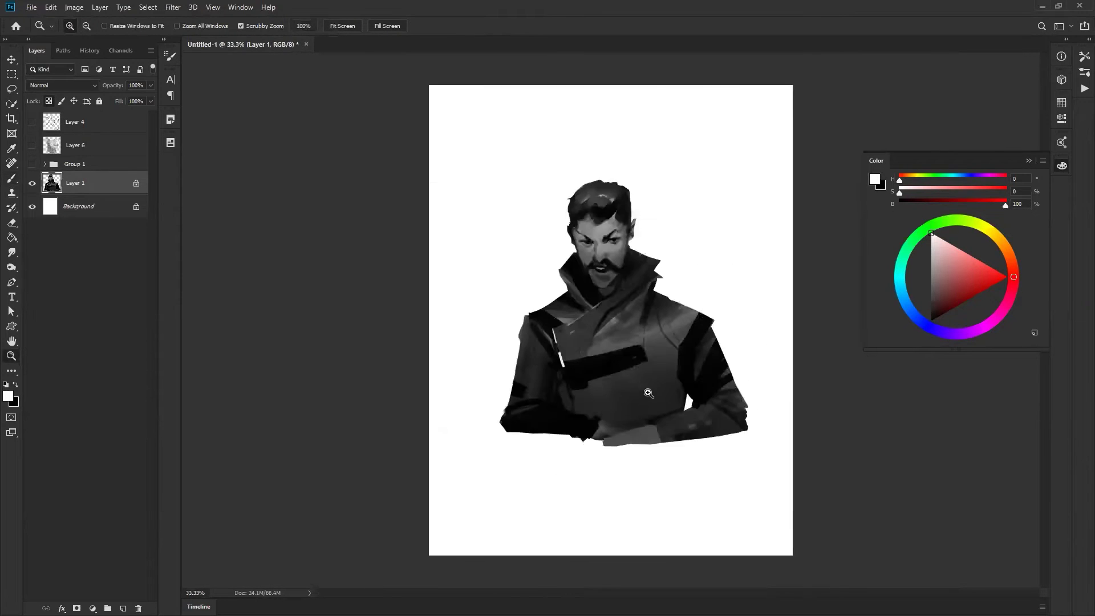
left_click(647, 391)
left_click(648, 391)
Darken the shadowed side of the high collar with a 50 px brush in a sampled 1% brightness black
key("b")
left_click(595, 215, "alt")
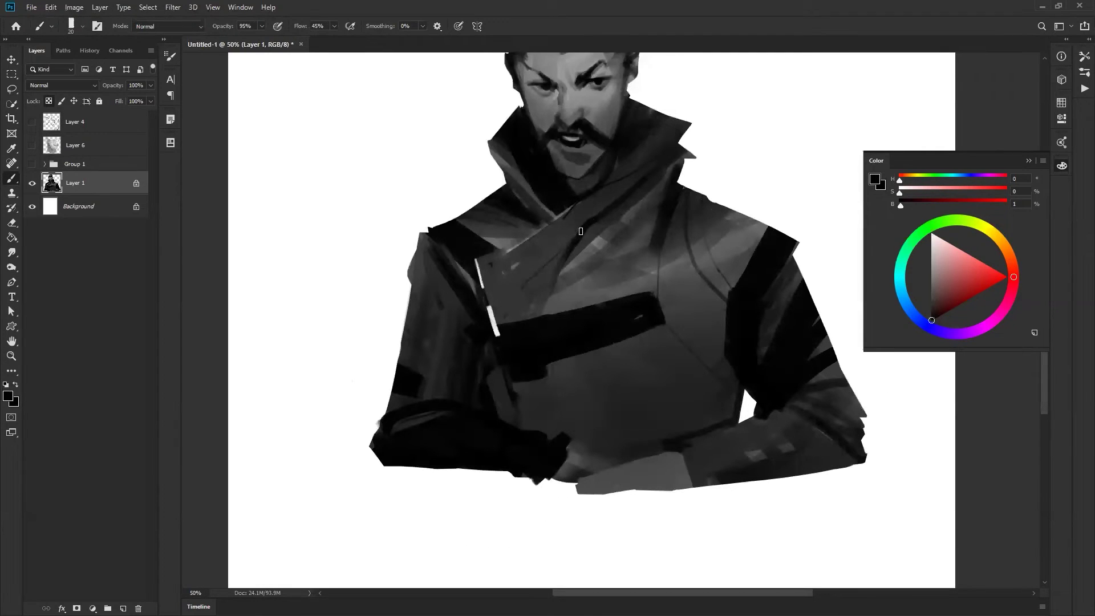
key("bracketright")
key("bracketright")
key("bracketright")
key("bracketright")
key("bracketright")
key("bracketright")
key("bracketright")
key("bracketright")
key("bracketright")
key("bracketright")
key("bracketright")
key("bracketright")
key("bracketleft")
left_click_drag(506, 169, 528, 209)
key("bracketleft")
key("bracketleft")
key("bracketleft")
key("bracketleft")
key("bracketleft")
key("bracketleft")
left_click_drag(494, 147, 521, 190)
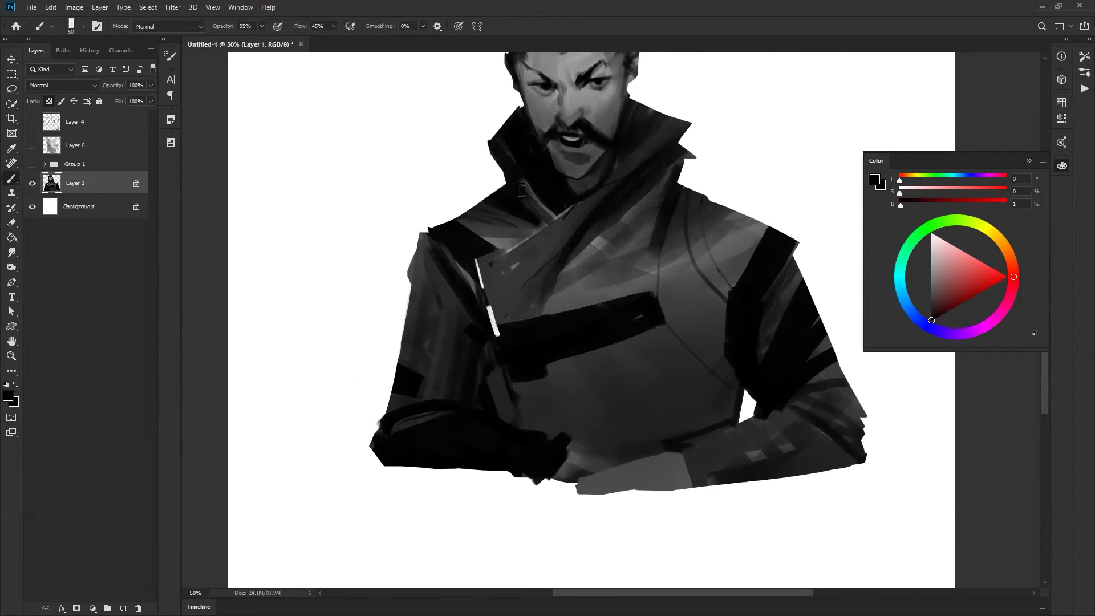
Unlock the layer's transparent pixels and trim the collar's outer edges with a 45 px eraser
left_click_drag(698, 279, 744, 426)
key("slash")
key("e")
key("bracketleft")
key("bracketleft")
key("bracketleft")
key("bracketleft")
key("bracketleft")
key("bracketleft")
key("bracketleft")
key("bracketleft")
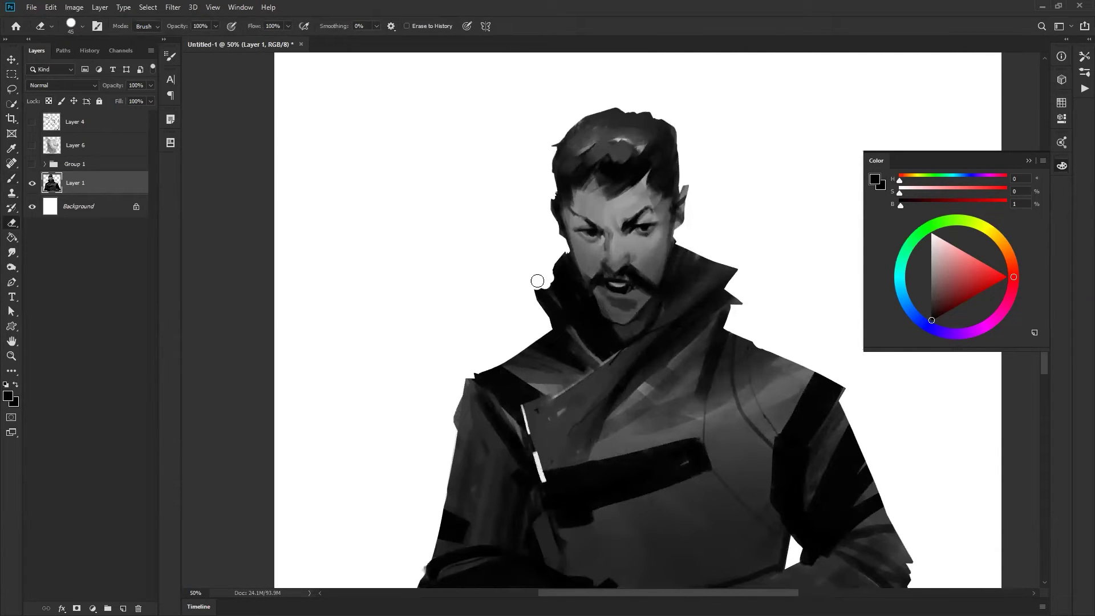
left_click_drag(560, 249, 542, 278)
mouse_move(758, 286)
left_mouse_down()
mouse_move(725, 245)
mouse_move(723, 288)
left_mouse_up()
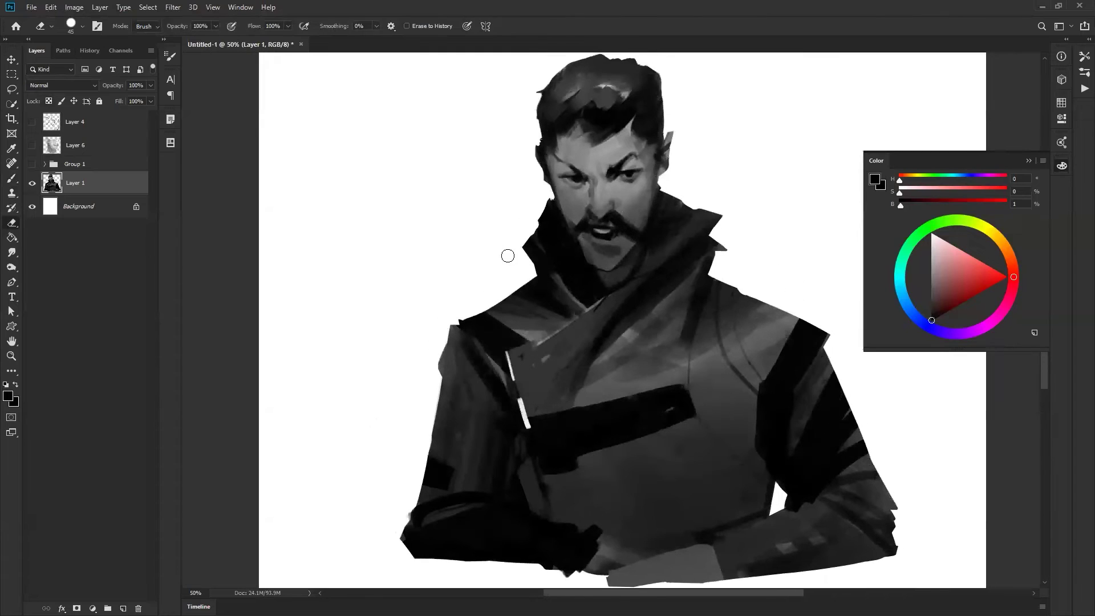
Touch up the collar's base with a sampled 2% brightness black and flip the canvas horizontally
key("b")
left_click(540, 276, "alt")
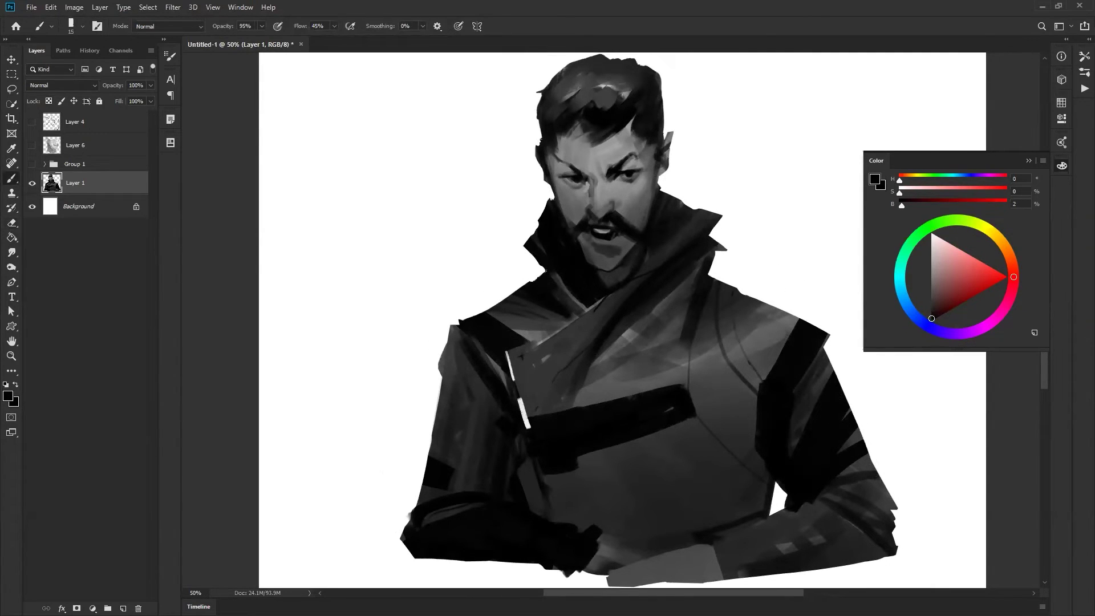
key("z")
left_click(672, 326, "alt")
left_click(672, 326, "alt")
left_click_drag(741, 342, 720, 287)
left_click(682, 335)
key("ctrl+shift+h")
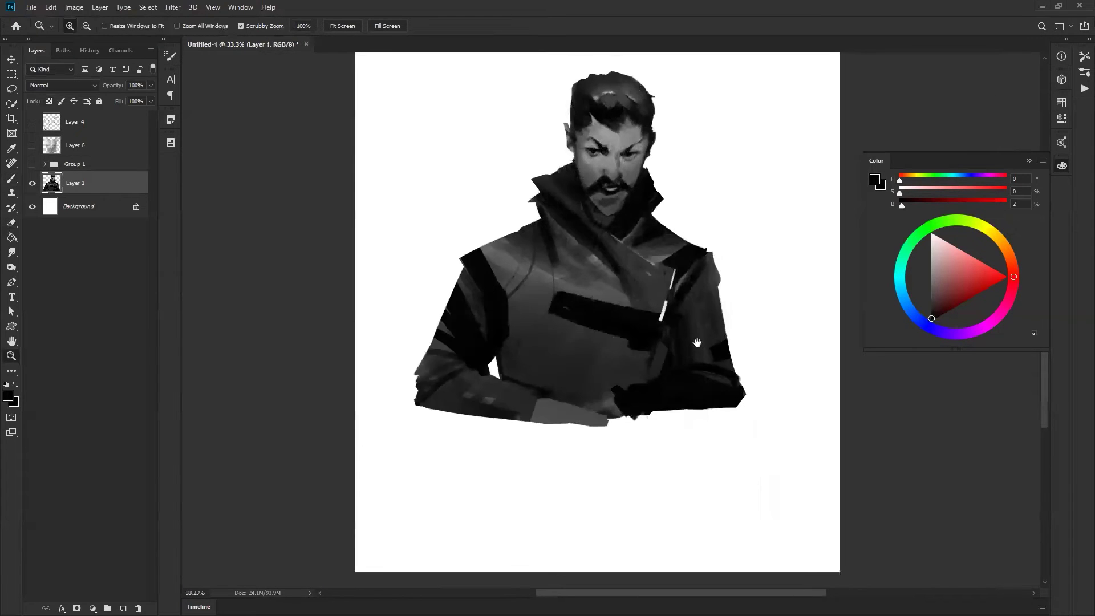
left_click_drag(697, 343, 733, 366)
Lock the transparent pixels and paint soft folds across the coat's belly with a 70 px brush in sampled 15% brightness grey
left_click(569, 329)
key("b")
key("d")
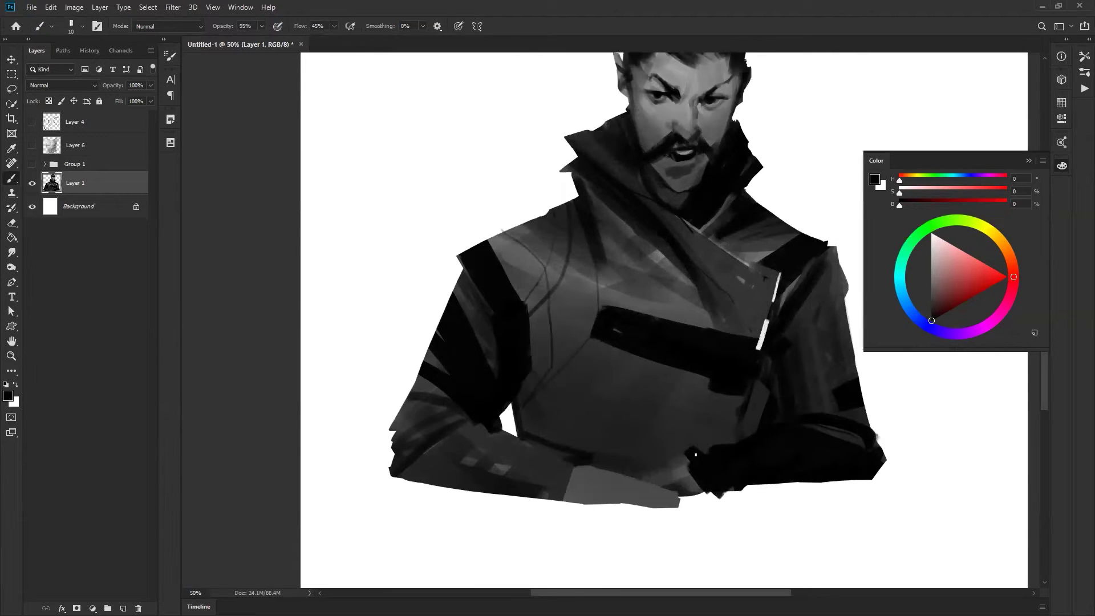
key("slash")
key("bracketright")
key("bracketright")
key("bracketright")
key("bracketright")
key("bracketright")
key("bracketright")
key("bracketright")
key("bracketright")
key("bracketright")
key("bracketright")
left_click(606, 397, "alt")
key("bracketleft")
key("bracketleft")
key("bracketleft")
key("bracketleft")
key("bracketleft")
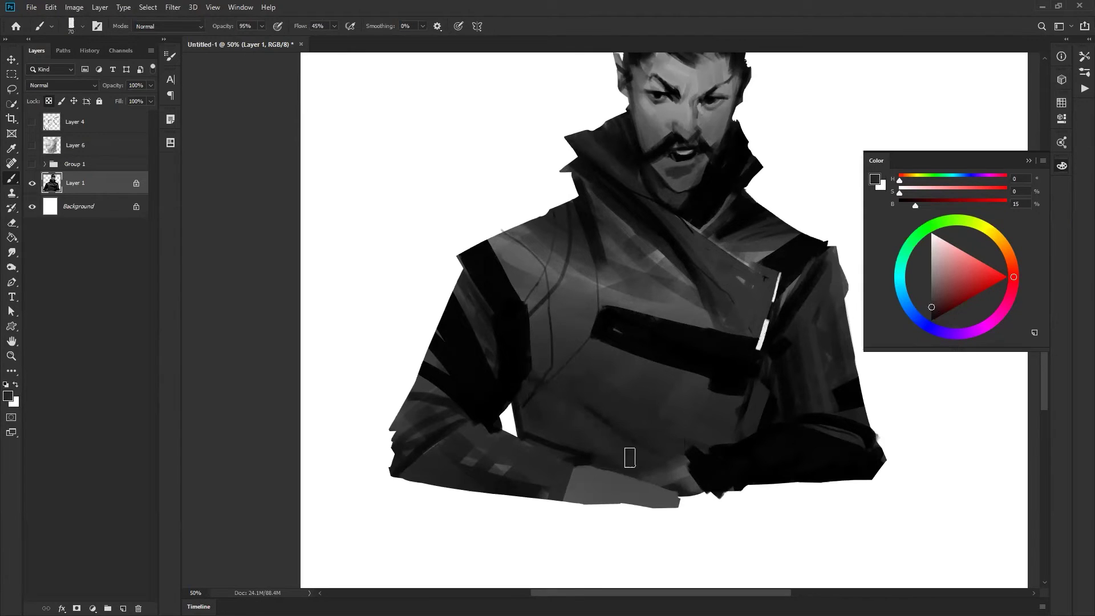
Refine the dark details on the coat's torso with an 8 px brush in sampled black
left_click(664, 363, "alt")
key("bracketleft")
key("bracketleft")
key("bracketleft")
key("bracketleft")
key("bracketleft")
key("bracketleft")
key("z")
left_click(684, 552, "alt")
left_click(684, 552, "alt")
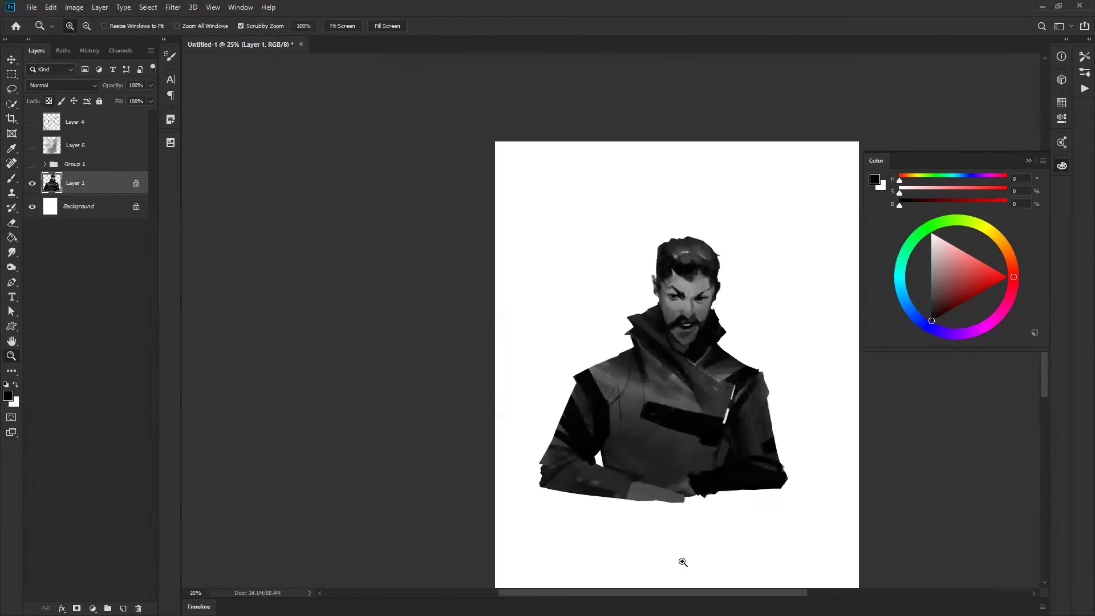
Unlock the transparent pixels, then darken the hair and reshape its top outline with black brush strokes
key("b")
left_click_drag(728, 456, 650, 443)
key("z")
left_click(659, 424)
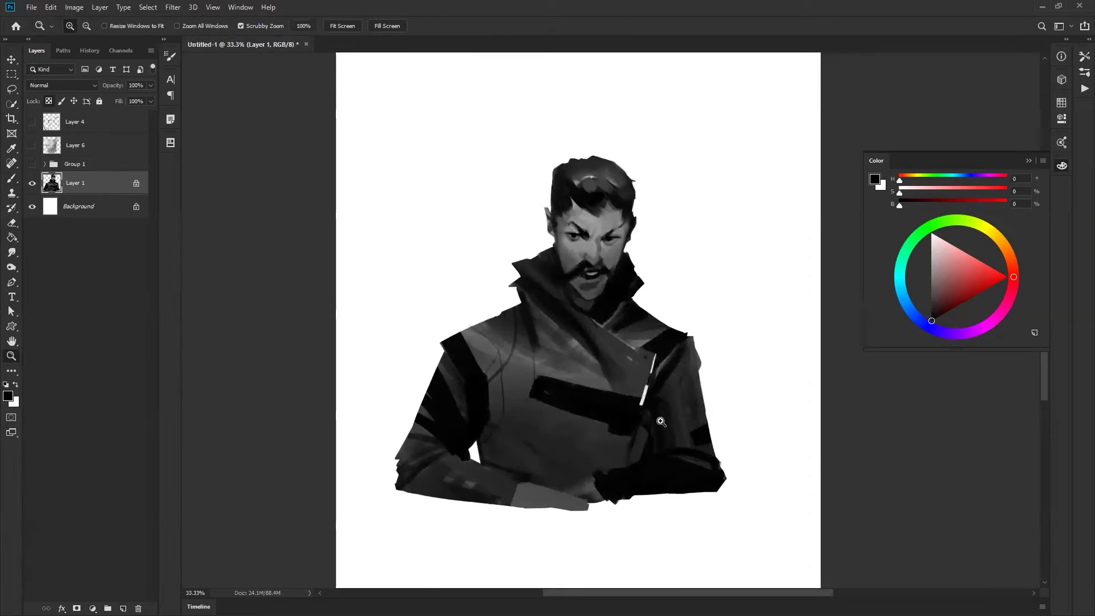
left_click(646, 369)
key("b")
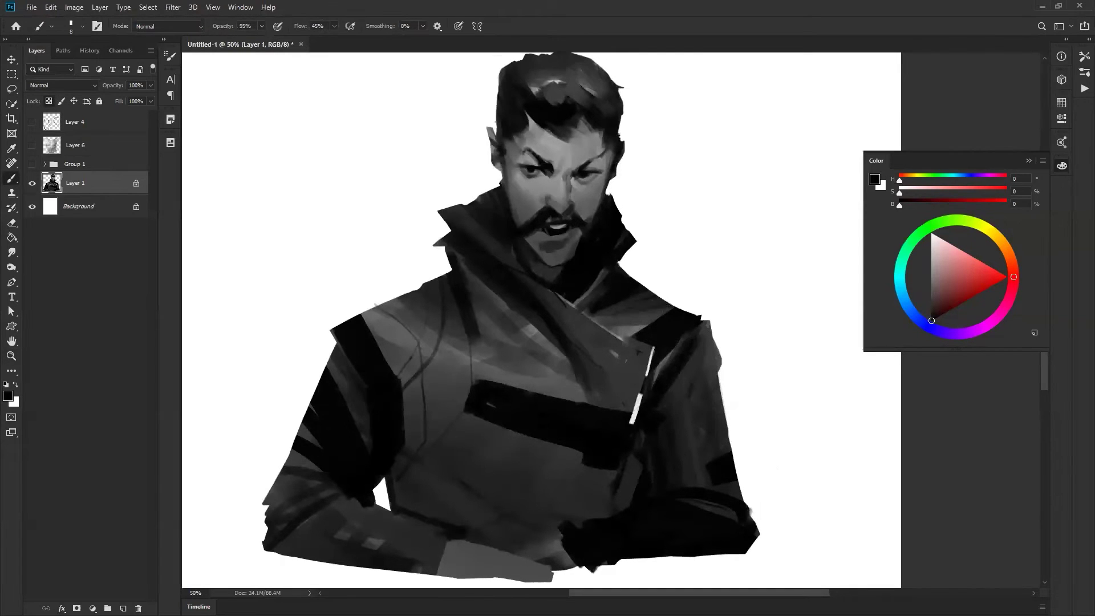
left_click_drag(522, 124, 609, 218)
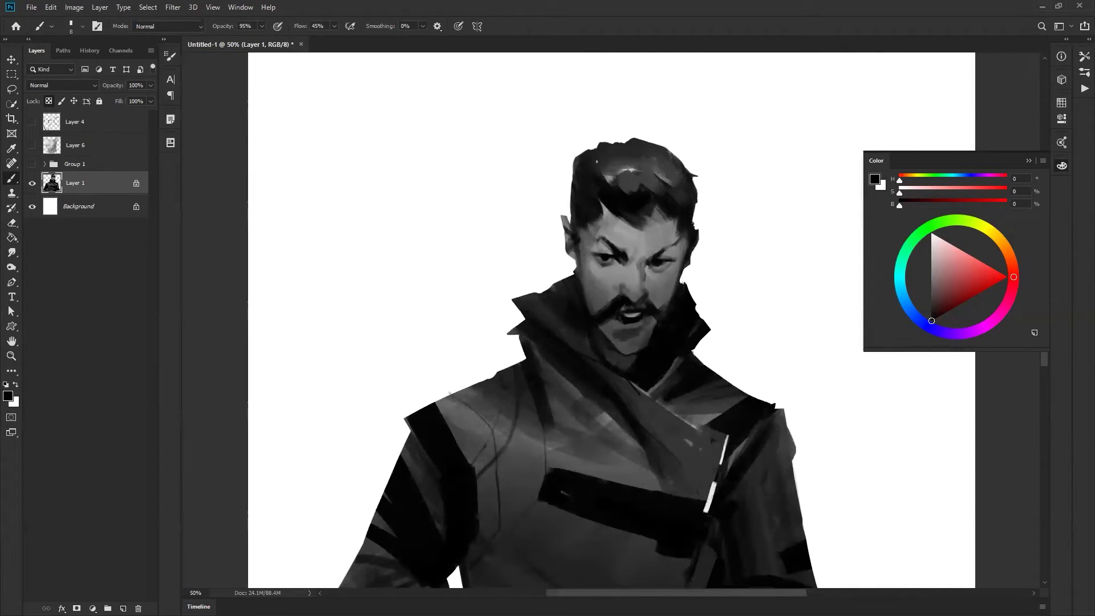
key("]")
key("]")
key("]")
key("]")
key("]")
key("/")
mouse_move(593, 155)
left_mouse_down()
mouse_move(622, 162)
mouse_move(621, 150)
mouse_move(603, 148)
mouse_move(626, 140)
mouse_move(664, 157)
mouse_move(655, 146)
mouse_move(674, 169)
mouse_move(684, 204)
mouse_move(649, 162)
mouse_move(674, 191)
mouse_move(644, 188)
mouse_move(642, 199)
mouse_move(629, 179)
mouse_move(650, 183)
mouse_move(626, 179)
mouse_move(623, 191)
mouse_move(598, 177)
mouse_move(633, 221)
left_mouse_up()
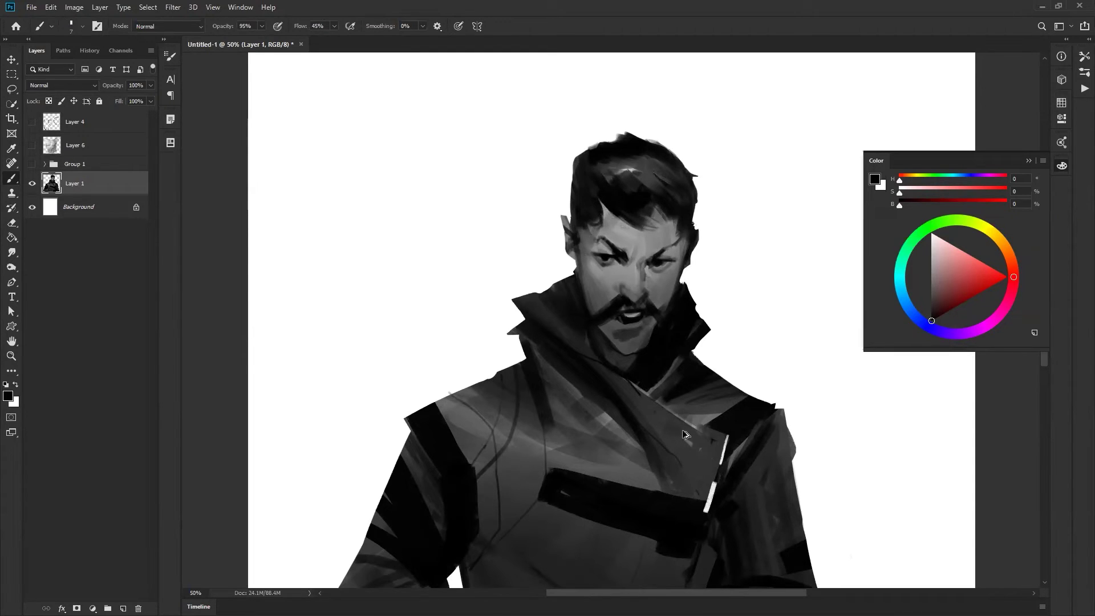
Shade the collar beside the jaw with a 40 px brush in sampled 5% grey and black, and flip the canvas horizontally
left_click(547, 301, "alt")
left_click_drag(547, 319, 585, 340)
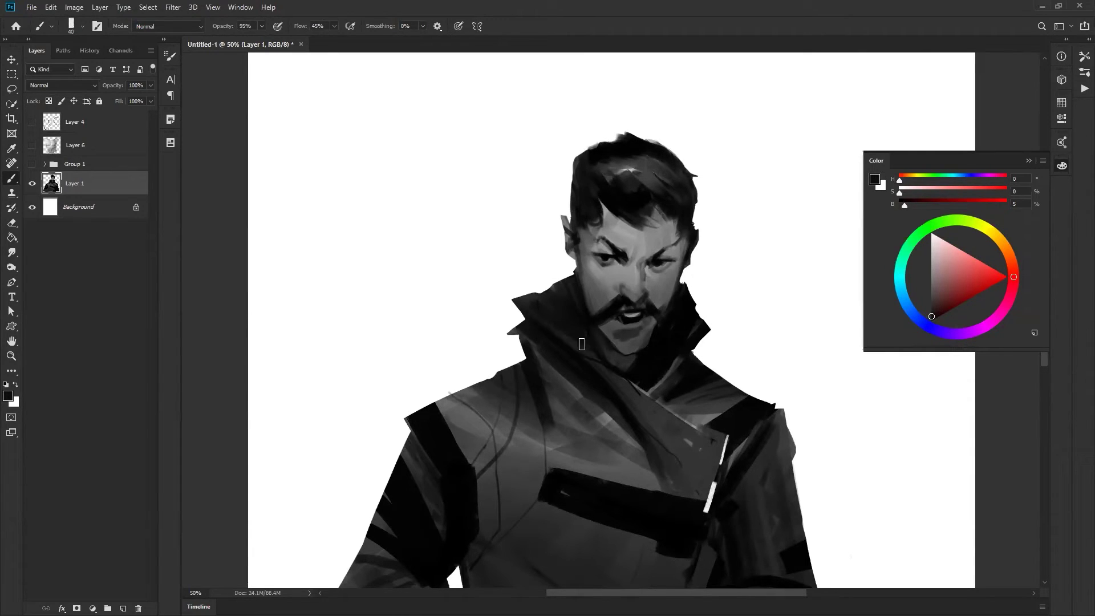
left_click(570, 290, "alt")
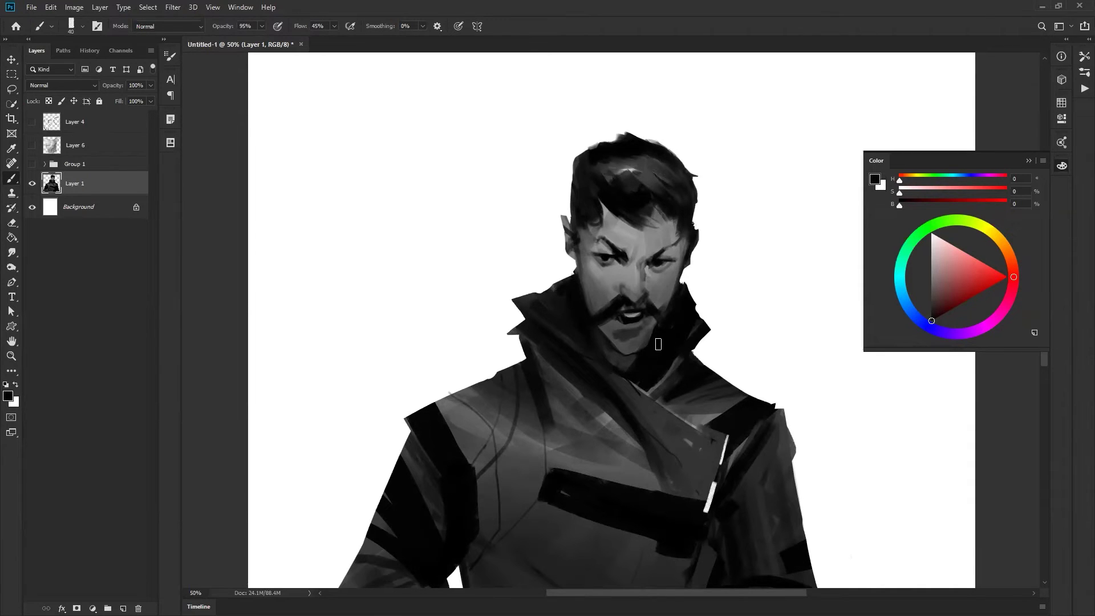
key("ctrl+alt+space")
left_click(661, 405, "ctrl+alt")
left_click(660, 403, "ctrl+alt")
left_click_drag(652, 418, 622, 310)
key("ctrl+space")
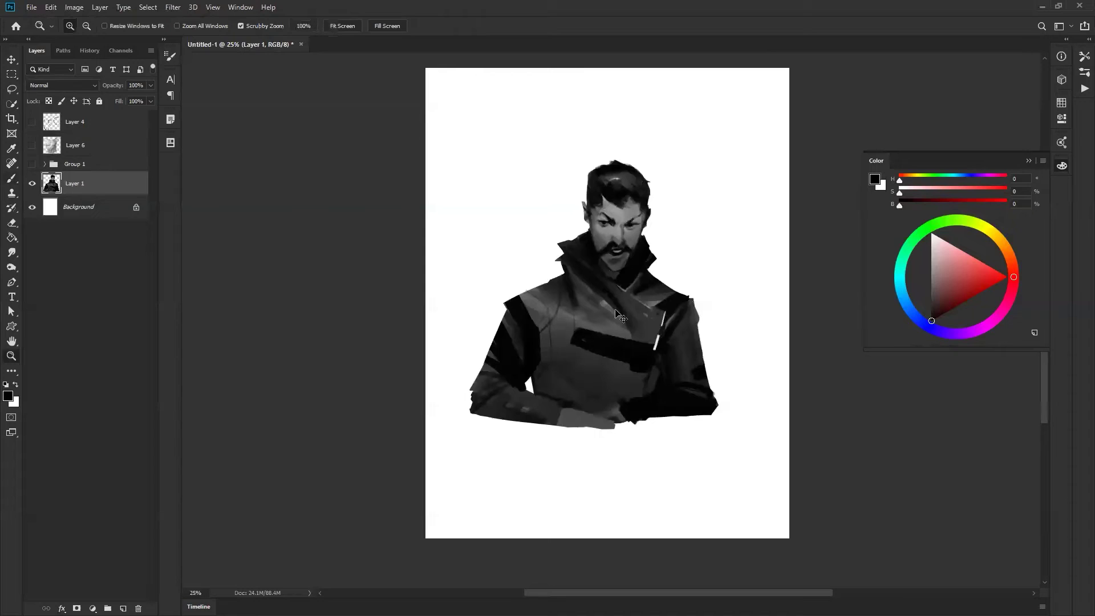
key("ctrl+shift+h")
Repaint the lapel and its tall collar wing as one flat shape in the coat's sampled 20% brightness grey
key("ctrl+space")
left_click(603, 300, "ctrl")
left_click(549, 321, "alt")
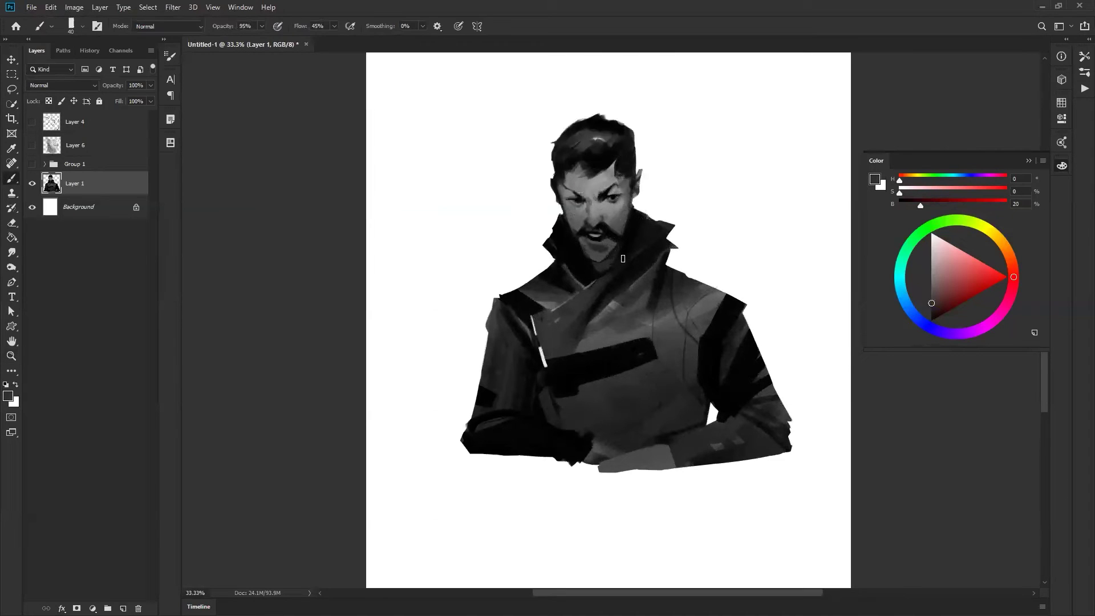
mouse_move(580, 291)
left_mouse_down()
mouse_move(666, 228)
mouse_move(595, 300)
mouse_move(665, 231)
left_mouse_up()
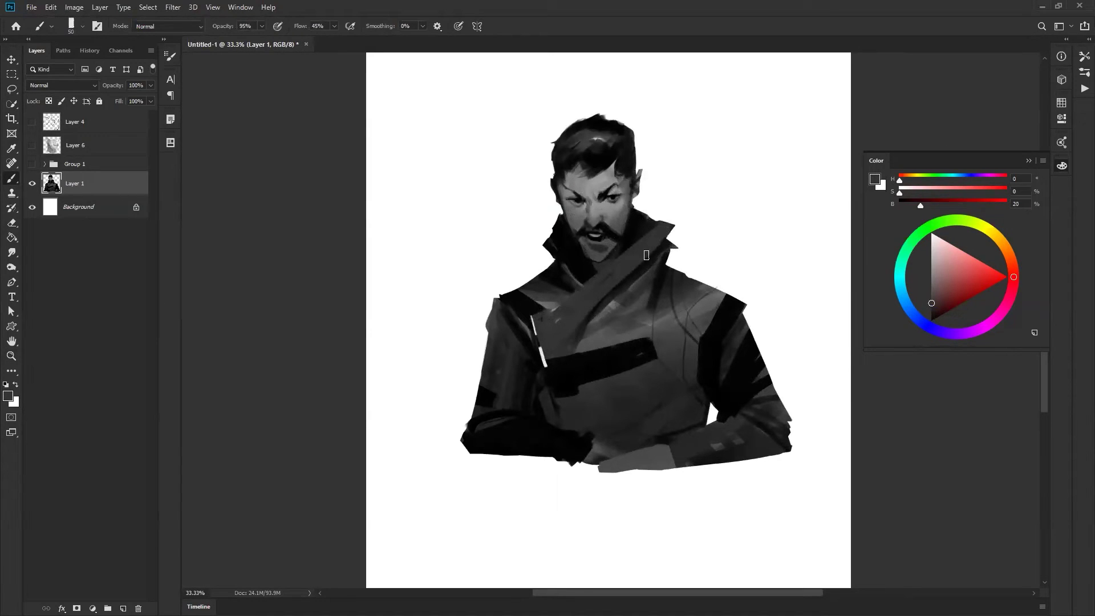
left_click_drag(604, 325, 667, 238)
mouse_move(638, 276)
left_mouse_down()
mouse_move(567, 336)
mouse_move(629, 287)
mouse_move(573, 331)
mouse_move(612, 324)
left_mouse_up()
key("ctrl+z")
key("]")
key("]")
key("]")
mouse_move(662, 233)
left_mouse_down()
mouse_move(560, 337)
mouse_move(624, 265)
mouse_move(562, 326)
mouse_move(567, 356)
left_mouse_up()
left_click_drag(646, 255, 592, 336)
mouse_move(662, 237)
left_mouse_down()
mouse_move(613, 334)
mouse_move(554, 369)
mouse_move(630, 338)
left_mouse_up()
Redefine the chest strap's upper edge below the lapel with a 50 px brush in sampled 2% brightness black
left_click(555, 369, "alt")
key("ctrl+z")
key("[")
key("[")
mouse_move(566, 361)
left_mouse_down()
mouse_move(629, 337)
mouse_move(649, 343)
left_mouse_up()
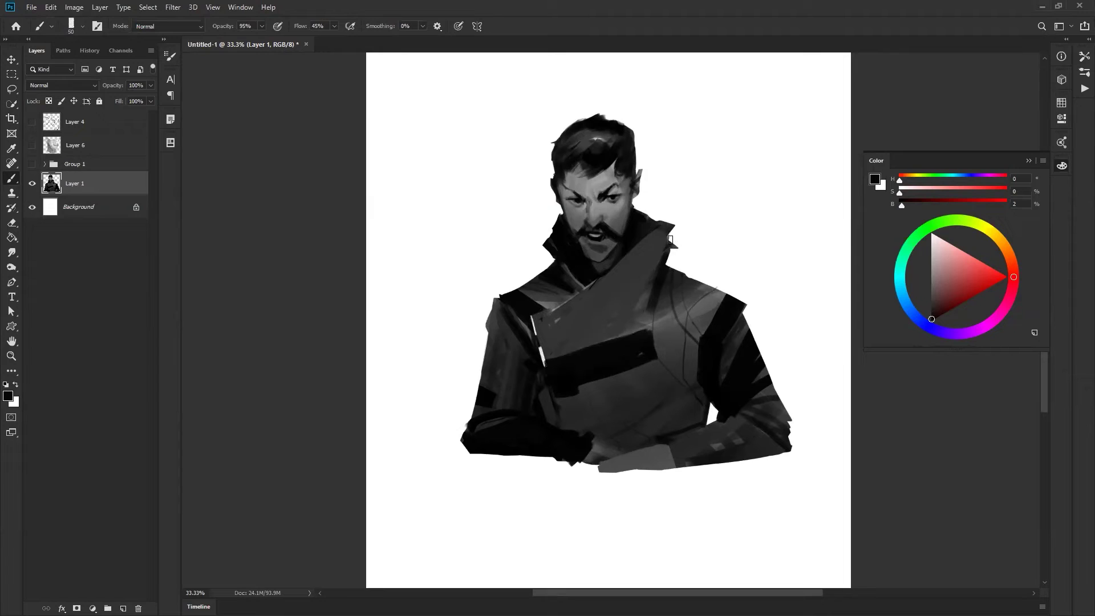
Erase the notch along the collar wing's outer edge and lock the layer's transparent pixels
key("e")
mouse_move(674, 234)
left_mouse_down()
mouse_move(660, 262)
mouse_move(672, 265)
mouse_move(679, 240)
mouse_move(640, 293)
left_mouse_up()
key("b")
key("/")
Shade the lapel with large soft strokes up to 150 px, using black and sampled 20% and 11% brightness greys
key("d")
key("bracketright")
key("bracketright")
key("bracketright")
key("bracketright")
key("bracketright")
key("bracketright")
key("bracketright")
key("bracketright")
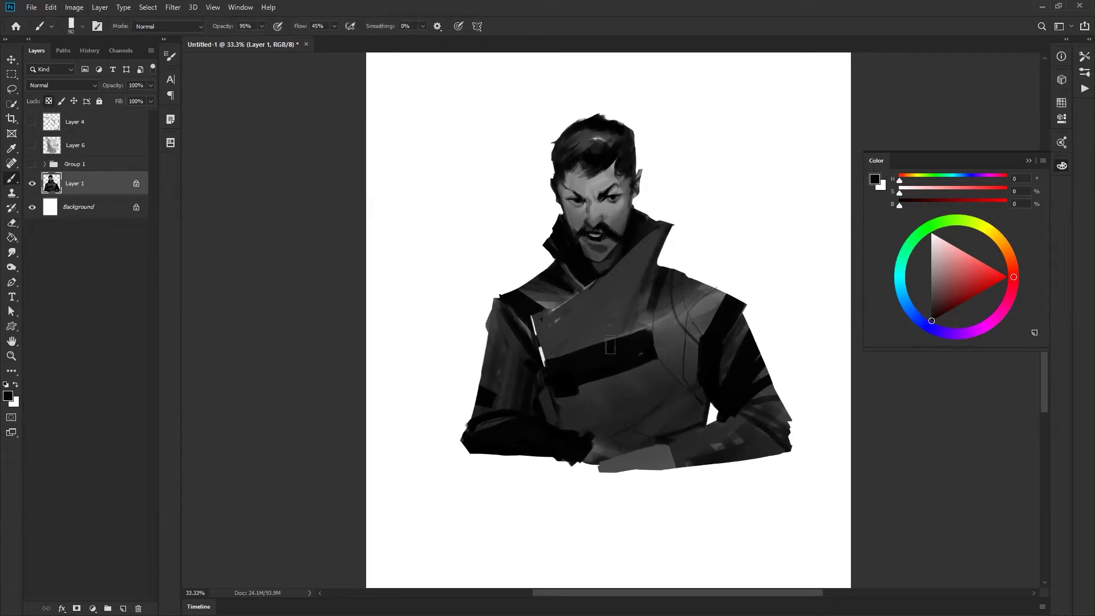
left_click_drag(636, 283, 532, 385)
left_click(615, 278, "alt")
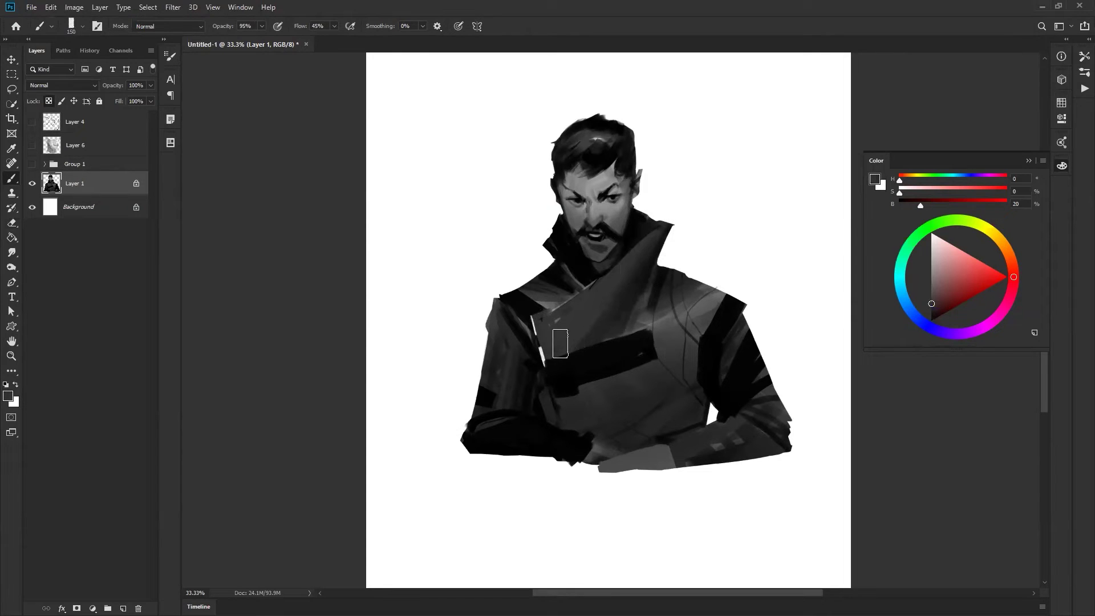
left_click(637, 284, "alt")
left_click_drag(639, 270, 544, 380)
Flip the canvas horizontally and trim the collar's pointed tips with a 30 px eraser
key("z")
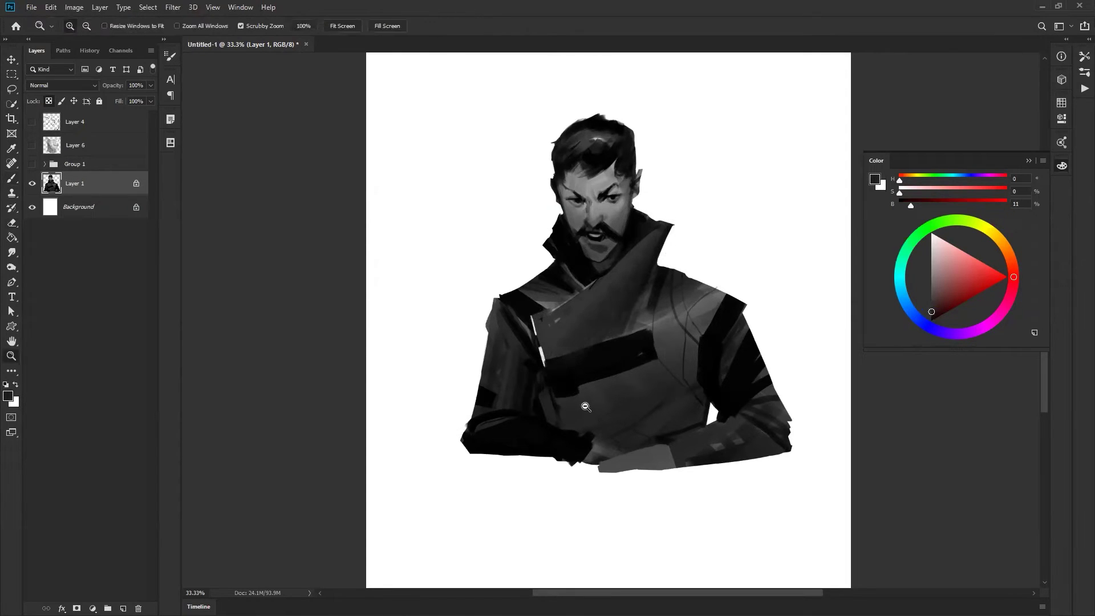
left_click(589, 405, "alt")
left_click(588, 405, "alt")
key("ctrl+shift+h")
left_click(596, 402)
left_click(596, 402)
key("e")
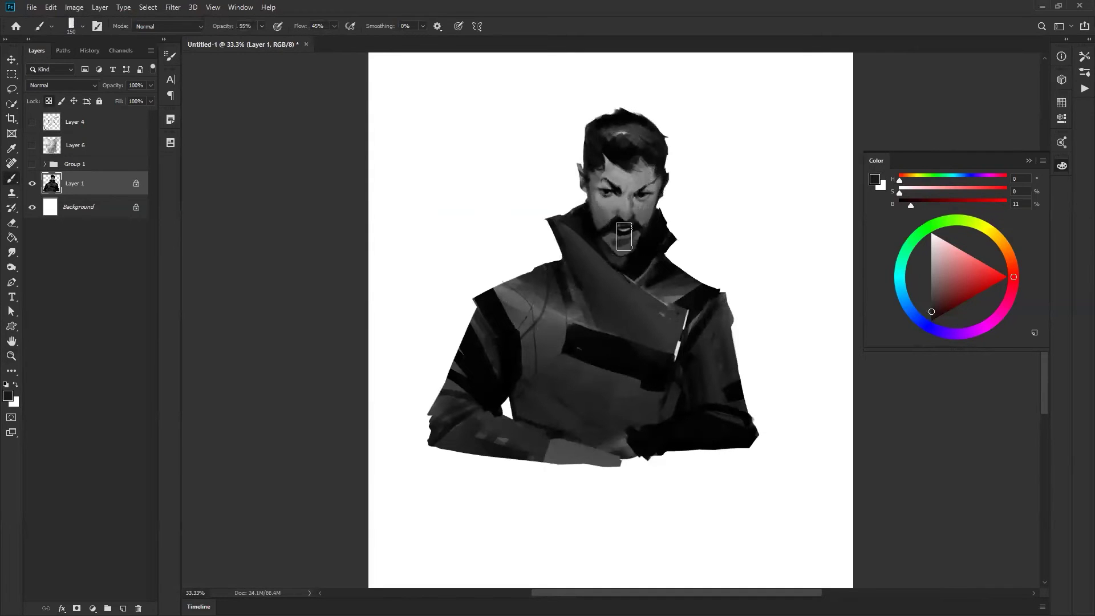
left_click_drag(539, 229, 578, 204)
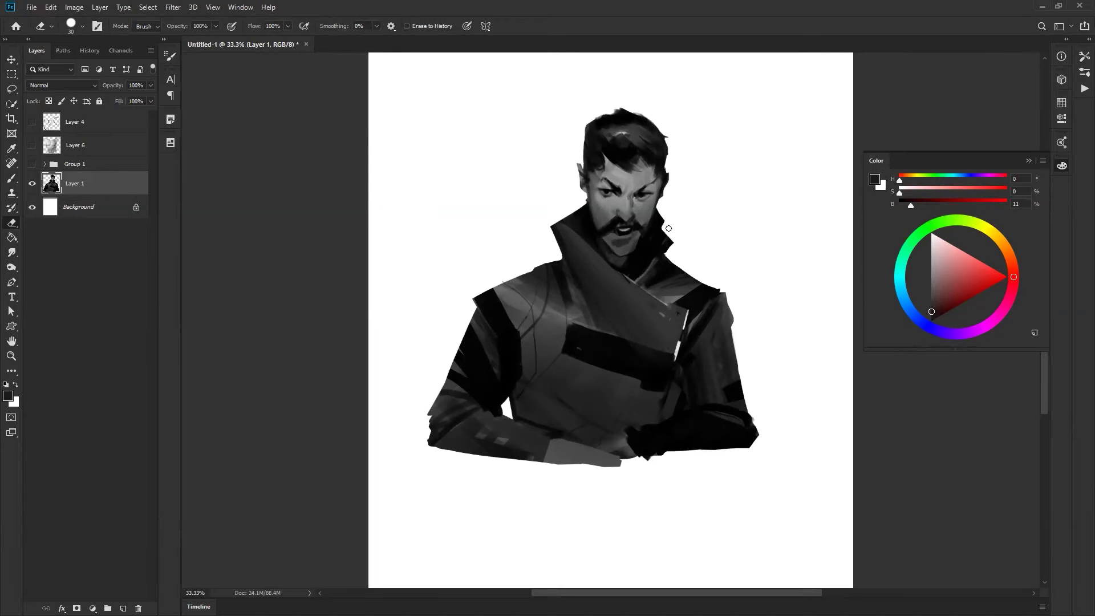
Lasso the lighter arm with its shoulder and hand, and move the selection horizontally inward by about 105 px
key("z")
left_click(689, 285, "alt")
left_click(689, 285, "alt")
left_click(689, 285, "alt")
left_click(716, 341)
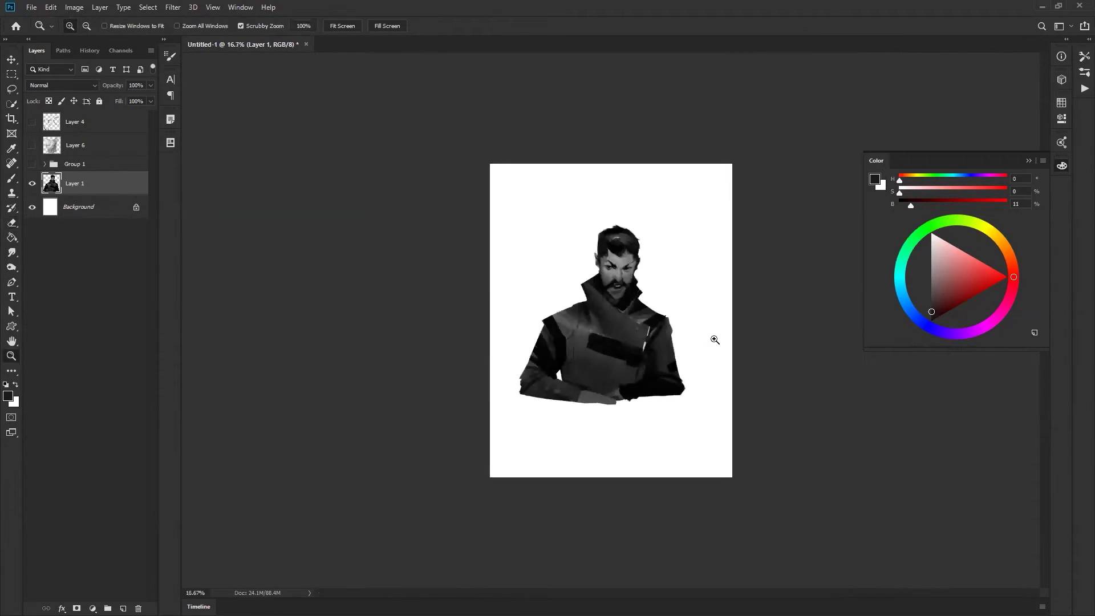
left_click(707, 336)
key("e")
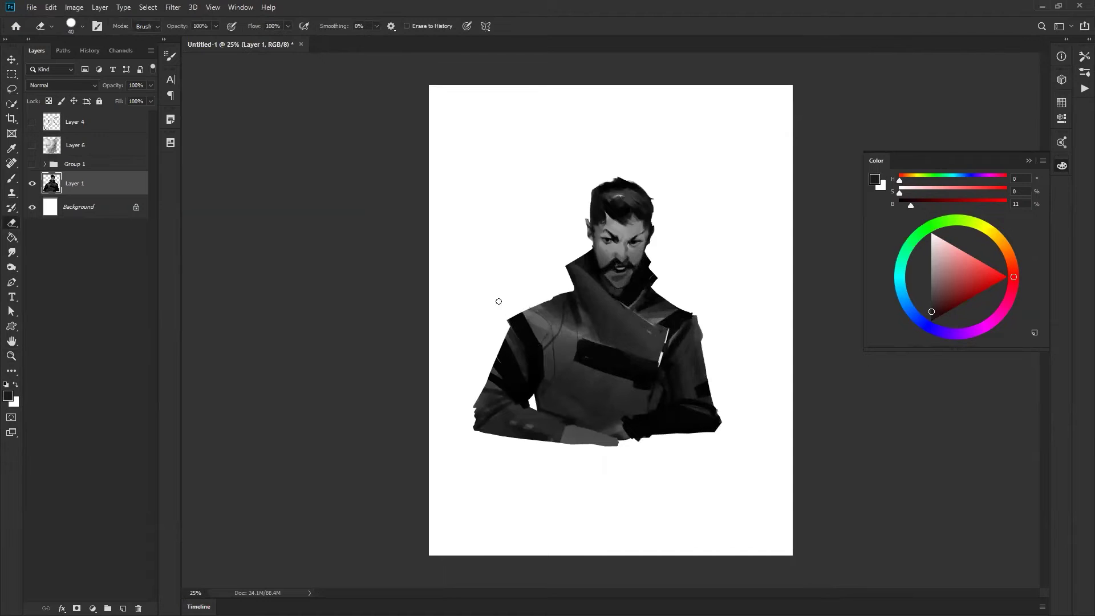
key("l")
mouse_move(534, 269)
left_mouse_down()
mouse_move(573, 319)
mouse_move(572, 360)
mouse_move(557, 383)
left_mouse_up()
mouse_move(603, 438)
left_mouse_down()
mouse_move(523, 486)
mouse_move(521, 247)
mouse_move(513, 274)
left_mouse_up()
key("v")
left_click_drag(573, 446, 587, 446)
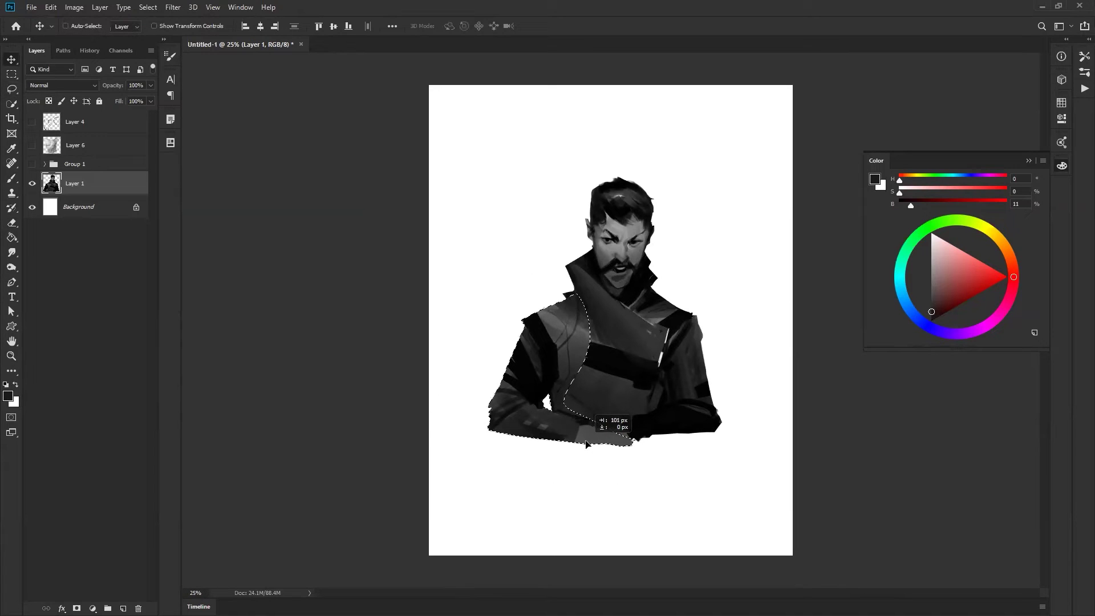
Free-transform the selected arm and shoulder, stretching the top edge slightly upward
key("ctrl+t")
left_click_drag(560, 293, 560, 290)
key("Return")
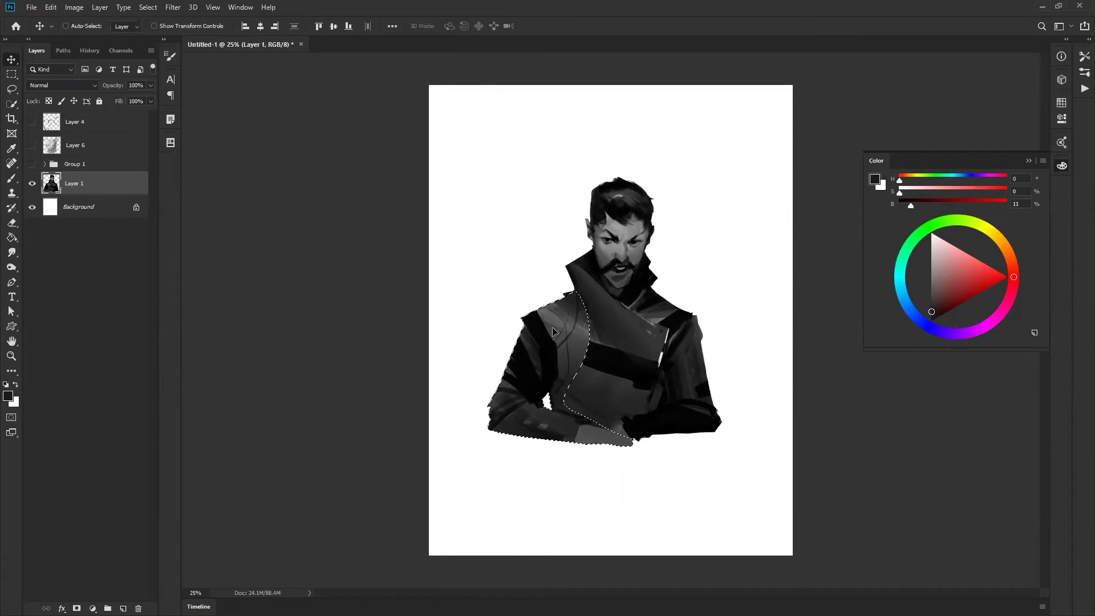
Deselect the repositioned arm and set up the brush with black at a size of 45 px
key("ctrl+d")
key("d")
key("bracketleft")
key("bracketleft")
key("bracketleft")
key("bracketleft")
key("bracketleft")
key("bracketleft")
key("bracketleft")
key("bracketleft")
key("bracketleft")
key("bracketleft")
key("bracketleft")
key("bracketleft")
key("bracketleft")
key("bracketleft")
key("bracketleft")
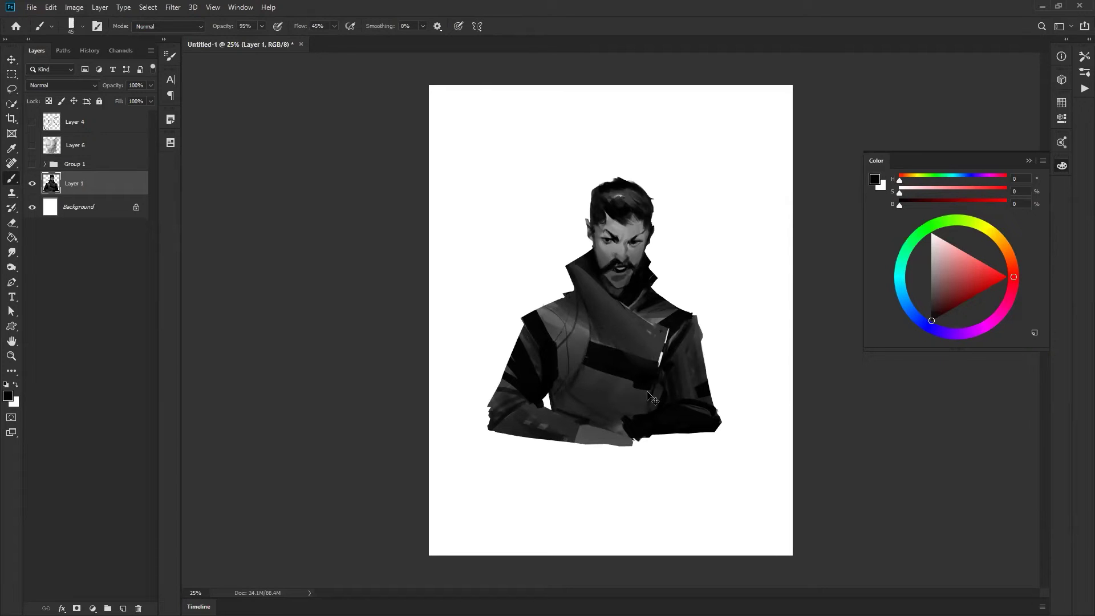
Trim the darker arm's outer edge with a 40 to 50 px eraser while the canvas is flipped horizontally
key("ctrl+shift+h")
key("e")
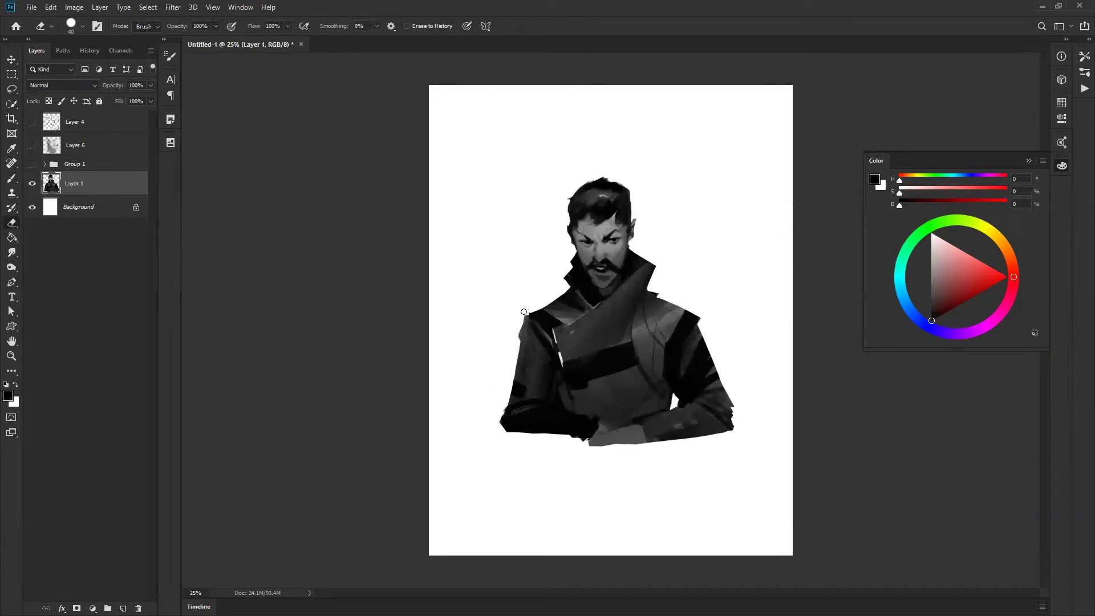
left_click_drag(525, 313, 519, 336)
mouse_move(519, 348)
left_mouse_down()
mouse_move(494, 428)
mouse_move(507, 411)
left_mouse_up()
key("ctrl+shift+h")
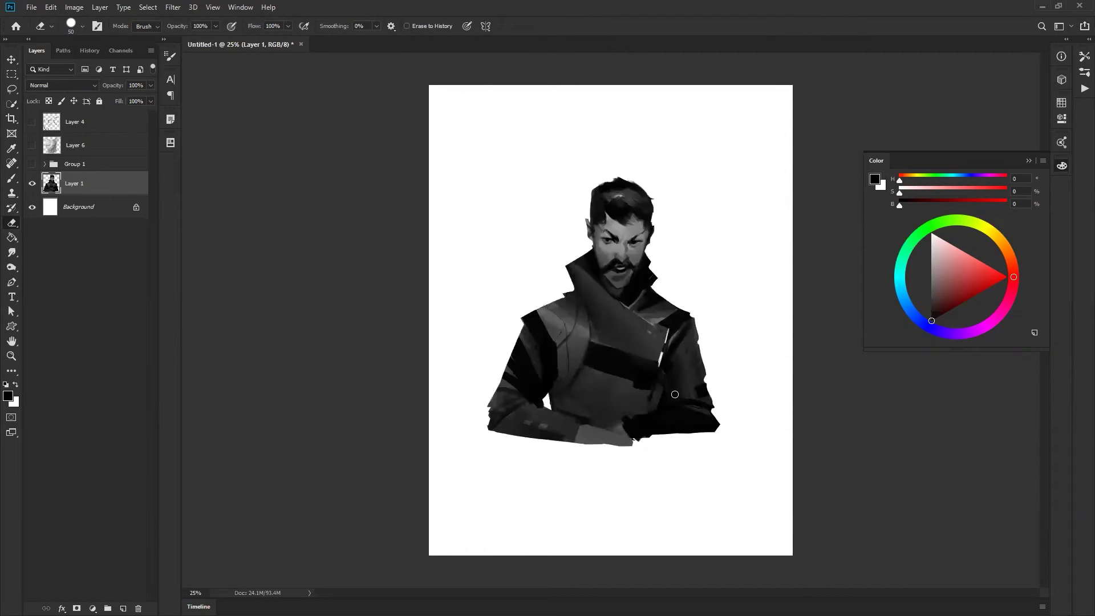
Paint a band of sampled 13% brightness grey down the coat front beside the darker arm, with a 45 to 50 px brush
key("b")
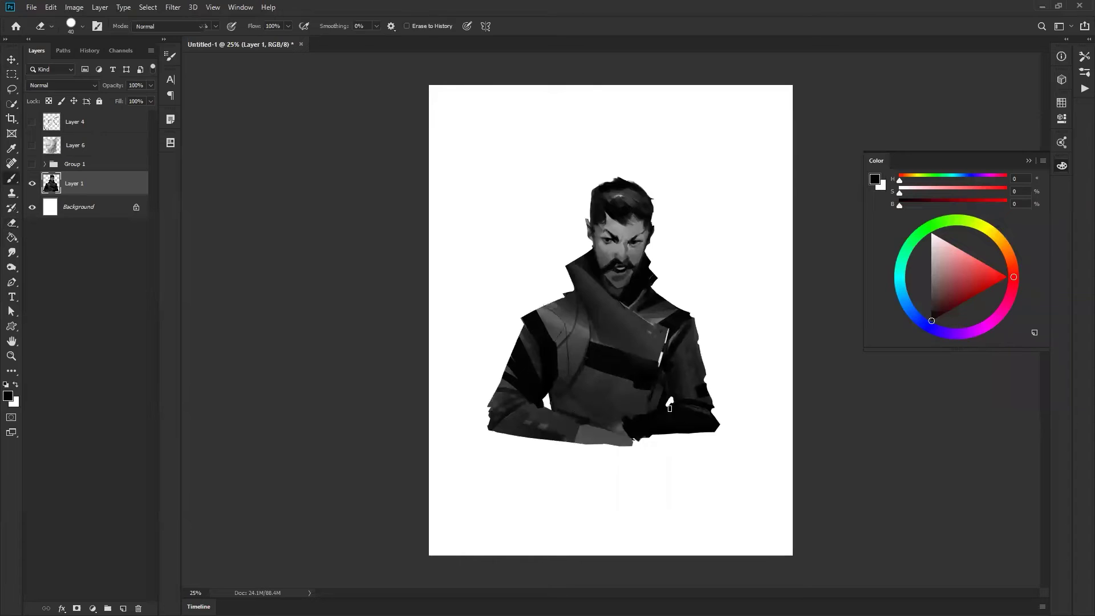
left_click(665, 411, "alt")
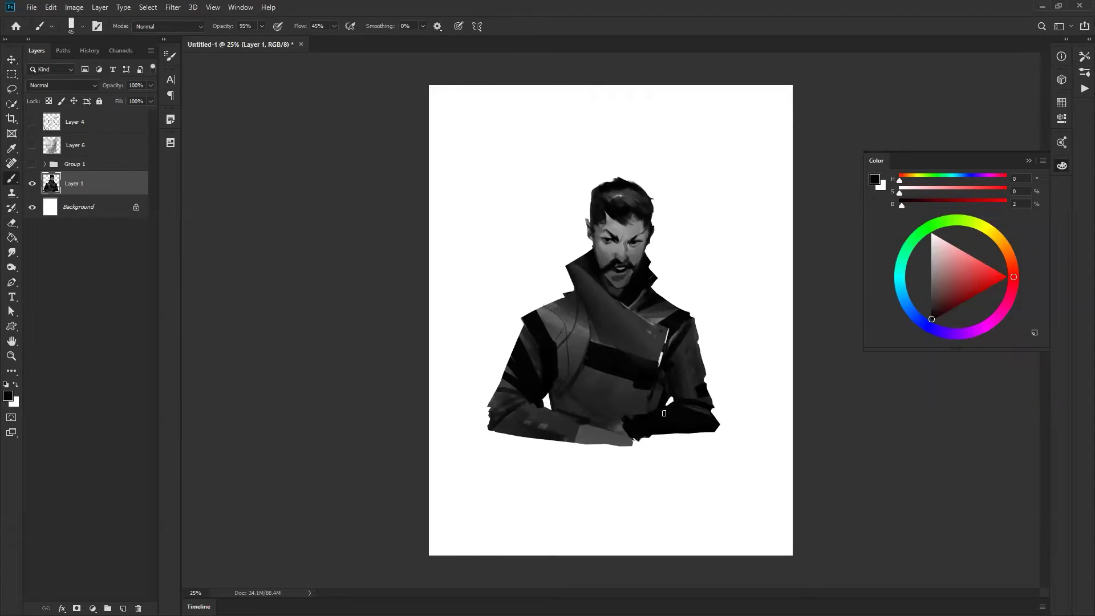
left_click(654, 402, "alt")
mouse_move(683, 336)
left_mouse_down()
mouse_move(660, 380)
mouse_move(688, 351)
left_mouse_up()
key("ctrl+z")
key("]")
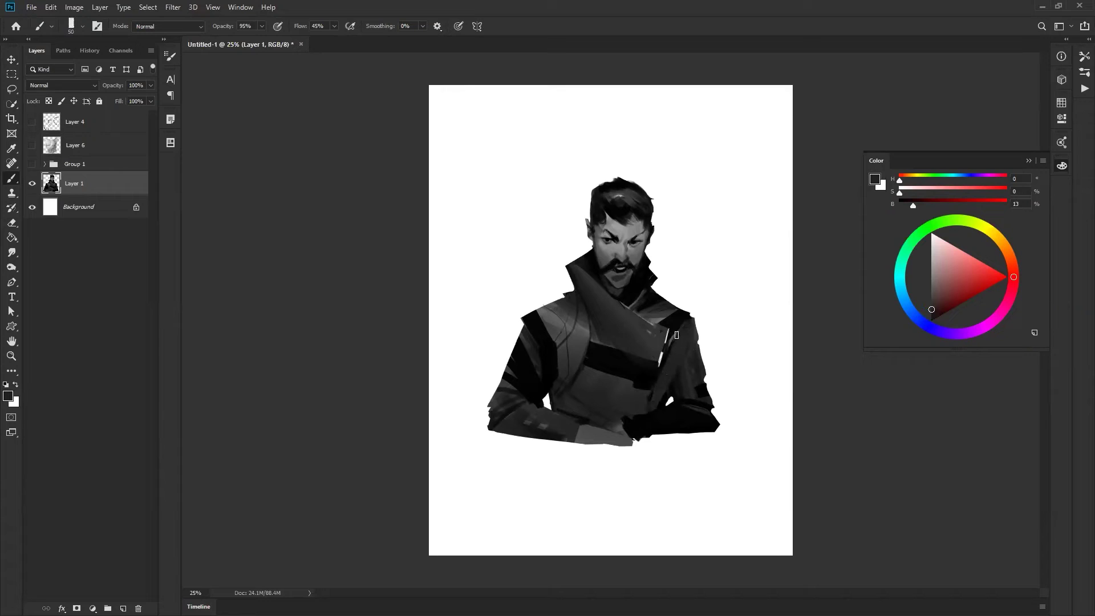
Paint a dark crease on the lower coat front and a dark cuff at the lighter arm's wrist, using near-black down to 15 px
key("d")
left_click(656, 399, "alt")
left_click(637, 383, "alt")
mouse_move(640, 385)
left_mouse_down()
mouse_move(627, 434)
mouse_move(569, 442)
left_mouse_up()
key("ctrl+z")
key("ctrl+z")
key("bracketright")
mouse_move(574, 423)
left_mouse_down()
mouse_move(565, 441)
mouse_move(609, 448)
left_mouse_up()
key("ctrl+z")
key("ctrl+z")
key("bracketleft")
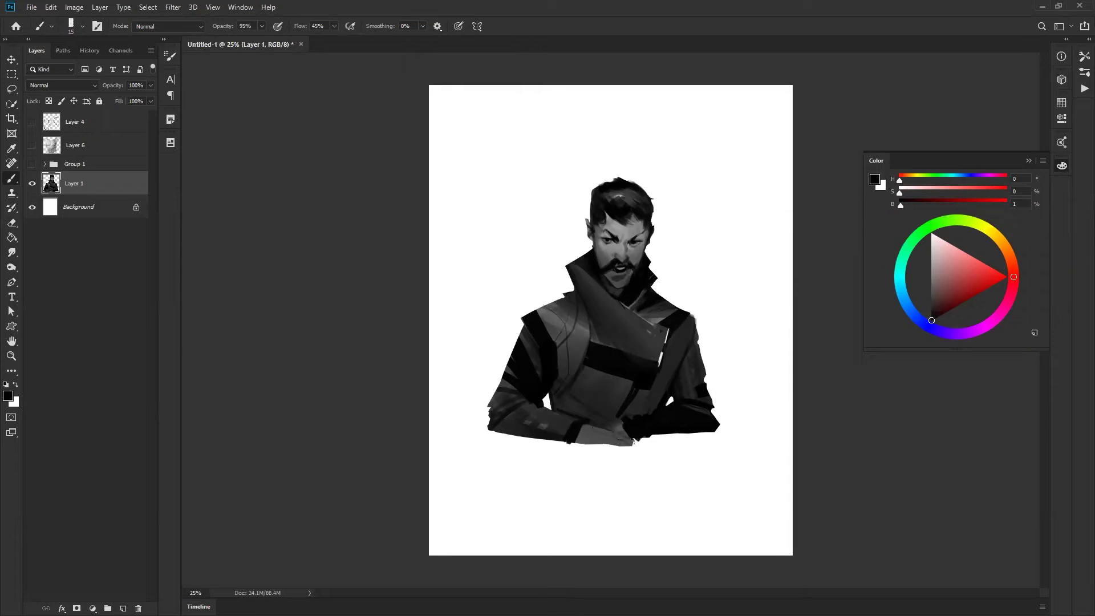
left_click(579, 440)
key("e")
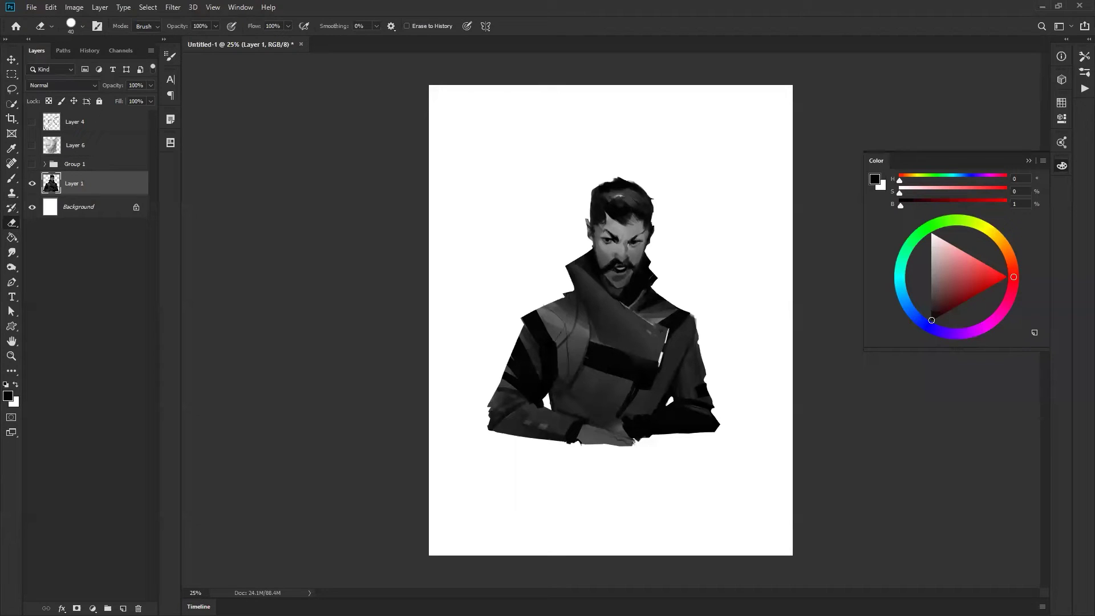
Touch up the darker arm and its gap to the torso in black, up to 50 px, while the canvas is flipped horizontally
key("ctrl+shift+h")
key("b")
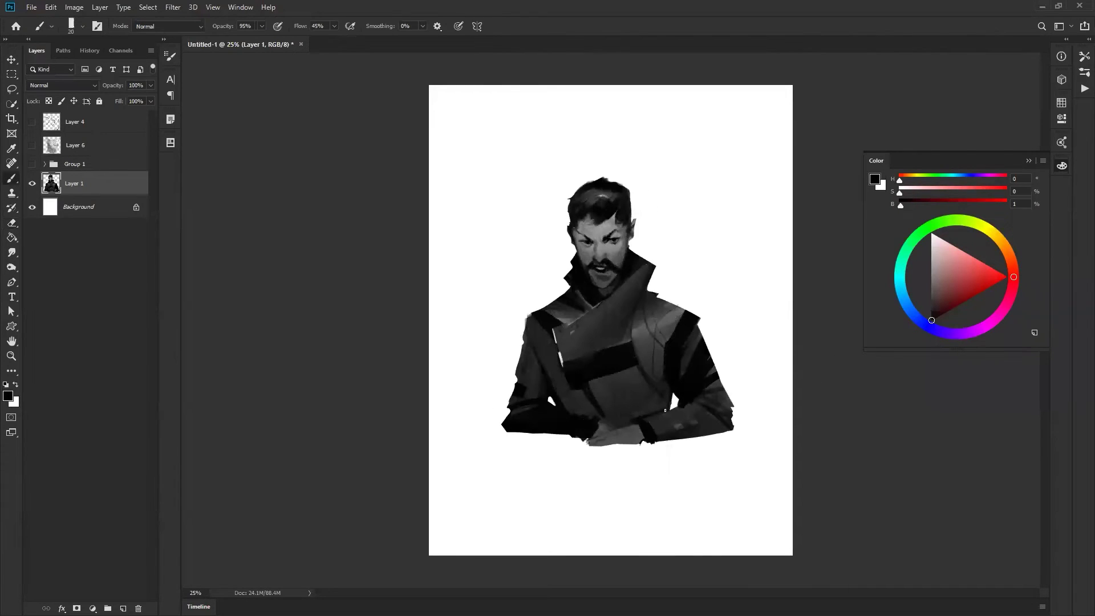
key("x")
key("bracketleft")
key("x")
key("bracketright")
key("bracketright")
key("bracketright")
key("bracketright")
key("bracketleft")
key("bracketleft")
left_click_drag(526, 328, 505, 425)
key("ctrl+z")
key("ctrl+shift+h")
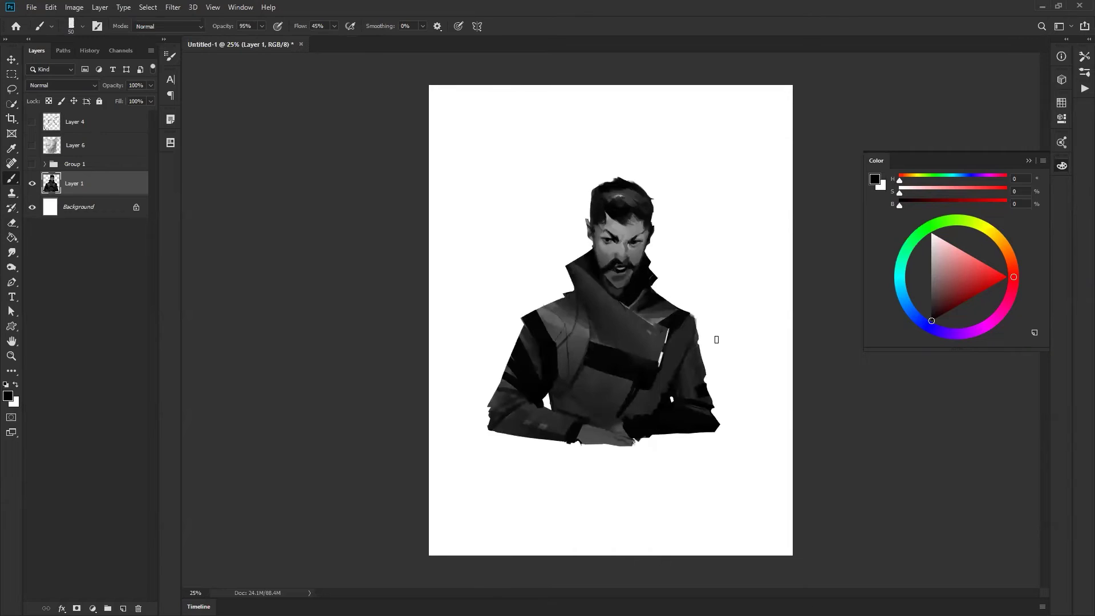
Choose the splatter brush from the STANDARD set, reduce it to 45 px and darken the shadowed jaw with black
key("ctrl+plus")
left_click(593, 202, "alt")
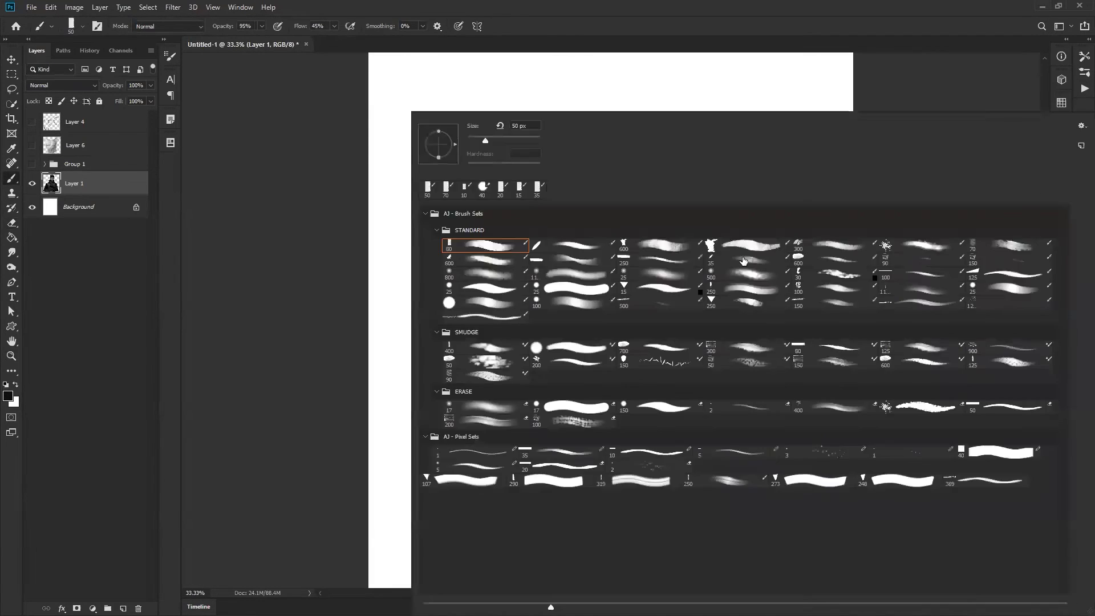
right_click(619, 203)
left_click(936, 248)
left_click(279, 280)
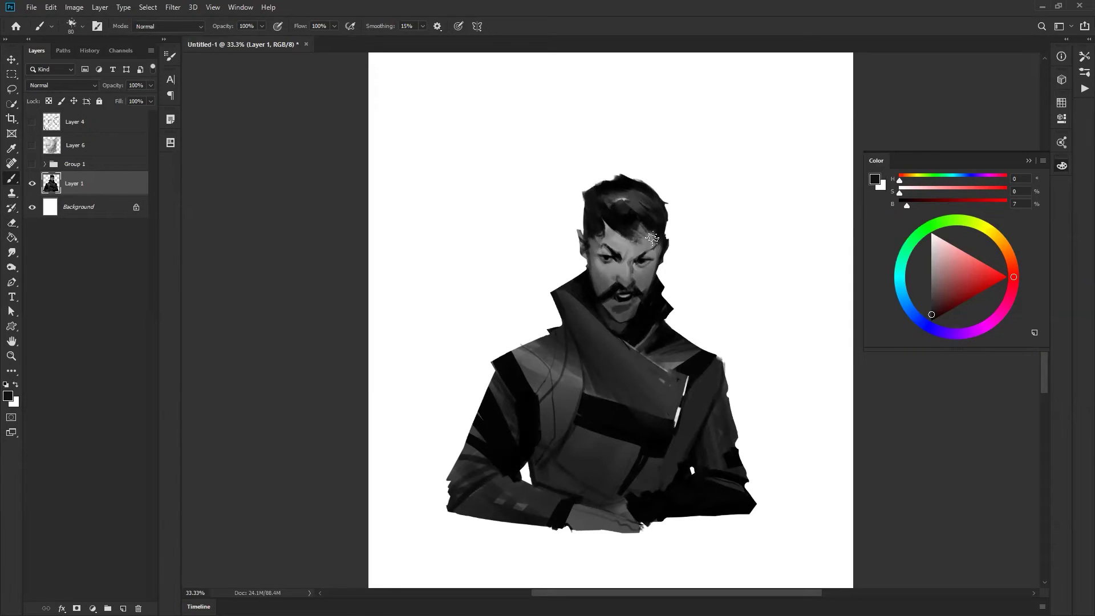
key("bracketleft")
key("bracketleft")
key("bracketleft")
key("bracketleft")
left_click_drag(645, 306, 650, 312)
left_click(648, 308, "alt")
left_click(638, 322, "ctrl")
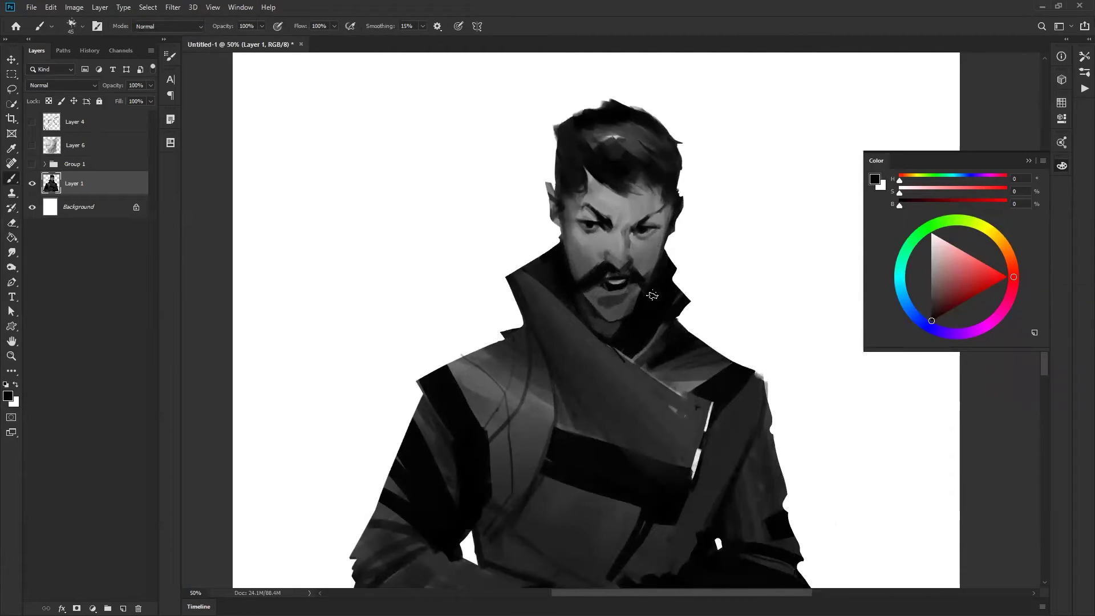
Refine the shadowed temple and brow with a 20 px splatter brush, using sampled 48% brightness grey and black
key("bracketleft")
key("bracketleft")
key("bracketleft")
left_click(666, 202, "alt")
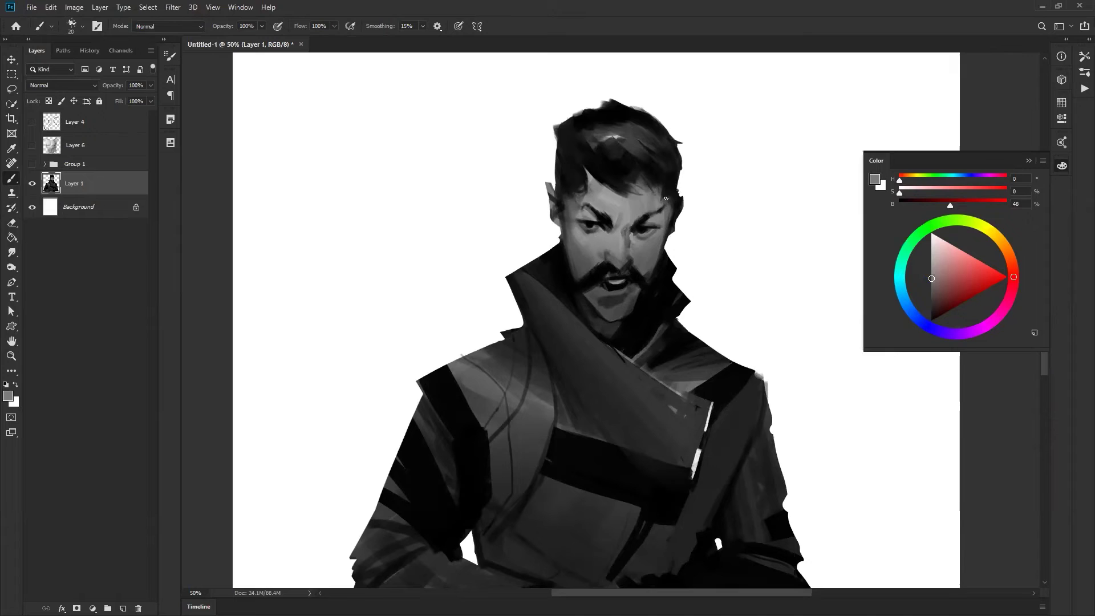
left_click(666, 223, "alt")
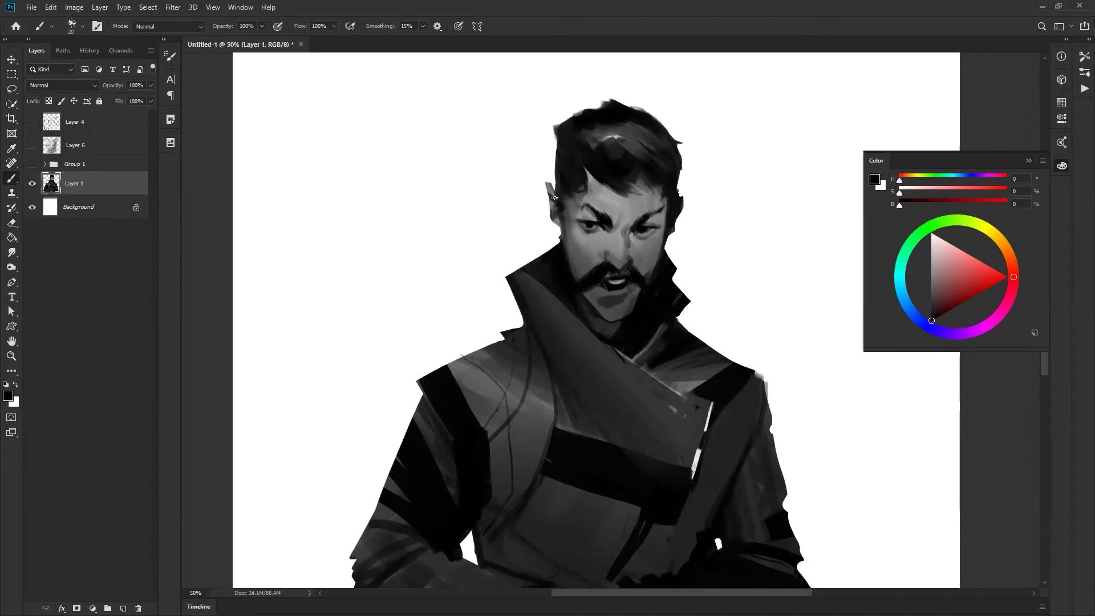
Lock the layer's transparent pixels, flip the canvas and shade the cheeks with sampled 35% to 57% brightness greys at 40 to 50 px
key("slash")
key("x")
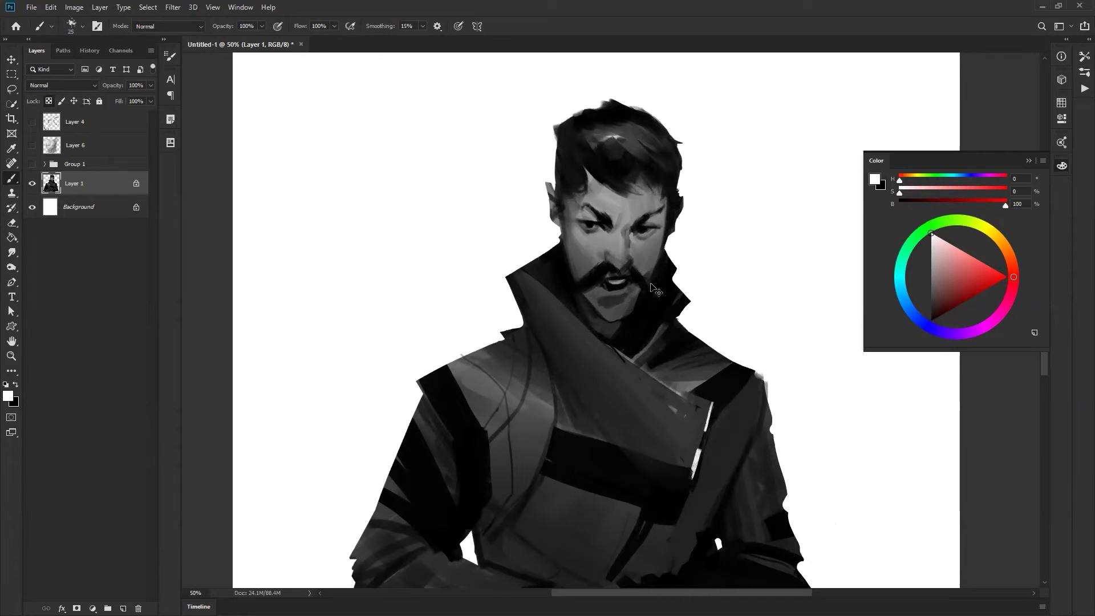
key("ctrl+shift+h")
key("x")
left_click(618, 242, "alt")
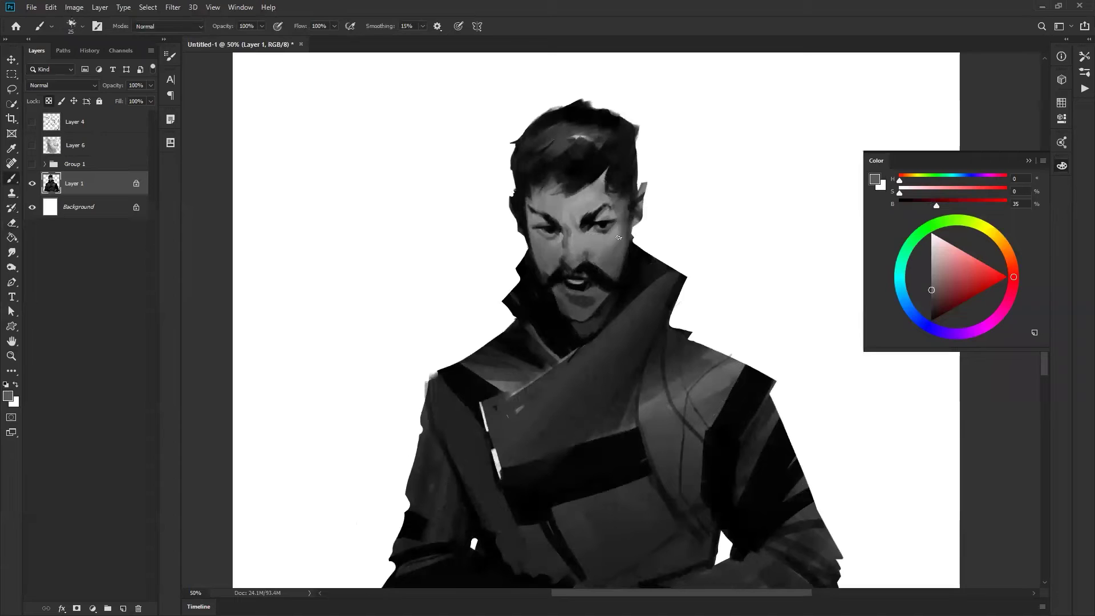
key("bracketright")
key("bracketright")
key("bracketright")
key("bracketright")
key("bracketright")
left_click(599, 246, "alt")
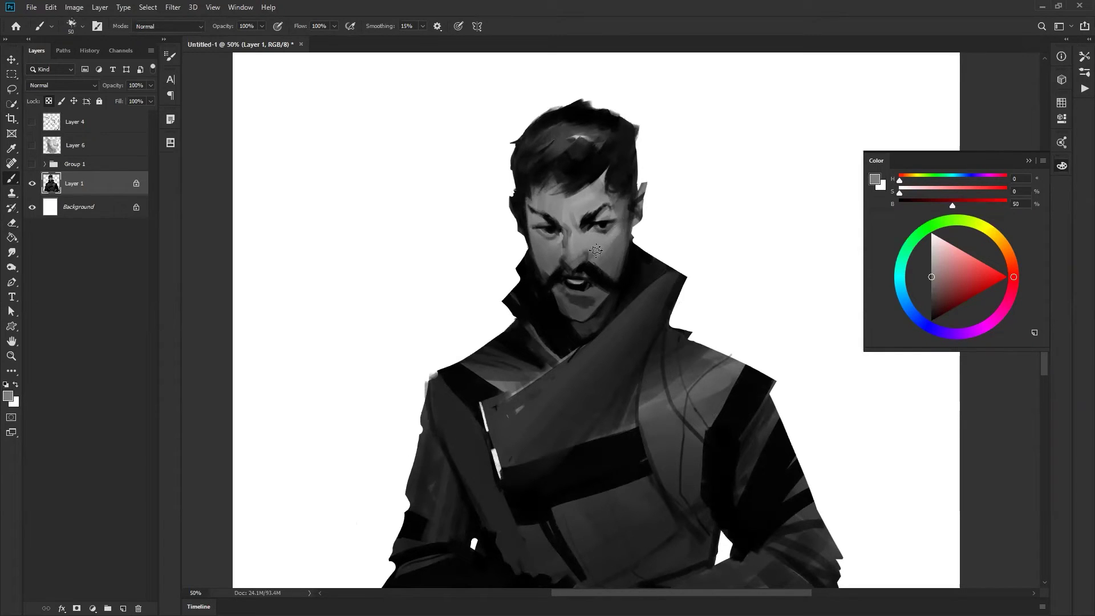
left_click(609, 239, "alt")
key("bracketleft")
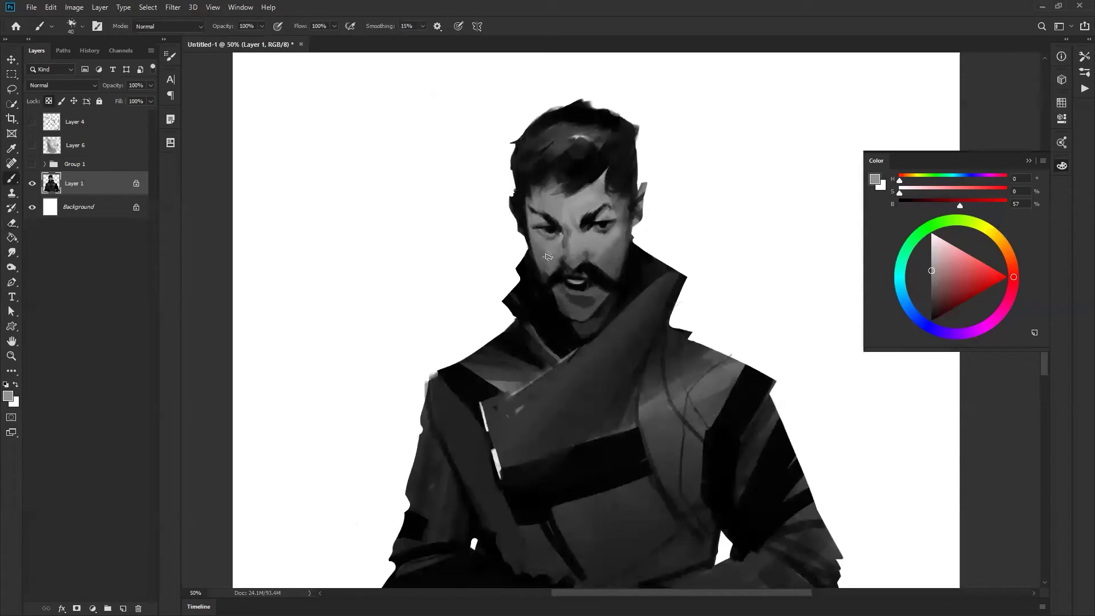
left_click(548, 242, "alt")
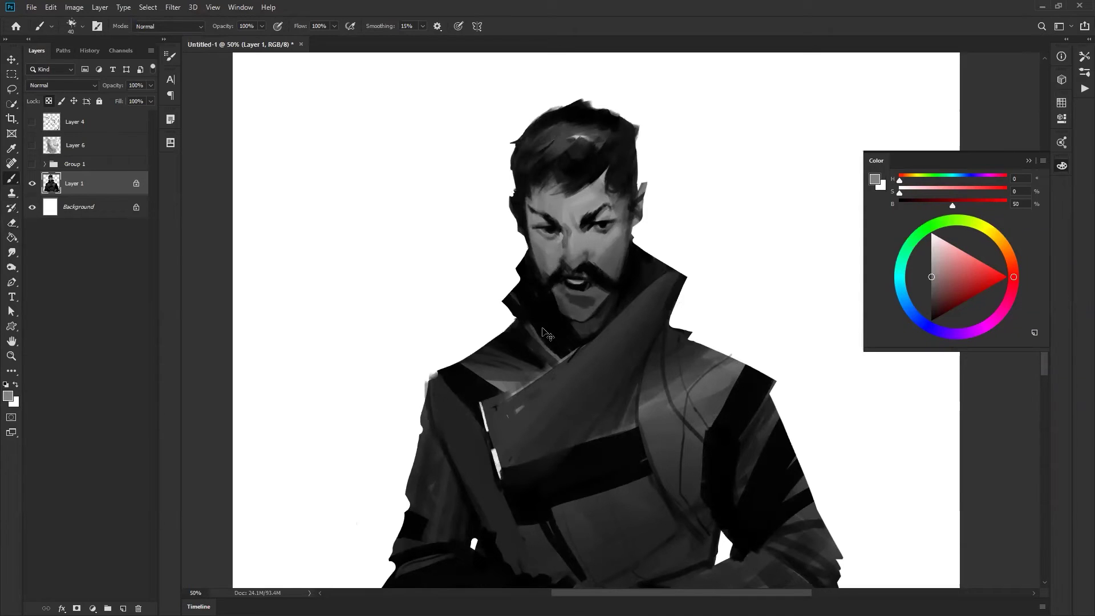
Flip the canvas back, restore black and choose the 80 px rectangular brush from the STANDARD brush set
key("ctrl+shift+h")
key("h")
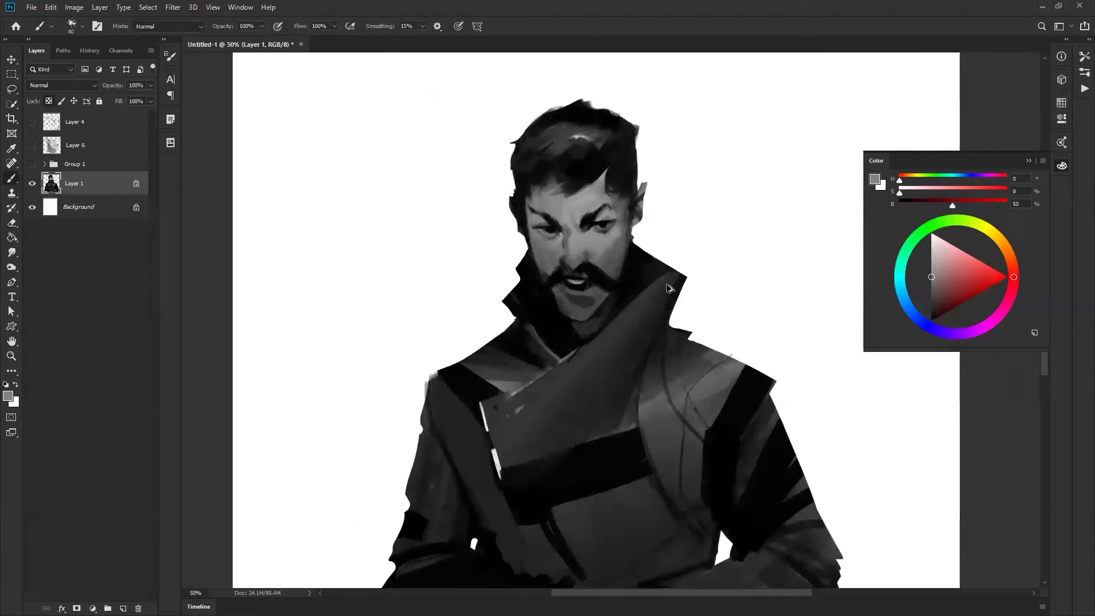
key("h")
right_click(671, 320)
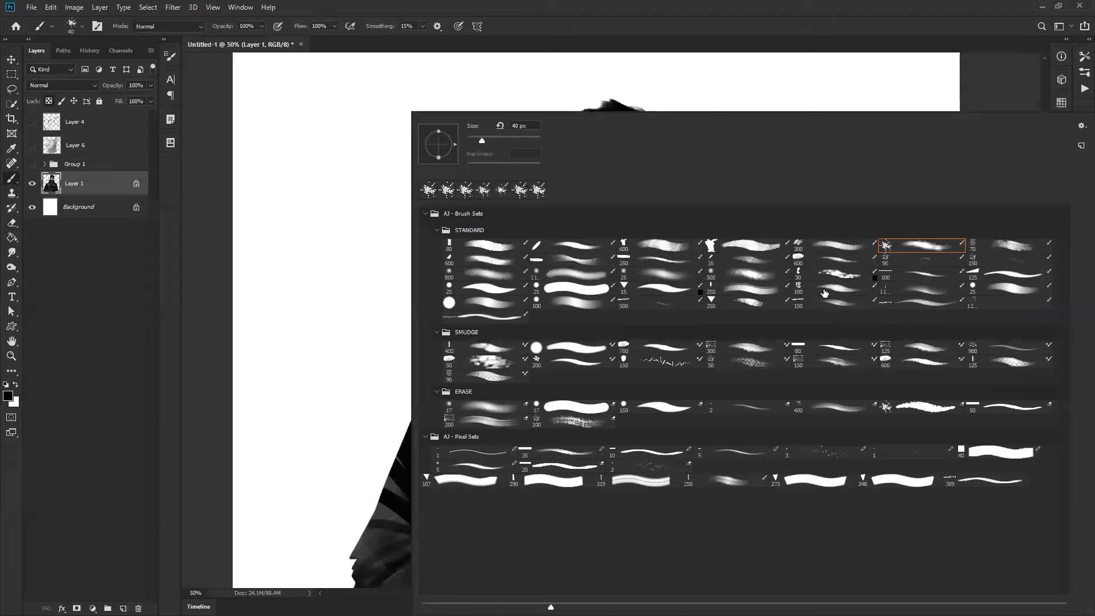
left_click(488, 245)
left_click(308, 328)
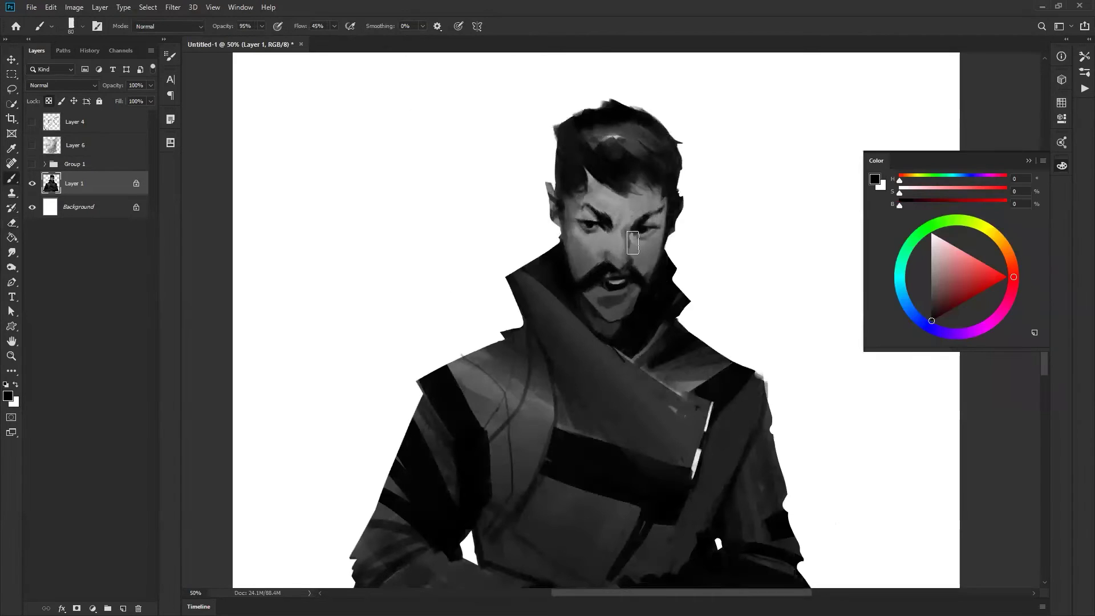
Darken the jaw and chin shadows in black with the rectangular brush at 45 to 50 px
key("bracketleft")
key("bracketleft")
key("bracketleft")
key("bracketleft")
key("bracketleft")
key("bracketright")
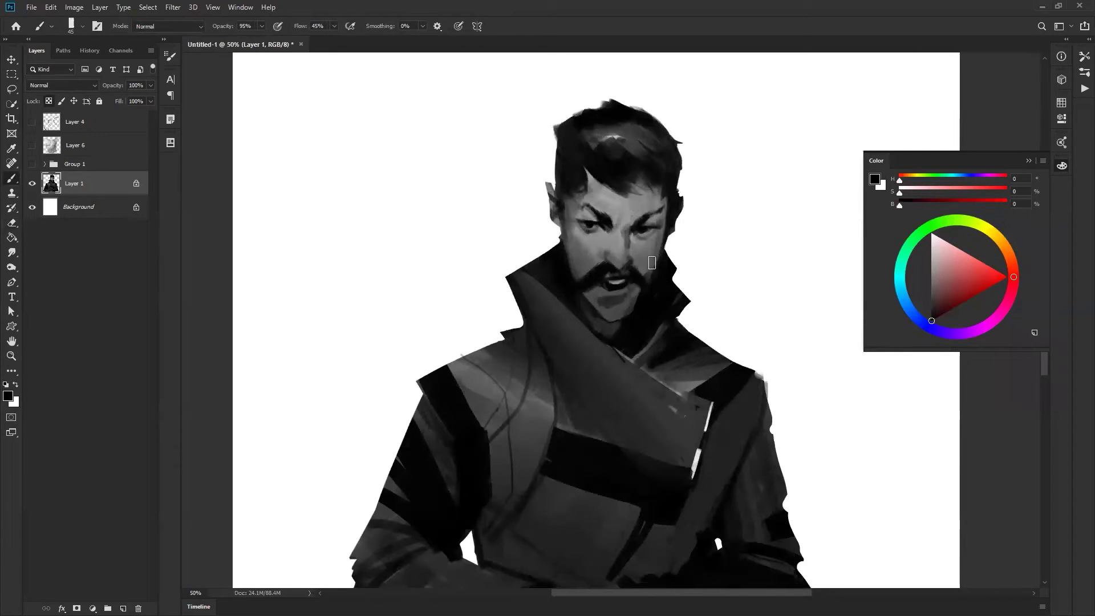
key("bracketright")
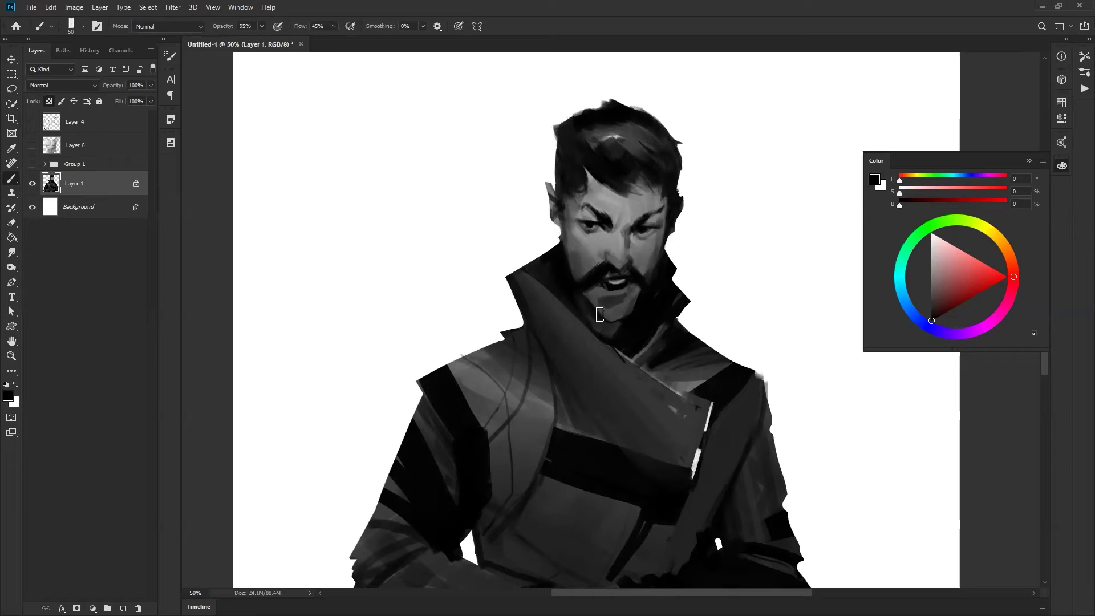
Shade the lighter cheek and temple with greys sampled from the face, including 22% brightness, and restore the default black
left_click(579, 256, "alt")
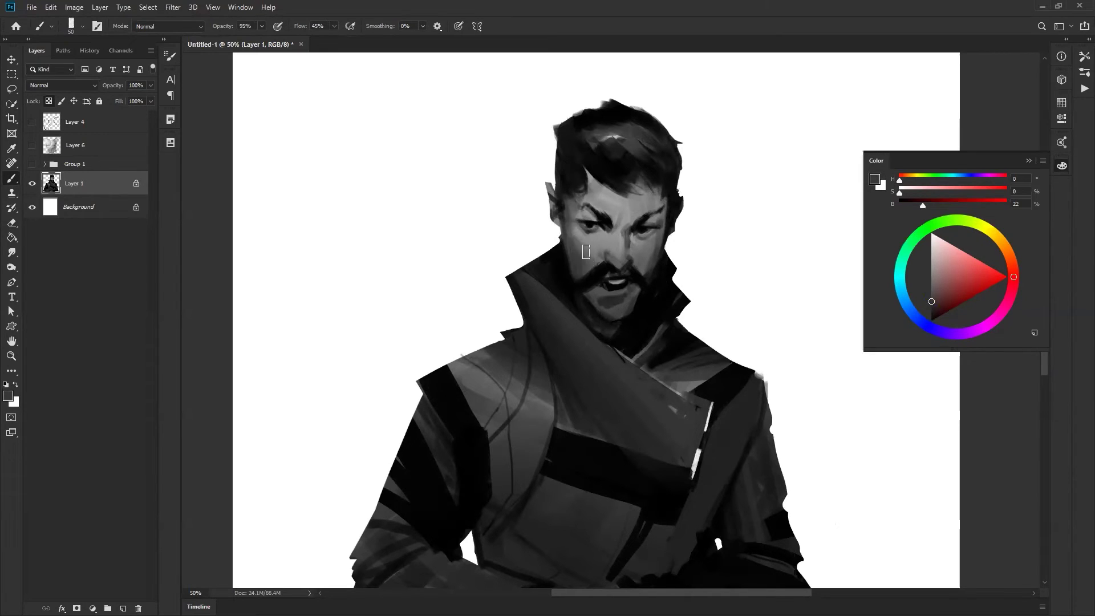
left_click(588, 248, "alt")
left_click_drag(578, 207, 571, 229)
key("d")
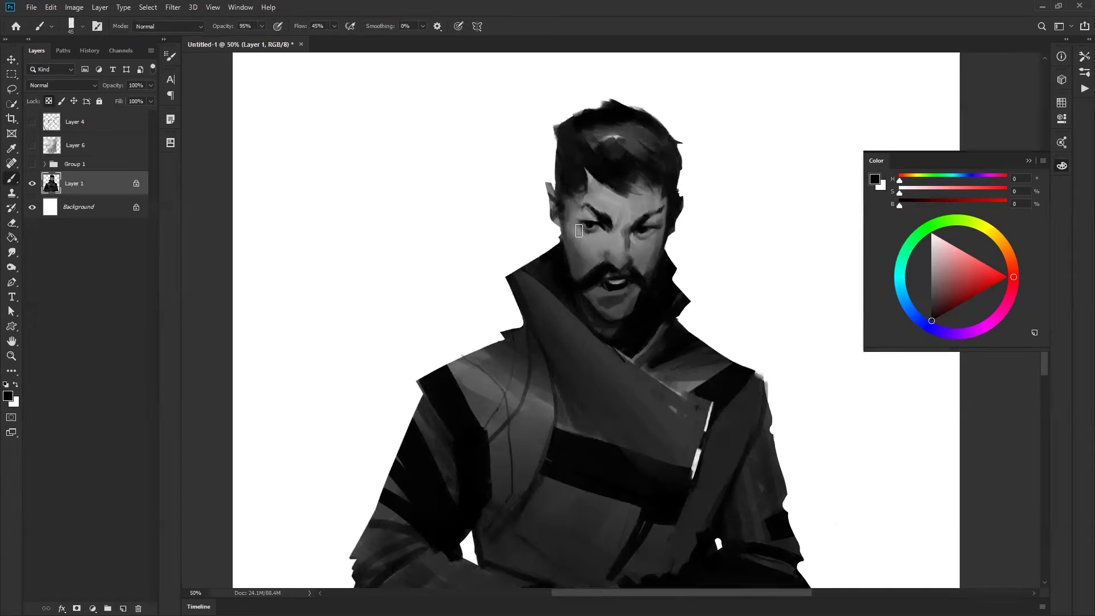
Flip the canvas horizontally and refine the eye details with a fine 9 to 10 px brush in black and white
key("bracketleft")
key("bracketleft")
key("bracketleft")
key("bracketleft")
key("F2")
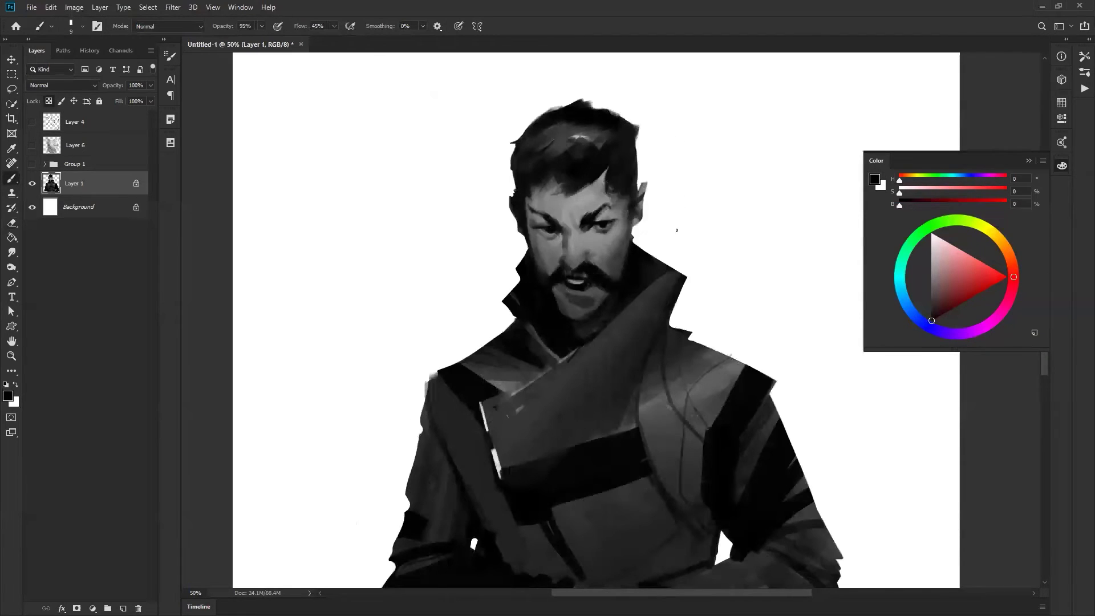
left_click(593, 233)
key("x")
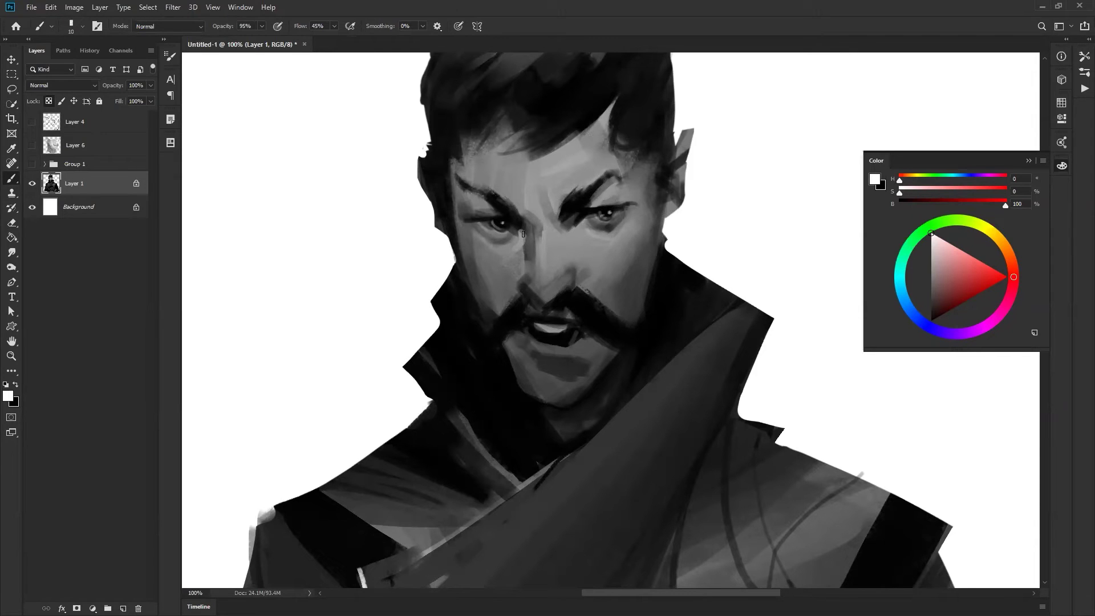
Clean up the skin around the eyes and brows with sampled greys up to 60% brightness, varying the brush from 20 to 8 px
left_click(570, 233, "alt")
key("bracketright")
key("bracketright")
left_click(601, 198, "alt")
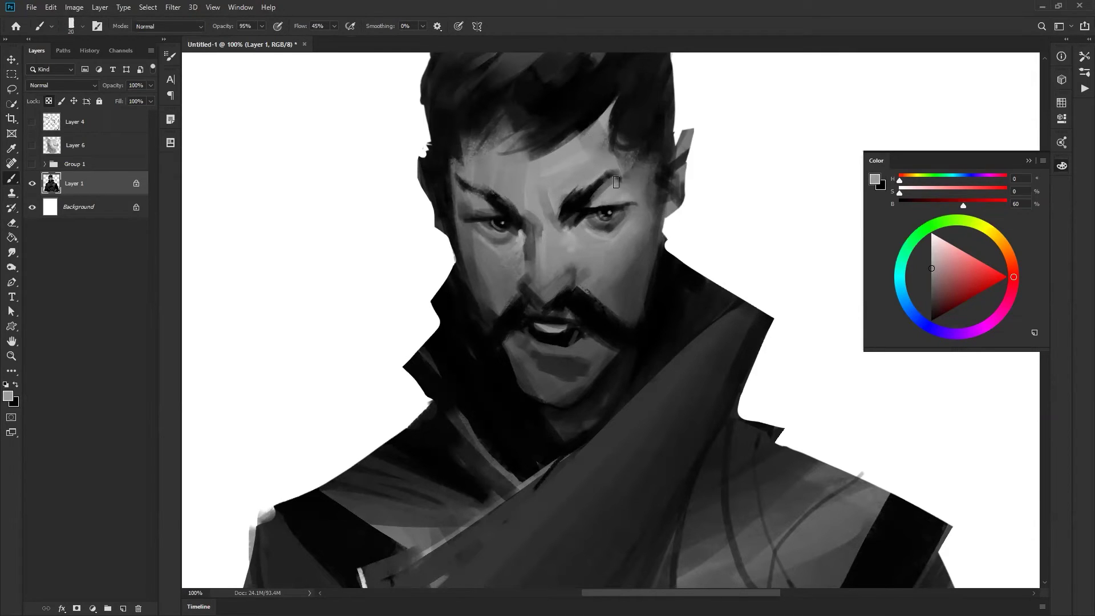
key("bracketright")
key("bracketleft")
key("bracketleft")
key("bracketleft")
key("bracketleft")
key("bracketleft")
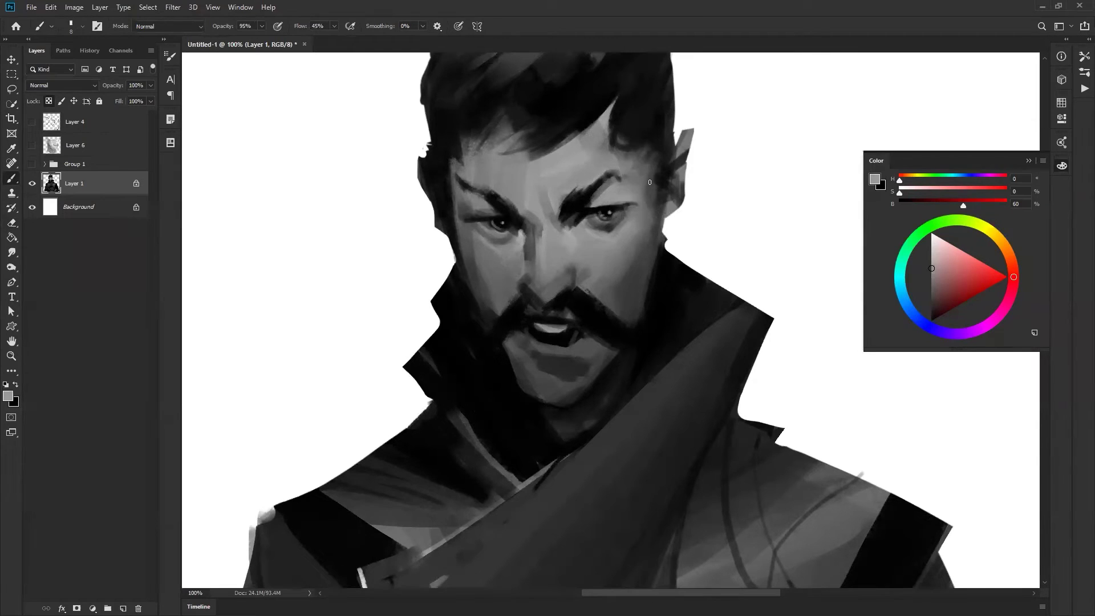
Unlock the layer's transparent pixels and paint a black sideburn from the ear down to the collar with a 20 px brush
key("z")
left_click(645, 317, "alt")
left_click(648, 317, "alt")
left_click(651, 316, "alt")
left_click(652, 316, "alt")
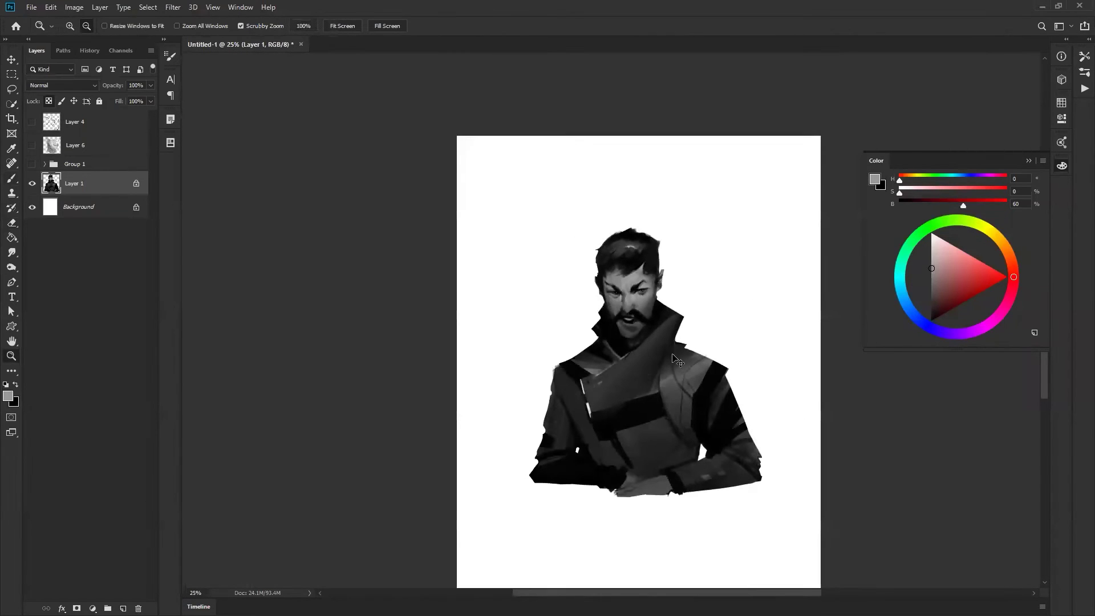
left_click(671, 326)
left_click(671, 326)
key("b")
key("d")
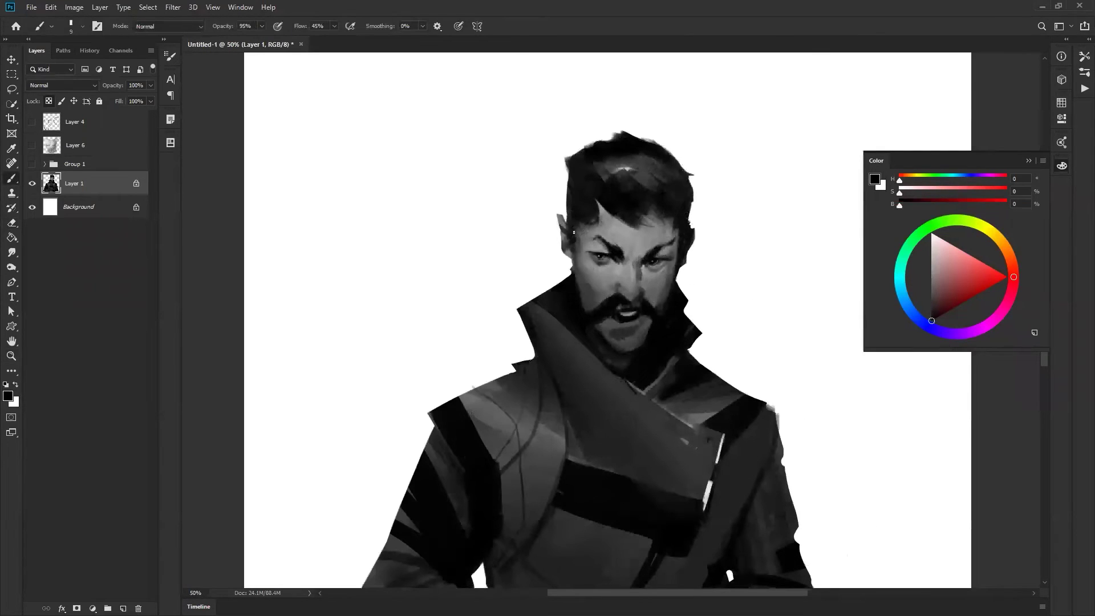
key("bracketright")
key("bracketright")
key("slash")
left_click_drag(570, 256, 563, 276)
left_click_drag(566, 288, 560, 280)
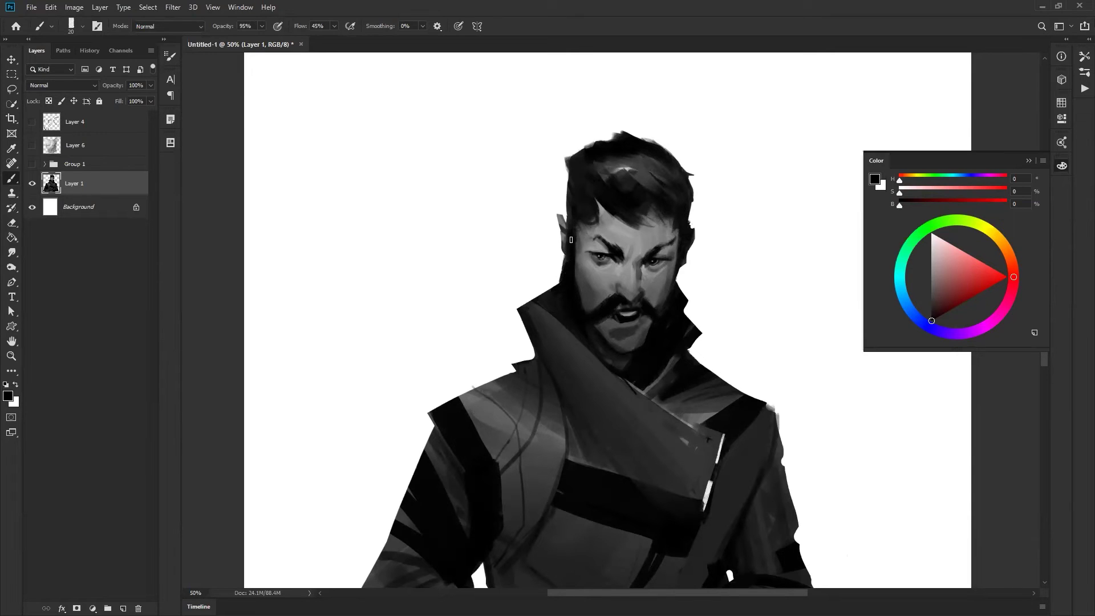
key("z")
left_click(670, 358, "alt")
left_click(670, 358, "alt")
left_click(670, 358, "alt")
left_click_drag(652, 392, 620, 269)
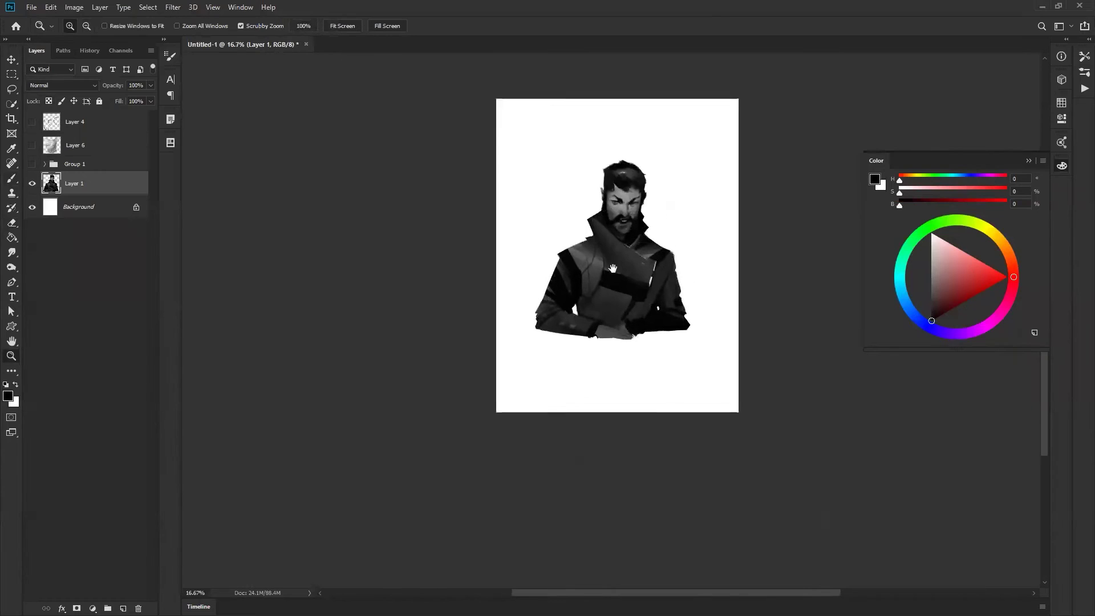
Retouch the cheek beside the nose and the chin with sampled greys of 64% and 36% brightness, using a fine brush
left_click(621, 251)
left_click(627, 252)
left_click(628, 257)
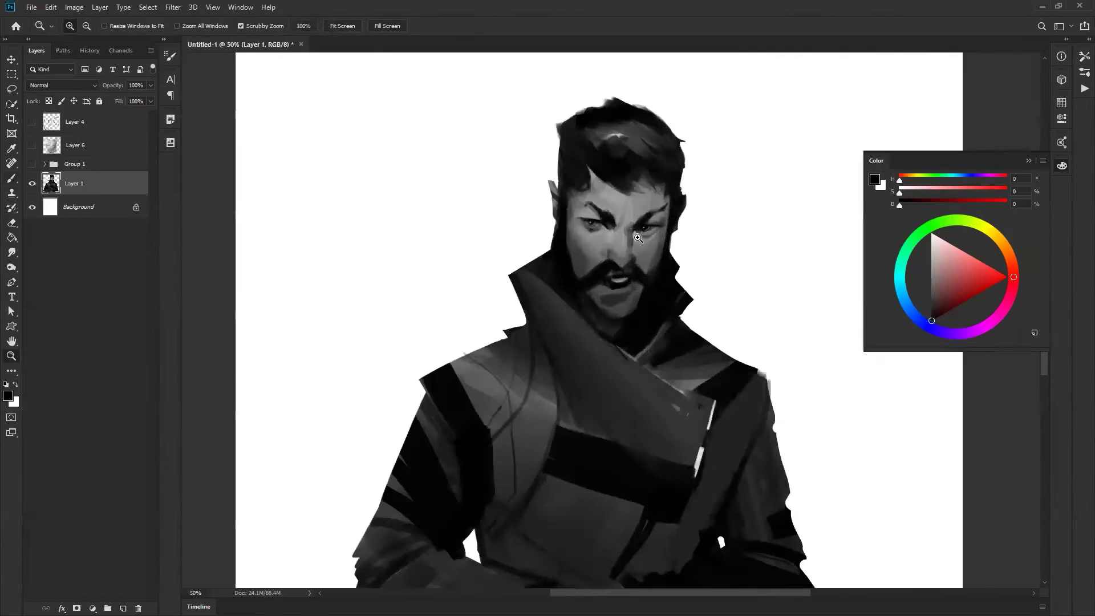
left_click(630, 226)
key("b")
left_click(613, 212, "alt")
key("[")
left_click(624, 228, "alt")
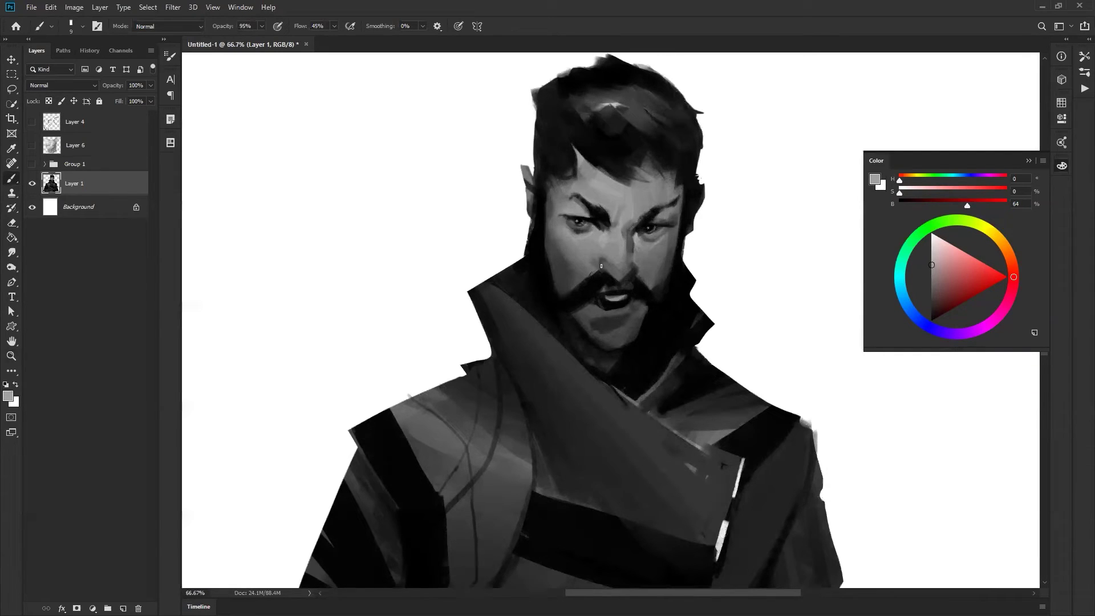
left_click_drag(596, 280, 597, 260)
left_click(602, 332, "alt")
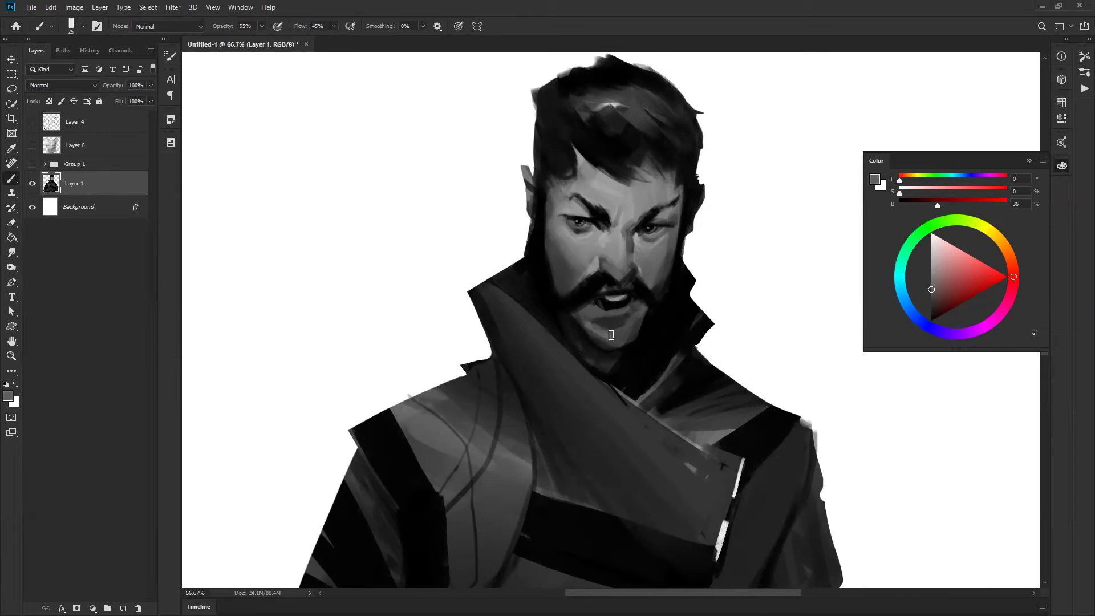
Flip the canvas horizontally and check the figure's proportions in the mirrored painting
key("z")
left_click(637, 352, "alt")
left_click(637, 352, "alt")
left_click(637, 352, "alt")
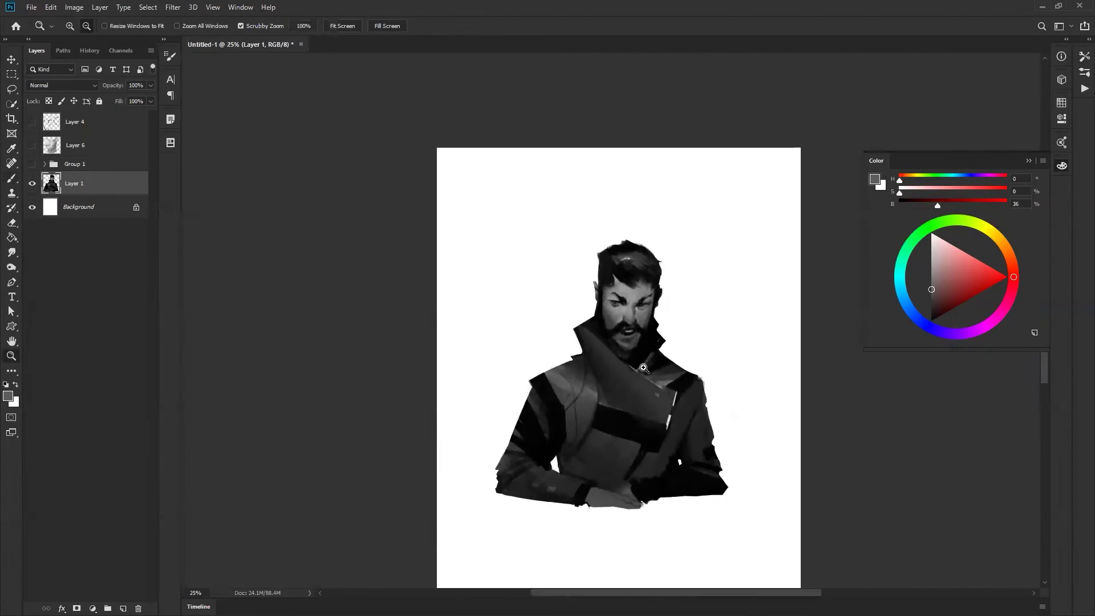
key("ctrl+h")
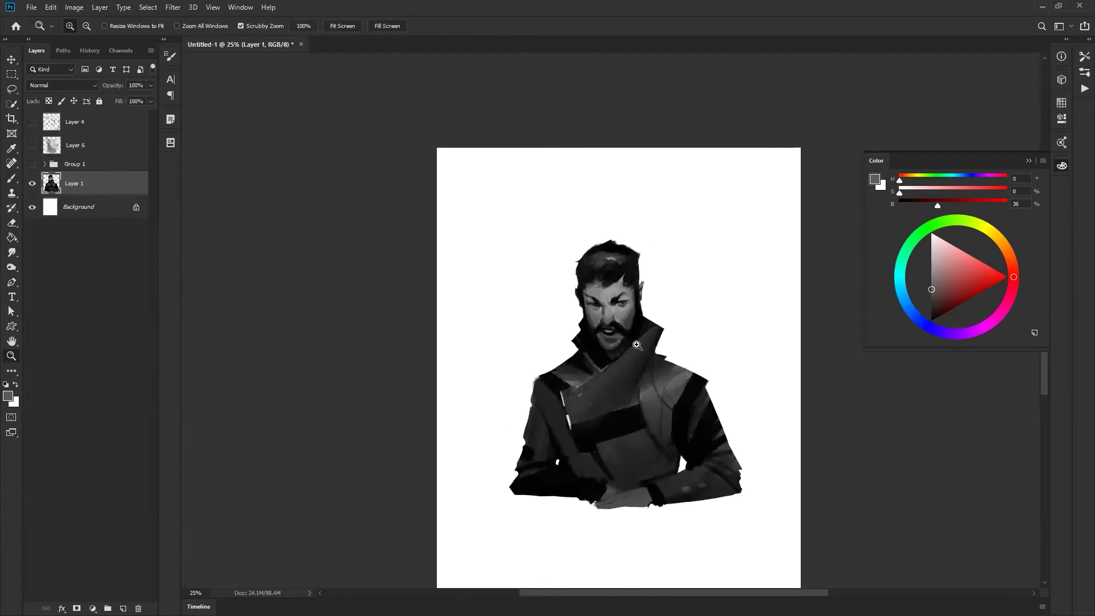
left_click(634, 344)
left_click(634, 345)
key("b")
left_click_drag(657, 359, 721, 236)
key("z")
left_click(683, 342, "alt")
left_click(683, 343, "alt")
Select the area around the figure and use Liquify with an enlarged brush to reshape the shoulder and upper sleeve on the darker side
key("m")
left_click_drag(523, 124, 855, 562)
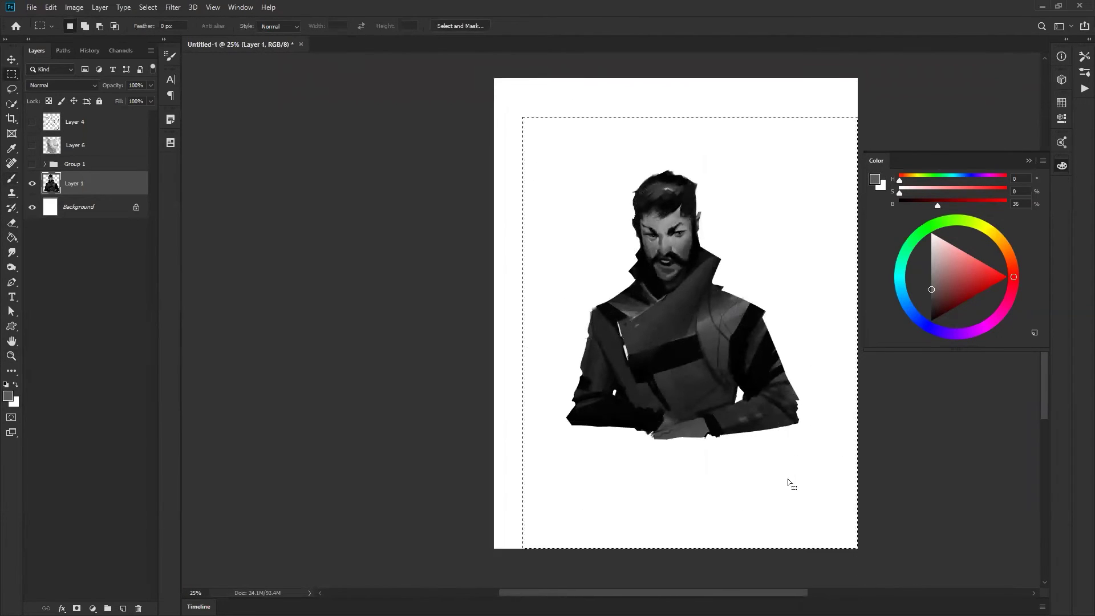
key("ctrl+shift+x")
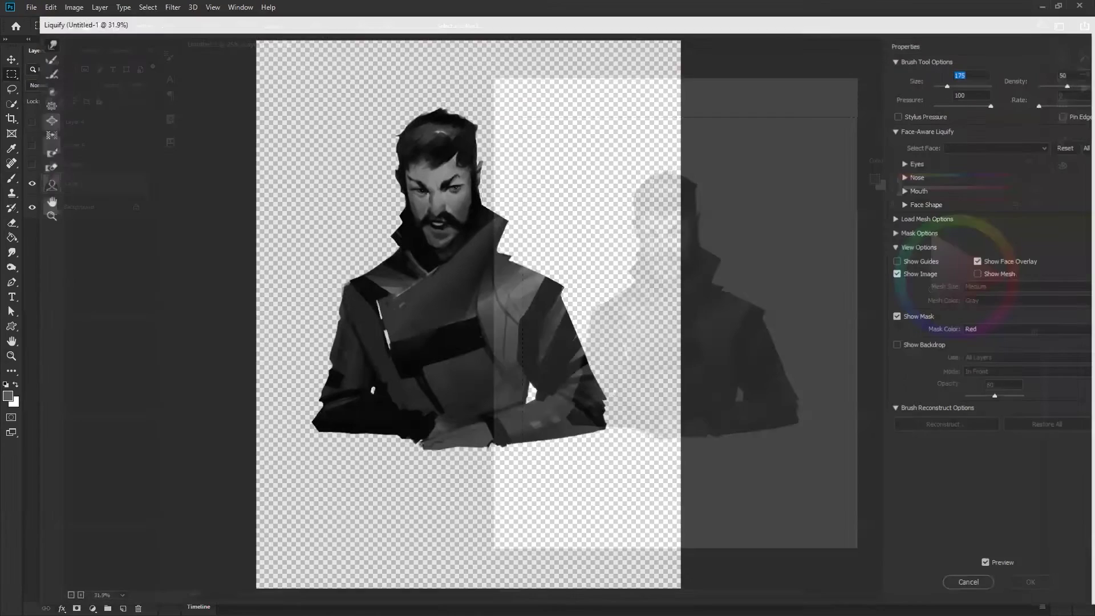
key("bracketright")
key("bracketright")
key("bracketright")
key("bracketright")
key("bracketright")
key("bracketright")
mouse_move(315, 266)
left_mouse_down()
mouse_move(343, 265)
mouse_move(302, 280)
mouse_move(311, 306)
mouse_move(269, 412)
mouse_move(286, 330)
mouse_move(274, 368)
mouse_move(298, 343)
mouse_move(341, 337)
mouse_move(329, 305)
mouse_move(336, 319)
mouse_move(307, 290)
mouse_move(342, 366)
left_mouse_up()
Refine the sleeve silhouettes with Liquify brush sizes of 600 to 1100 and apply the distortion
key("bracketright")
key("bracketleft")
key("bracketleft")
key("bracketleft")
key("bracketright")
key("bracketright")
key("bracketright")
key("bracketright")
key("bracketright")
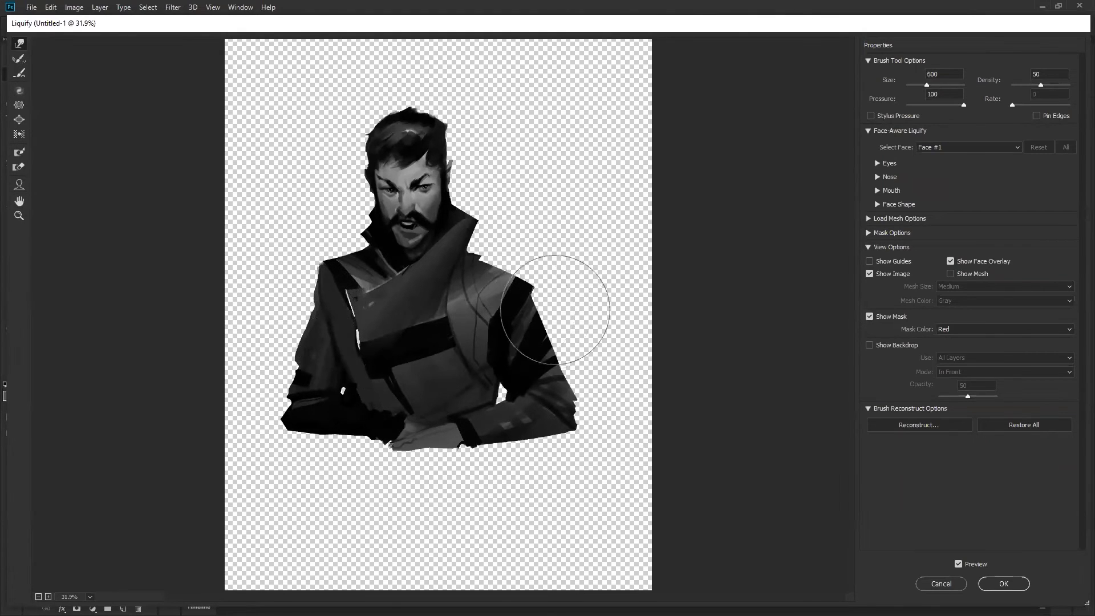
key("bracketright")
key("bracketright")
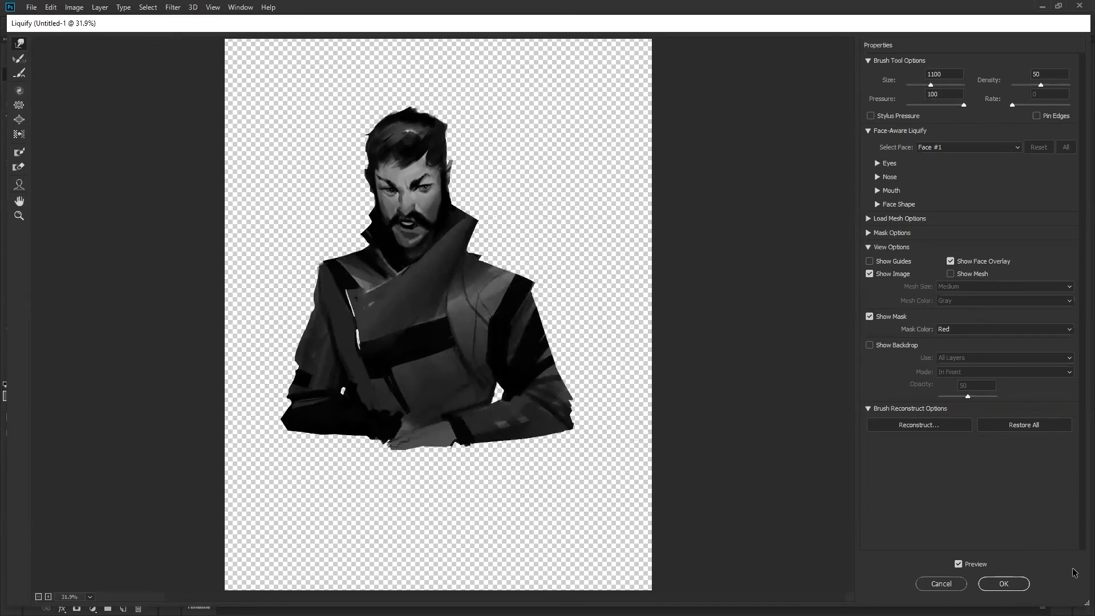
left_click(1016, 587)
Switch to Skype to view the reference portrait of the woman with a skull headdress, and return to Photoshop
key("alt")
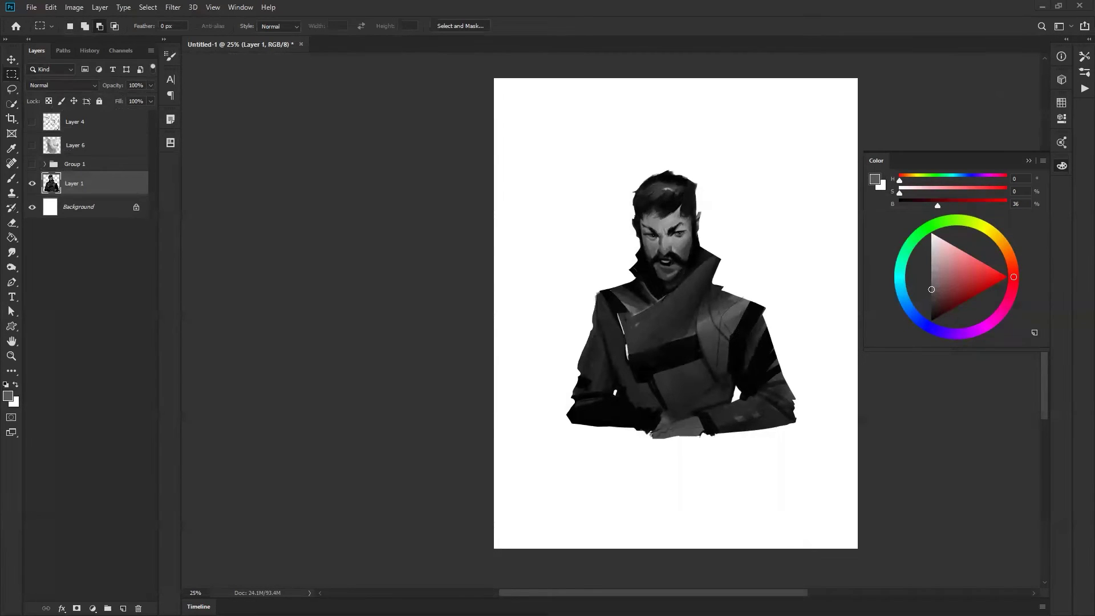
left_click_drag(1094, 36, 760, 36)
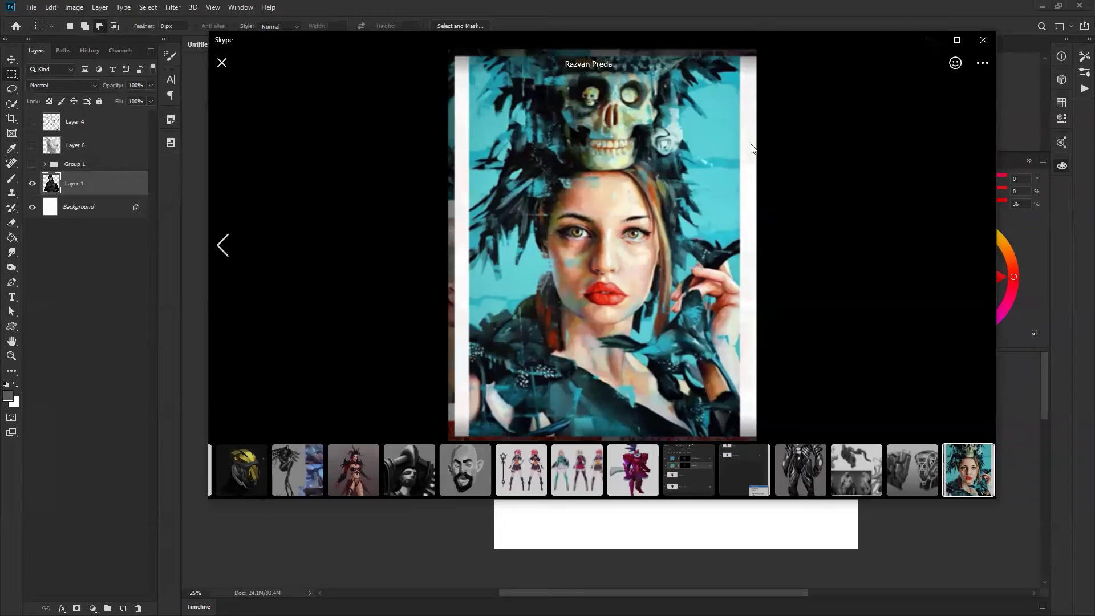
key("alt+Tab")
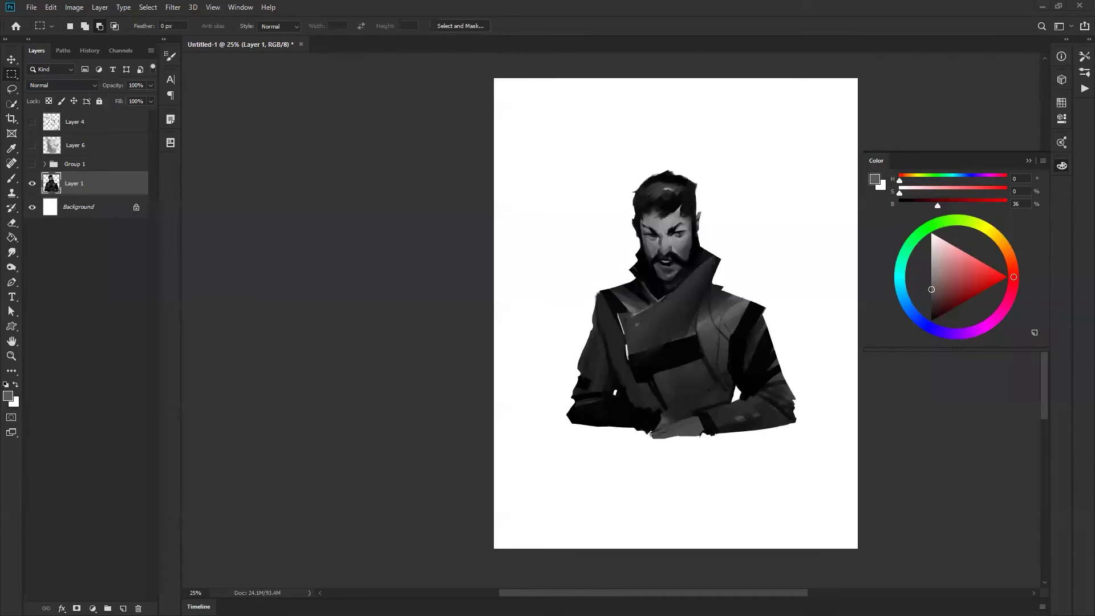
Choose the splatter-shaped brush from the STANDARD brush set and create a new layer above Layer 1
key("b")
scroll(747, 378, "up", 1)
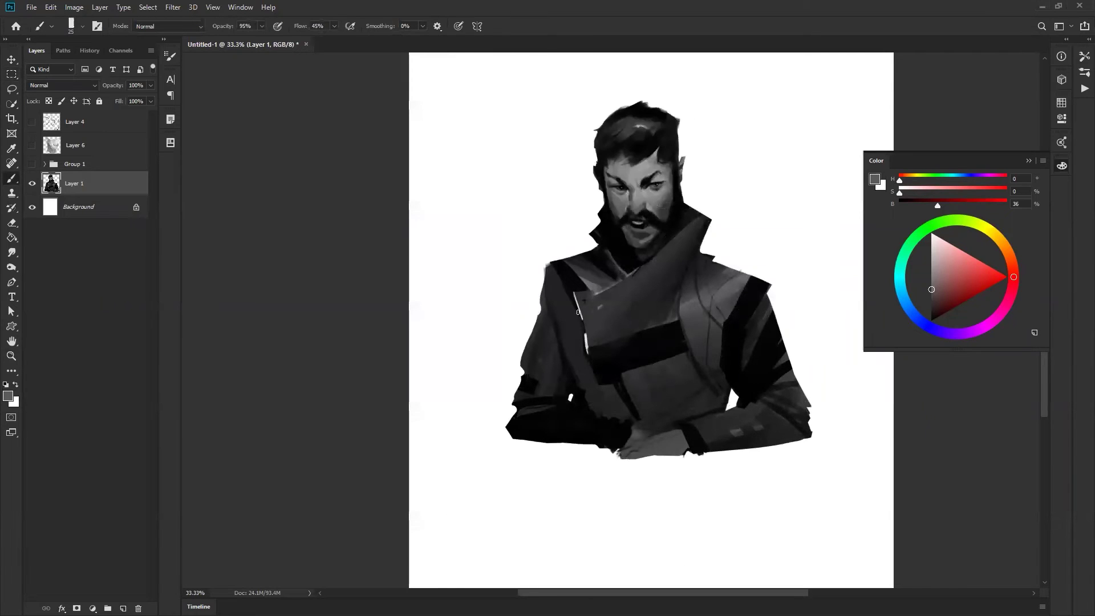
right_click(592, 285)
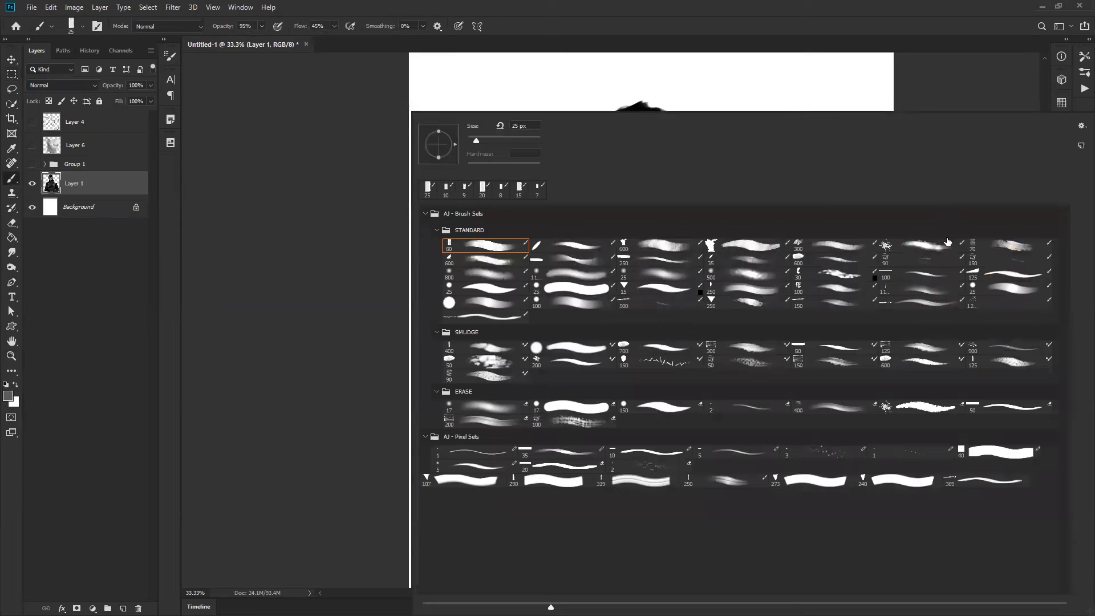
left_click(929, 250)
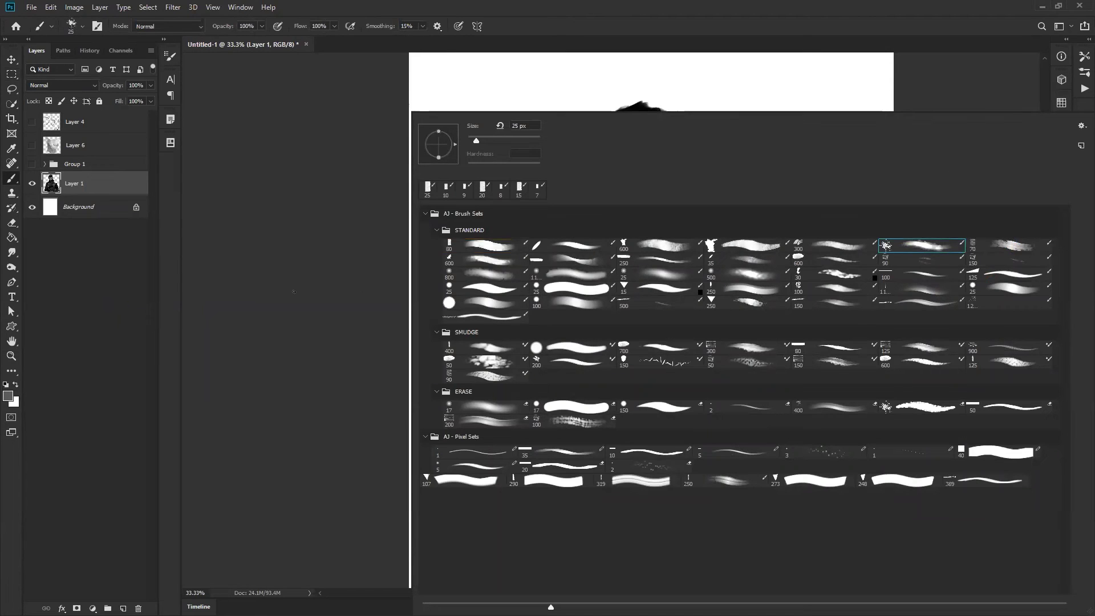
left_click(279, 228)
key("ctrl+shift+alt+n")
Brush a textured grey and white horizontal streak across the forehead and temple with the splatter brush at 70 px
key("z")
left_click(719, 236)
key("bracketright")
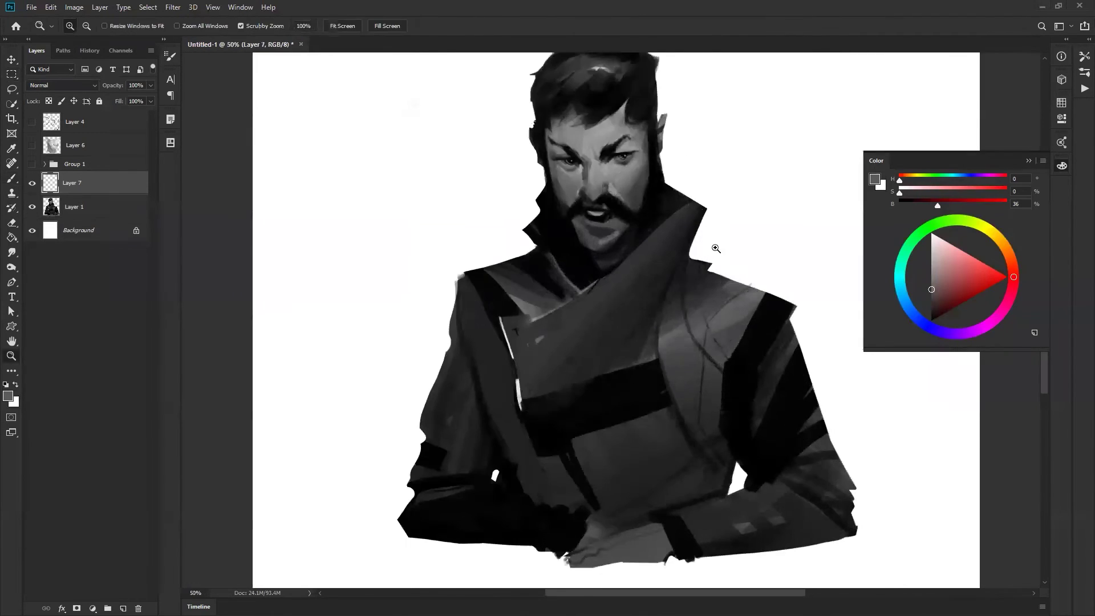
key("bracketright")
key("bracketright")
key("bracketright")
key("bracketright")
key("bracketright")
left_click_drag(650, 132, 693, 137)
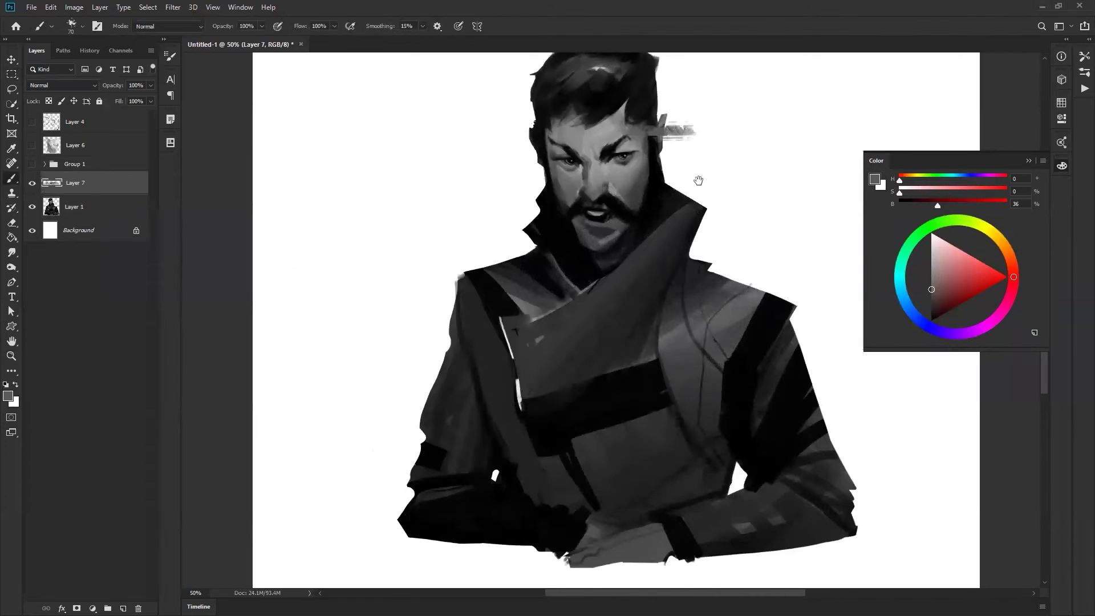
left_click_drag(700, 178, 692, 237)
key("ctrl+z")
mouse_move(670, 179)
left_mouse_down()
mouse_move(601, 180)
mouse_move(698, 174)
mouse_move(587, 170)
mouse_move(673, 178)
left_mouse_up()
left_click(707, 170, "alt")
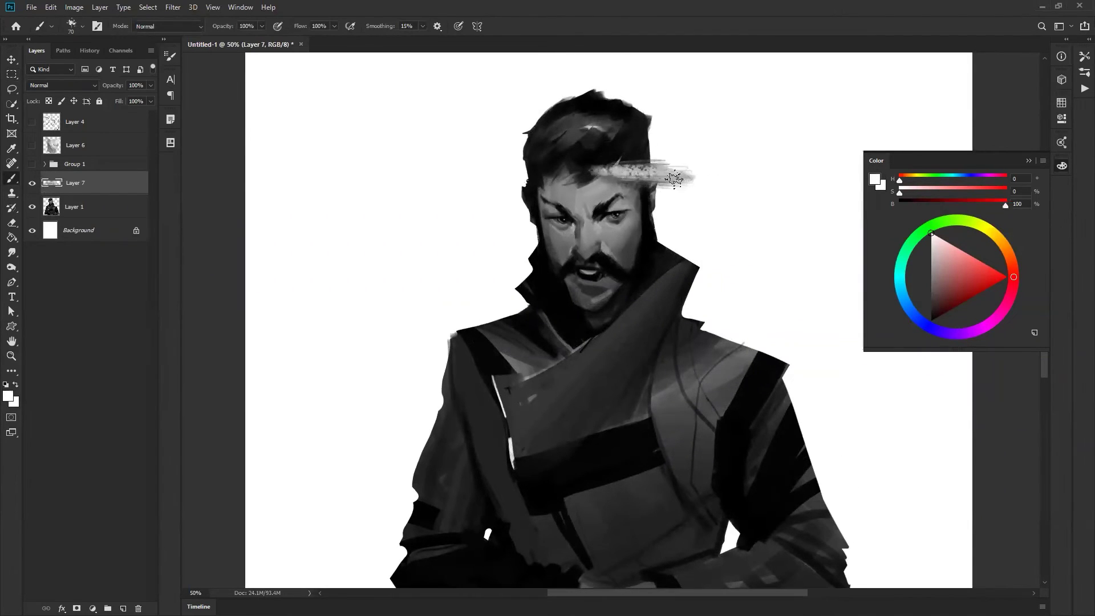
Erase most of the streak beside the temple with the 100 px textured eraser from the ERASE set
key("e")
right_click(624, 209)
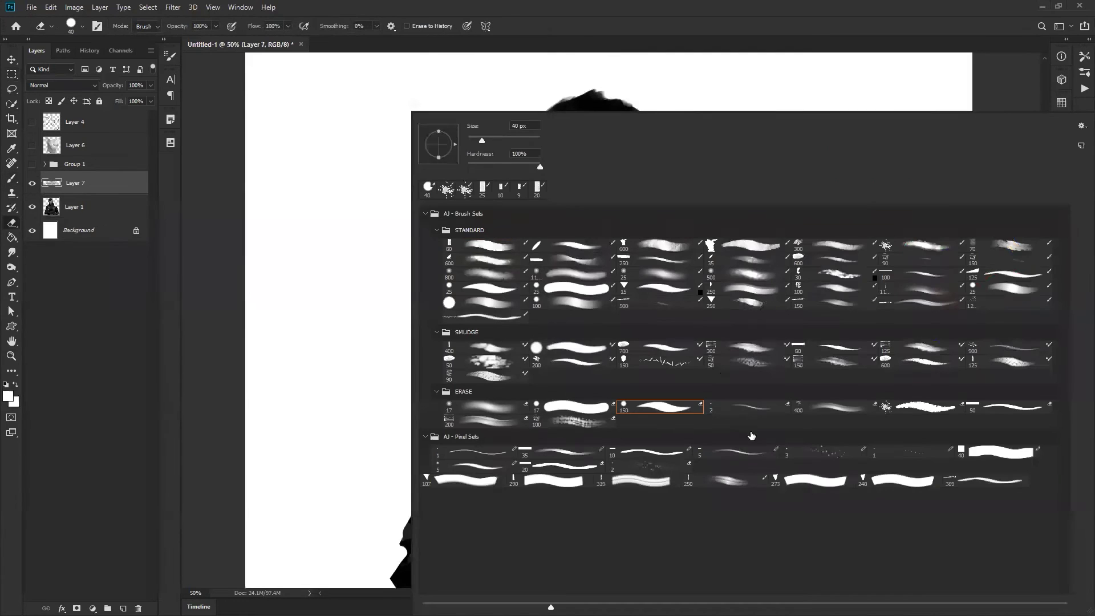
left_click(560, 426)
left_click(294, 423)
mouse_move(668, 167)
left_mouse_down()
mouse_move(694, 176)
mouse_move(617, 191)
mouse_move(720, 183)
mouse_move(656, 197)
left_mouse_up()
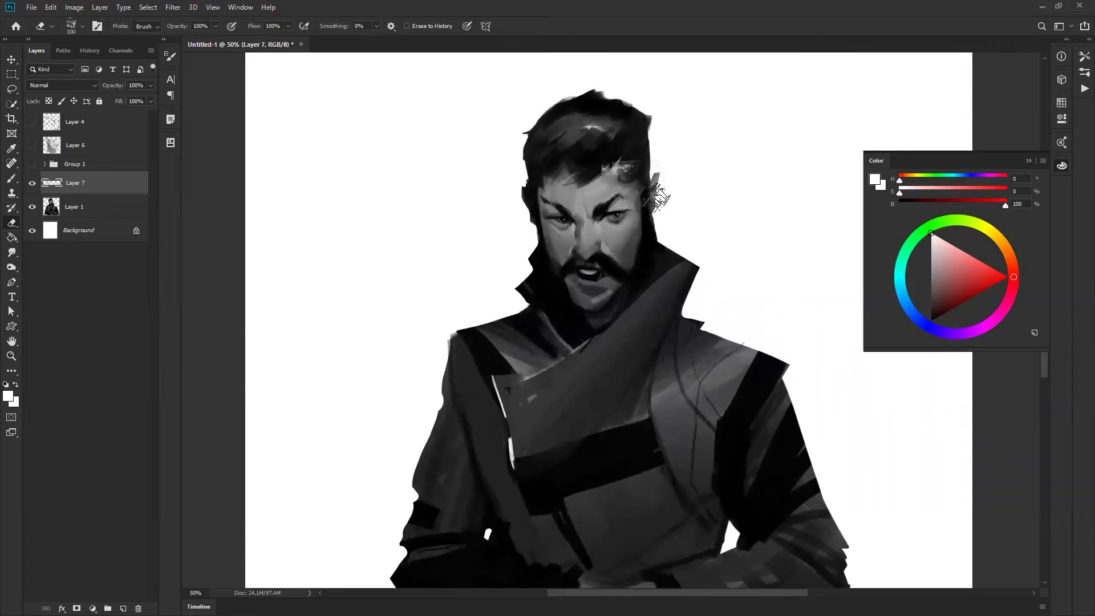
Duplicate the textured streak layer, move the copy down over the collar and stretch its width to 206.79%
key("v")
mouse_move(724, 231)
left_mouse_down()
mouse_move(709, 212)
mouse_move(718, 225)
mouse_move(662, 296)
mouse_move(774, 274)
mouse_move(743, 295)
left_mouse_up()
key("ctrl+t")
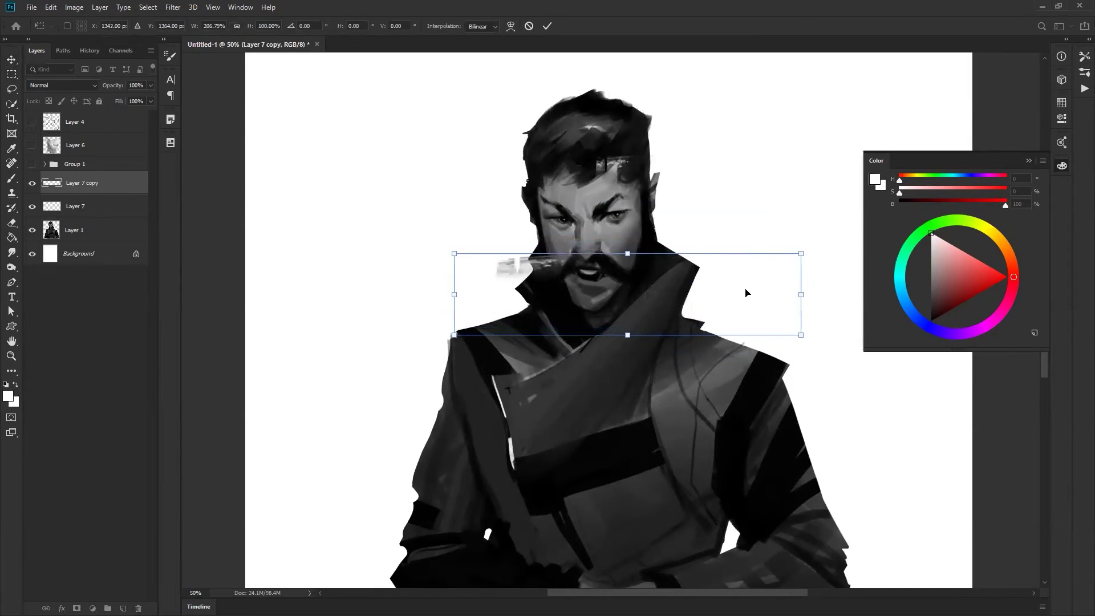
key("Return")
key("e")
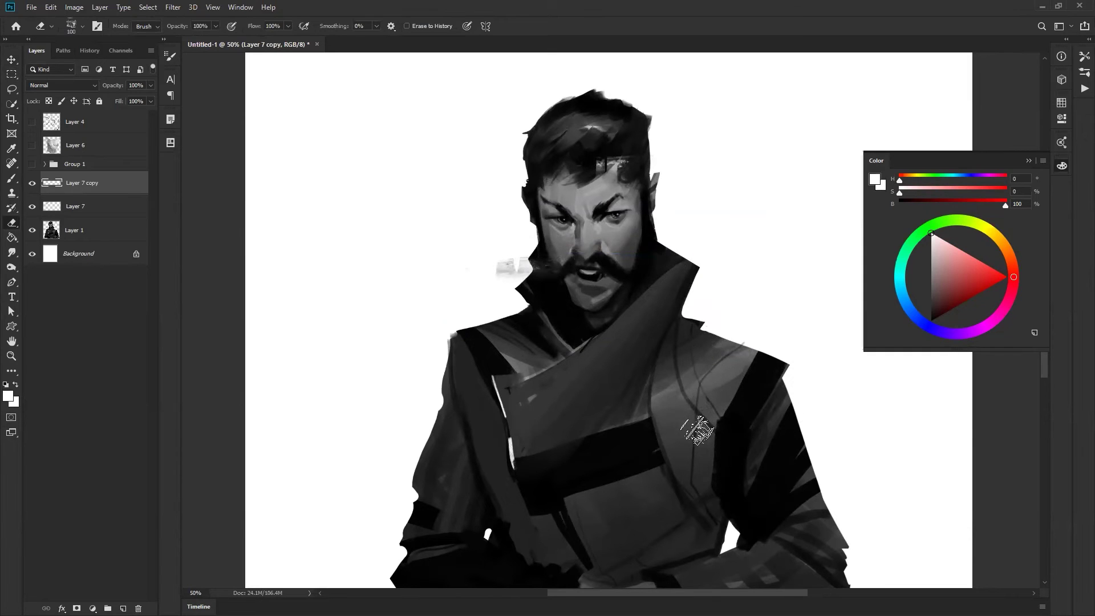
Add textured strokes around the collar with another STANDARD brush in sampled 22% grey, and break them up with the textured eraser
key("b")
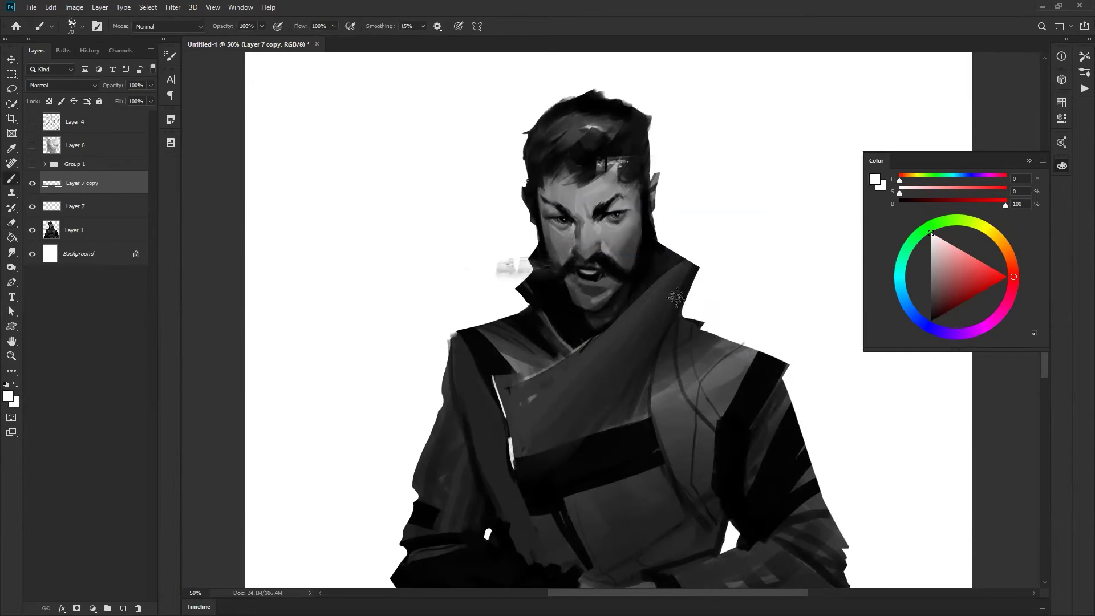
right_click(684, 306)
left_click(987, 276)
left_click(342, 249)
left_click(544, 244, "alt")
mouse_move(536, 243)
left_mouse_down()
mouse_move(467, 241)
mouse_move(494, 268)
mouse_move(576, 291)
mouse_move(563, 324)
mouse_move(633, 326)
mouse_move(469, 339)
left_mouse_up()
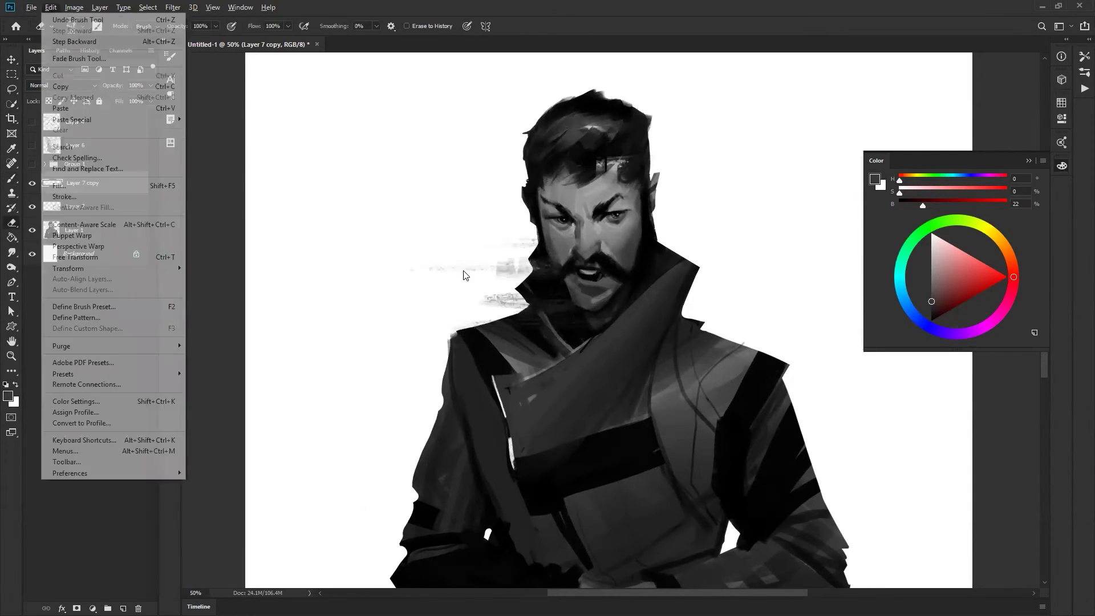
mouse_move(423, 305)
left_mouse_down()
mouse_move(428, 247)
mouse_move(454, 274)
mouse_move(431, 263)
mouse_move(451, 256)
mouse_move(500, 306)
mouse_move(500, 323)
mouse_move(533, 325)
left_mouse_up()
key("e")
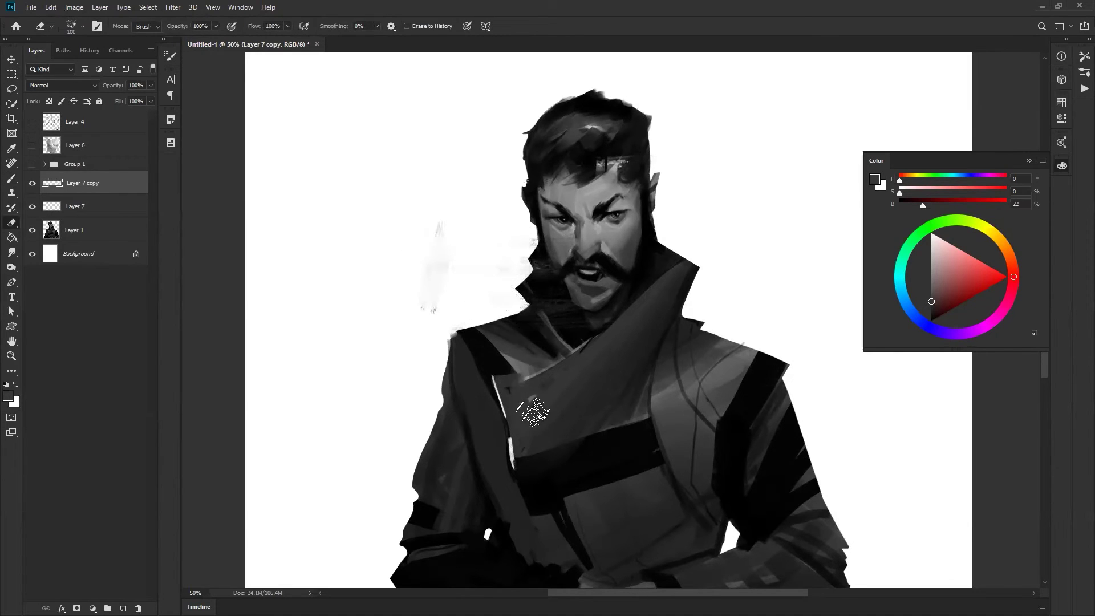
Merge Layer 7 with its duplicate into a single texture layer and adjust its placement over the figure
key("z")
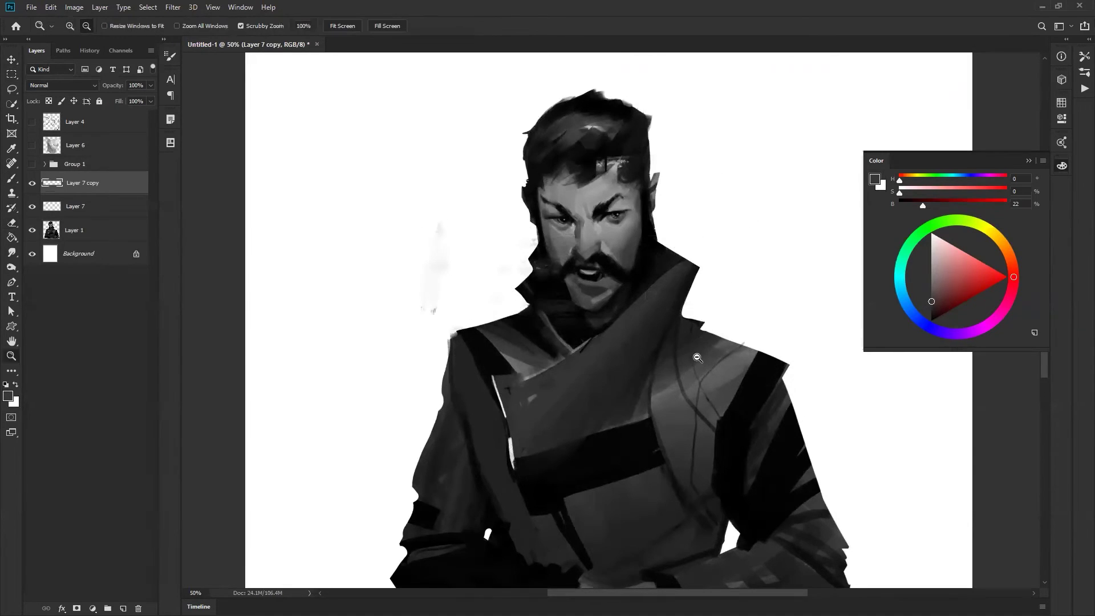
left_click(703, 347, "alt")
left_click(717, 355)
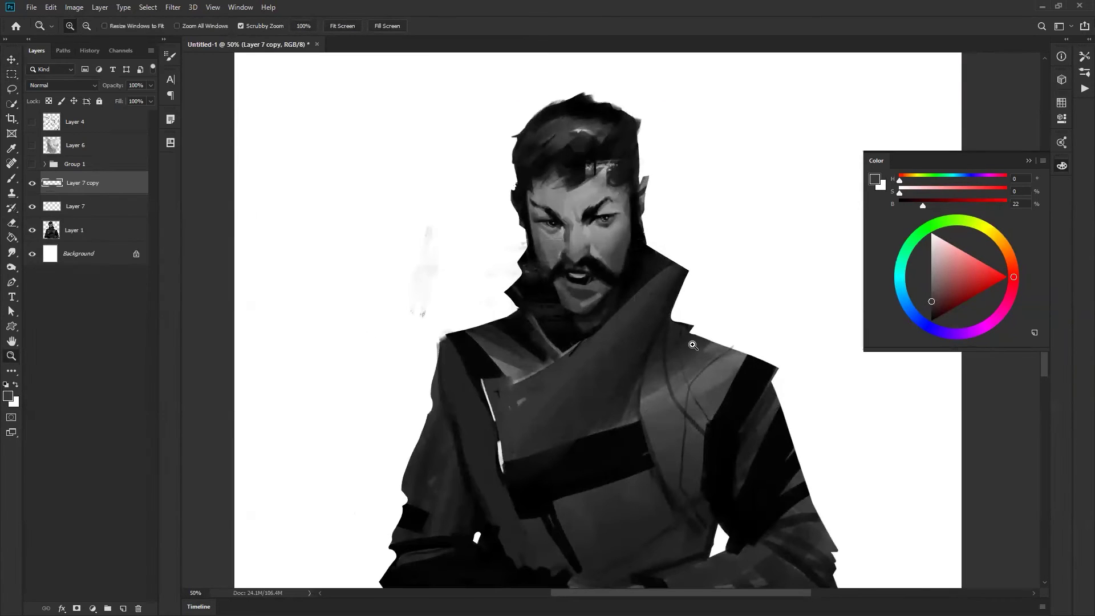
key("v")
left_click_drag(713, 355, 721, 302)
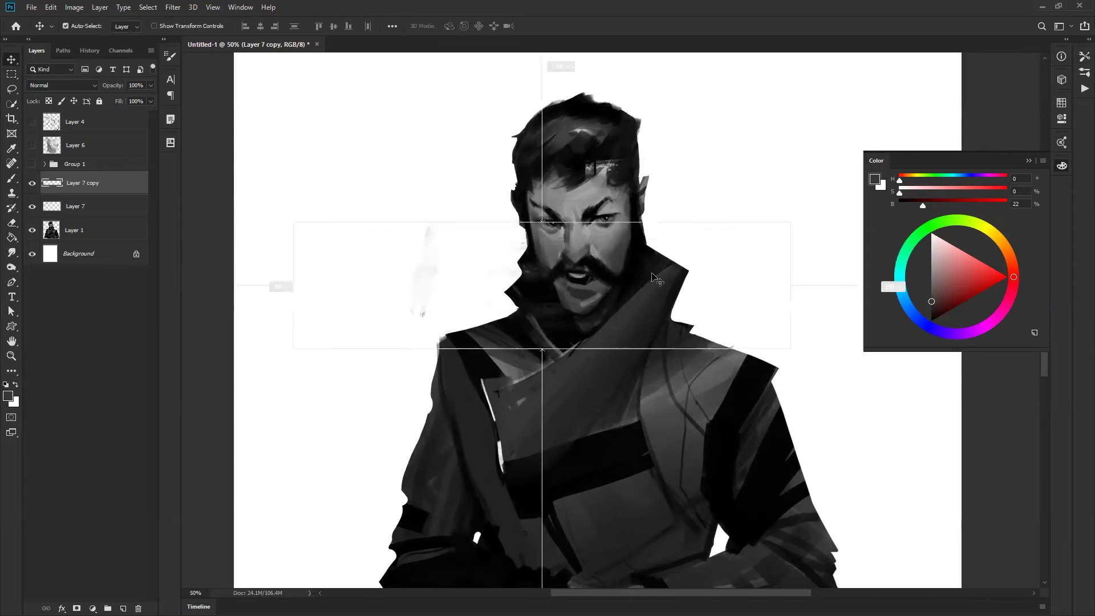
left_click(91, 206, "shift")
key("ctrl+e")
mouse_move(734, 298)
left_mouse_down()
mouse_move(766, 313)
mouse_move(702, 311)
left_mouse_up()
key("e")
scroll(702, 310, "up", 1)
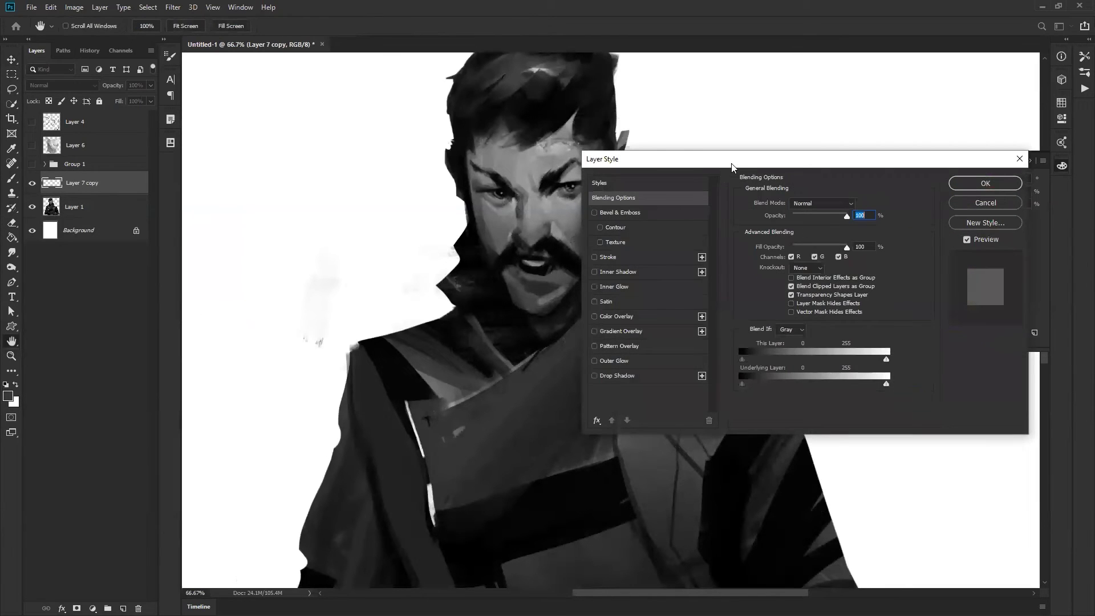
Add a Drop Shadow layer style to the merged texture layer and show its settings
left_click_drag(731, 166, 817, 160)
left_click(679, 207)
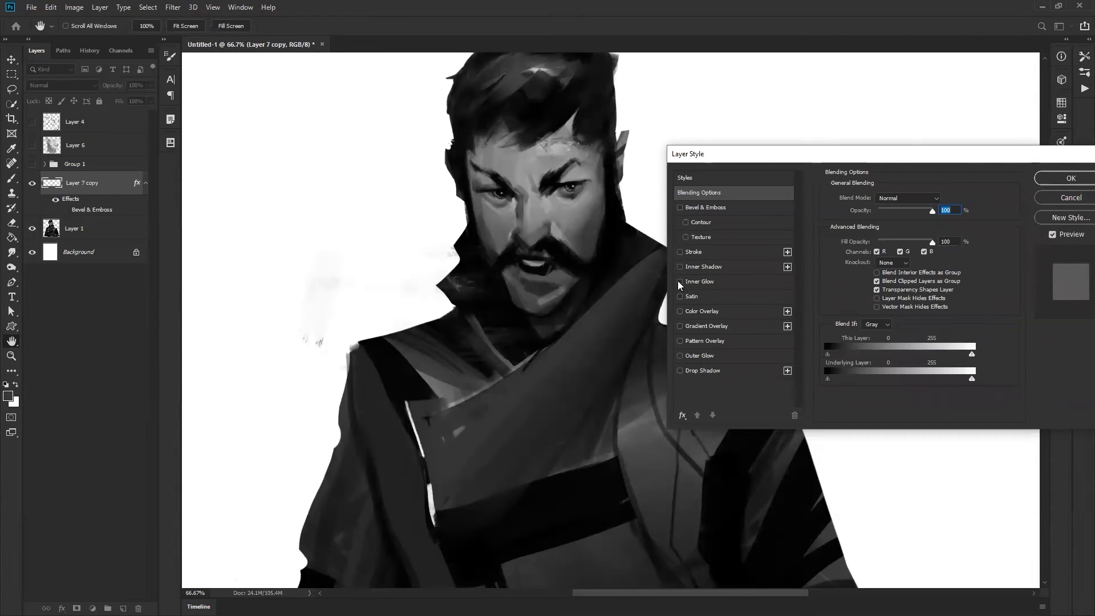
left_click(680, 371)
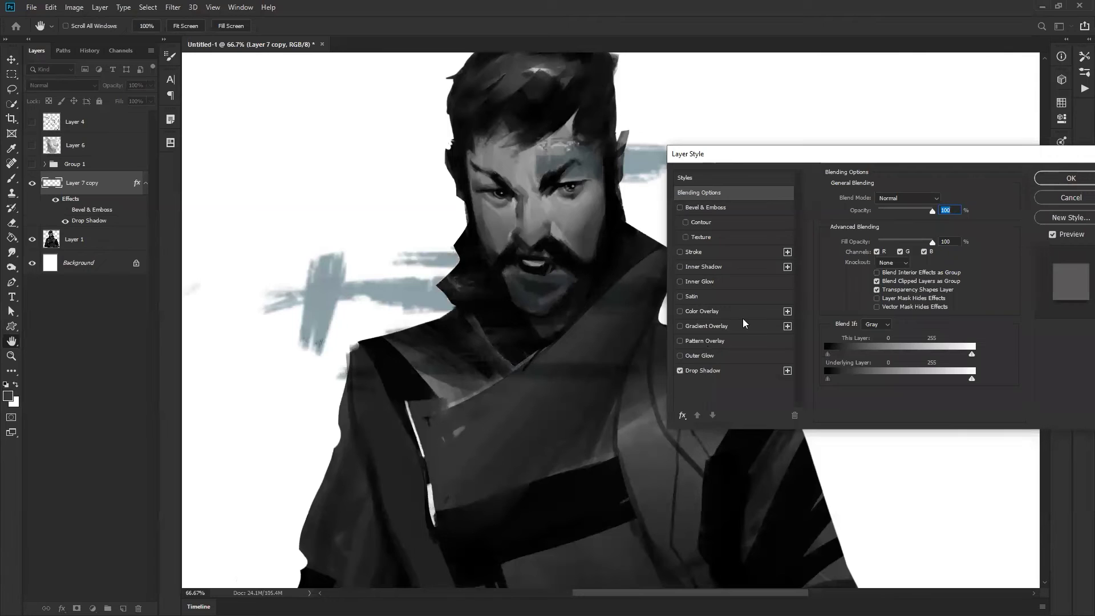
left_click(727, 371)
Set the texture layer's drop shadow colour to black (000000) and its opacity to 4%
left_click(943, 199)
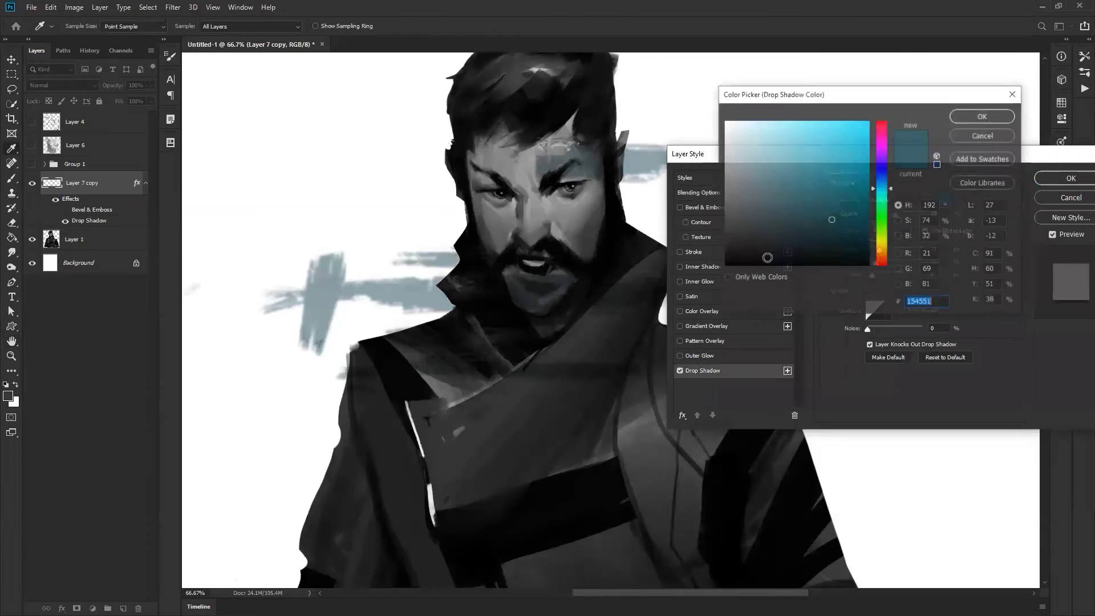
left_click(725, 262)
left_click_drag(736, 247, 706, 275)
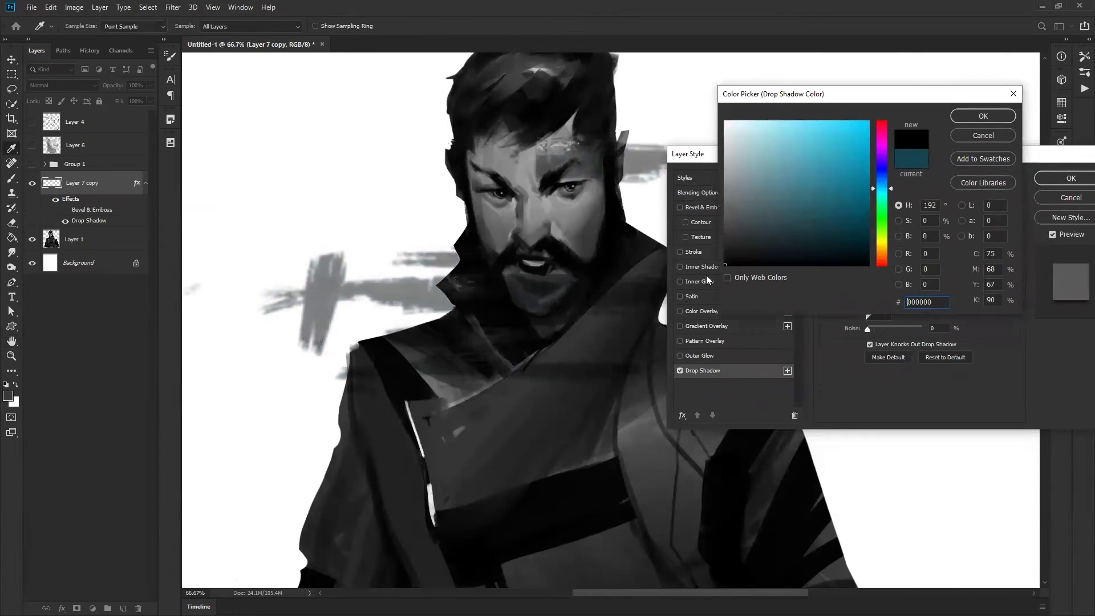
left_click(981, 117)
left_click_drag(877, 215, 870, 217)
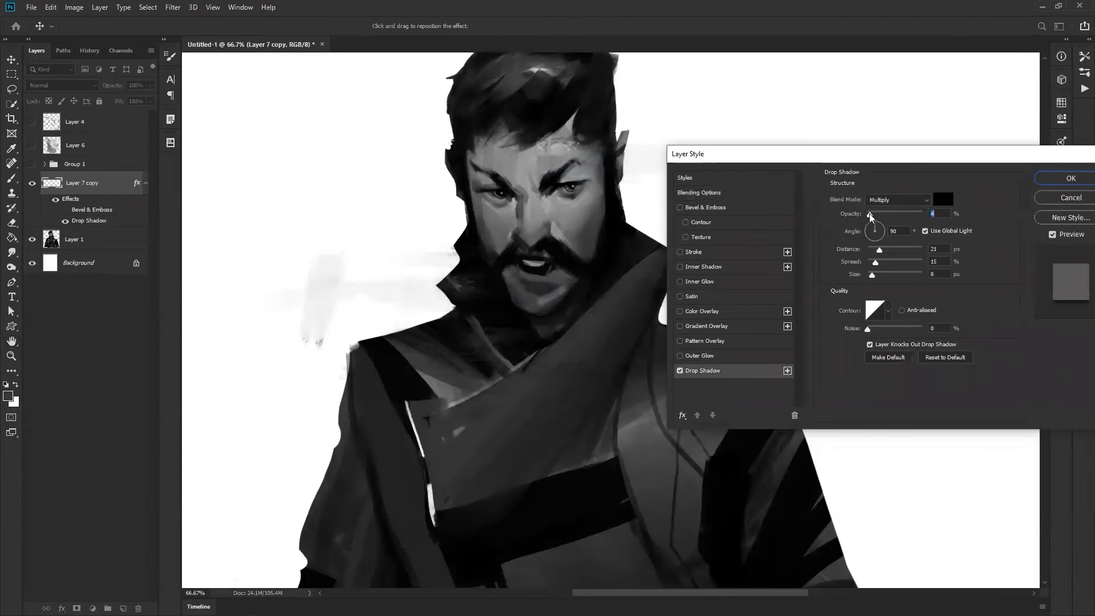
Enable Bevel & Emboss with Contour on the texture layer and set the bevel depth to 240%
left_click(710, 192)
left_click(690, 208)
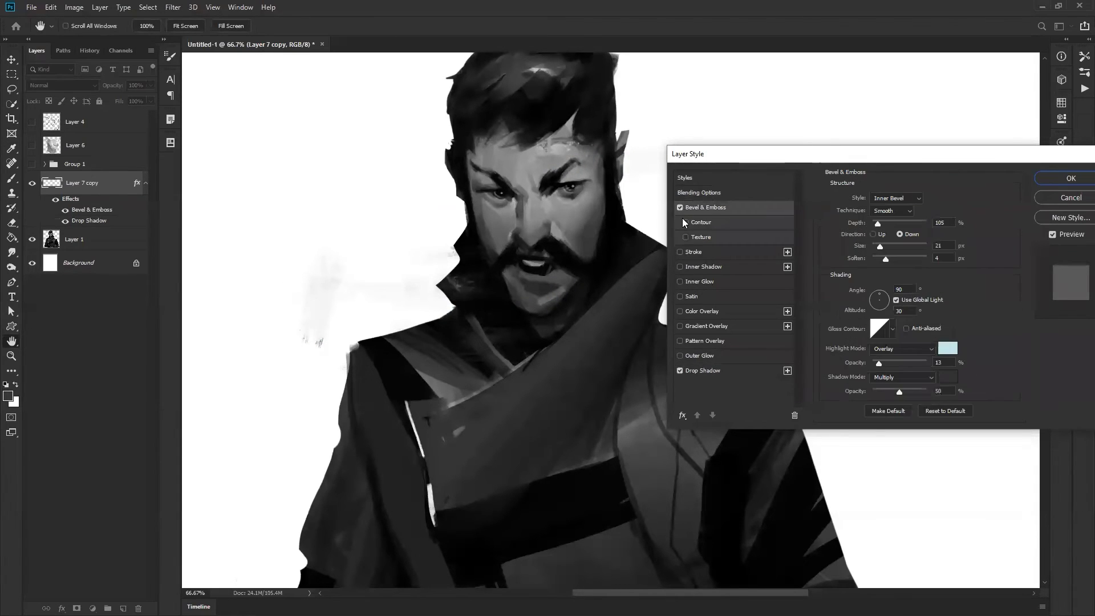
left_click(685, 221)
left_click(685, 236)
left_click(685, 236)
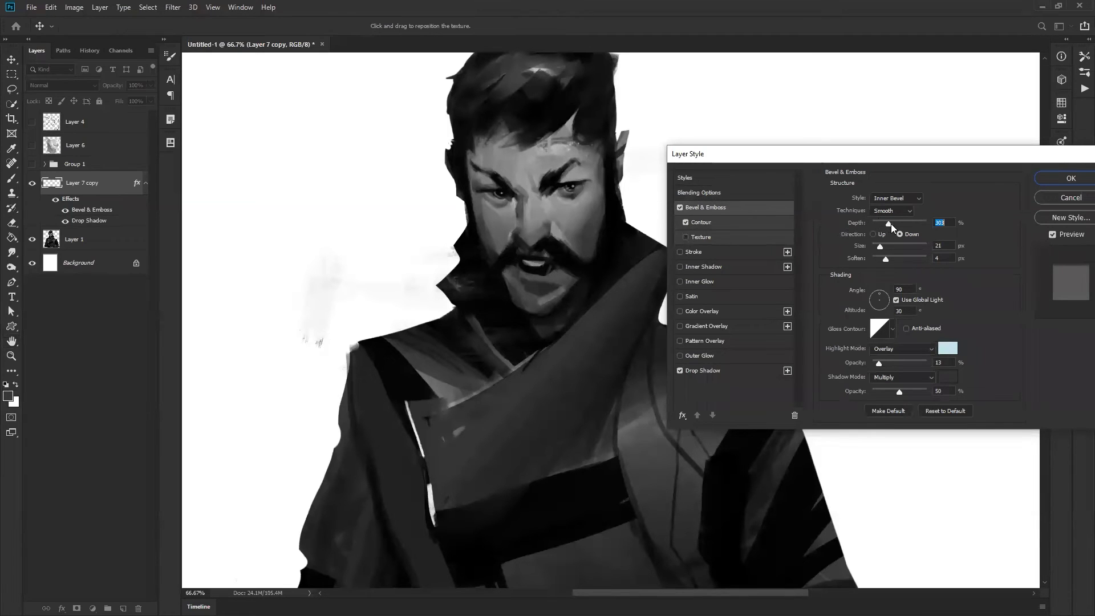
left_click_drag(886, 227, 884, 260)
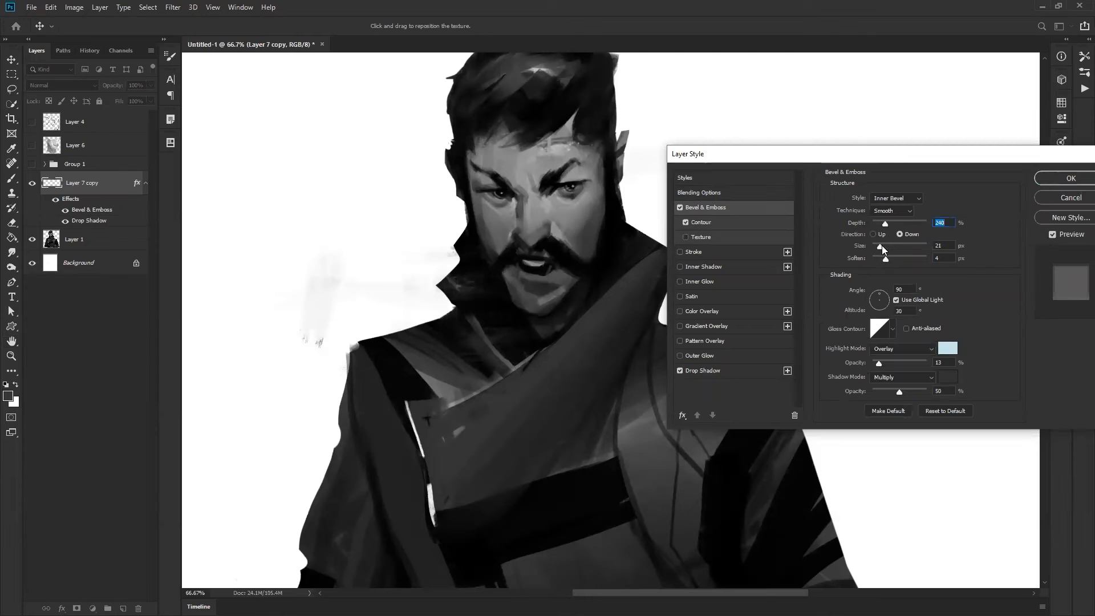
Set the bevel's shadow opacity to 78%, highlight opacity to 56%, soften to 0 px and size to 62 px
left_click_drag(901, 393, 916, 392)
left_click(902, 363)
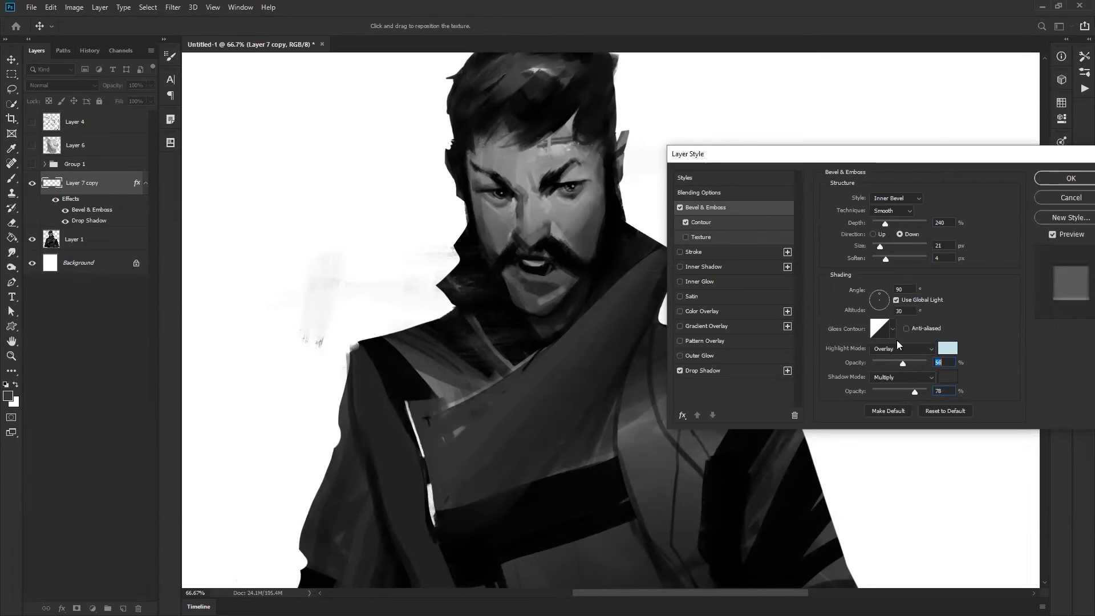
left_click(885, 259)
mouse_move(874, 263)
left_mouse_down()
mouse_move(862, 258)
mouse_move(902, 248)
mouse_move(888, 251)
left_mouse_up()
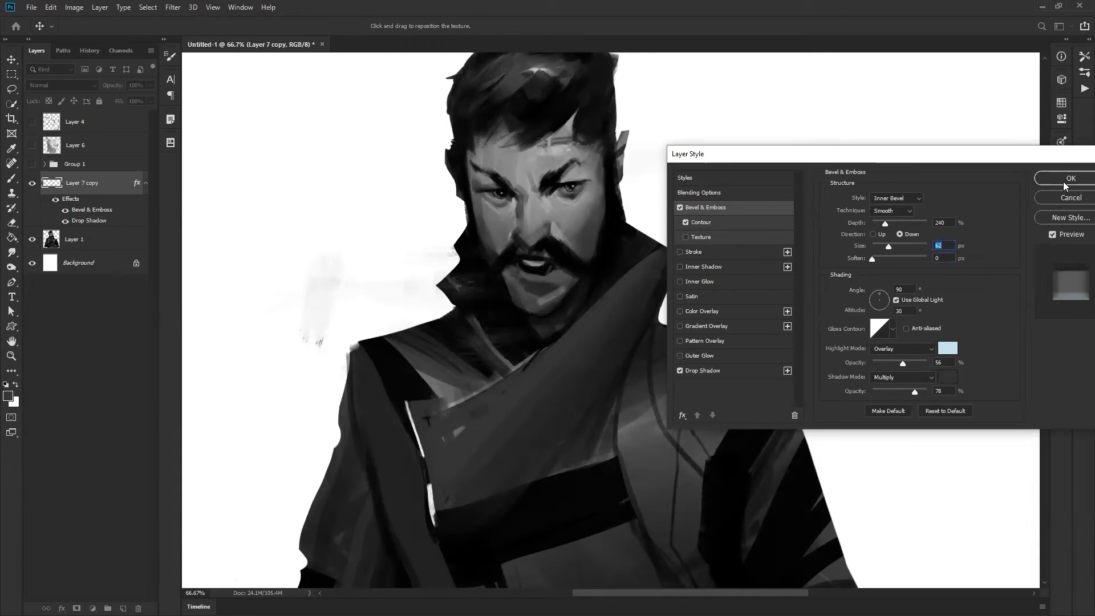
Add a black Stroke style to the texture layer with 9% opacity and Color Burn blending, and apply the layer styles
left_click(710, 252)
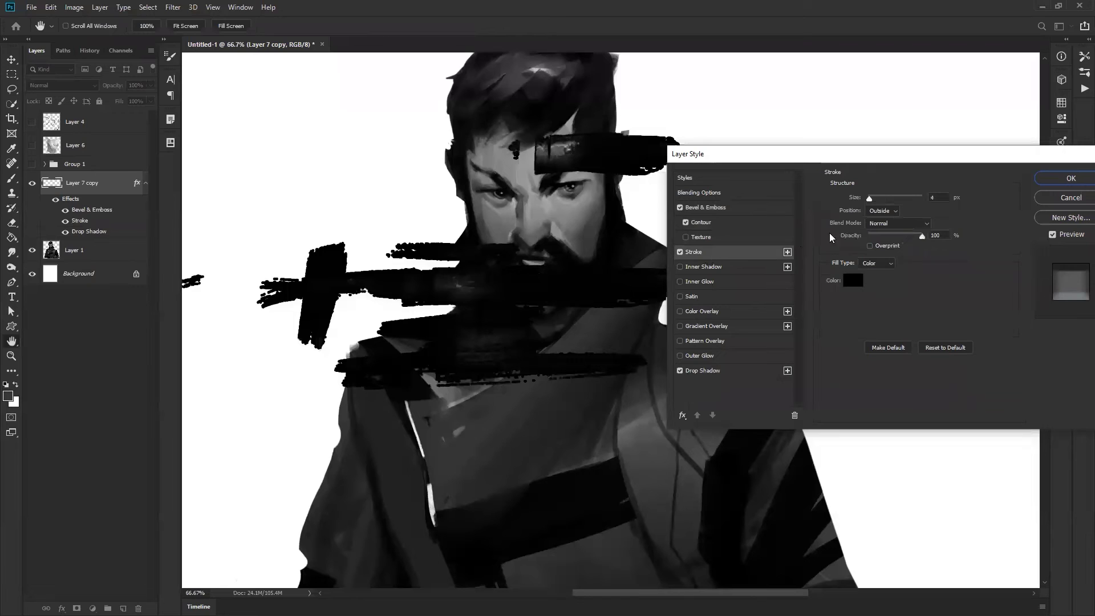
left_click_drag(922, 236, 872, 235)
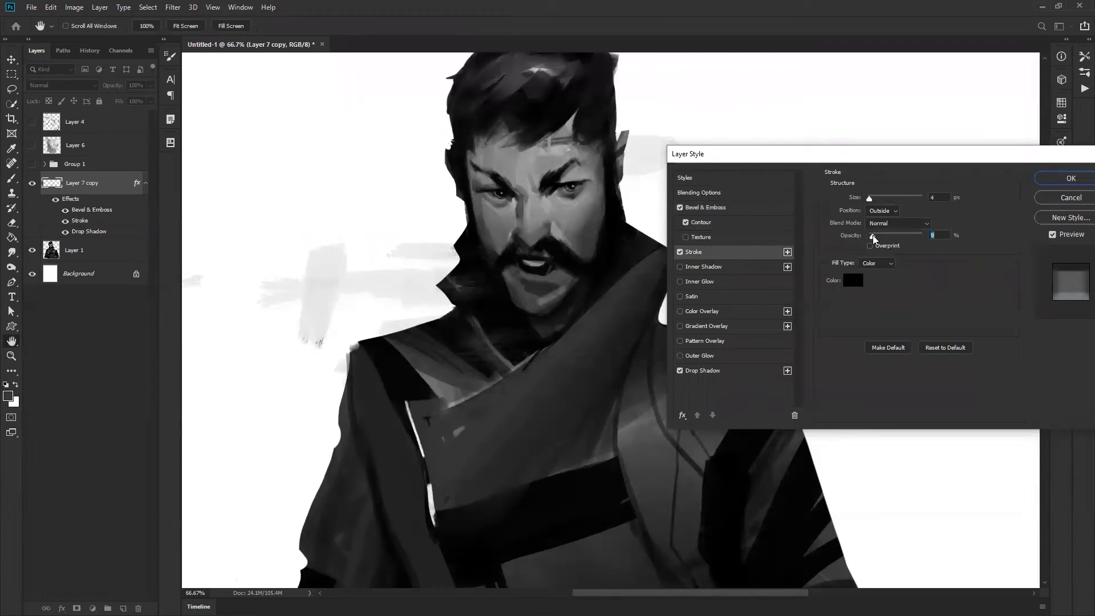
left_click(899, 223)
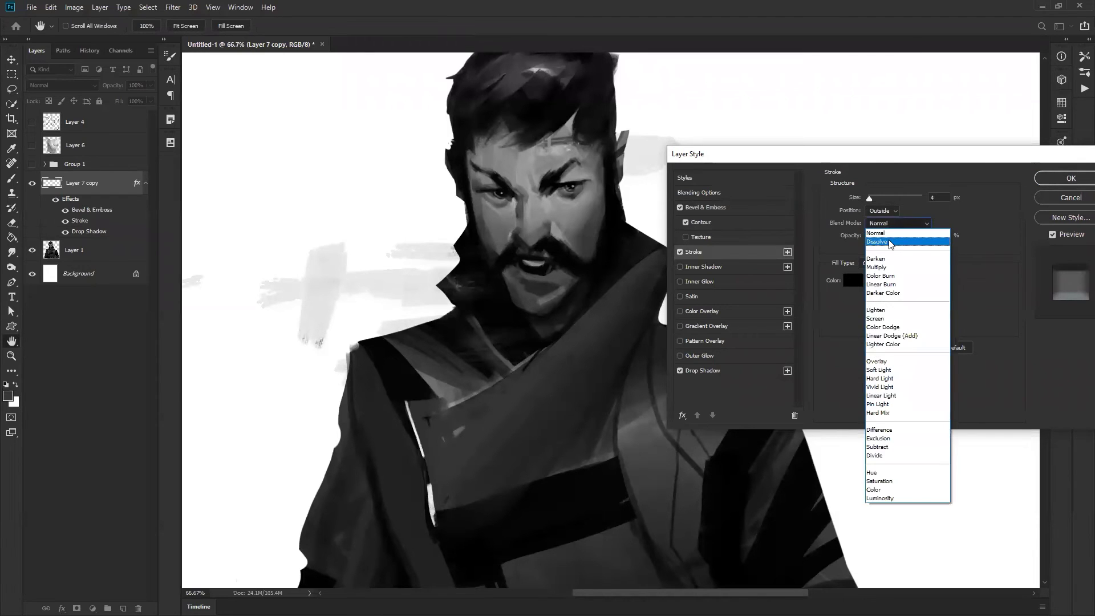
left_click(891, 242)
key("Down")
key("Down")
key("Down")
key("Down")
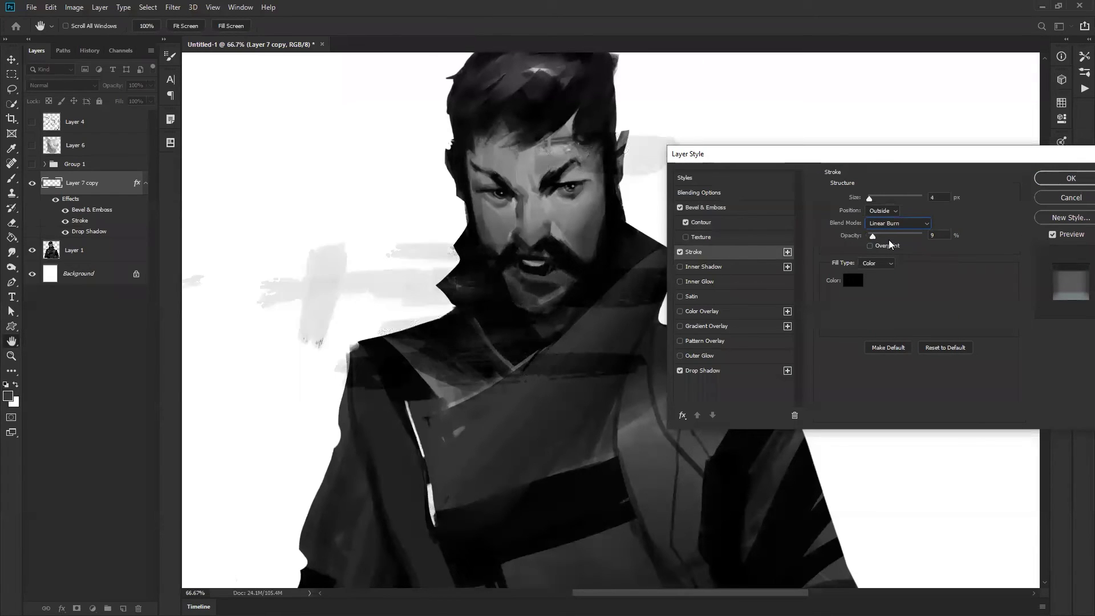
key("Up")
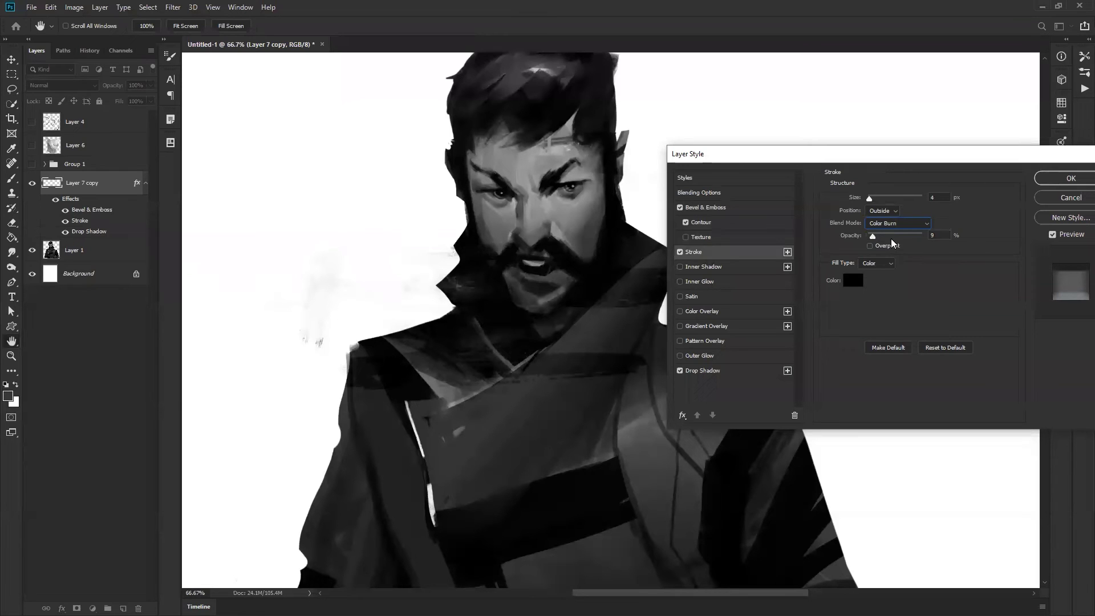
left_click(1044, 178)
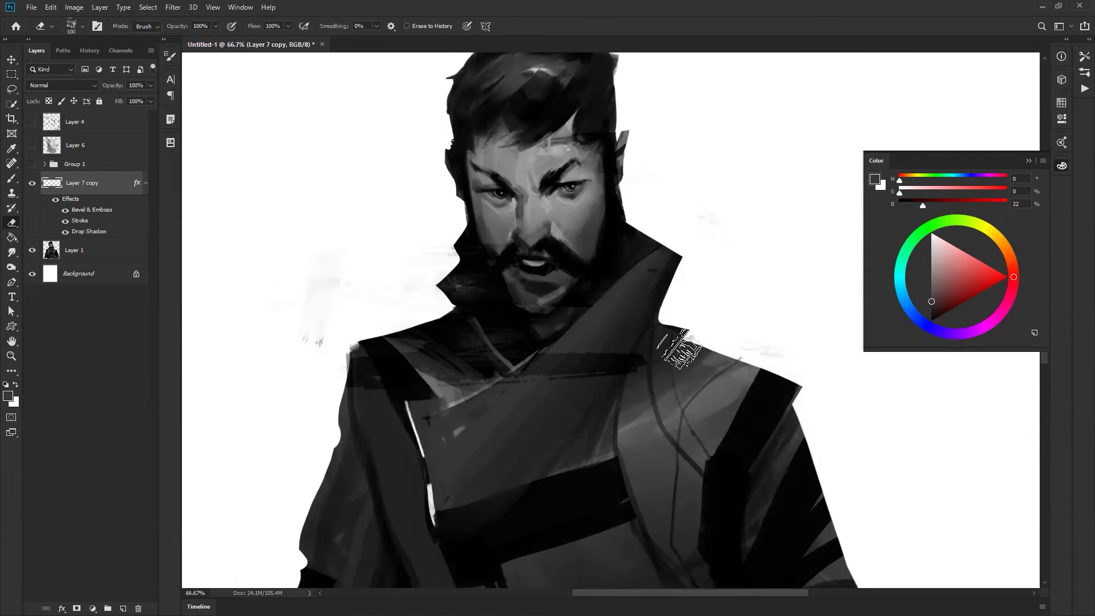
Check the textured figure as a whole and delete the styled texture layer Layer 7 copy
key("z")
left_click(640, 403, "alt")
left_click(646, 405, "alt")
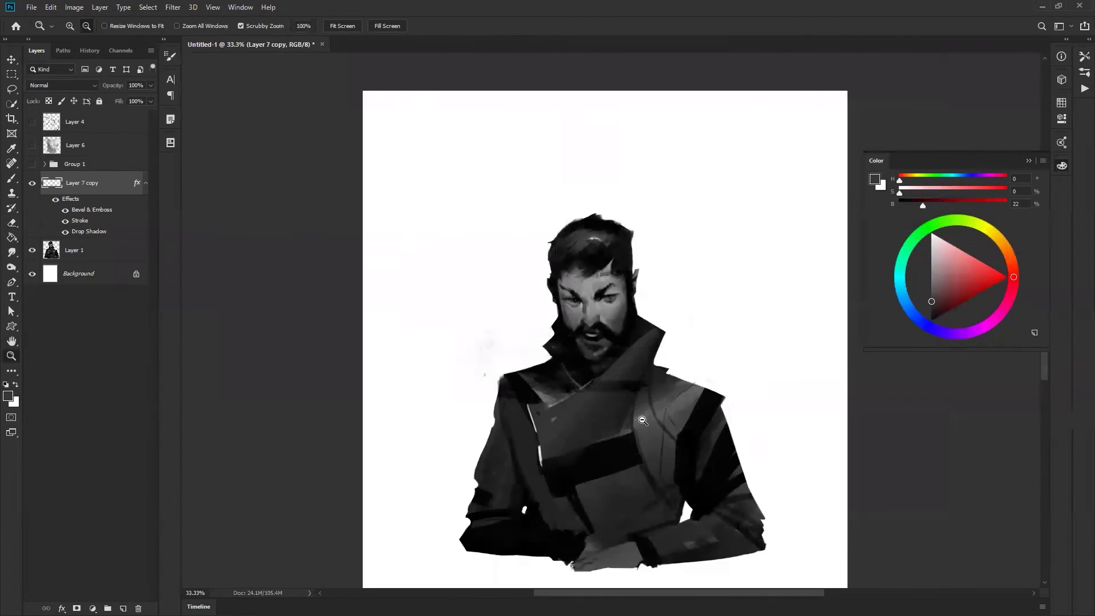
left_click(656, 403, "alt")
left_click(641, 395)
key("e")
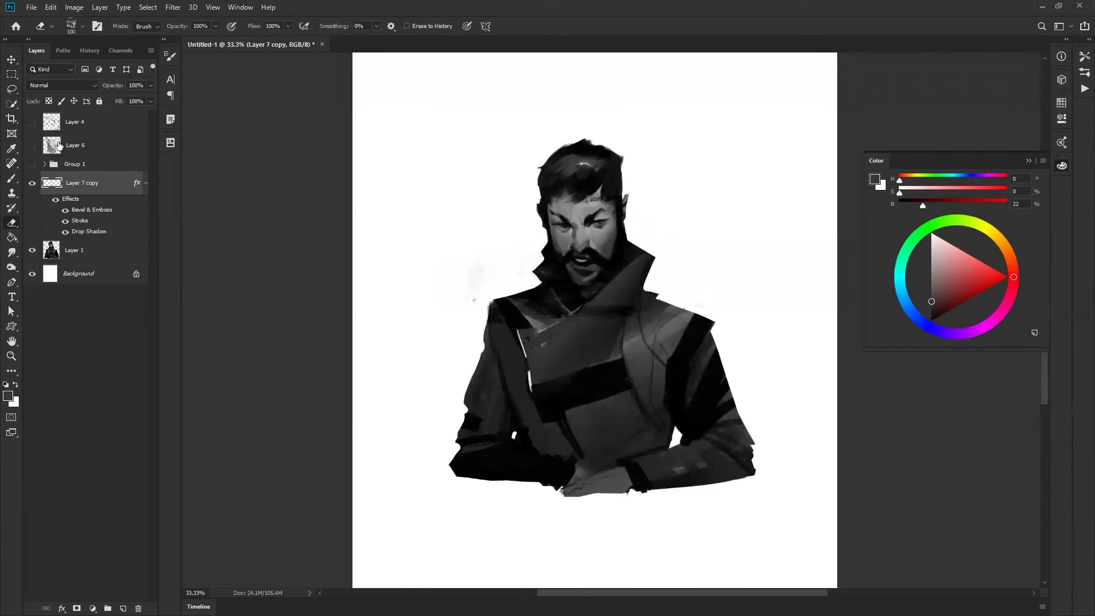
key("Delete")
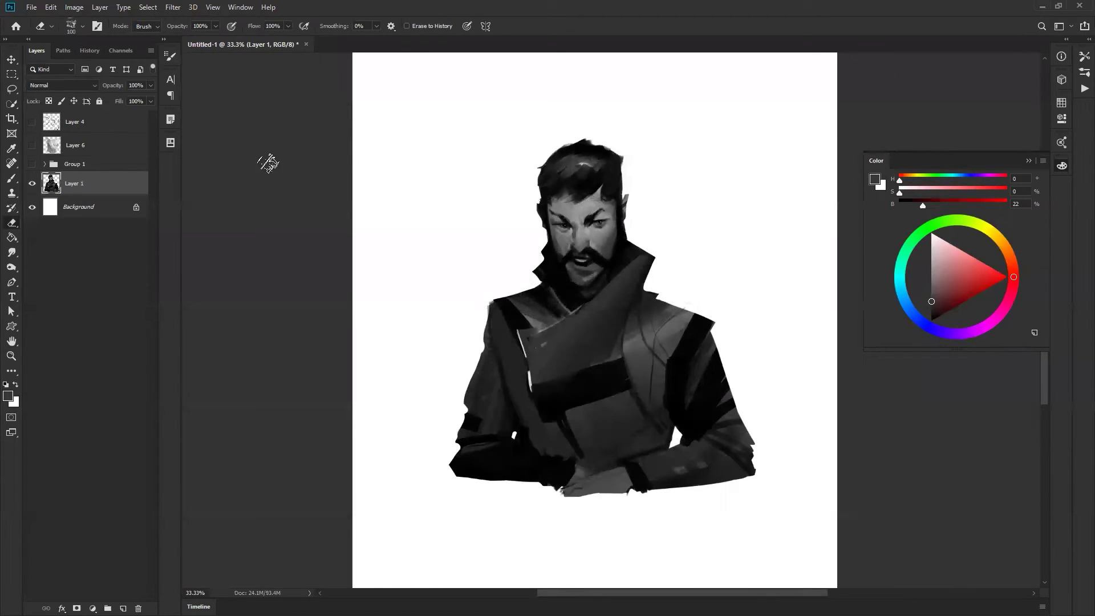
Switch to the first STANDARD brush, sample a dark grey from the coat and try a stroke along the outer sleeve edge
key("b")
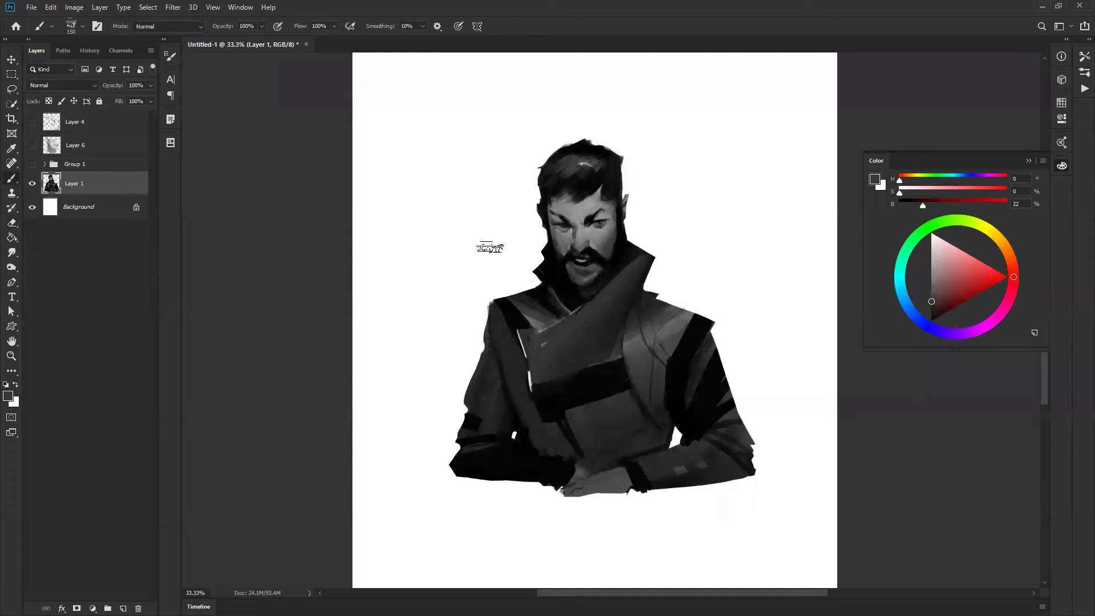
right_click(495, 314)
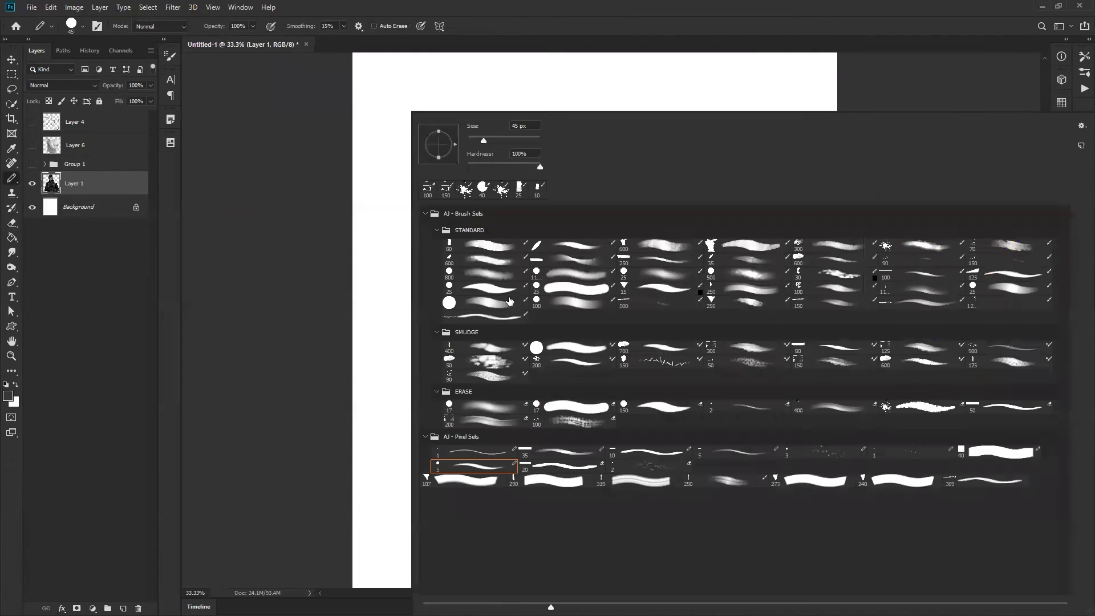
left_click(490, 251)
left_click(253, 332)
left_click(487, 330, "alt")
left_click_drag(487, 310, 478, 351)
key("ctrl+z")
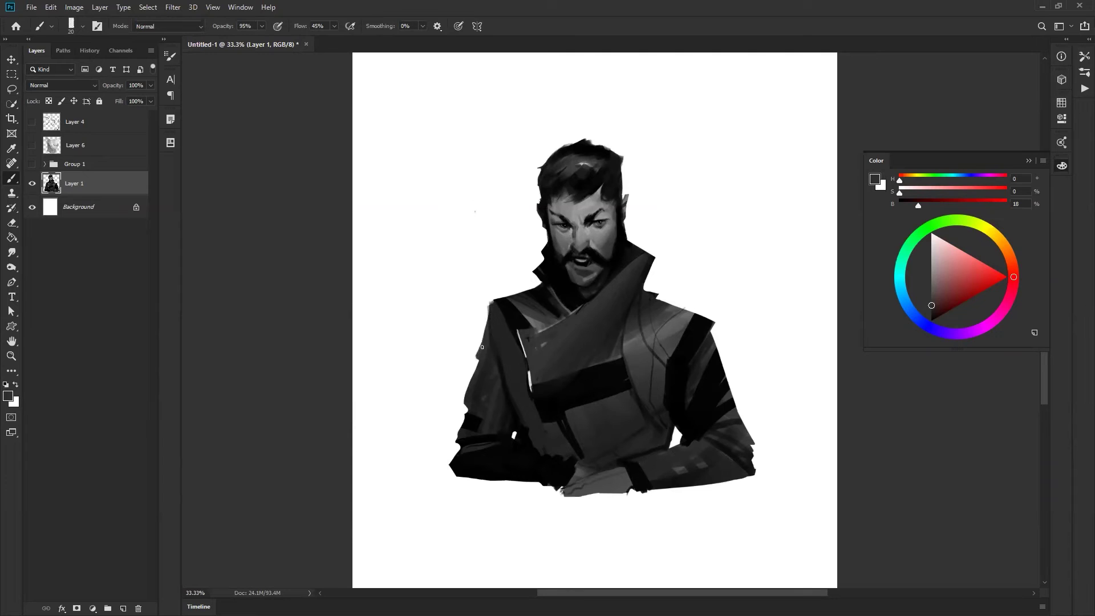
Flip the canvas horizontally and paint thin fold lines in 15% grey across the black band below the collar flap
key("h")
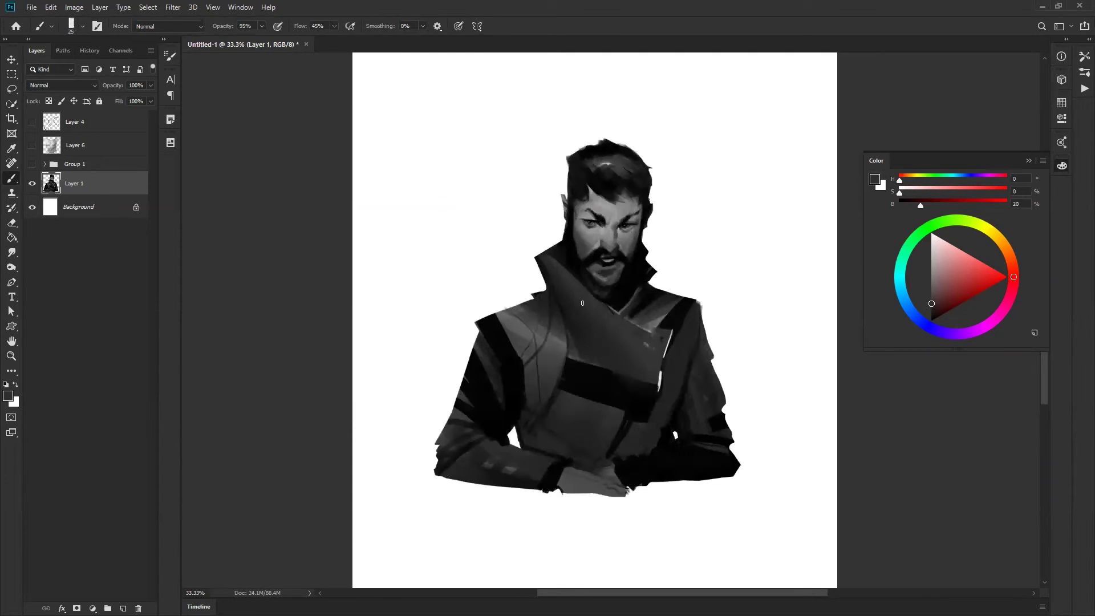
key("ctrl+z")
key("ctrl+z")
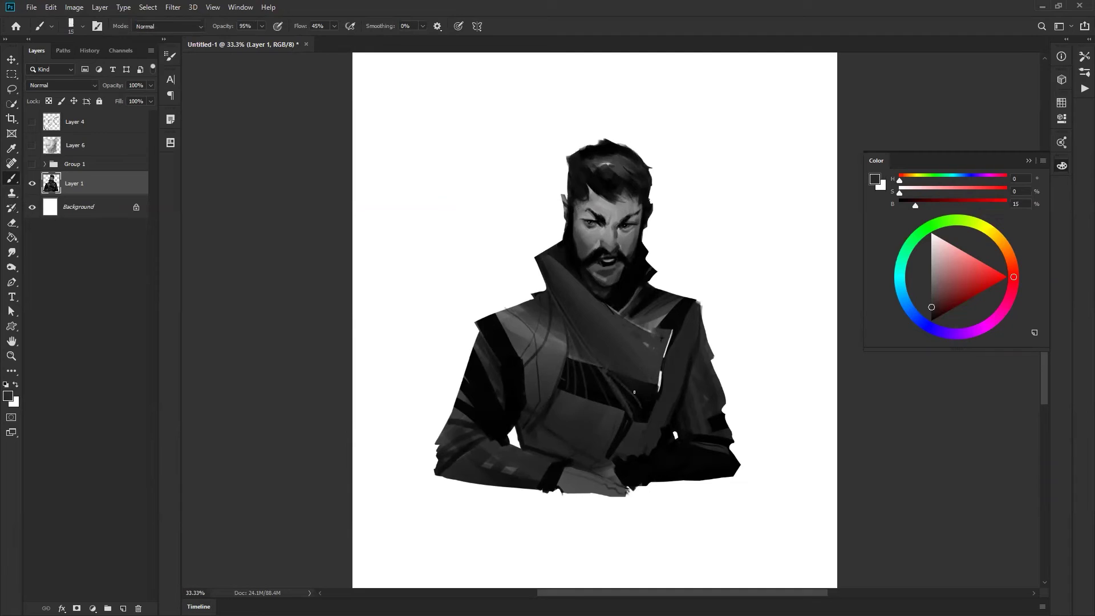
key("bracketright")
key("bracketright")
left_click(520, 323, "alt")
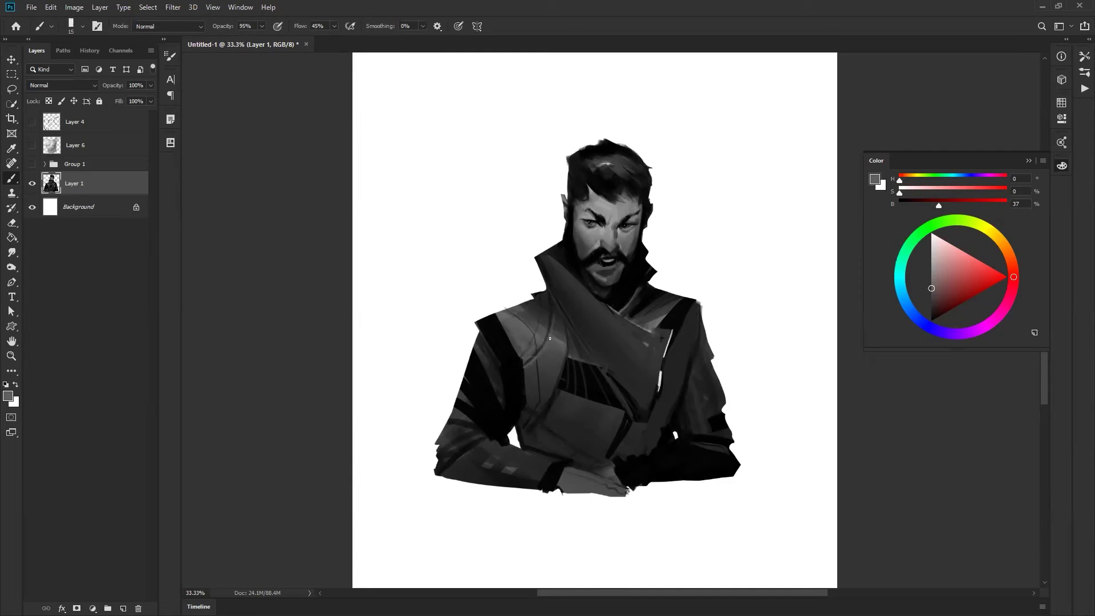
Flip the canvas back and paint thin white highlights along the collar edges and the folds below the flap
key("d")
key("x")
left_click(601, 389, "ctrl+alt")
left_click(602, 391, "ctrl+alt")
left_click(602, 391, "ctrl+alt")
key("ctrl+shift+h")
left_click(632, 408, "ctrl")
left_click(632, 408, "ctrl")
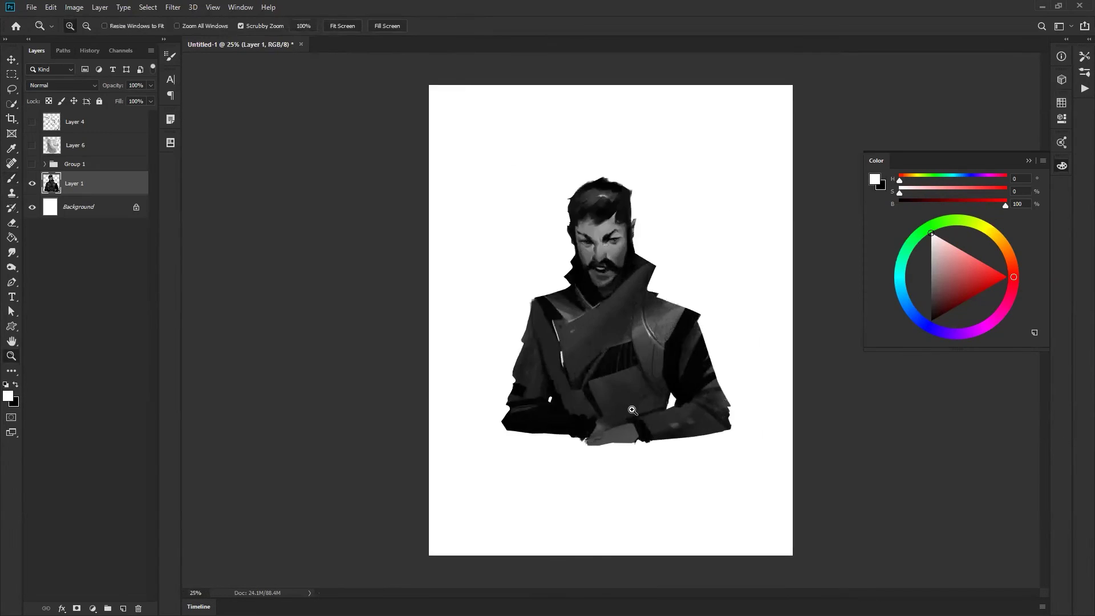
left_click(632, 392, "ctrl")
key("x")
key("x")
left_click_drag(540, 296, 656, 223)
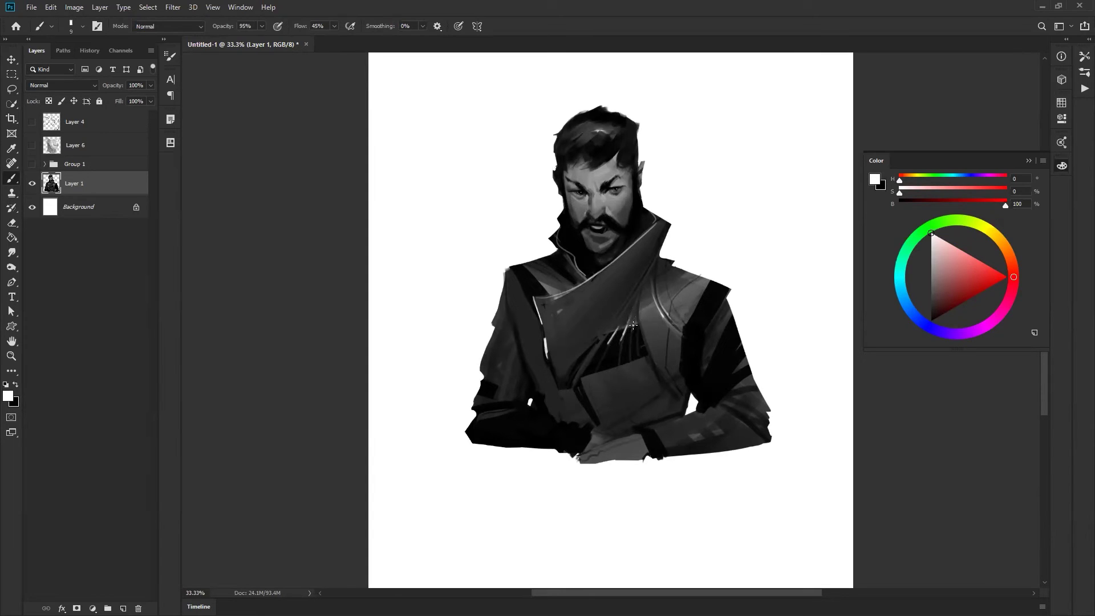
Flip the canvas horizontally to check the whole figure in mirror view
key("z")
left_click(628, 376, "alt")
left_click(628, 376, "alt")
left_click(631, 385, "alt")
key("ctrl+shift+h")
left_click(639, 412)
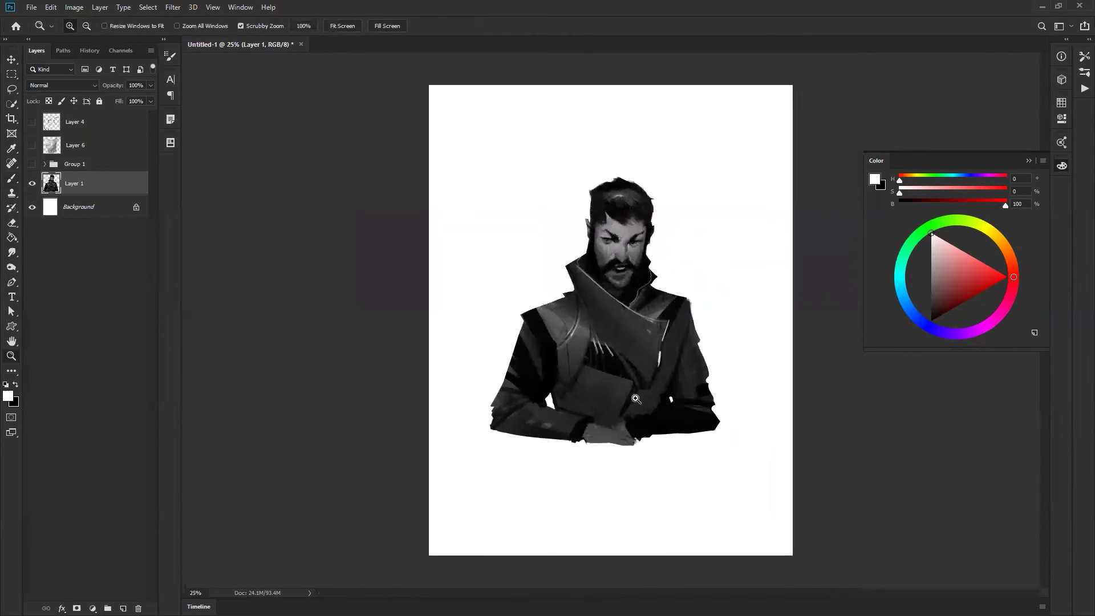
Choose a soft round STANDARD brush and lock the transparent pixels of Layer 1
key("b")
right_click(663, 382)
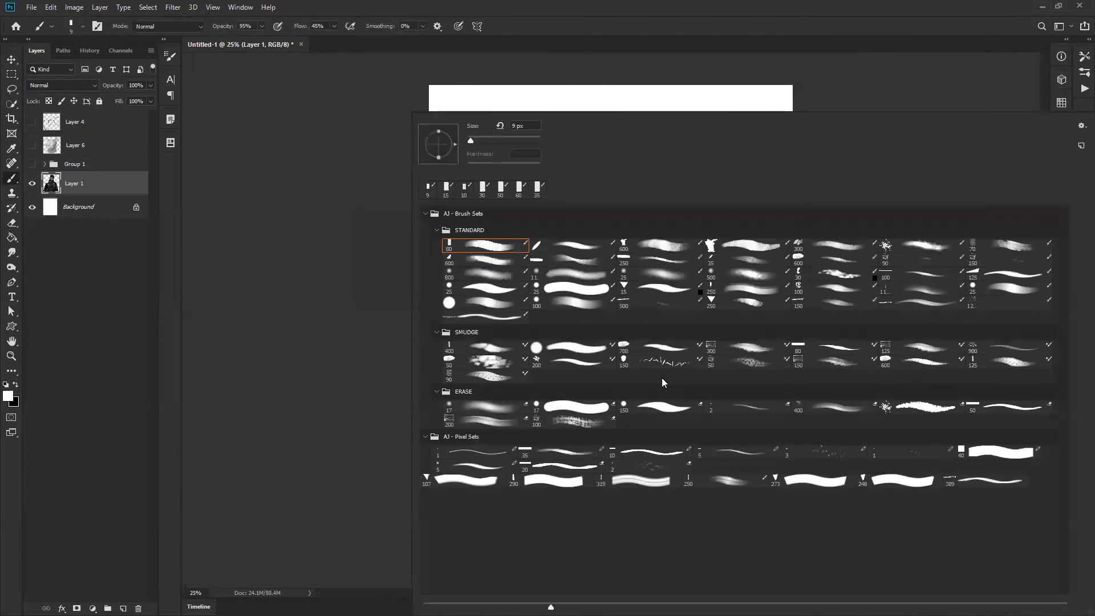
left_click(691, 274)
left_click(275, 416)
key("/")
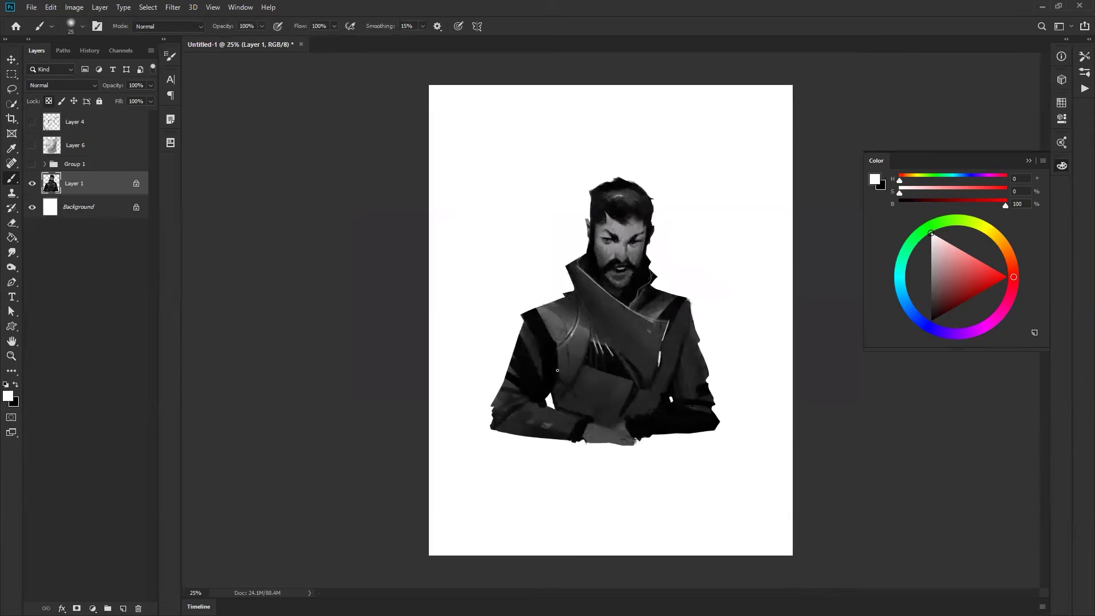
Enlarge the soft brush to about 1200 px and try a broad black stroke over the forearm and lower torso
key("bracketright")
key("bracketright")
key("bracketright")
key("bracketright")
key("bracketright")
key("bracketright")
key("bracketright")
key("bracketright")
key("bracketright")
key("bracketright")
key("bracketright")
key("bracketright")
key("bracketright")
key("bracketright")
key("bracketright")
key("bracketright")
key("bracketright")
key("bracketright")
key("bracketright")
key("bracketright")
key("x")
mouse_move(538, 432)
left_mouse_down()
mouse_move(631, 431)
mouse_move(573, 430)
mouse_move(599, 374)
left_mouse_up()
key("ctrl+z")
Set the soft brush to 700 px in Overlay mode and brush white over the hands and the coat's lower front
key("x")
left_click_drag(560, 322, 519, 338)
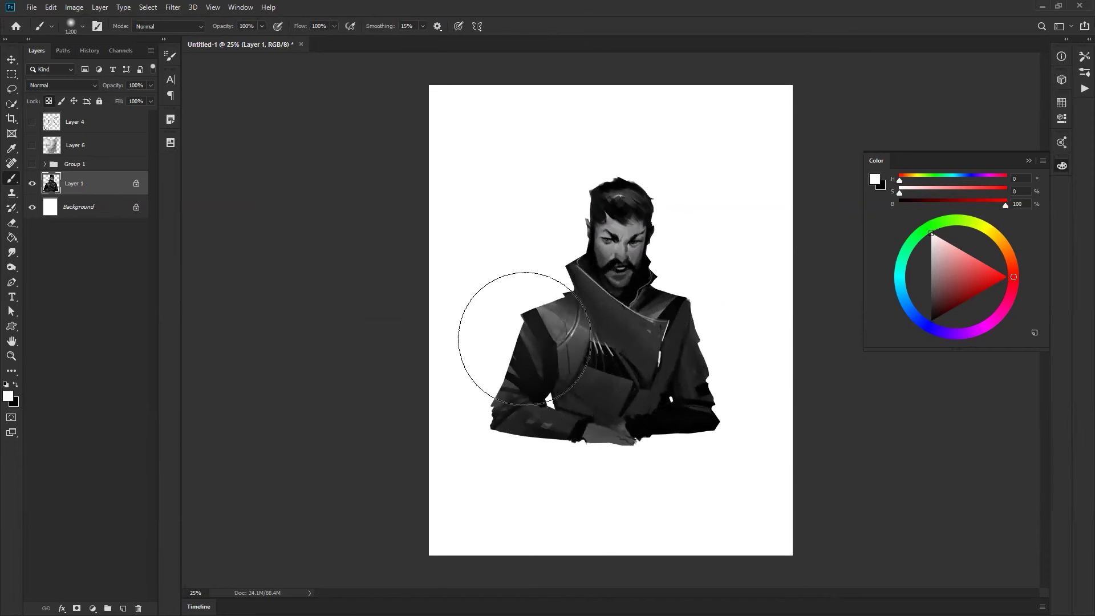
key("bracketleft")
key("bracketleft")
key("bracketleft")
key("bracketleft")
key("bracketleft")
key("shift+alt+o")
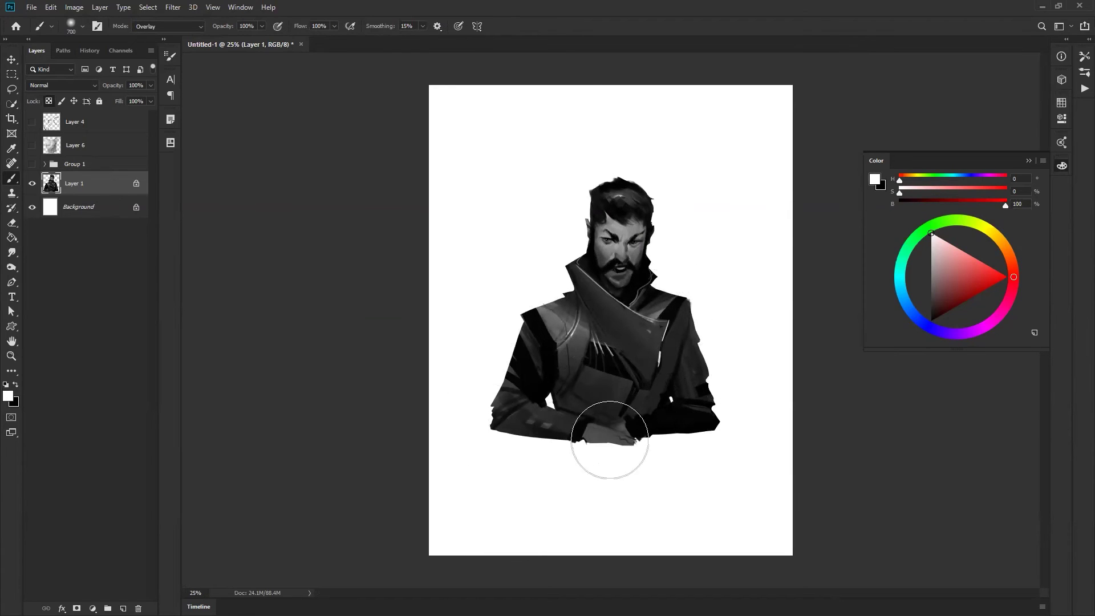
left_click_drag(589, 438, 560, 367)
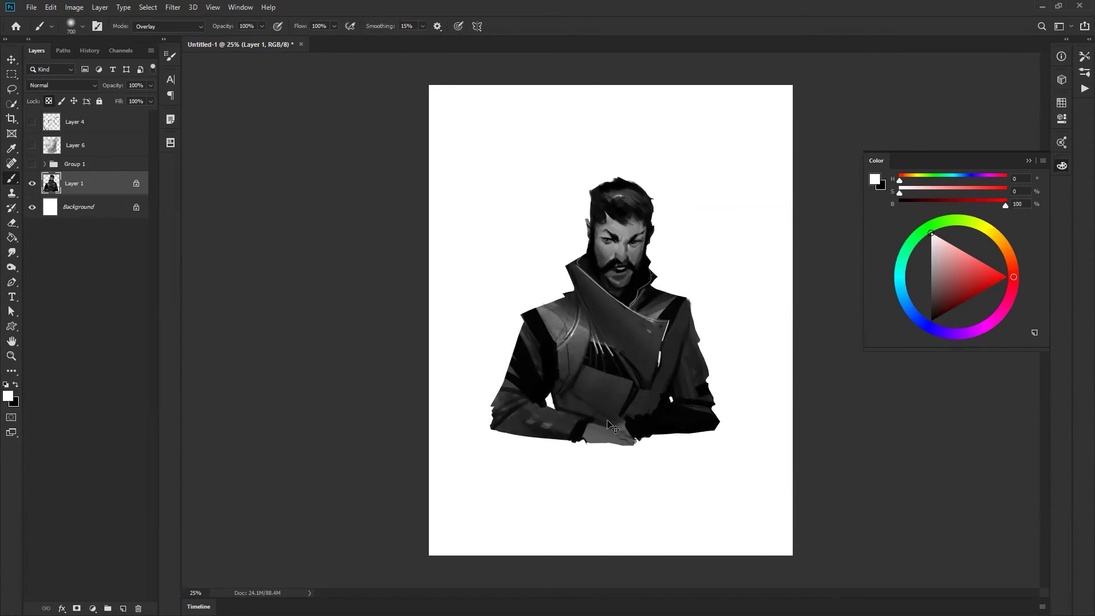
Scale up the figure on Layer 1 with Free Transform and reposition it on the canvas
left_click(106, 214)
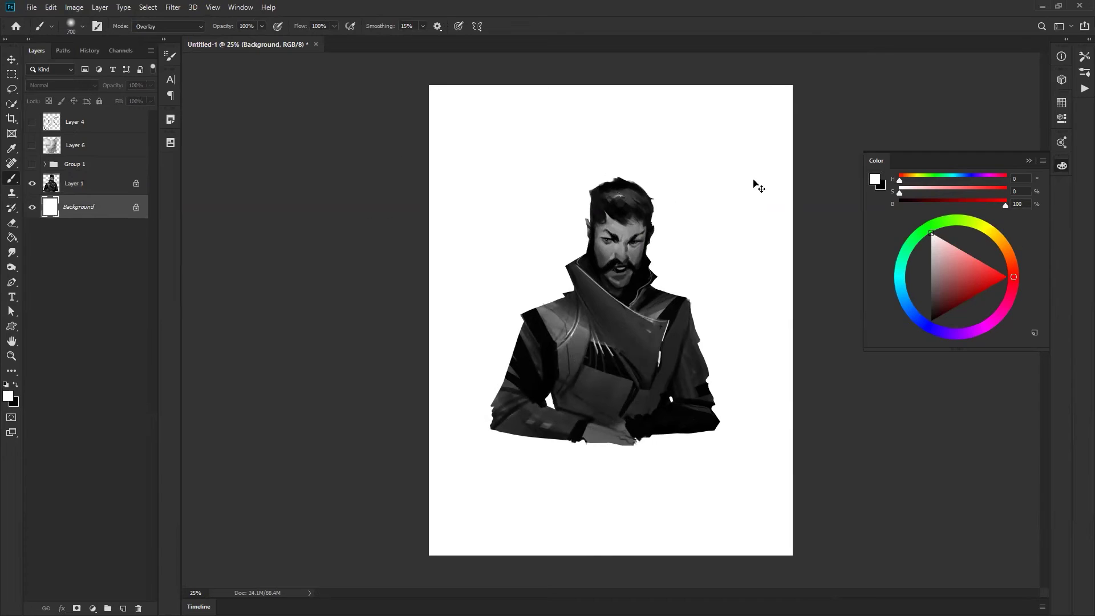
left_click(74, 184)
key("ctrl+t")
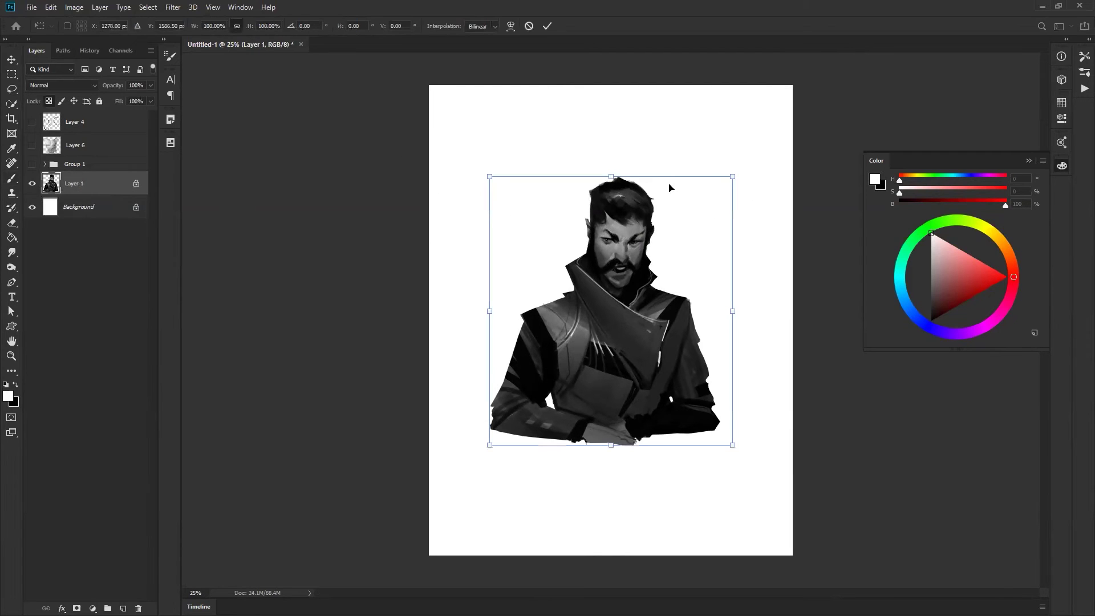
left_click_drag(733, 179, 764, 143)
left_click_drag(713, 195, 709, 180)
key("Return")
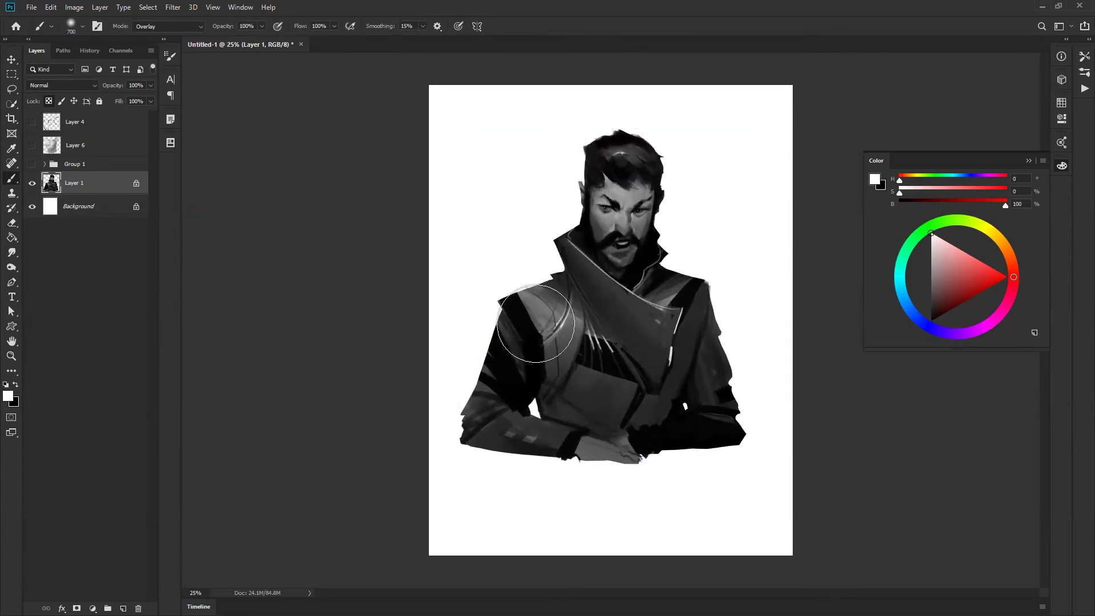
Switch to the flat rectangular brush with black and try a horizontal stroke across the forearms on Layer 1
right_click(536, 320)
double_click(482, 244)
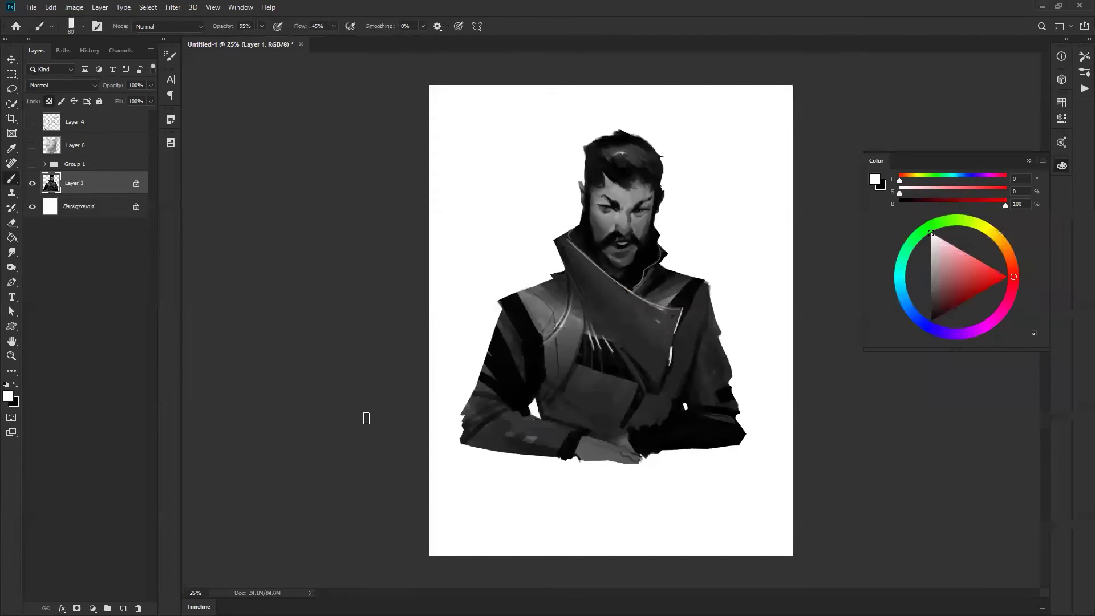
key("x")
left_click_drag(425, 442, 778, 454)
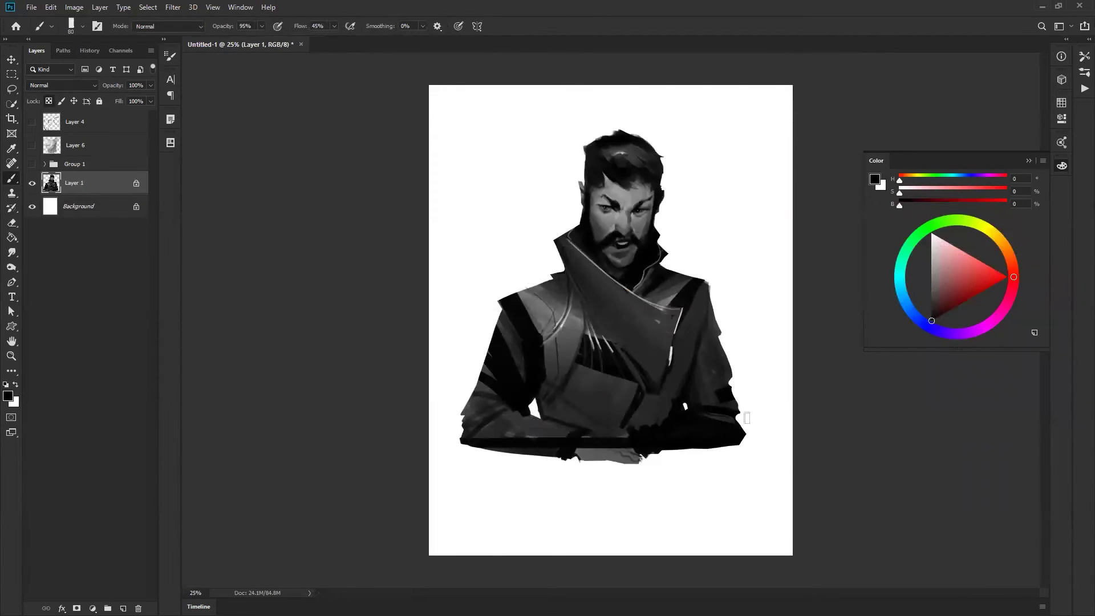
key("ctrl+z")
Add a new layer above Background and paint a black horizontal table edge behind the forearms
left_click(100, 209)
key("ctrl+shift+alt+n")
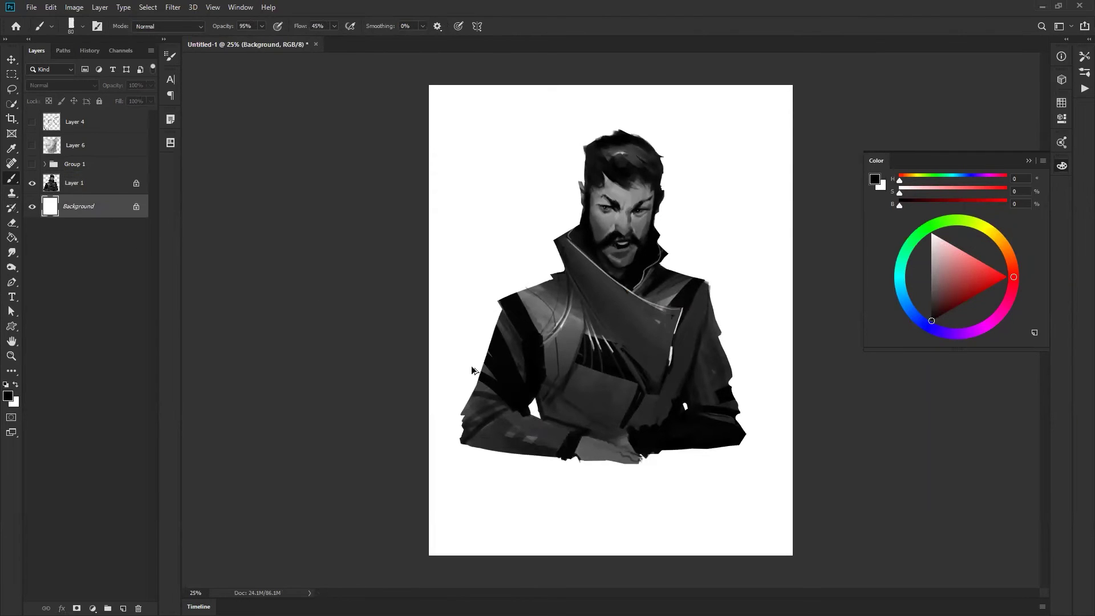
left_click_drag(428, 447, 863, 455)
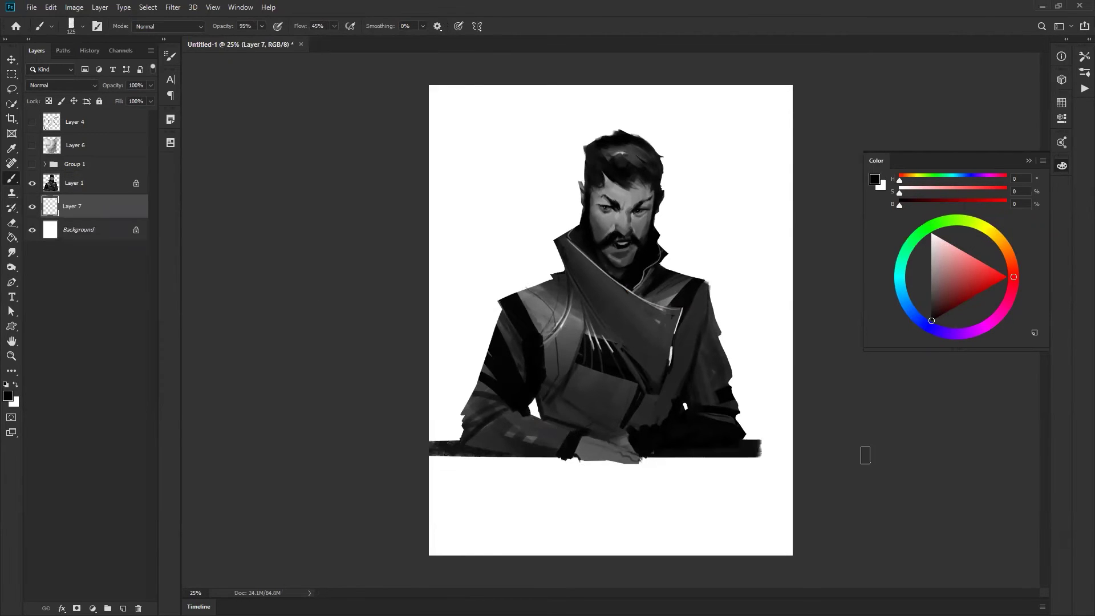
Enlarge the brush to 200 px and fill the canvas below the table edge with broad black strokes
key("bracketright")
key("bracketright")
mouse_move(489, 459)
left_mouse_down()
mouse_move(392, 489)
mouse_move(430, 491)
mouse_move(529, 459)
mouse_move(447, 545)
left_mouse_up()
key("bracketright")
mouse_move(522, 471)
left_mouse_down()
mouse_move(452, 594)
mouse_move(512, 569)
mouse_move(553, 465)
mouse_move(450, 536)
mouse_move(621, 456)
mouse_move(532, 522)
mouse_move(676, 561)
mouse_move(714, 557)
mouse_move(659, 486)
mouse_move(759, 457)
mouse_move(704, 449)
mouse_move(633, 486)
mouse_move(726, 552)
mouse_move(742, 525)
mouse_move(642, 545)
left_mouse_up()
Add a new layer between the table layer and Background and block in grey beside the head with a much larger brush
left_click(75, 227)
key("ctrl+shift+alt+n")
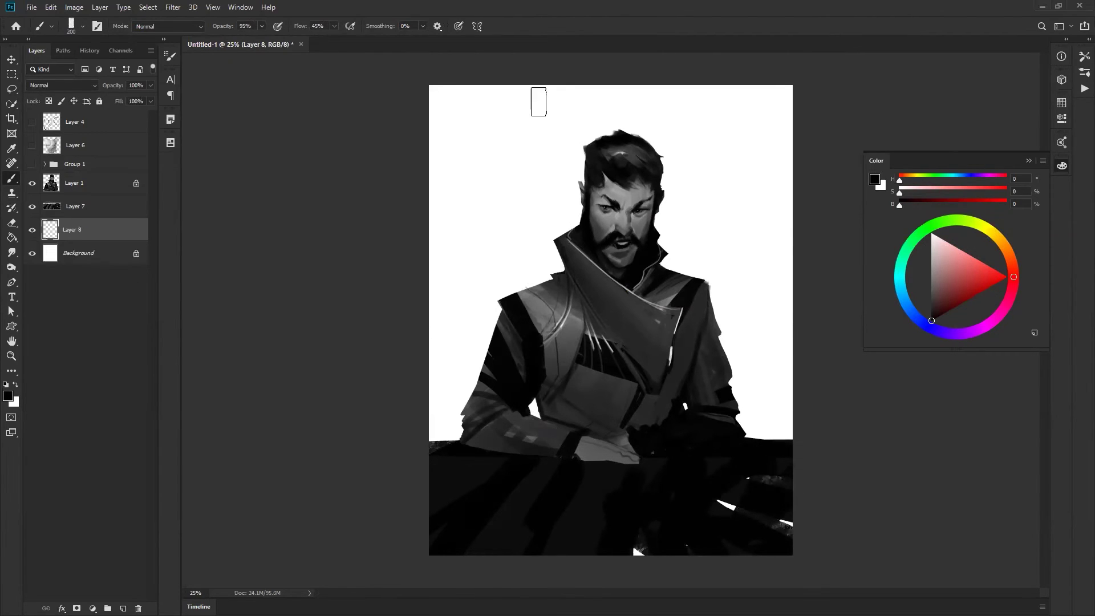
key("]")
key("]")
key("]")
key("]")
key("]")
key("]")
key("]")
key("bracketright")
key("bracketright")
key("bracketright")
key("bracketright")
key("bracketright")
mouse_move(448, 94)
left_mouse_down()
mouse_move(450, 362)
mouse_move(465, 22)
mouse_move(466, 114)
mouse_move(496, 171)
left_mouse_up()
Sample the backdrop grey and cover the area around the head and torso with broad strokes
left_click(466, 126, "alt")
key("bracketleft")
mouse_move(559, 102)
left_mouse_down()
mouse_move(493, 277)
mouse_move(536, 205)
left_mouse_up()
mouse_move(570, 148)
left_mouse_down()
mouse_move(831, 246)
mouse_move(582, 353)
left_mouse_up()
key("bracketleft")
mouse_move(486, 358)
left_mouse_down()
mouse_move(536, 374)
mouse_move(753, 343)
left_mouse_up()
Sample darker tones and paint dark shapes and horizontal bands behind both shoulders, reducing the brush to 300 px
left_click(459, 487, "alt")
mouse_move(456, 451)
left_mouse_down()
mouse_move(428, 390)
mouse_move(432, 305)
mouse_move(487, 323)
mouse_move(487, 266)
left_mouse_up()
left_click(487, 266, "alt")
key("bracketleft")
key("bracketleft")
key("bracketleft")
key("bracketleft")
key("bracketleft")
key("bracketleft")
key("bracketleft")
key("bracketleft")
mouse_move(420, 207)
left_mouse_down()
mouse_move(516, 208)
mouse_move(499, 206)
mouse_move(504, 283)
mouse_move(531, 277)
mouse_move(555, 302)
left_mouse_up()
left_click_drag(670, 271, 804, 271)
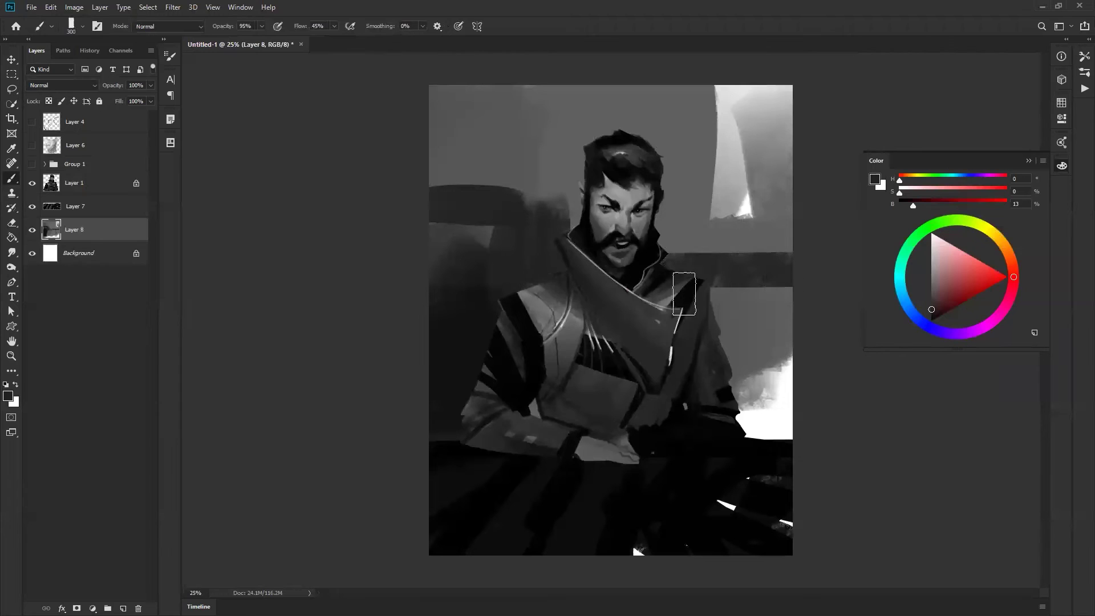
left_click_drag(733, 299, 722, 365)
left_click_drag(494, 251, 508, 313)
Sample a dark backdrop tone and lay several soft upward gradients over the lower backdrop on Layer 8
left_click(509, 330, "alt")
key("g")
key("shift+g")
left_click_drag(632, 360, 629, 254)
left_click_drag(637, 320, 630, 256)
left_click_drag(633, 317, 624, 257)
left_click_drag(628, 306, 617, 253)
Sample the table's near-black tone and paint over the remaining light gaps in the table on Layer 7
key("b")
left_click(59, 209)
left_click(535, 489, "alt")
key("bracketleft")
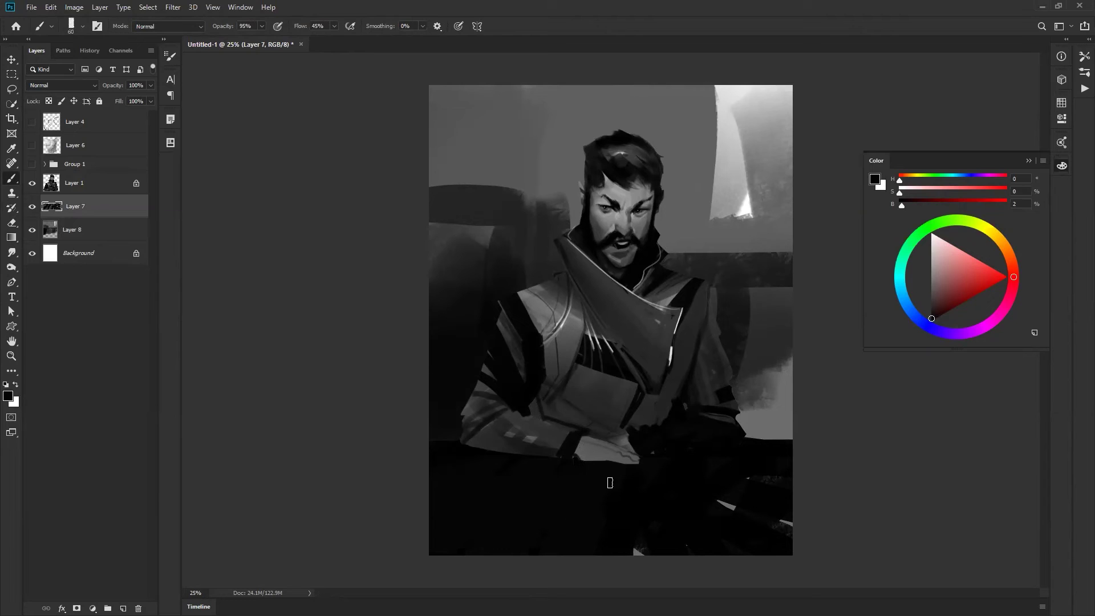
key("bracketright")
key("bracketright")
key("bracketright")
key("bracketright")
mouse_move(679, 474)
left_mouse_down()
mouse_move(708, 487)
mouse_move(888, 491)
left_mouse_up()
left_click_drag(713, 446, 909, 459)
left_click_drag(744, 491, 556, 567)
mouse_move(803, 527)
left_mouse_down()
mouse_move(738, 500)
mouse_move(599, 512)
left_mouse_up()
Sample a dark grey on Layer 8 and paint stepped, blocky silhouettes in the backdrop behind the figure's shaded shoulder
left_click(91, 229)
left_click(489, 204, "alt")
left_click_drag(449, 264, 442, 153)
left_click_drag(445, 201, 449, 165)
left_click_drag(470, 187, 481, 188)
mouse_move(481, 272)
left_mouse_down()
mouse_move(477, 286)
mouse_move(506, 186)
left_mouse_up()
Deepen the shadows behind the upper arm beneath the blocky silhouettes with a sampled near-black
mouse_move(452, 311)
left_mouse_down()
mouse_move(507, 318)
mouse_move(504, 359)
left_mouse_up()
left_click(502, 359, "alt")
mouse_move(442, 295)
left_mouse_down()
mouse_move(442, 354)
mouse_move(459, 294)
left_mouse_up()
key("bracketright")
key("bracketright")
left_click_drag(488, 336, 491, 309)
Enlarge the brush to 900 px and darken the backdrop beside the arm opposite the blocky silhouettes
key("bracketright")
key("bracketright")
key("bracketright")
key("bracketright")
key("bracketright")
key("bracketright")
key("bracketright")
key("bracketright")
key("bracketright")
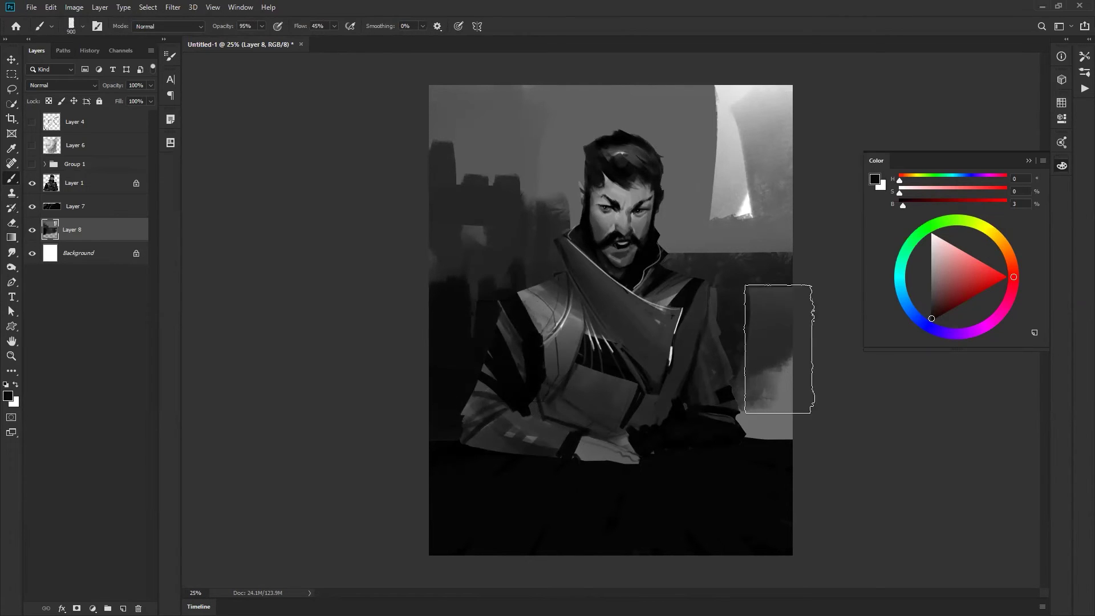
left_click_drag(742, 319, 858, 333)
Sample window and wall greys and paint vertical strokes to shape the edge of the bright window
left_click(748, 133, "alt")
key("bracketleft")
key("bracketleft")
key("bracketleft")
key("bracketleft")
key("bracketleft")
key("bracketleft")
key("bracketleft")
mouse_move(713, 91)
left_mouse_down()
mouse_move(713, 212)
mouse_move(712, 73)
mouse_move(711, 203)
left_mouse_up()
left_click(689, 207, "alt")
mouse_move(689, 77)
left_mouse_down()
mouse_move(691, 211)
mouse_move(693, 183)
left_mouse_up()
Sample a dark grey and paint a tall vertical column above the blocky silhouettes, undoing the first stroke
left_click(499, 195, "alt")
mouse_move(448, 106)
left_mouse_down()
mouse_move(441, 191)
mouse_move(480, 102)
left_mouse_up()
key("ctrl+z")
mouse_move(481, 203)
left_mouse_down()
mouse_move(453, 86)
mouse_move(470, 152)
mouse_move(496, 179)
mouse_move(500, 108)
left_mouse_up()
key("bracketleft")
key("bracketleft")
key("bracketleft")
Paint near-black diagonal beams behind both shoulders and beside the lower arm, undoing unsuitable strokes
left_click_drag(821, 198, 713, 290)
key("ctrl+z")
left_click(743, 310, "alt")
mouse_move(825, 218)
left_mouse_down()
mouse_move(662, 299)
mouse_move(826, 223)
mouse_move(806, 240)
left_mouse_up()
left_click_drag(414, 291, 513, 278)
key("ctrl+z")
mouse_move(415, 227)
left_mouse_down()
mouse_move(498, 283)
mouse_move(441, 273)
mouse_move(425, 288)
mouse_move(482, 326)
left_mouse_up()
left_click_drag(738, 423, 826, 384)
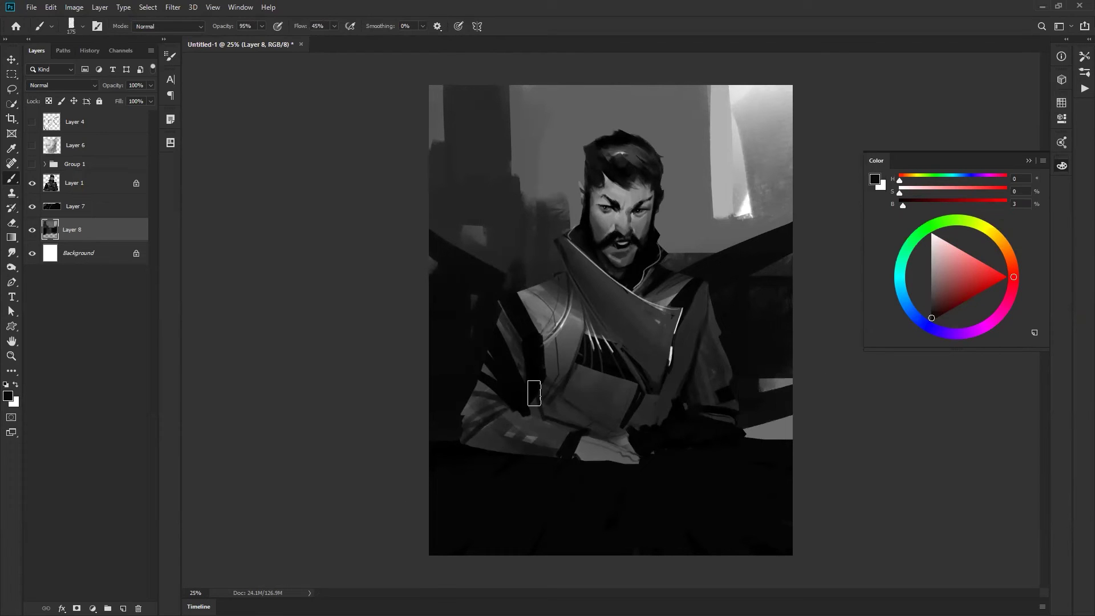
Soften the backdrop on Layer 8 with dark gradients followed by white gradients at 10% opacity
key("g")
left_click_drag(673, 354, 664, 302)
mouse_move(671, 348)
left_mouse_down()
mouse_move(662, 291)
mouse_move(644, 274)
mouse_move(650, 365)
mouse_move(644, 334)
mouse_move(654, 351)
left_mouse_up()
left_click_drag(649, 245, 626, 350)
key("x")
left_click_drag(624, 435, 623, 349)
left_click_drag(625, 401, 644, 194)
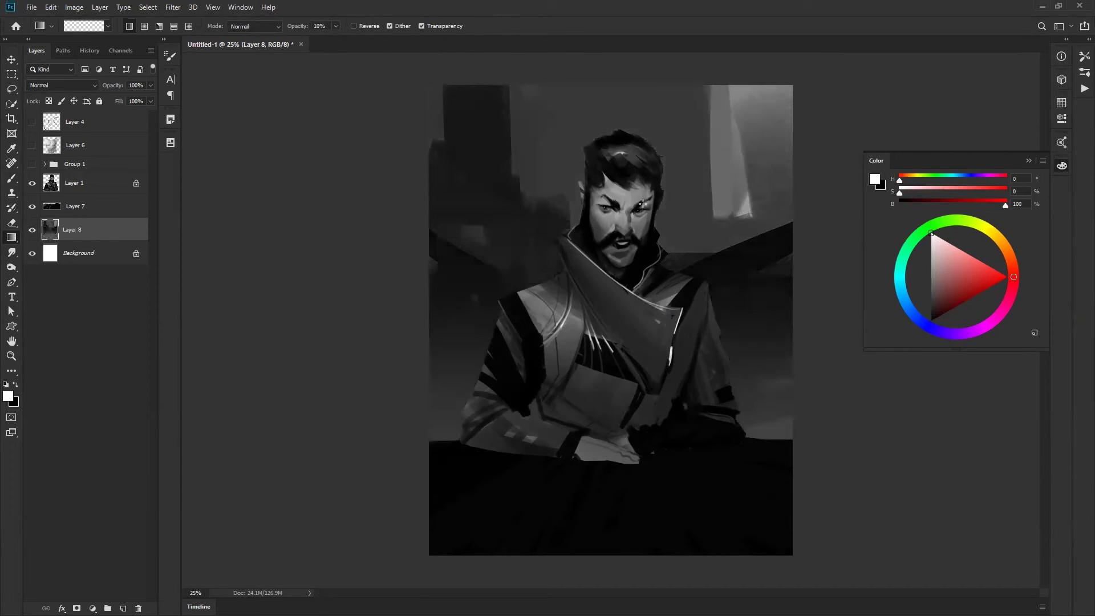
left_click_drag(625, 424, 622, 383)
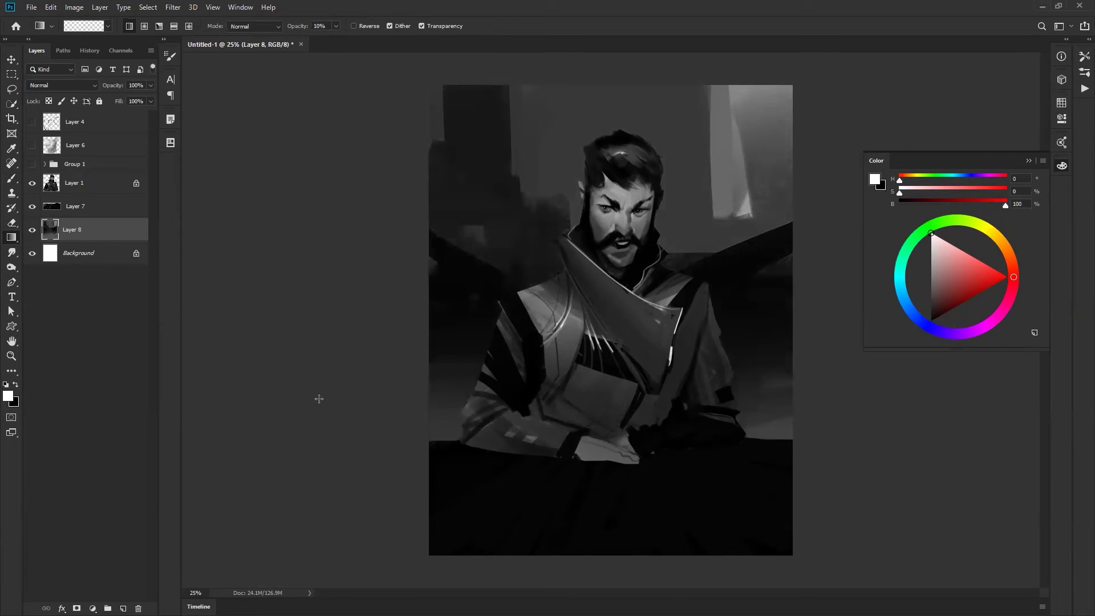
Lock the transparent pixels of Layer 1 and paint a sampled dark tone along the coat front below the collar
left_click(93, 183)
key("b")
key("x")
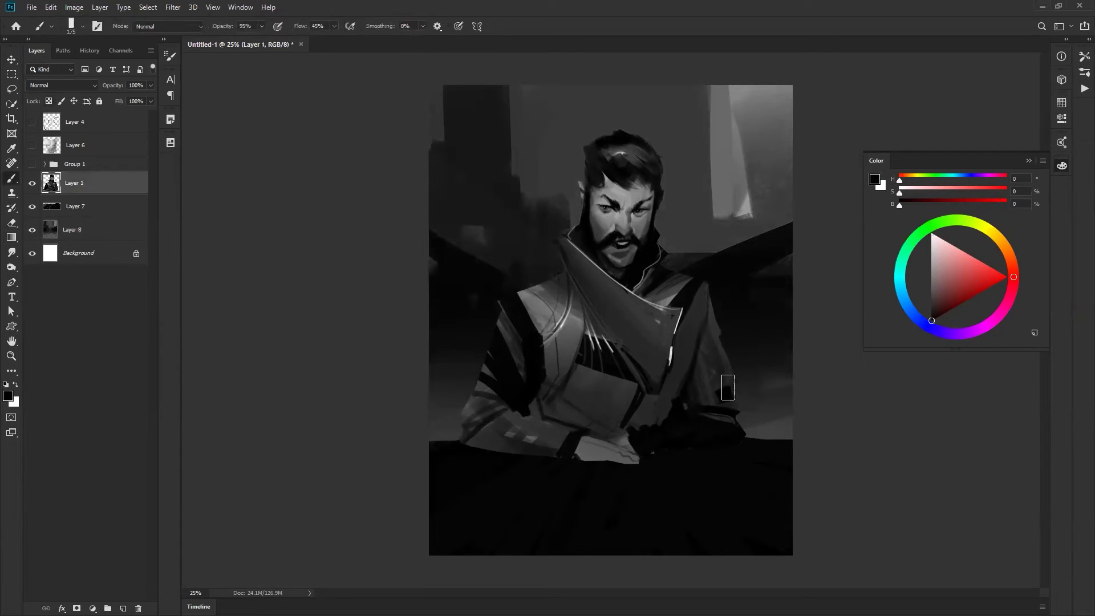
key("slash")
key("bracketleft")
key("bracketleft")
key("bracketleft")
left_click(679, 398, "alt")
key("bracketright")
left_click_drag(673, 407, 703, 325)
left_click(679, 417, "alt")
Smooth the coat's lower torso with sampled dark tones, varying the brush size from 400 px down to 175 px
key("bracketright")
key("bracketright")
key("bracketright")
key("bracketright")
key("bracketright")
key("bracketright")
key("bracketright")
key("bracketright")
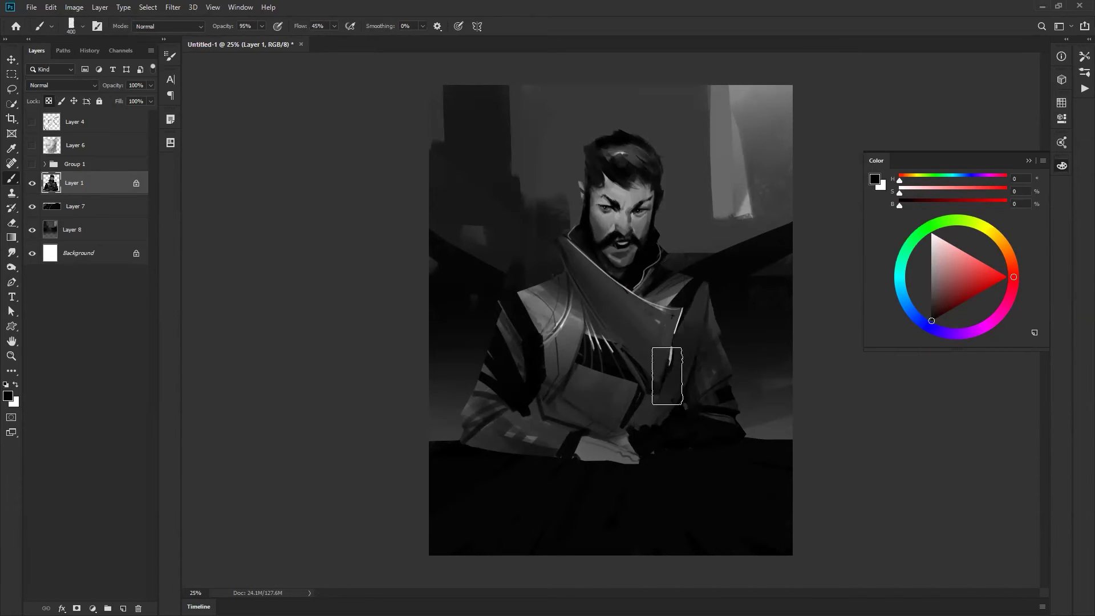
key("bracketleft")
key("bracketleft")
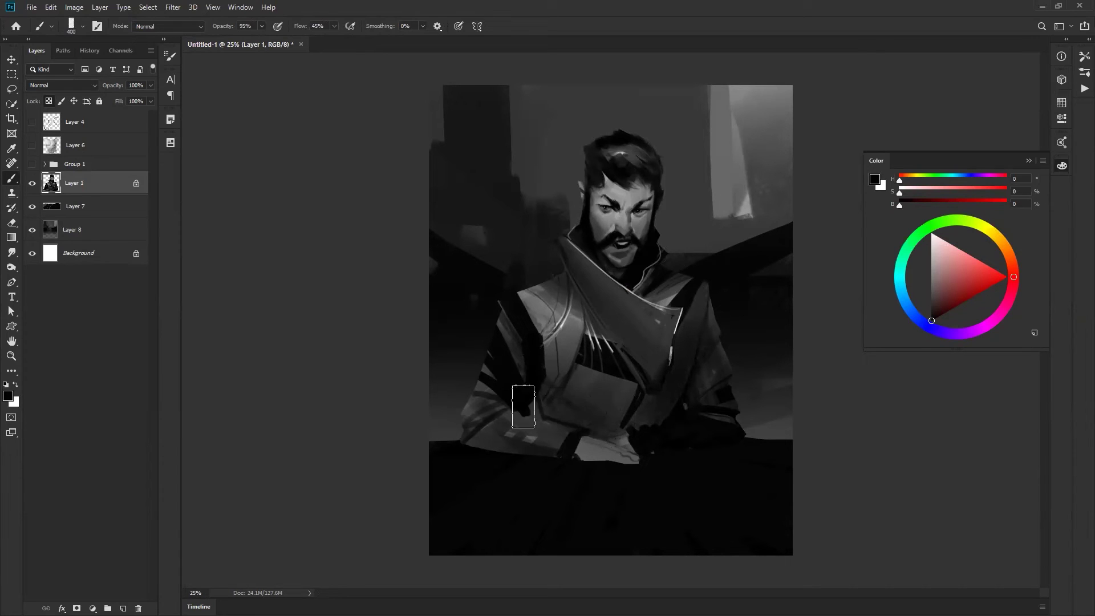
left_click(549, 405, "alt")
key("bracketleft")
key("bracketleft")
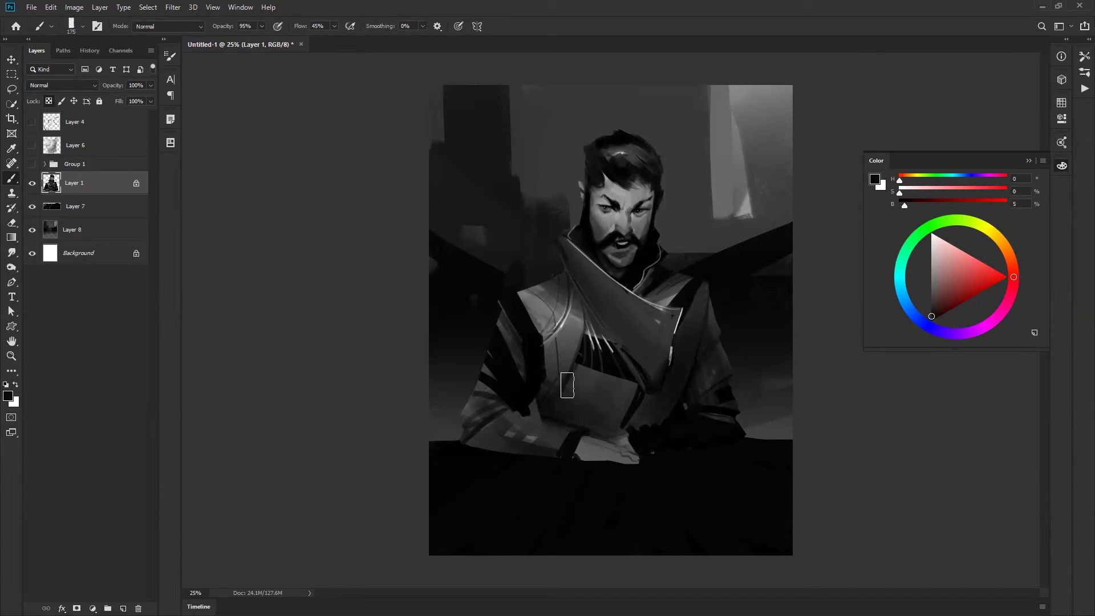
mouse_move(545, 388)
left_mouse_down()
mouse_move(561, 357)
mouse_move(543, 392)
left_mouse_up()
Shade the coat's shoulder and upper sleeve with a sampled black, varying the brush size and ending at 150 px
left_click_drag(514, 300, 533, 276)
left_click(527, 329, "alt")
key("bracketleft")
key("bracketleft")
key("bracketleft")
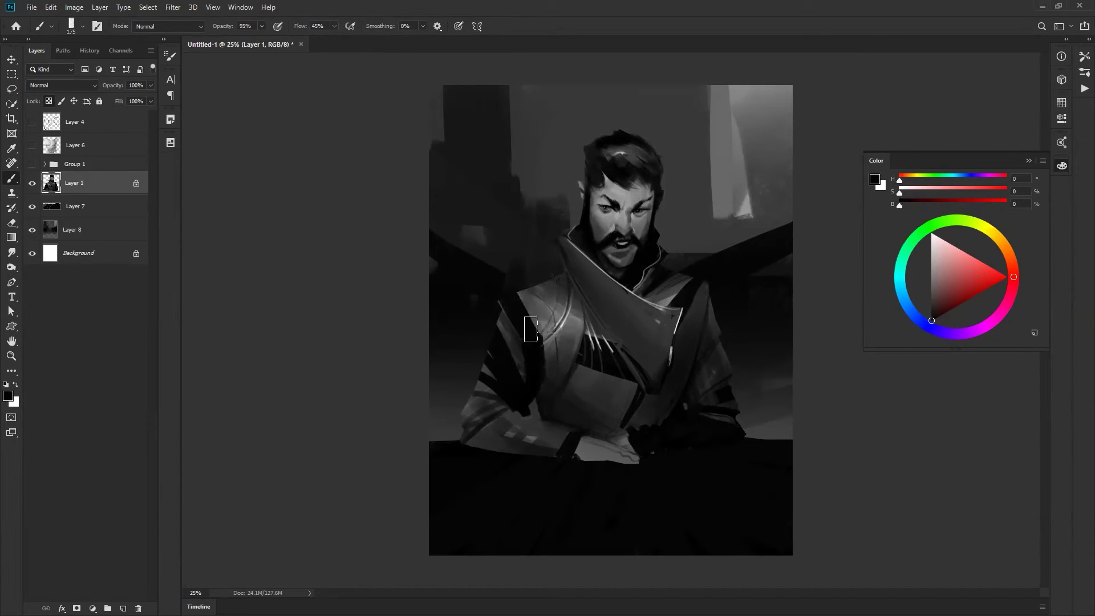
key("bracketleft")
key("bracketleft")
key("bracketleft")
key("bracketleft")
key("bracketleft")
key("bracketleft")
key("bracketleft")
key("bracketleft")
key("bracketright")
key("bracketright")
key("bracketright")
key("bracketright")
key("bracketright")
key("bracketright")
key("bracketright")
key("bracketright")
key("bracketright")
key("bracketright")
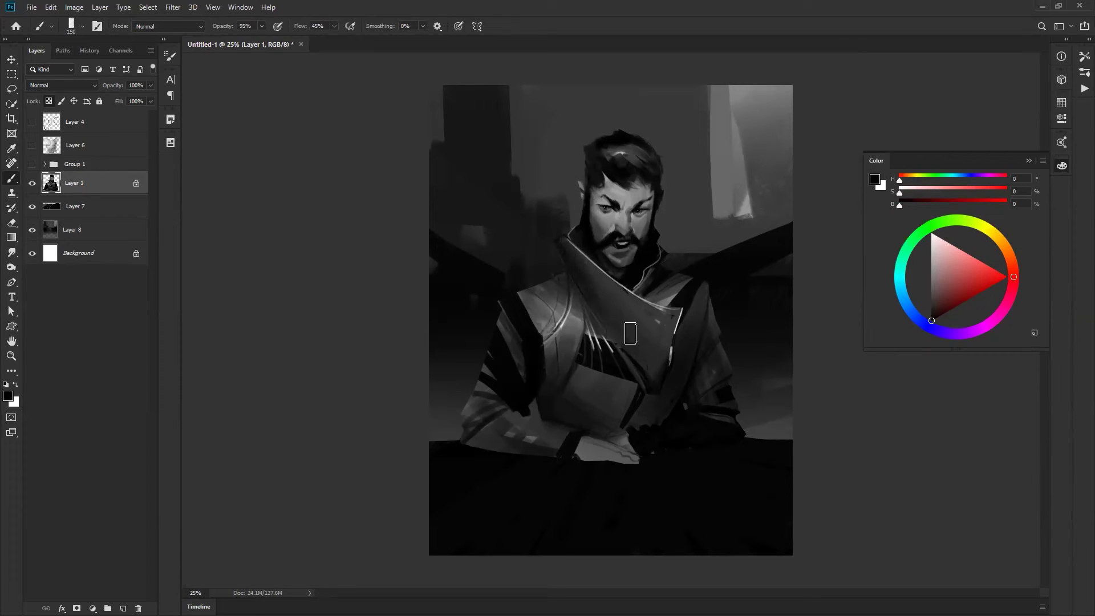
Paint narrow folds along the coat's large collar flap with sampled dark greys, using a brush of about 30 px
left_click(612, 282, "alt")
key("bracketleft")
key("bracketleft")
key("bracketleft")
key("bracketleft")
key("bracketleft")
key("bracketleft")
left_click_drag(568, 258, 600, 311)
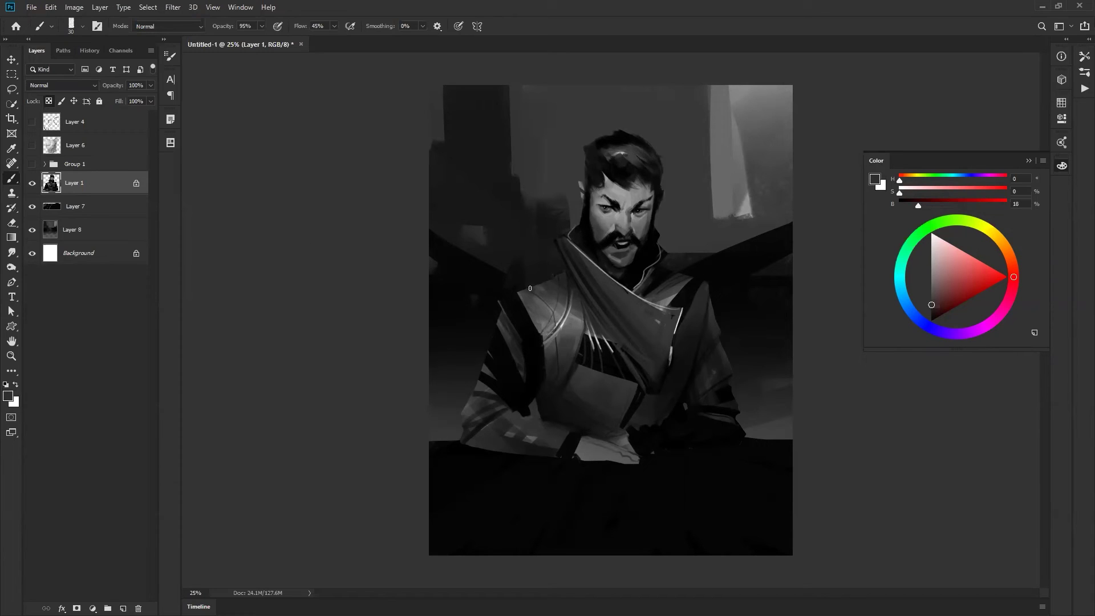
left_click(573, 309, "alt")
key("bracketleft")
key("bracketleft")
key("bracketleft")
key("bracketleft")
Touch up the collar beside the neck and the dark area near the elbow with sampled tones
left_click(673, 252, "alt")
key("]")
key("]")
key("]")
key("]")
key("]")
key("]")
key("]")
key("]")
left_click(648, 273, "alt")
left_click(512, 412, "alt")
mouse_move(508, 413)
left_mouse_down()
mouse_move(482, 428)
mouse_move(514, 416)
mouse_move(468, 421)
mouse_move(516, 408)
left_mouse_up()
Darken the striped sleeve and forearm edge above the table with sampled black, reducing the brush from 300 px to 100 px
left_click(495, 390, "alt")
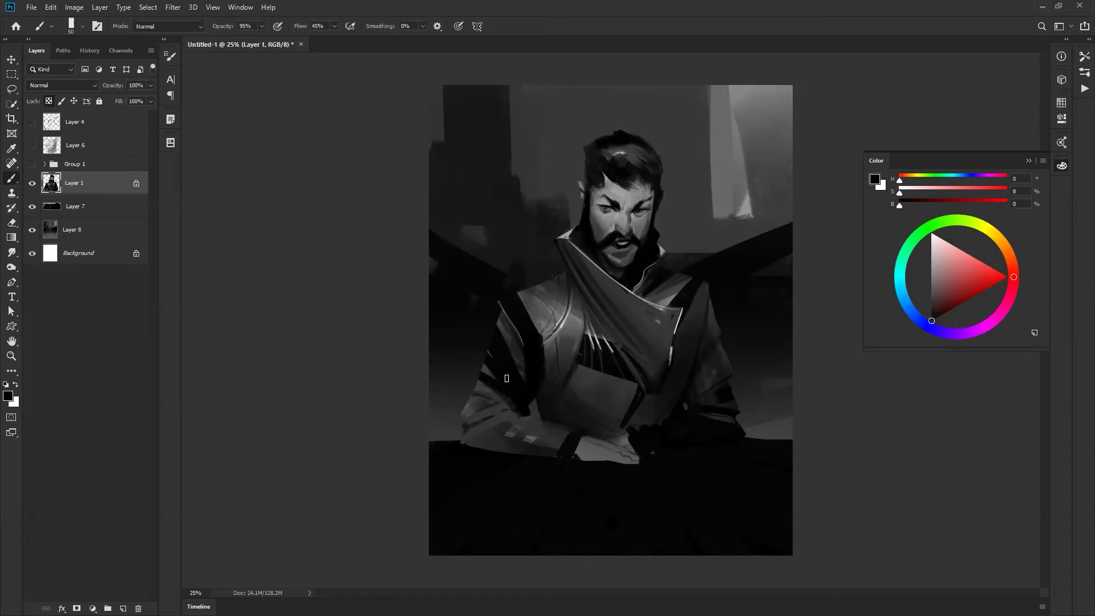
key("bracketright")
key("bracketright")
key("bracketright")
key("bracketright")
key("bracketright")
key("bracketright")
key("bracketright")
key("bracketright")
key("bracketright")
key("bracketright")
key("bracketright")
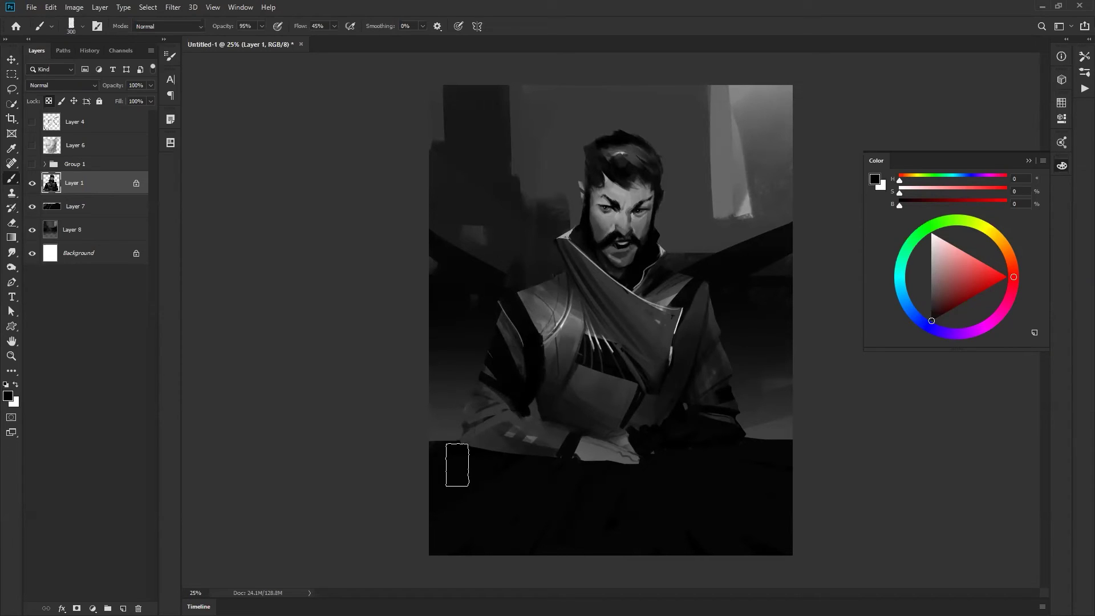
key("bracketleft")
key("bracketleft")
key("bracketleft")
key("bracketleft")
key("bracketleft")
key("bracketleft")
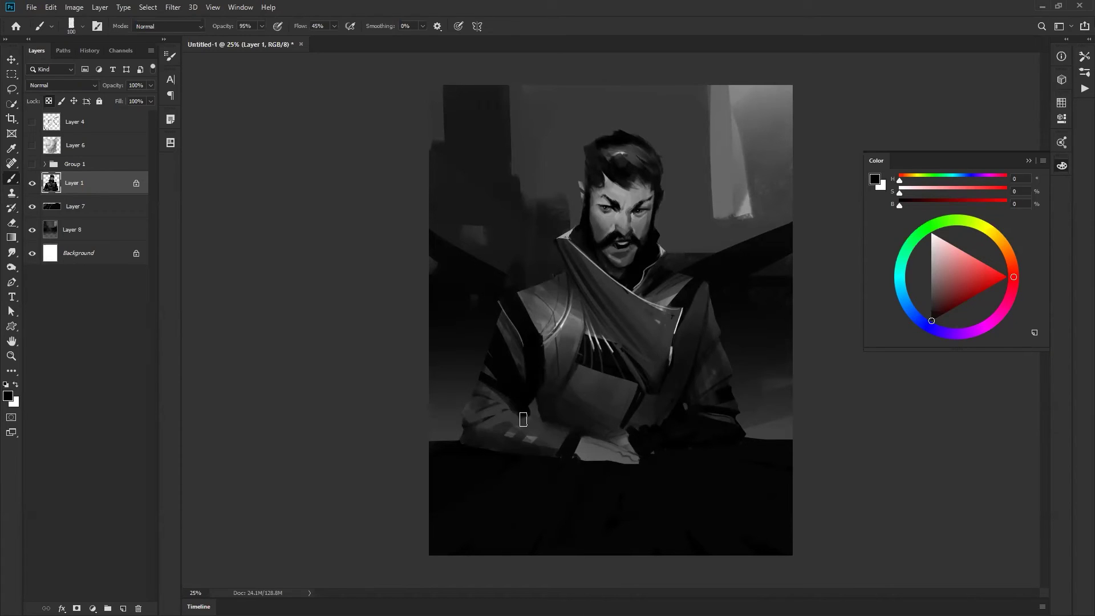
Try a stroke of a sampled sleeve tone along the forearm and undo it
left_click(510, 410, "alt")
left_click_drag(519, 415, 556, 427)
key("ctrl+z")
Paint the hairline strands over the forehead with black sampled from the hair, using a much smaller brush
left_click(639, 212, "ctrl")
left_click(578, 140, "alt")
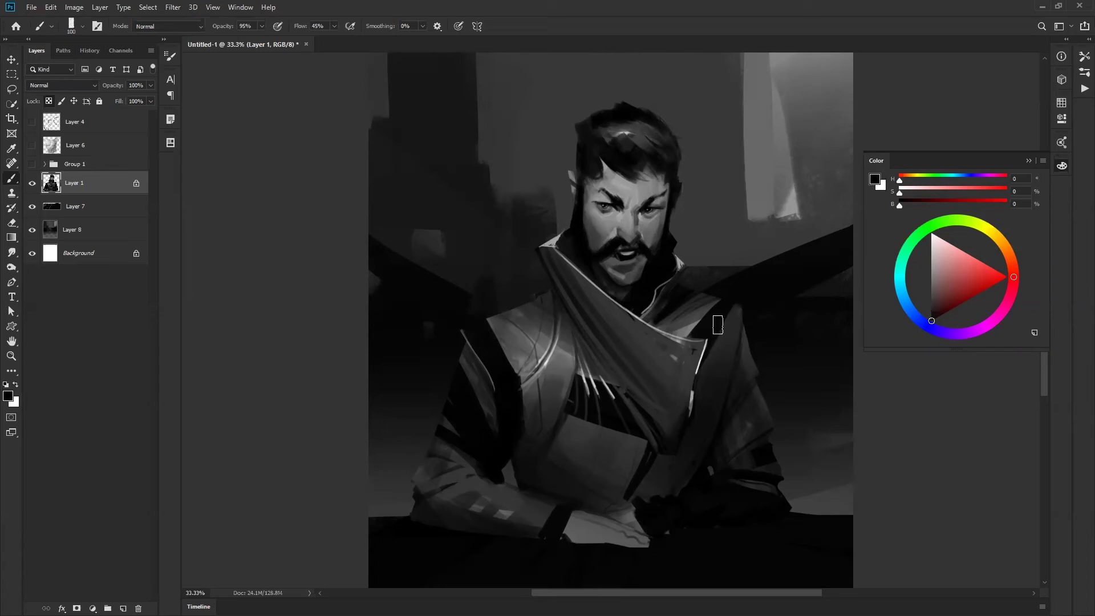
key("bracketleft")
key("bracketleft")
key("bracketleft")
key("bracketleft")
key("bracketleft")
key("bracketleft")
key("bracketleft")
key("bracketleft")
key("bracketleft")
key("bracketleft")
key("bracketleft")
key("bracketleft")
key("bracketleft")
key("bracketleft")
key("bracketleft")
left_click_drag(612, 166, 636, 182)
Enlarge the brush to 100 px and fill in the side of the hair with black
key("bracketright")
key("bracketright")
key("bracketright")
key("bracketright")
key("bracketright")
key("bracketright")
key("bracketright")
key("bracketright")
key("bracketright")
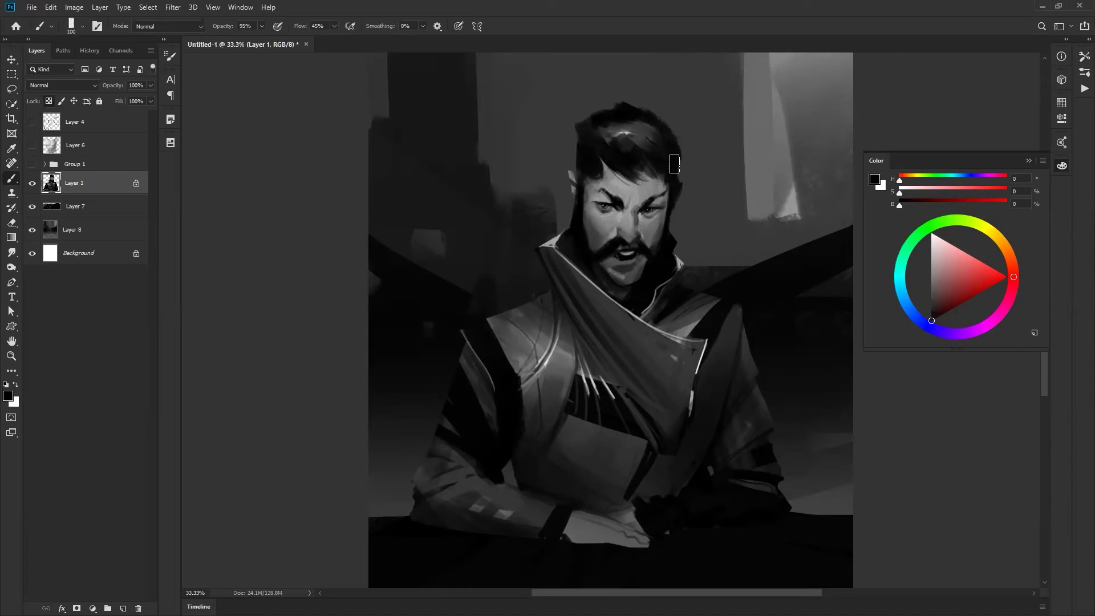
Unlock Layer 1's transparent pixels and draw a thin black seam down the collar flap with a 9 px brush
key("bracketleft")
key("bracketleft")
key("bracketleft")
key("bracketleft")
key("bracketleft")
key("bracketleft")
key("bracketleft")
key("bracketleft")
key("bracketleft")
key("bracketright")
key("bracketleft")
key("bracketleft")
key("z")
left_click(635, 441, "alt")
left_click(636, 439, "alt")
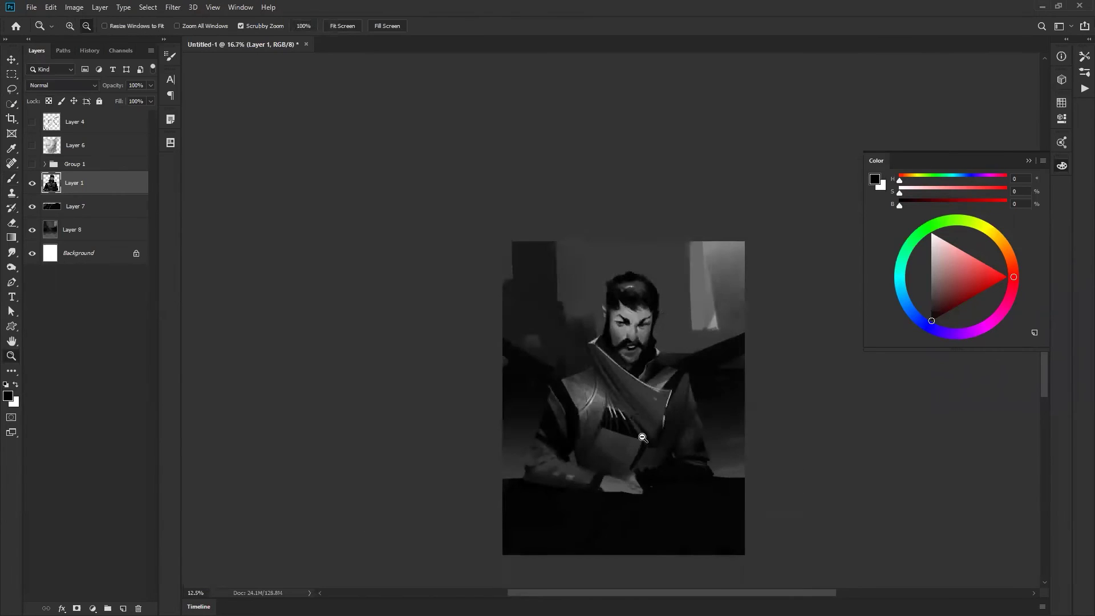
left_click(643, 439, "alt")
key("ctrl+plus")
key("ctrl+plus")
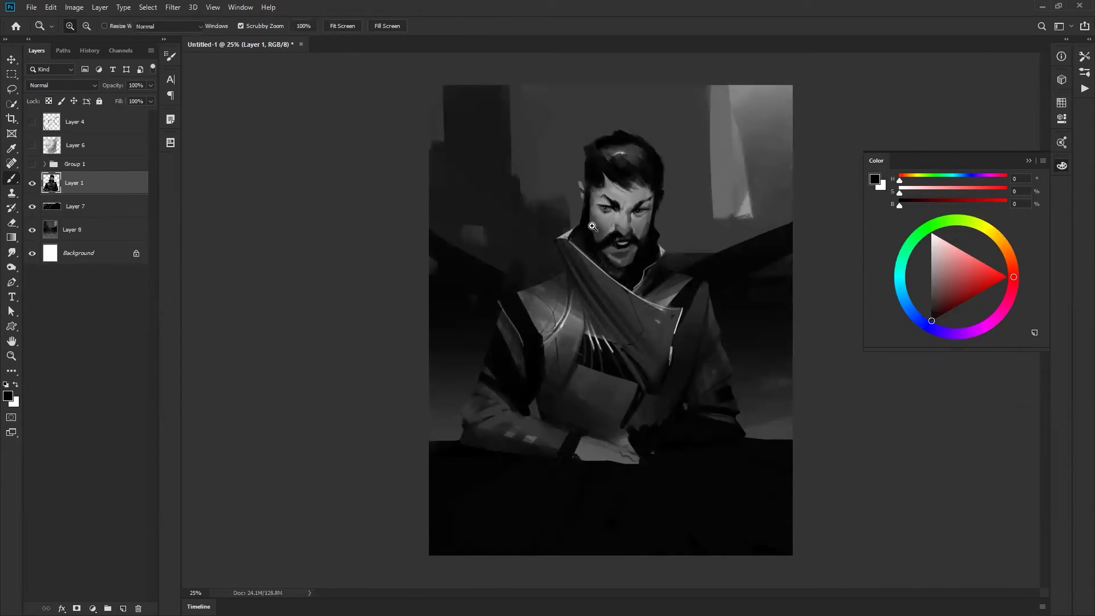
left_click(619, 263)
key("b")
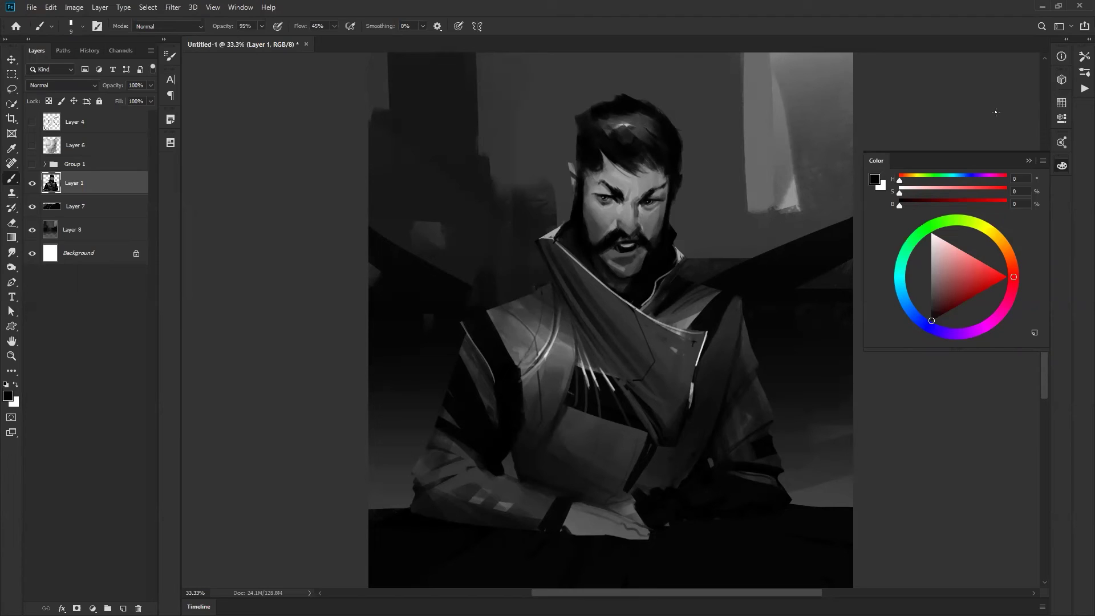
Extend the hair's outline above the ear with a sampled near-black tone and a larger brush
key("bracketright")
key("bracketright")
key("bracketright")
key("bracketright")
key("bracketright")
left_click(588, 158, "alt")
mouse_move(582, 150)
left_mouse_down()
mouse_move(578, 177)
mouse_move(578, 133)
left_mouse_up()
key("bracketright")
key("bracketright")
Choose a round brush from the ERASE set for the eraser and trim the hair's outer edge, reducing its size from 125 px
key("e")
right_click(685, 154)
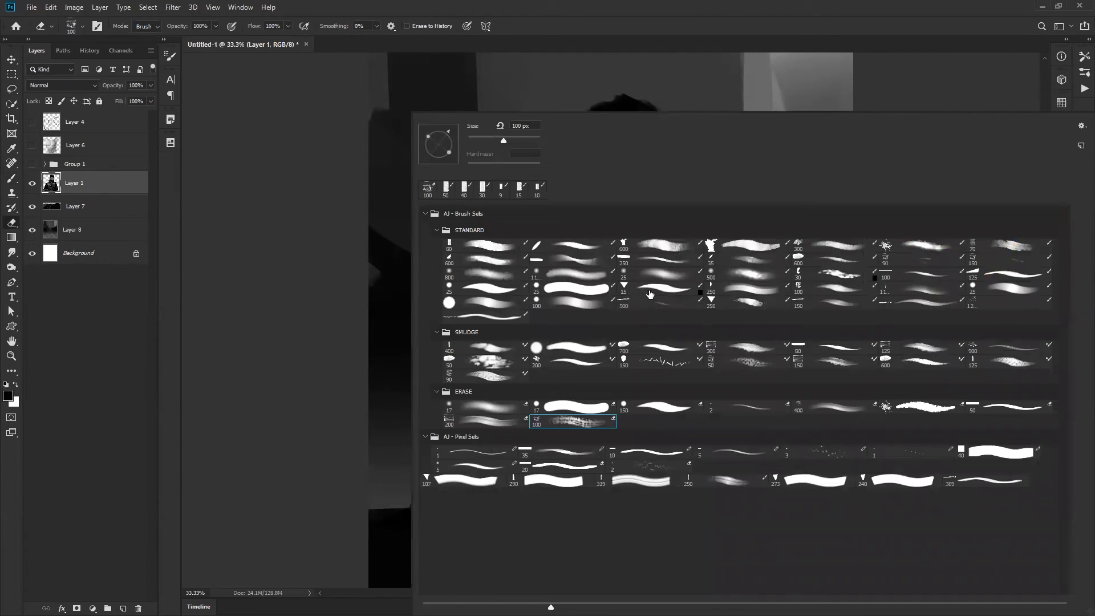
left_click(668, 408)
left_click(337, 349)
key("bracketleft")
key("bracketleft")
key("bracketleft")
key("bracketleft")
key("bracketleft")
key("bracketleft")
key("bracketleft")
key("bracketleft")
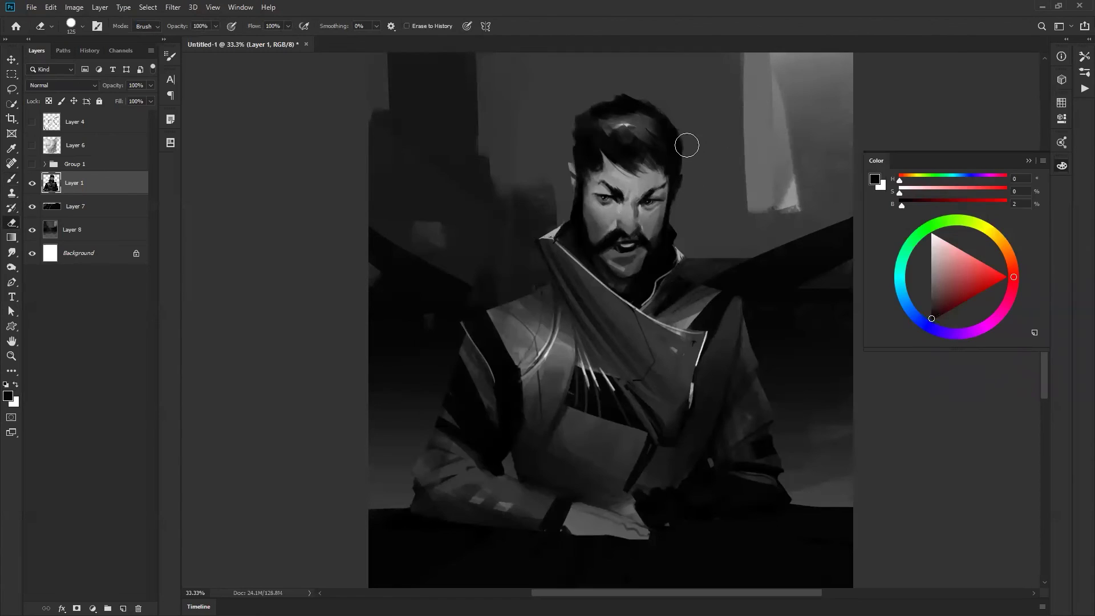
key("bracketleft")
key("bracketleft")
key("bracketleft")
key("bracketleft")
key("bracketleft")
Rework the highlight at the front of the hair with tones sampled from the hair and a small brush
key("b")
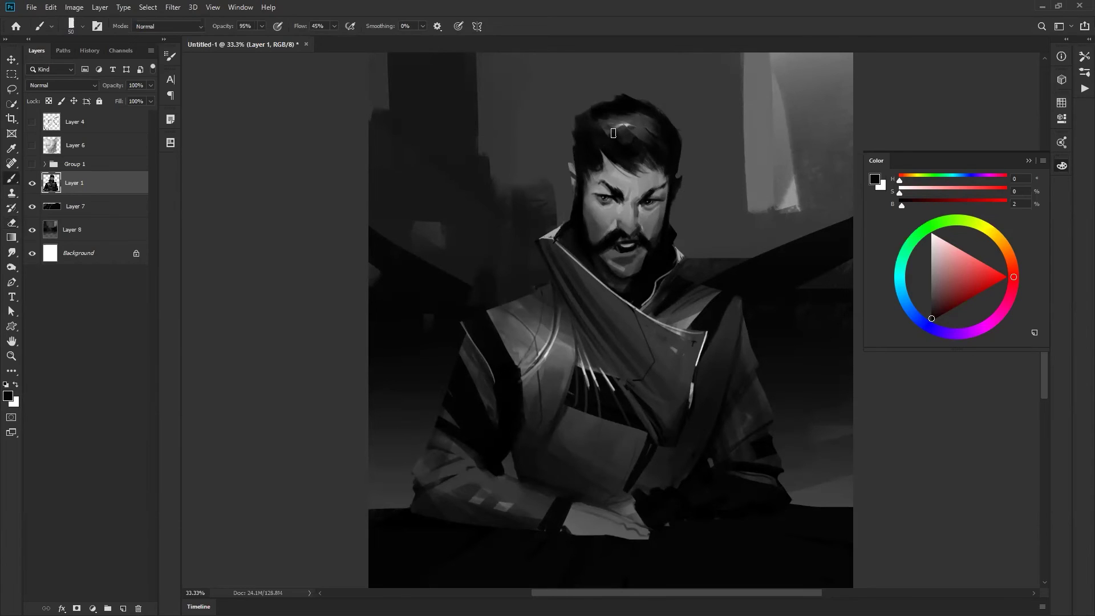
left_click(630, 123, "alt")
left_click(644, 138, "alt")
left_click(628, 135, "alt")
key("[")
left_click_drag(619, 128, 640, 132)
left_click(637, 149, "alt")
left_click(647, 122, "alt")
Lock Layer 1's transparent pixels and darken the hair with sampled black and a 125 px brush
key("bracketright")
key("bracketright")
key("bracketright")
key("slash")
left_click(671, 139, "alt")
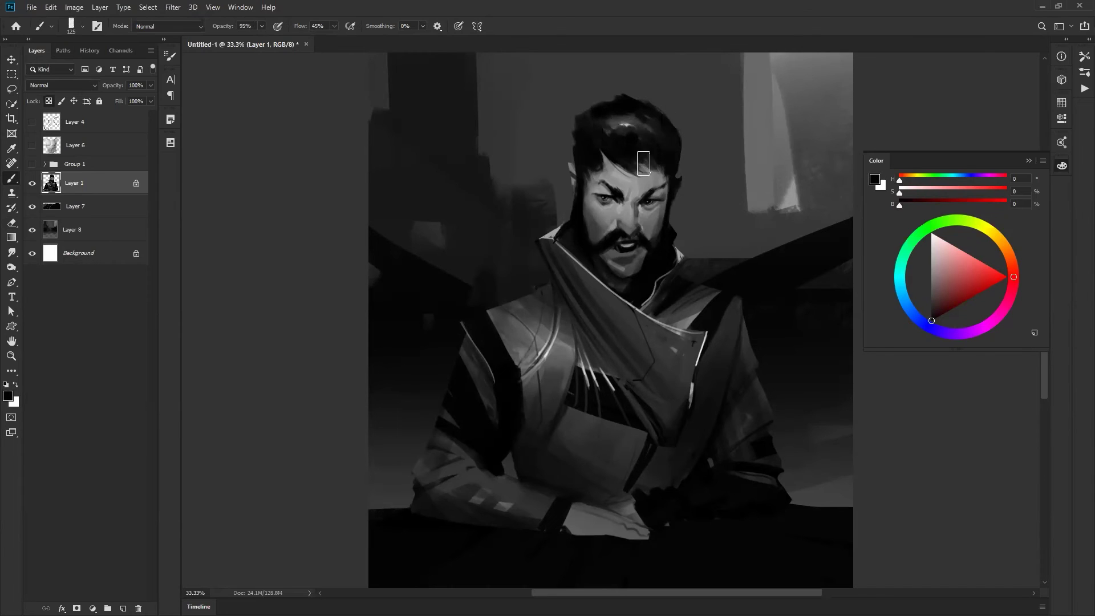
Paint sampled grey into the hair above the ear with a 100 px brush and resample a near-black hair tone
left_click(592, 117, "alt")
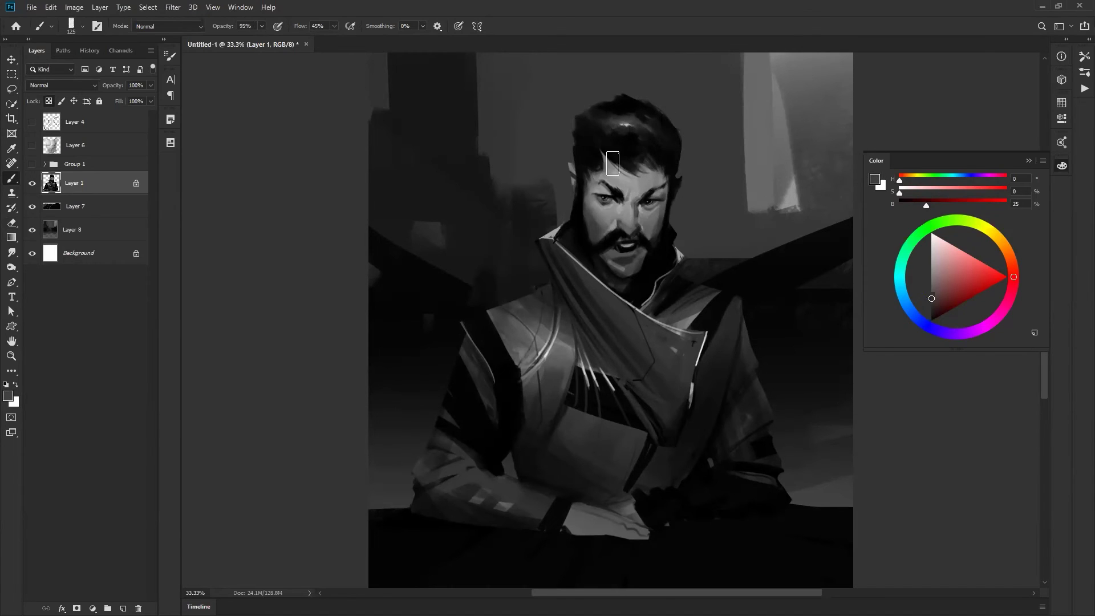
key("[")
left_click_drag(581, 138, 600, 169)
left_click(605, 137, "alt")
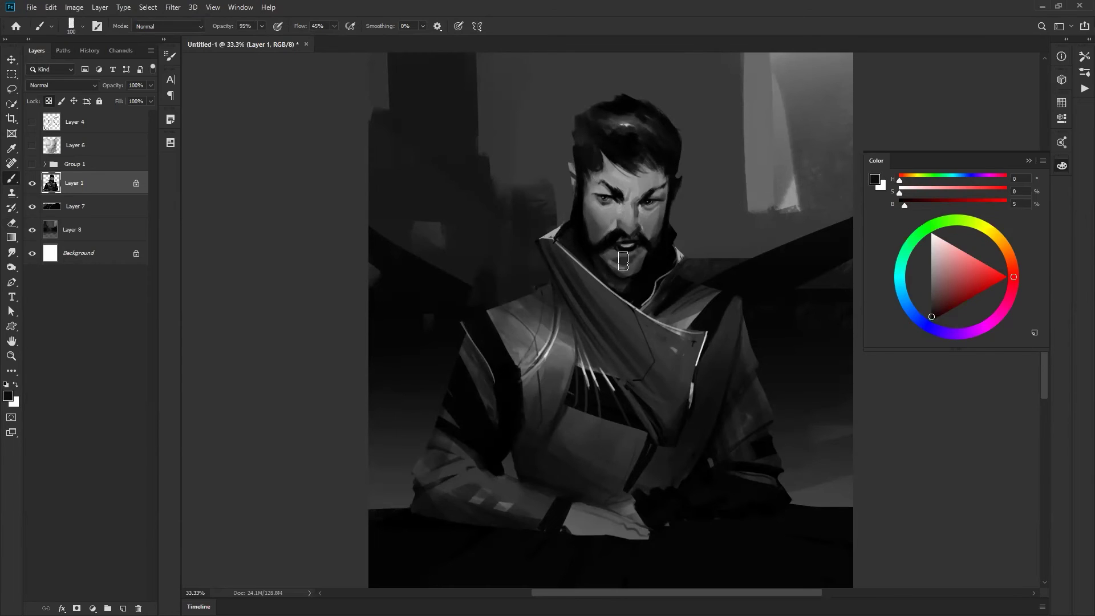
Touch up the forehead with light greys sampled from the skin, reducing the brush from 100 px to 60 px
left_click(623, 174, "alt")
key("bracketleft")
key("d")
key("x")
left_click(606, 174, "alt")
key("bracketleft")
key("bracketleft")
key("bracketleft")
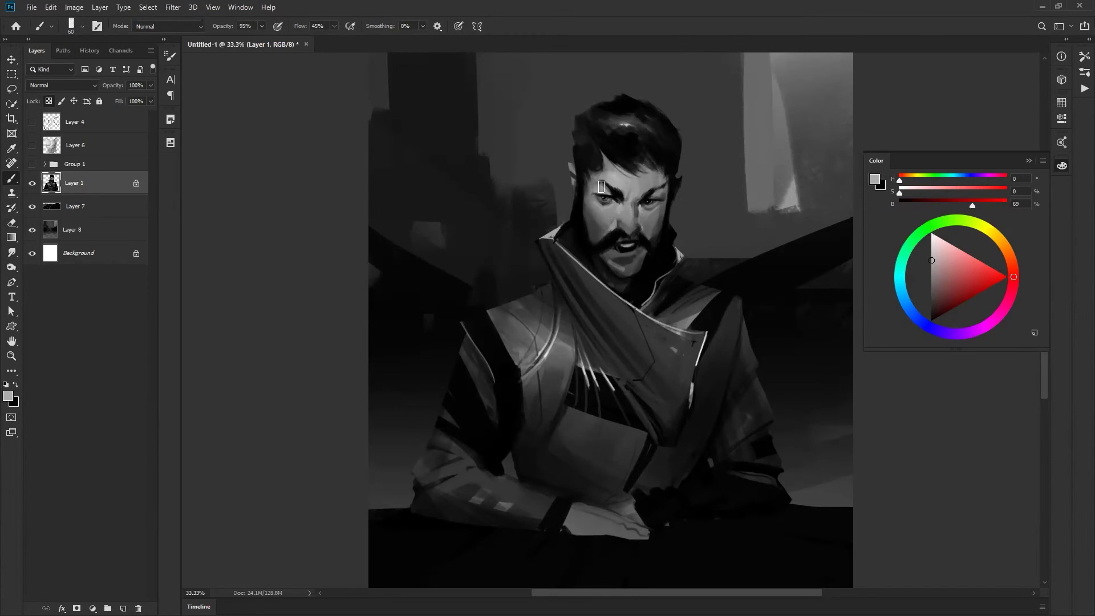
Refine the area around the nose, cheek and moustache with sampled skin greys and black, using a 15 to 25 px brush
key("bracketleft")
key("bracketleft")
key("bracketleft")
left_click(628, 230, "alt")
key("bracketleft")
left_click(646, 219, "alt")
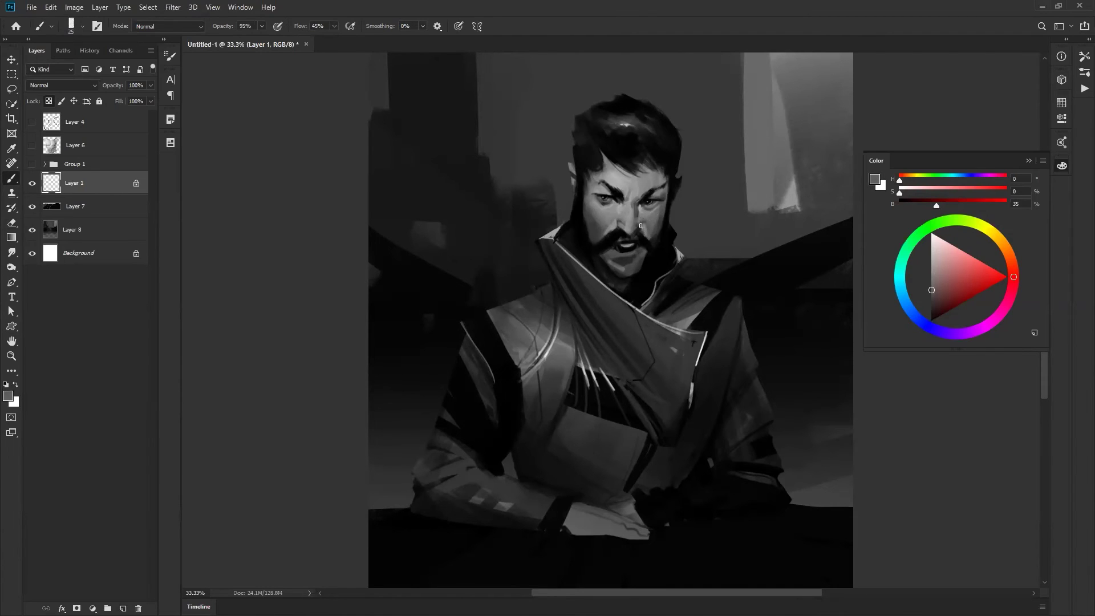
key("d")
key("bracketleft")
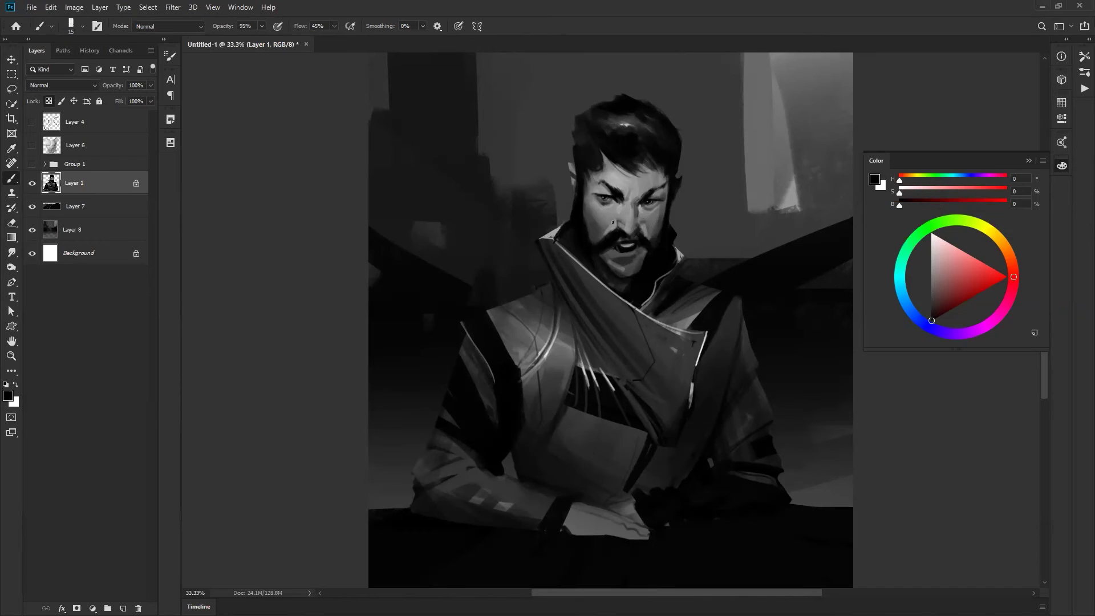
key("bracketright")
Mirror the canvas horizontally to check the figure's balance, and mirror it back to its original orientation
key("z")
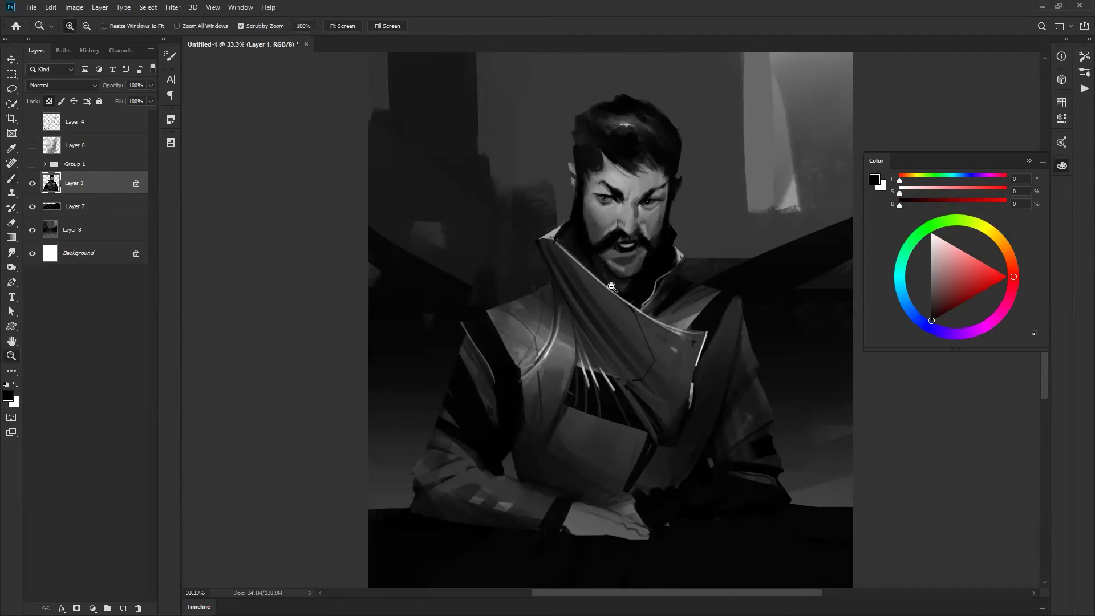
left_click(611, 287, "alt")
left_click(611, 296, "alt")
left_click(611, 303, "alt")
left_click(623, 326)
left_click(622, 326)
key("ctrl+shift+h")
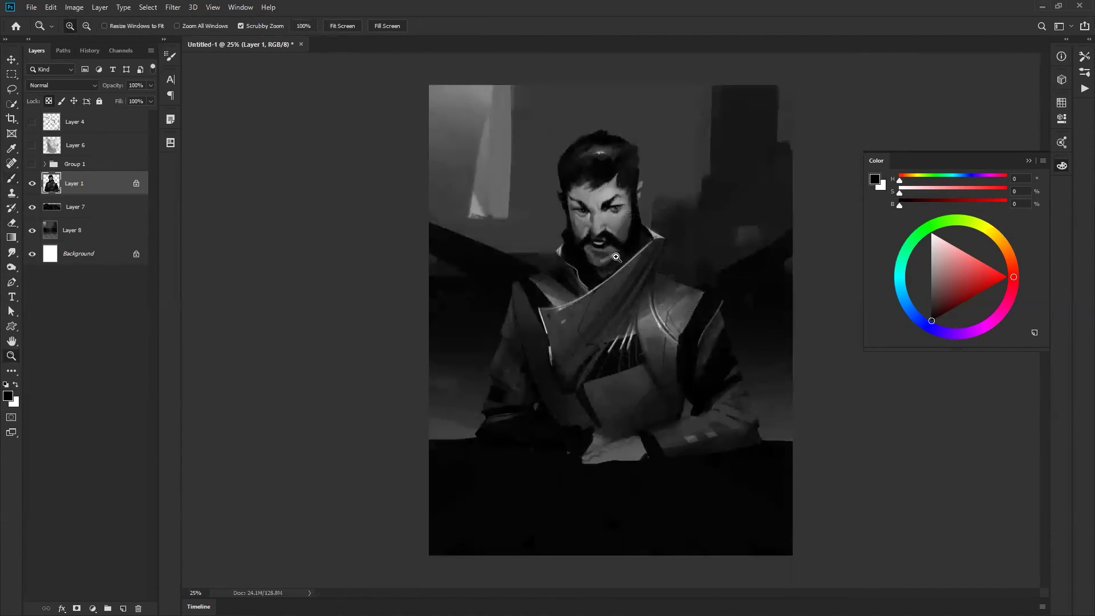
left_click(609, 246)
key("b")
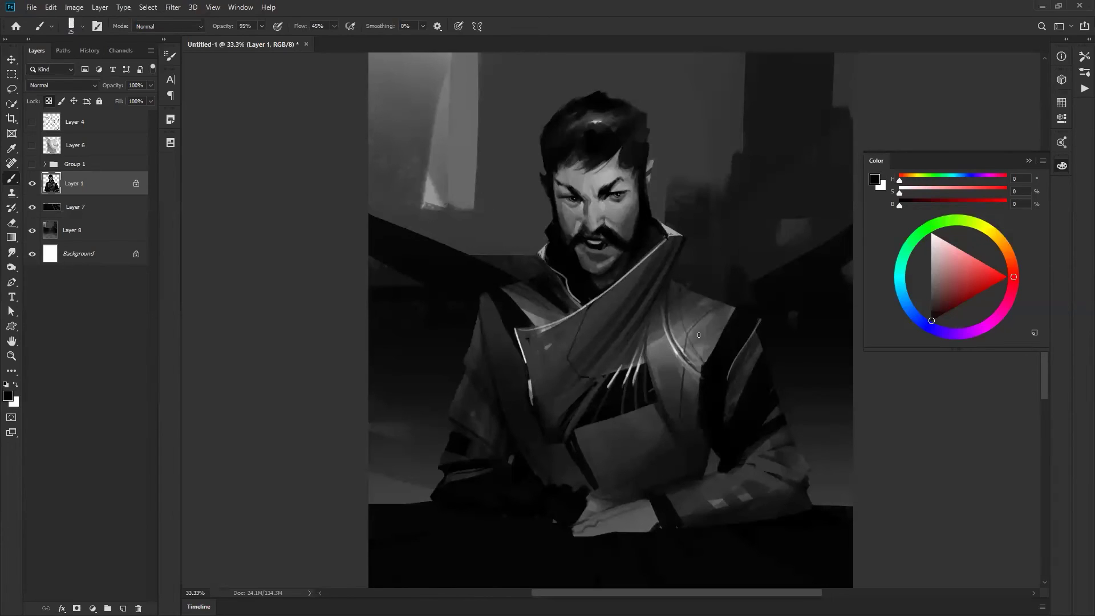
key("ctrl+shift+h")
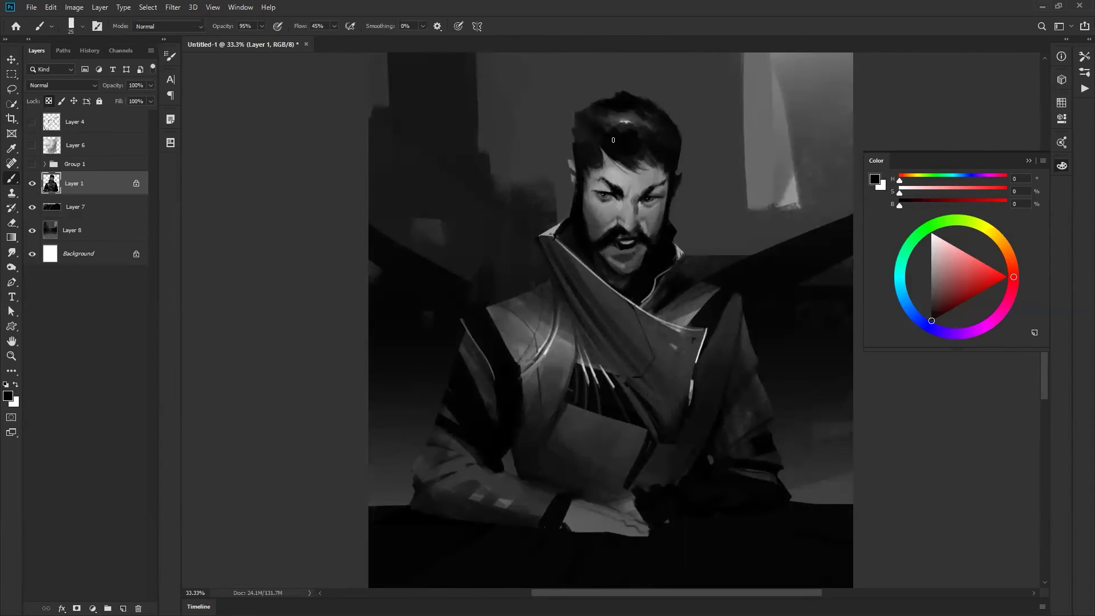
Paint lighter strands sweeping from the crown to the fringe with a sampled hair highlight grey, and enlarge the brush to 60 px
left_click(628, 119, "alt")
key("[")
left_click_drag(593, 122, 621, 160)
left_click_drag(596, 122, 631, 158)
key("bracketright")
key("bracketright")
key("bracketright")
key("bracketright")
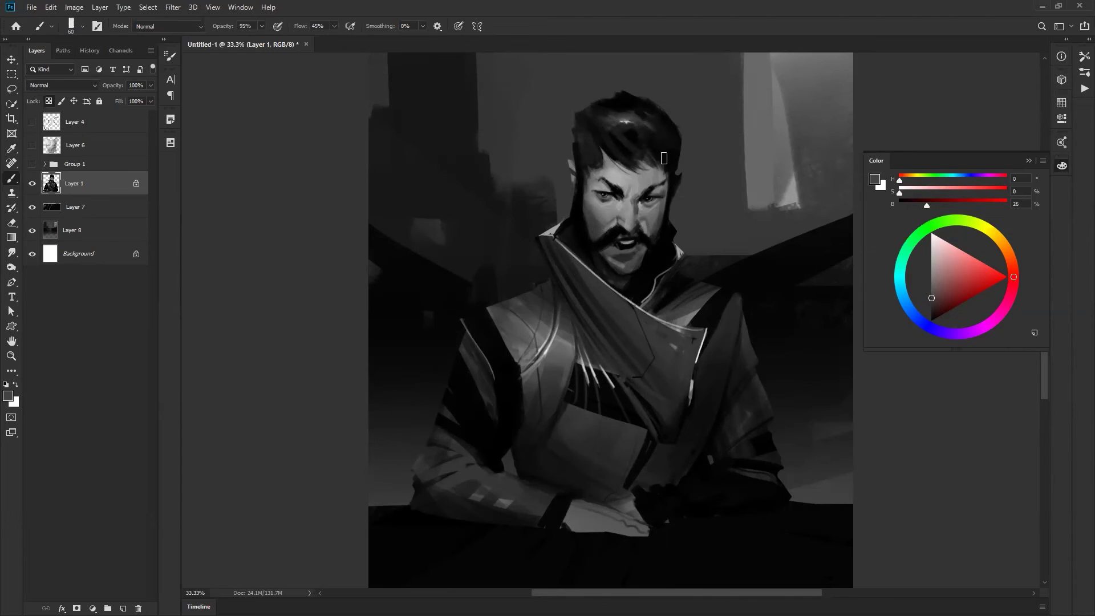
Define the hair's dark locks in pure black, varying the brush size and finishing at 15 px
key("bracketleft")
key("bracketleft")
key("bracketleft")
key("d")
key("bracketleft")
key("bracketleft")
key("bracketleft")
key("bracketleft")
key("bracketleft")
key("bracketleft")
key("bracketright")
key("bracketright")
key("bracketright")
key("bracketright")
key("bracketright")
key("bracketright")
key("bracketright")
key("bracketright")
key("bracketright")
key("bracketright")
key("bracketright")
key("bracketright")
key("bracketright")
key("bracketleft")
key("bracketleft")
key("bracketleft")
key("bracketleft")
key("bracketleft")
key("bracketleft")
key("bracketleft")
key("bracketleft")
key("bracketleft")
key("bracketleft")
key("bracketleft")
key("bracketleft")
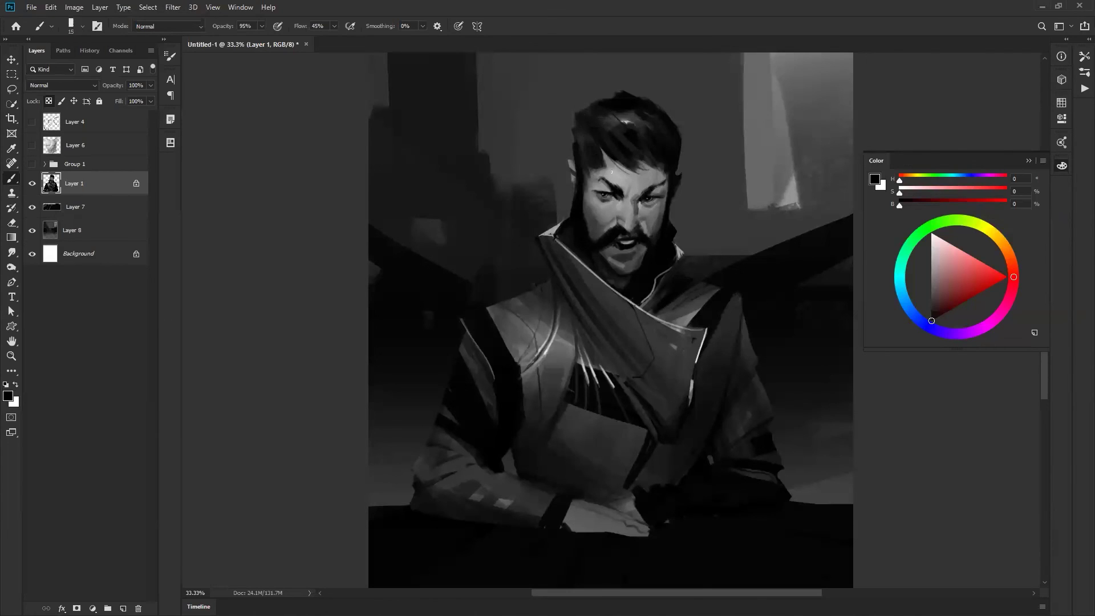
Unlock Layer 1's transparent pixels and extend the dark hair edges beside both ears with a small brush and sampled black
key("bracketleft")
key("bracketleft")
left_click(577, 179, "alt")
key("slash")
left_click(579, 193, "alt")
left_click_drag(573, 196, 564, 216)
left_click_drag(675, 204, 670, 228)
Paint a black goatee beneath the lower lip with a 30 px brush and sampled tones
left_click_drag(626, 298, 595, 277)
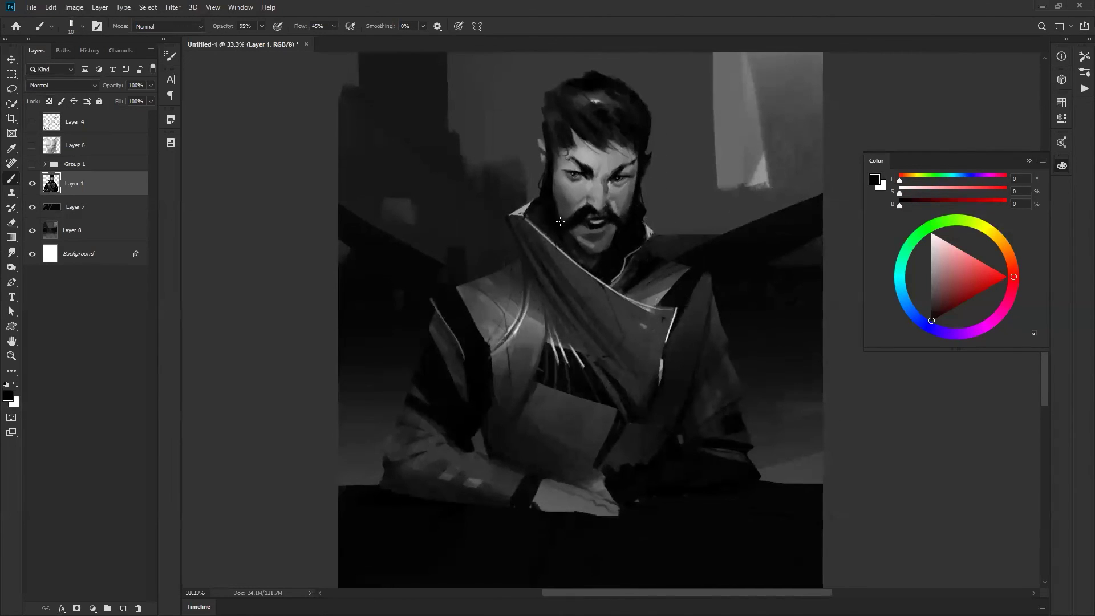
key("bracketright")
key("bracketright")
key("bracketright")
left_click(602, 245, "alt")
left_click(594, 240, "alt")
left_click_drag(596, 254, 602, 248)
Retouch the nose and shaded cheek with sampled skin greys and a 35 px brush, mirroring the canvas to check the face
key("x")
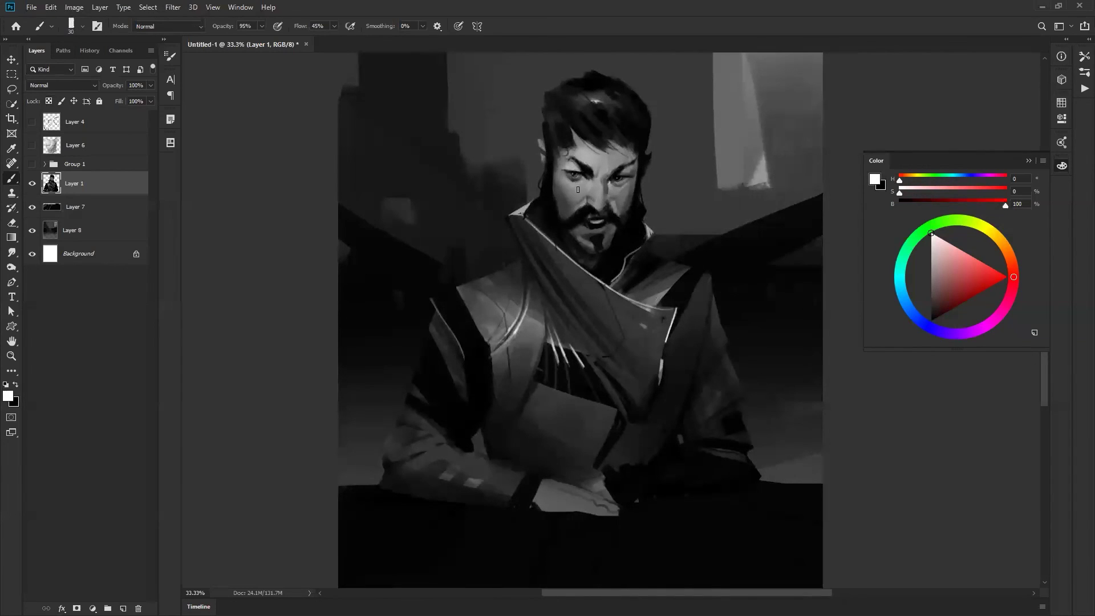
left_click(596, 182, "alt")
left_click(628, 197, "alt")
left_click(624, 199, "alt")
left_click(629, 186, "alt")
key("]")
key("ctrl+shift+h")
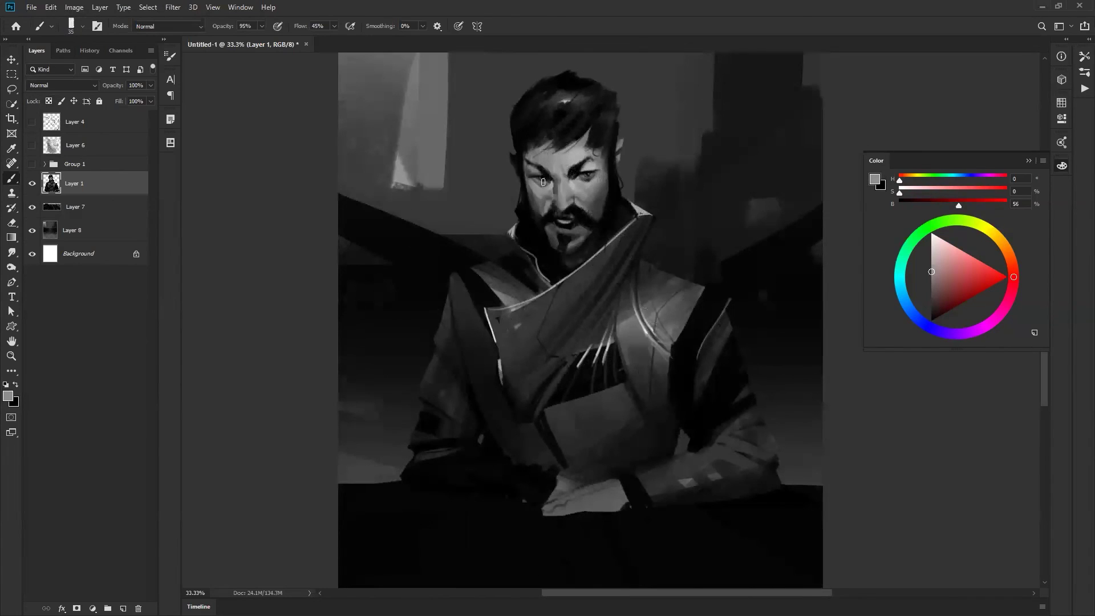
left_click(539, 191, "alt")
key("d")
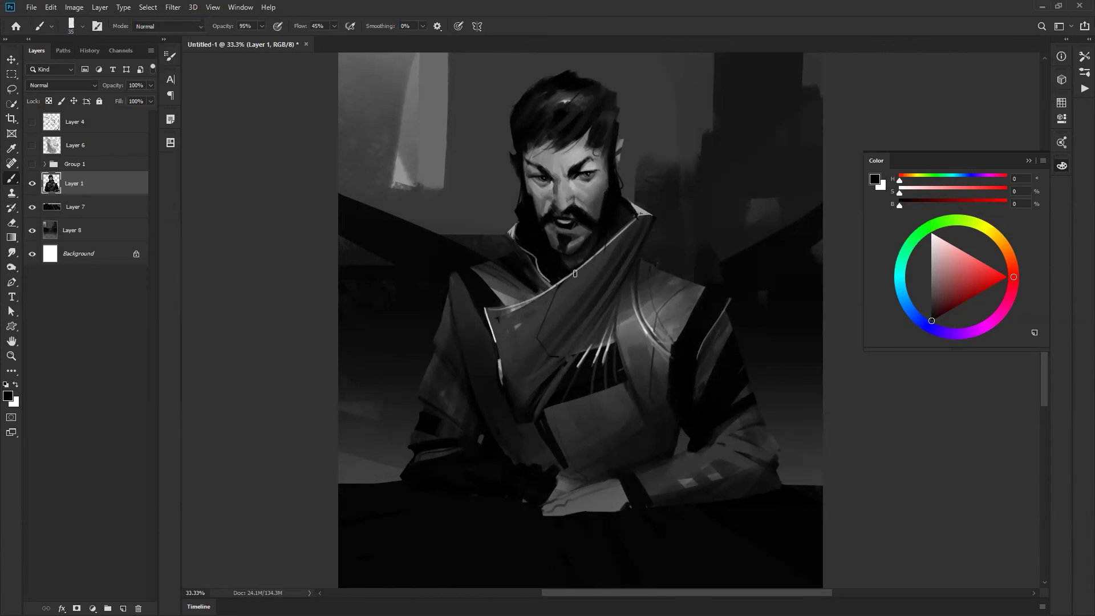
Paint a light rim along the collar's upper edge with grey sampled from its tip, and mirror the canvas back
left_click(644, 210, "alt")
left_click_drag(530, 301, 654, 205)
key("ctrl+z")
left_click_drag(515, 312, 651, 208)
key("z")
left_click(608, 299, "alt")
left_click(609, 300, "alt")
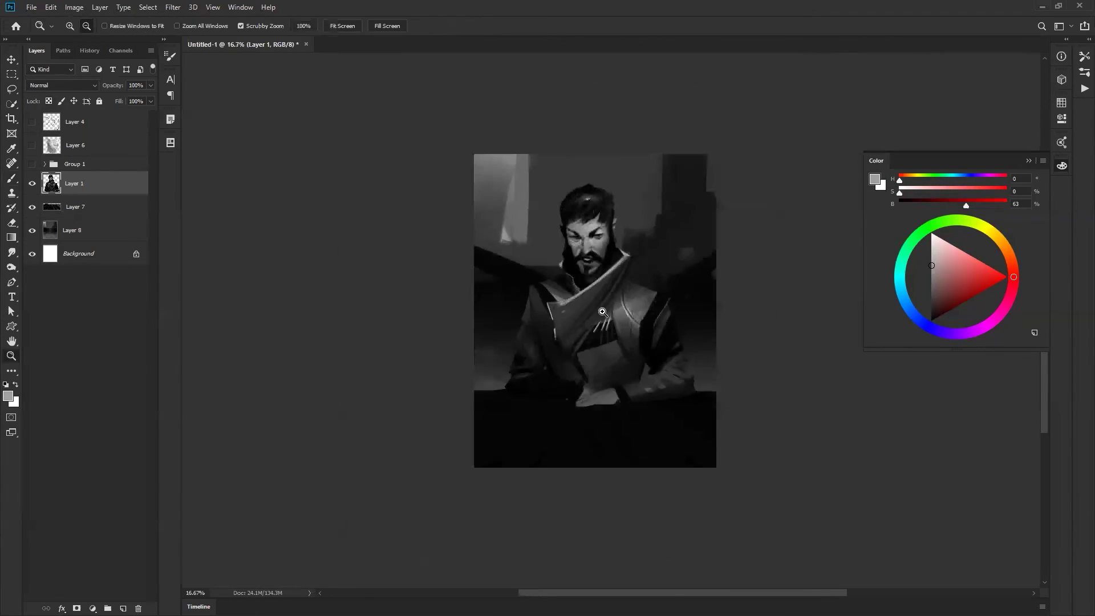
key("ctrl+shift+h")
left_click(606, 381)
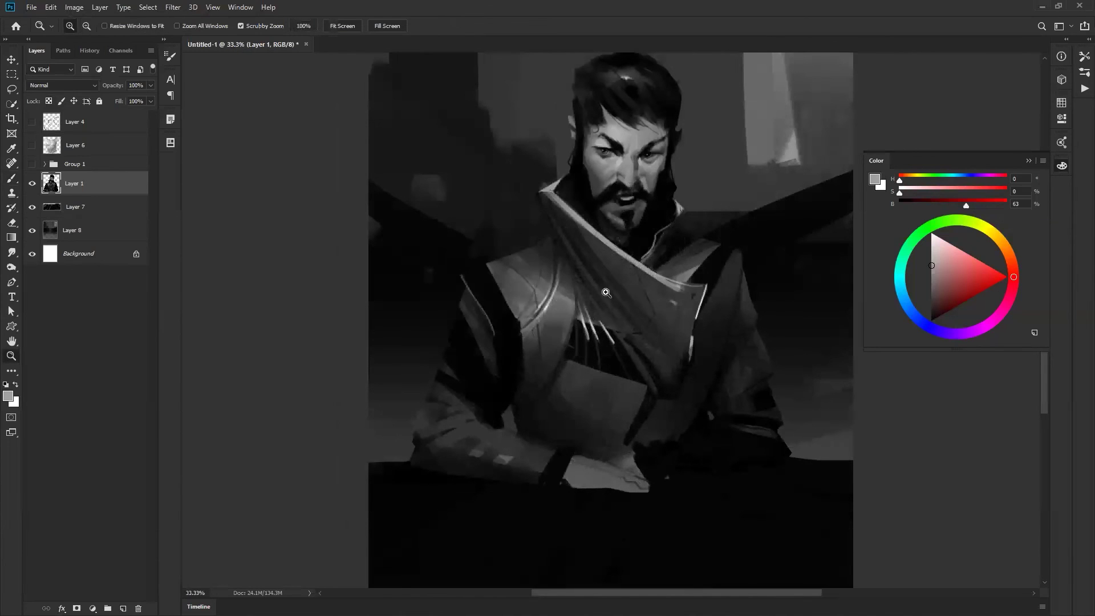
Turn the thin chest cords into an angular white emblem with a small brush
key("b")
left_click(579, 319, "alt")
left_click(582, 317, "alt")
key("bracketleft")
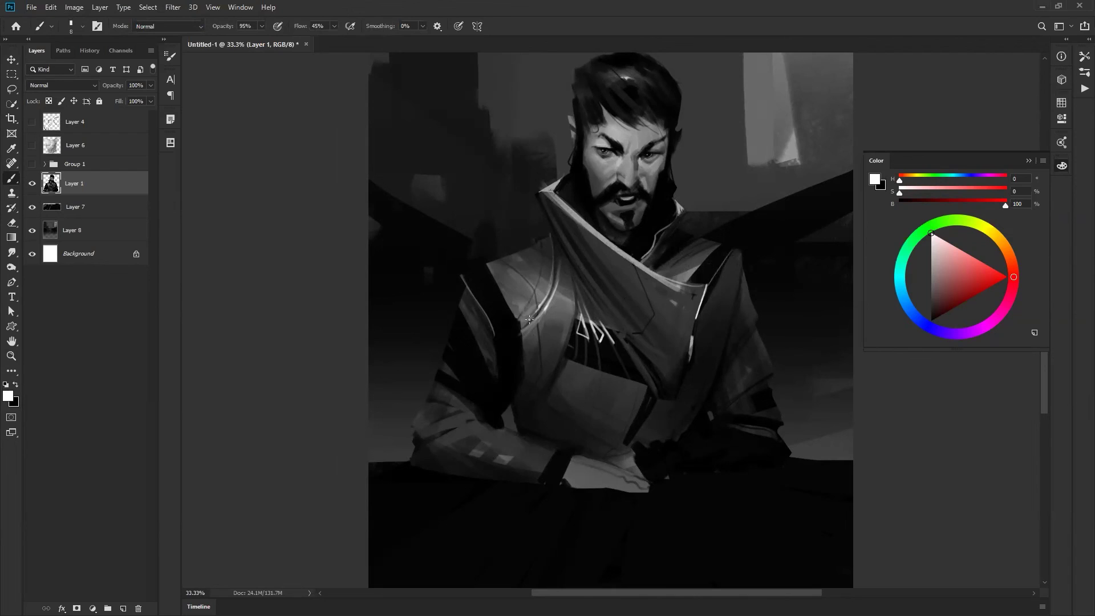
Draw thin seam lines on the coat's shoulder and beside the chest panel with an 8 px brush, redoing the chest line once
left_click_drag(486, 262, 523, 330)
left_click_drag(573, 325, 555, 366)
key("ctrl+z")
left_click_drag(574, 309, 560, 361)
Duplicate Layer 7 four times, merge the copies with the original into one layer, and undo the last line across the table
key("ctrl+space")
left_click_drag(583, 368, 591, 391)
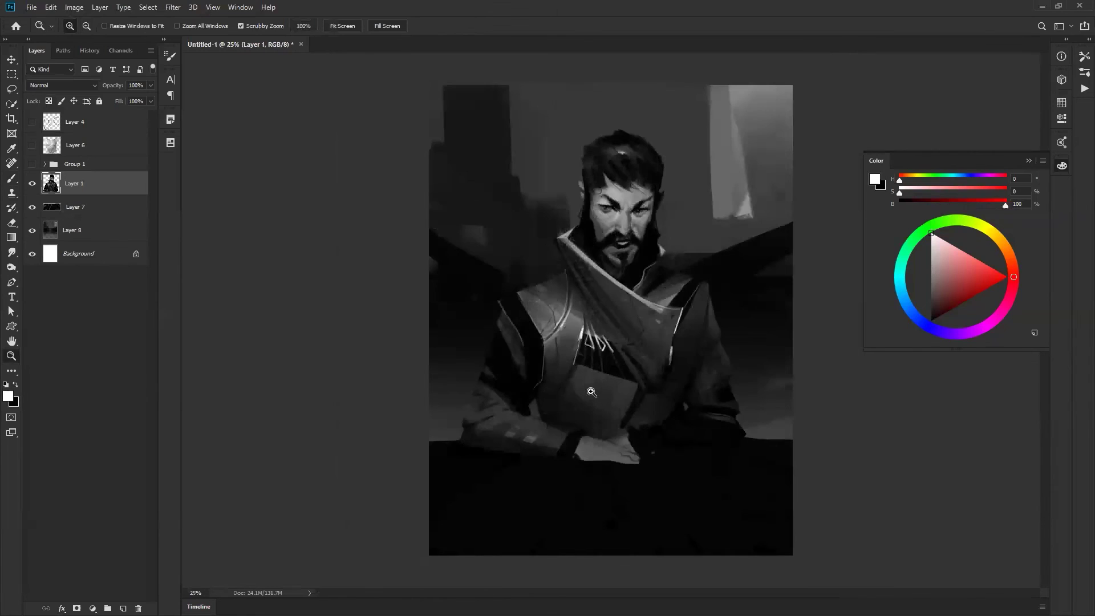
left_click(73, 210)
key("ctrl+j")
key("ctrl+j")
key("ctrl+j")
key("ctrl+j")
left_click(97, 278, "shift")
left_click(102, 301, "shift")
key("ctrl+e")
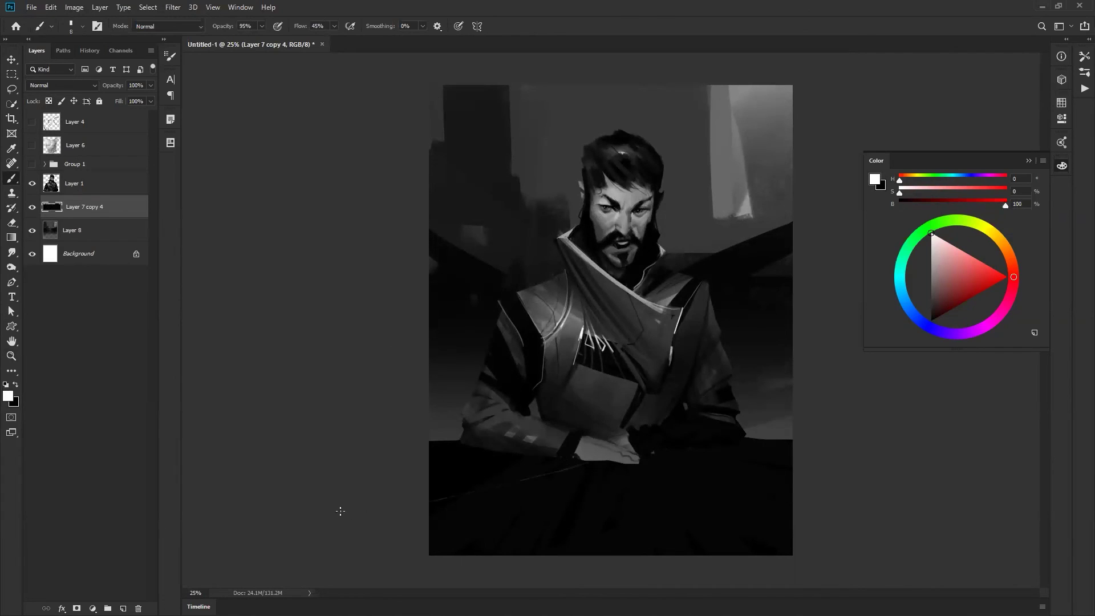
key("ctrl+z")
Select Layer 8 and choose the splatter-shaped brush from the STANDARD brush set
left_click(102, 229)
right_click(593, 238)
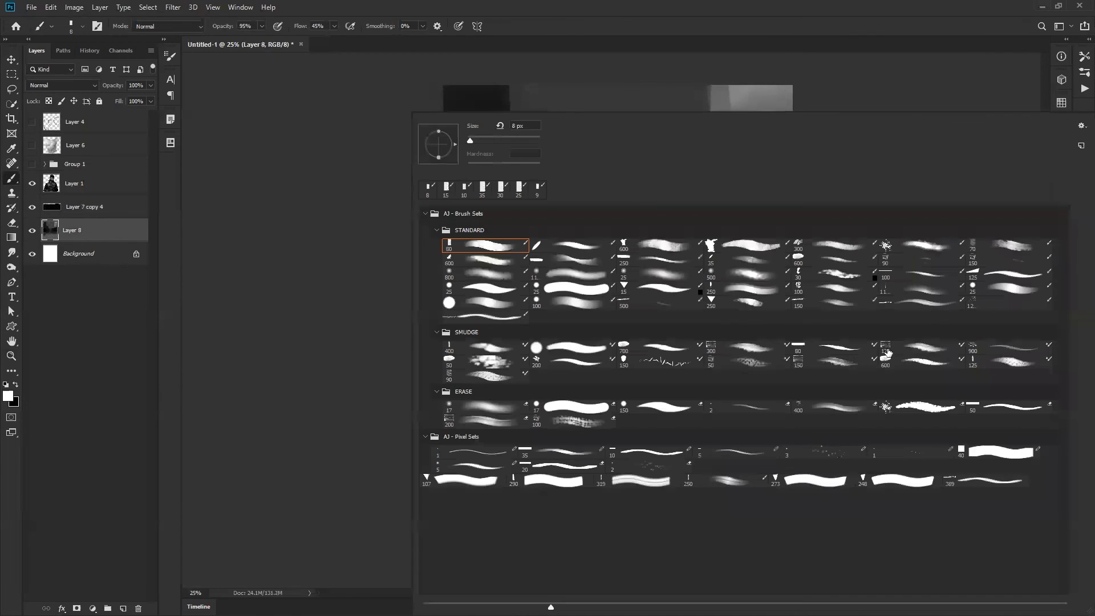
left_click(928, 244)
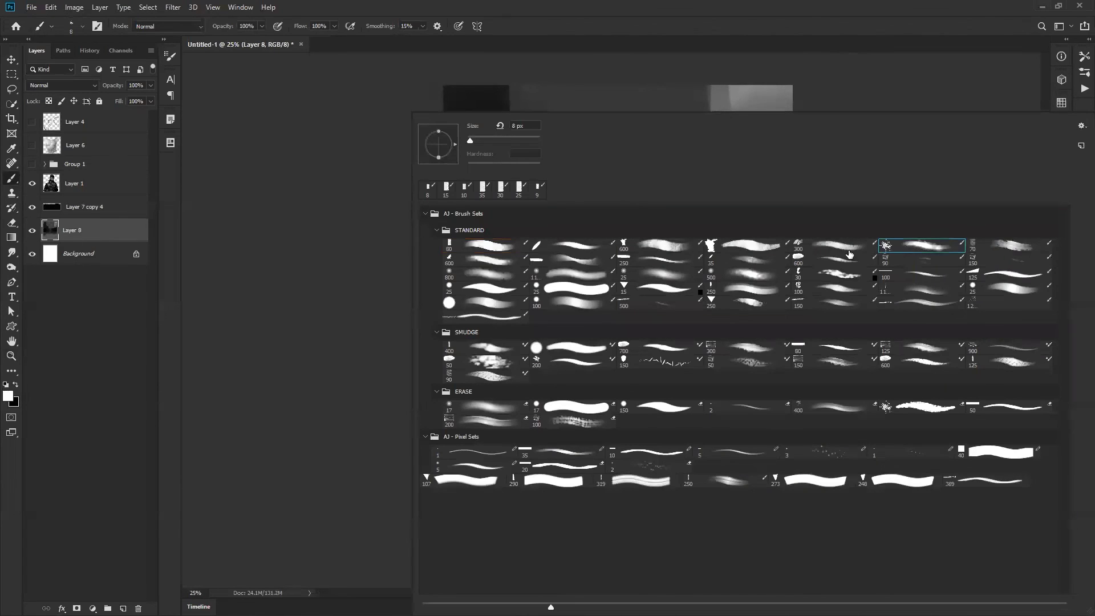
left_click(292, 346)
Broaden the dark pillar in the backdrop with a sampled dark grey and the splatter brush enlarged to 500 px
left_click(493, 126, "alt")
key("]")
key("]")
key("]")
key("]")
key("]")
key("]")
key("]")
key("]")
key("]")
key("]")
key("]")
key("]")
key("]")
key("]")
key("]")
key("]")
key("]")
key("]")
key("]")
left_click_drag(506, 97, 513, 247)
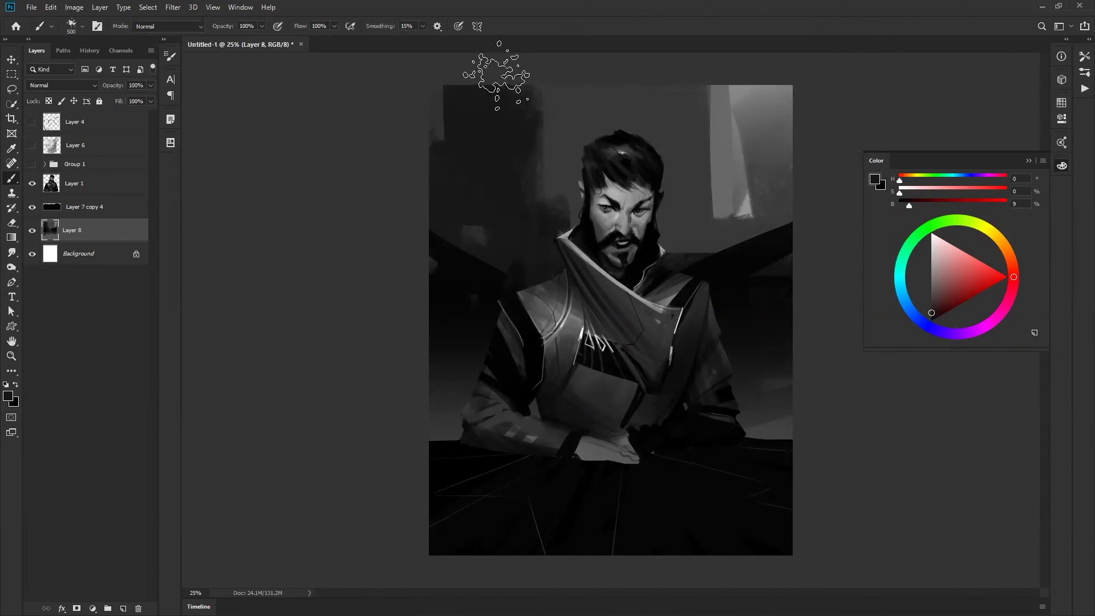
Darken the backdrop beyond both shoulders with a sampled near-black and the splatter brush reduced to 300 px
left_click(456, 293, "alt")
left_click_drag(445, 257, 449, 225)
key("bracketleft")
key("bracketleft")
key("bracketleft")
key("bracketleft")
key("bracketleft")
key("bracketleft")
key("bracketleft")
key("bracketleft")
key("bracketleft")
key("bracketleft")
key("bracketleft")
key("bracketleft")
left_click_drag(722, 250, 796, 213)
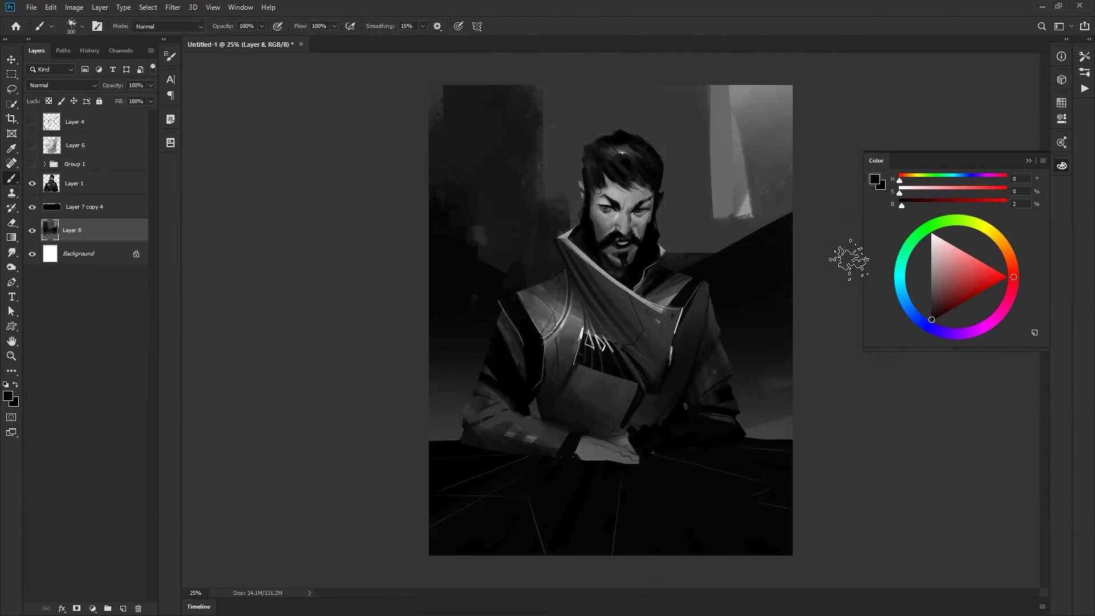
Narrow the bright strip in the backdrop by painting over its inner edge with the sampled surrounding grey
key("bracketright")
key("bracketright")
key("bracketright")
key("bracketright")
key("bracketright")
key("bracketright")
key("bracketright")
key("bracketright")
key("bracketright")
key("bracketright")
left_click(701, 91, "alt")
left_click_drag(700, 74, 703, 223)
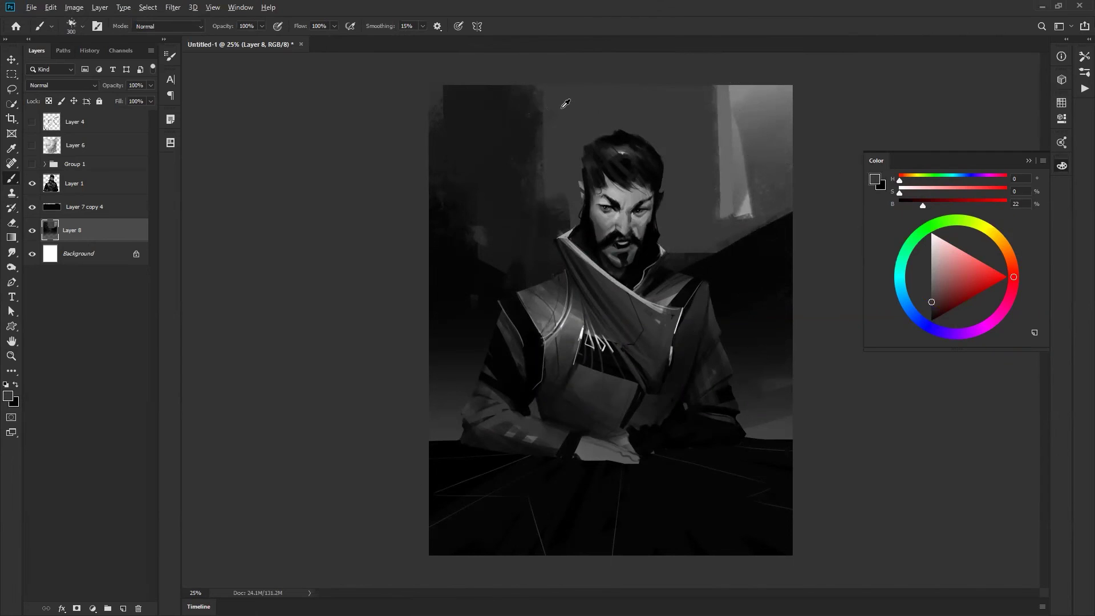
Cut back and roughen the dark pillar's edge beside the head with the grey splatter brush, reducing it to 100 px
key("bracketleft")
mouse_move(544, 194)
left_mouse_down()
mouse_move(532, 67)
mouse_move(528, 171)
left_mouse_up()
key("bracketleft")
key("bracketleft")
key("bracketleft")
key("bracketleft")
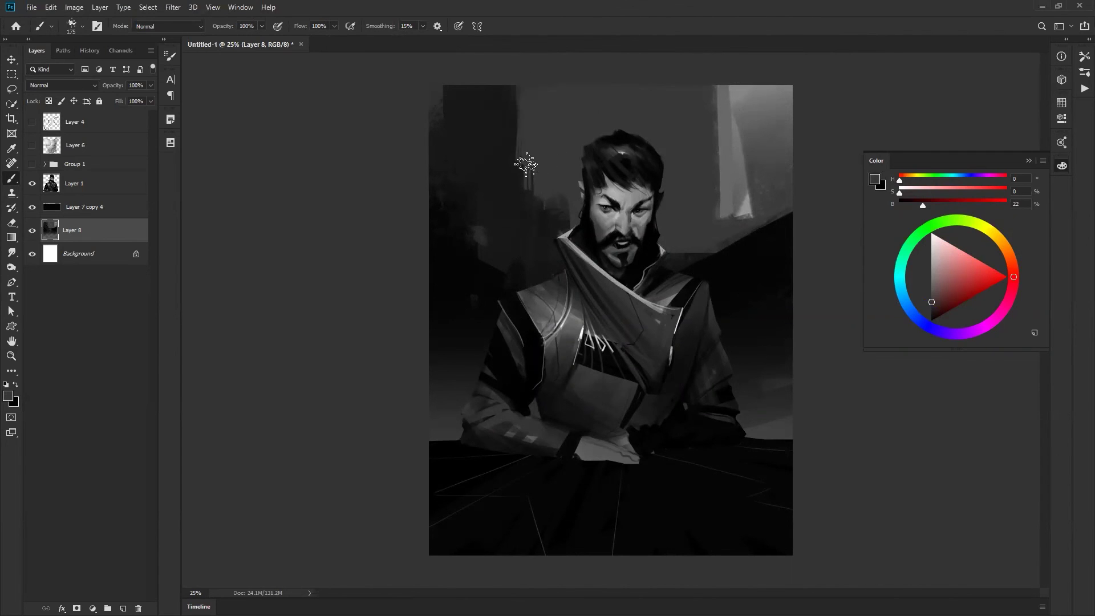
key("bracketleft")
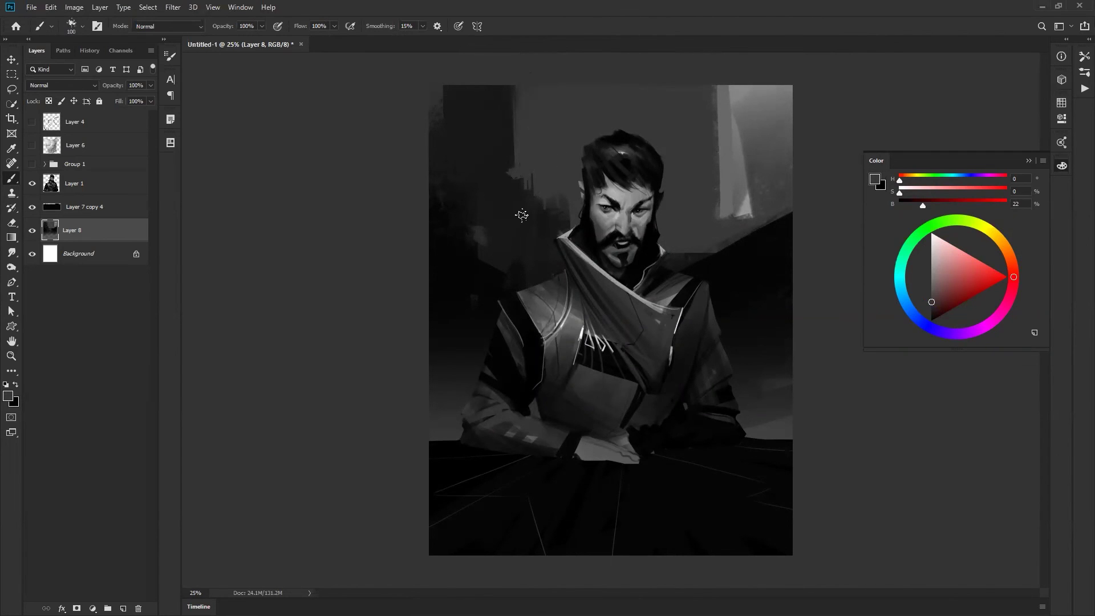
Switch to the slanted oval brush from the STANDARD set and paint sampled dark strokes beside the pillar, re-docking the document window
right_click(535, 249)
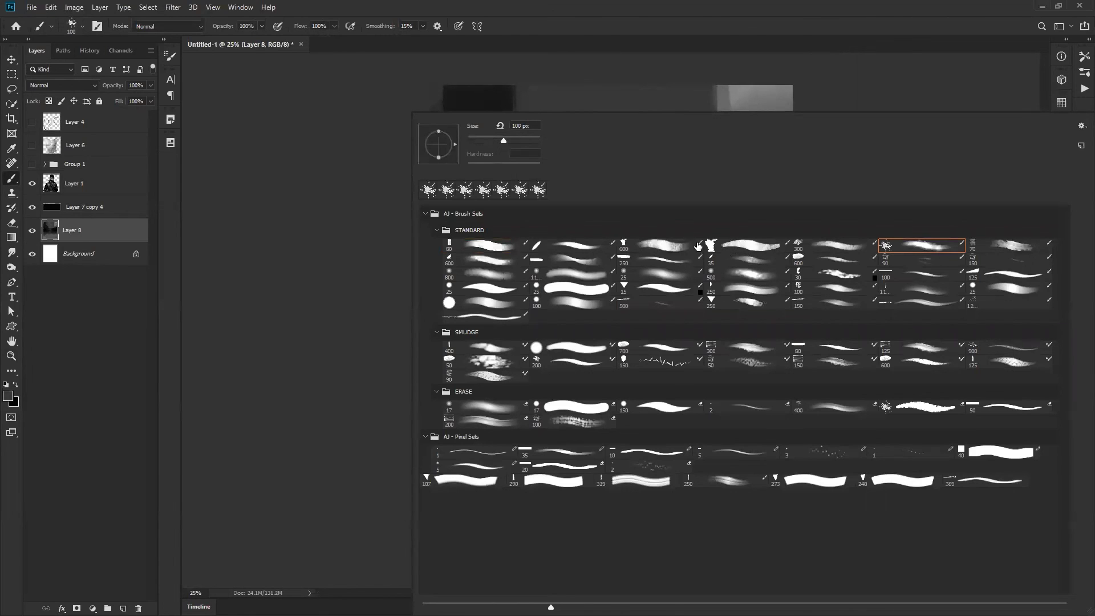
left_click(573, 244)
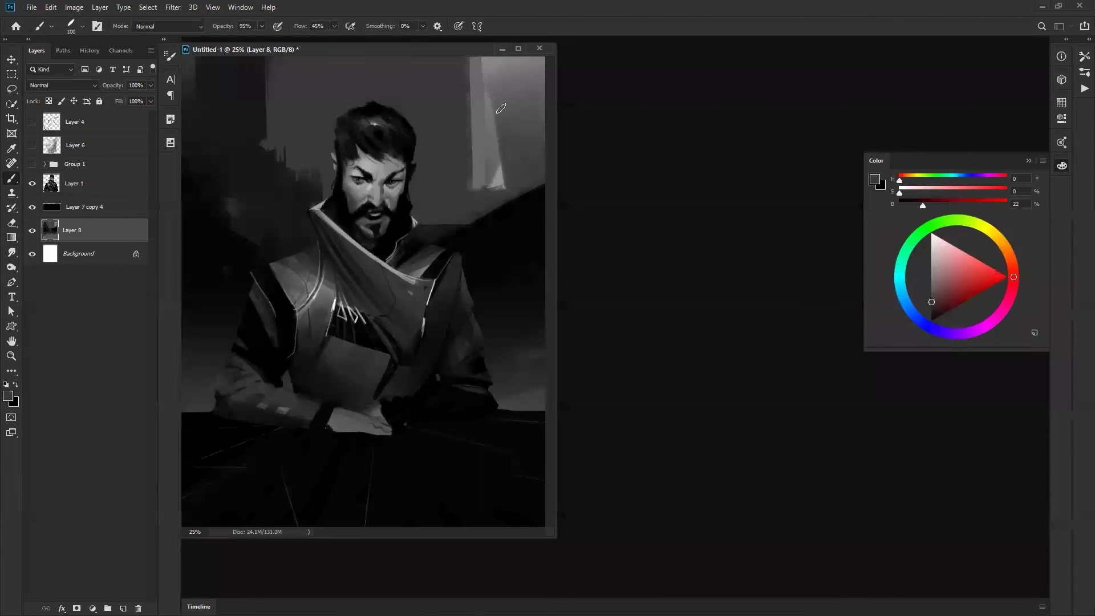
mouse_move(448, 46)
left_mouse_down()
mouse_move(456, 36)
mouse_move(460, 49)
mouse_move(458, 38)
left_mouse_up()
left_click(506, 135, "alt")
mouse_move(556, 80)
left_mouse_down()
mouse_move(493, 142)
mouse_move(538, 102)
left_mouse_up()
left_click_drag(521, 130, 517, 188)
mouse_move(525, 85)
left_mouse_down()
mouse_move(531, 213)
mouse_move(555, 92)
left_mouse_up()
Enlarge the oval brush to at least 300 px and fill the backdrop between pillar and head with dark vertical strokes
key("bracketright")
key("bracketright")
key("bracketright")
key("bracketright")
key("bracketright")
left_click_drag(562, 257, 569, 91)
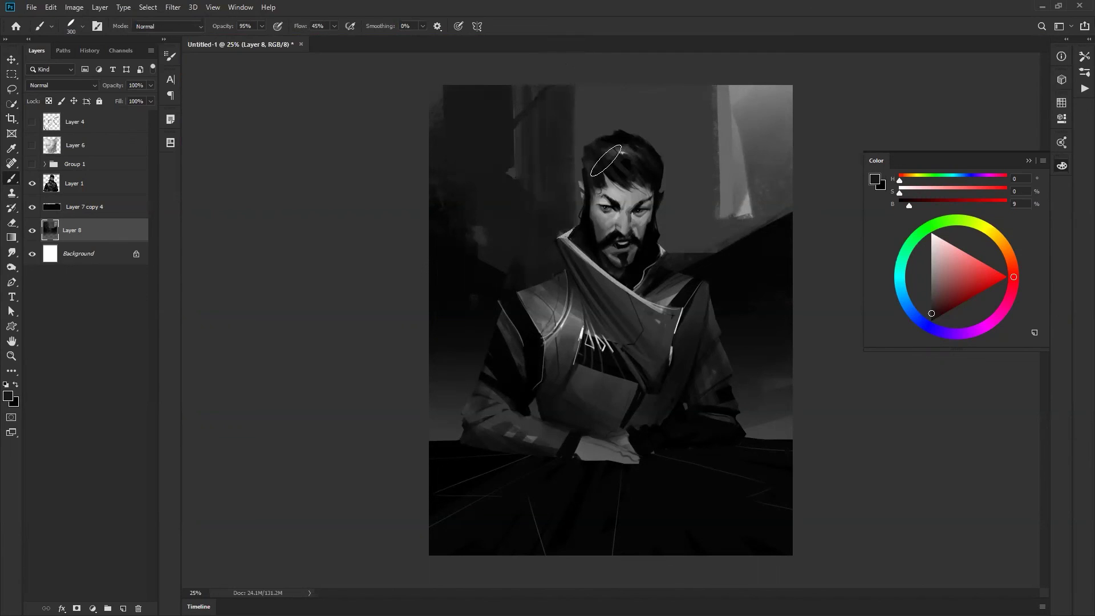
left_click_drag(585, 187, 583, 95)
key("bracketright")
mouse_move(588, 206)
left_mouse_down()
mouse_move(584, 130)
mouse_move(603, 157)
mouse_move(612, 258)
mouse_move(687, 134)
mouse_move(671, 94)
mouse_move(629, 93)
mouse_move(564, 139)
mouse_move(786, 52)
mouse_move(549, 159)
left_mouse_up()
Paint dark beams across the backdrop behind the head and over the bright window, using a 250 px brush
key("bracketleft")
left_click_drag(542, 116, 843, 178)
key("bracketleft")
mouse_move(719, 133)
left_mouse_down()
mouse_move(794, 140)
mouse_move(651, 131)
left_mouse_up()
key("ctrl+z")
left_click_drag(819, 130, 697, 138)
mouse_move(856, 151)
left_mouse_down()
mouse_move(582, 172)
mouse_move(791, 162)
left_mouse_up()
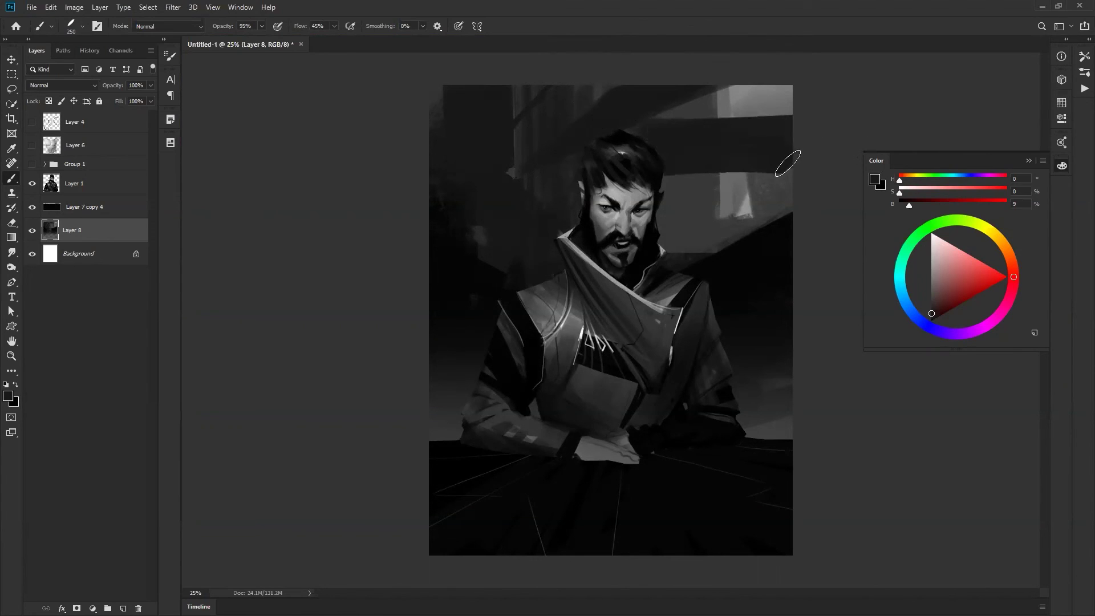
mouse_move(522, 149)
left_mouse_down()
mouse_move(357, 195)
mouse_move(546, 156)
mouse_move(372, 195)
left_mouse_up()
Paint a near-black column down the backdrop's outer edge beside the pillar to the table, and blend its base with sampled tones
left_click(447, 245, "alt")
left_click_drag(425, 89, 444, 255)
key("ctrl+z")
left_click_drag(440, 111, 453, 318)
mouse_move(433, 81)
left_mouse_down()
mouse_move(440, 293)
mouse_move(462, 447)
left_mouse_up()
left_click(455, 341, "alt")
left_click_drag(448, 321, 457, 417)
left_click_drag(449, 362, 445, 454)
Paint a matching dark column down the opposite edge of the backdrop, beside the bright window
left_click_drag(770, 242, 786, 63)
left_click_drag(772, 167, 756, 341)
left_click(787, 251, "alt")
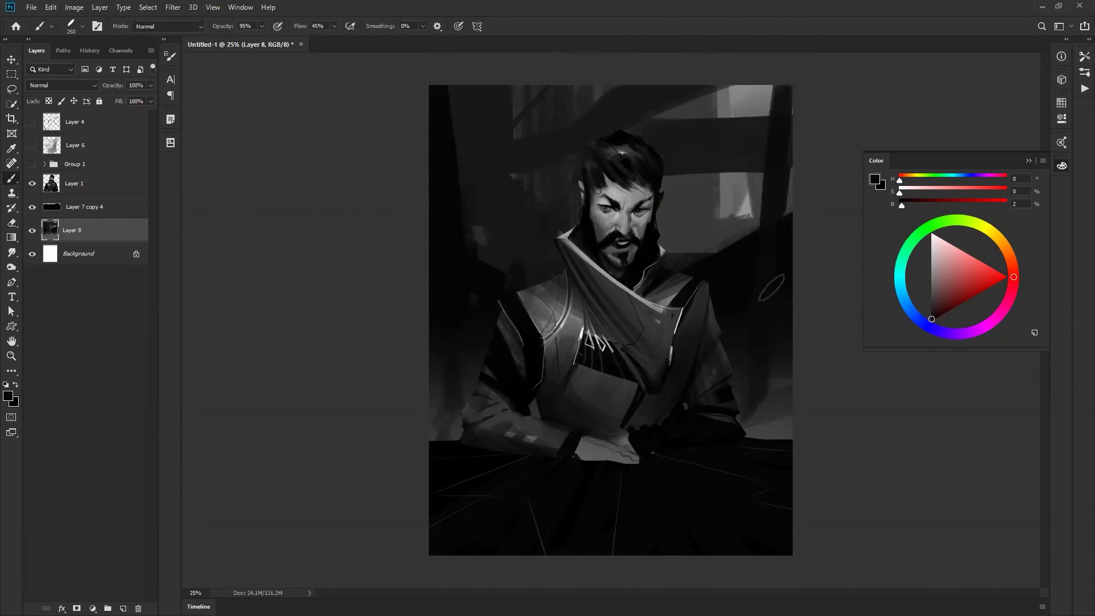
Add faint grey streaks low in the backdrop on both sides of the figure, sampling the grey there and enlarging the brush to 500 px
left_click(460, 426, "alt")
left_click(455, 431, "alt")
key("[")
key("[")
key("[")
key("[")
key("[")
key("[")
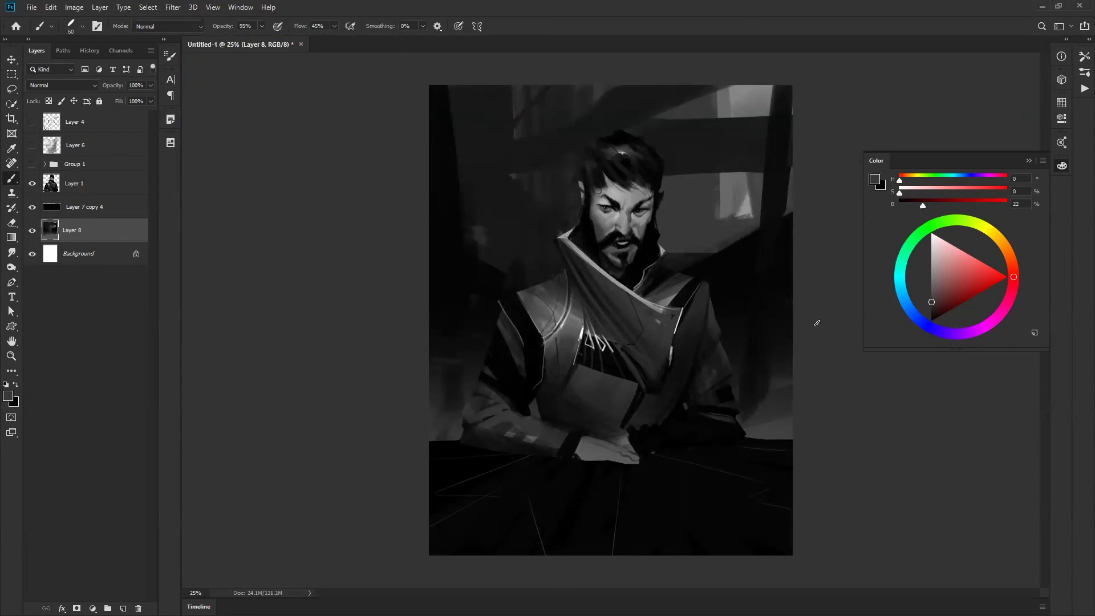
key("]")
key("]")
key("]")
key("]")
key("]")
key("]")
key("]")
key("]")
key("]")
key("]")
key("]")
key("]")
key("]")
key("]")
key("]")
key("]")
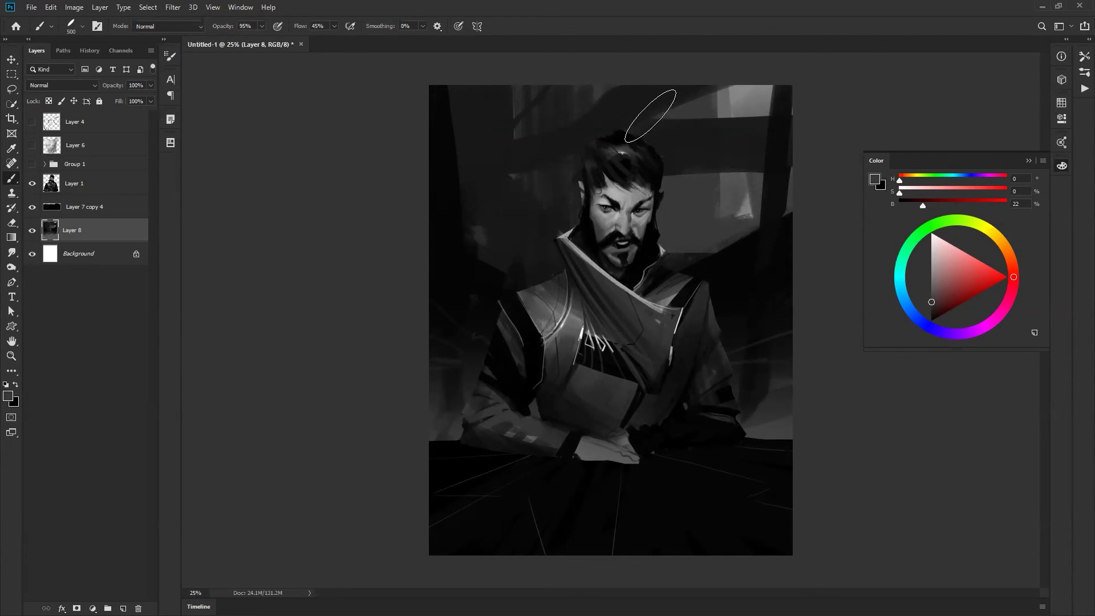
Try a thin stroke beside the upper beam with a sampled dark grey and a 50 px brush
left_click(606, 105, "alt")
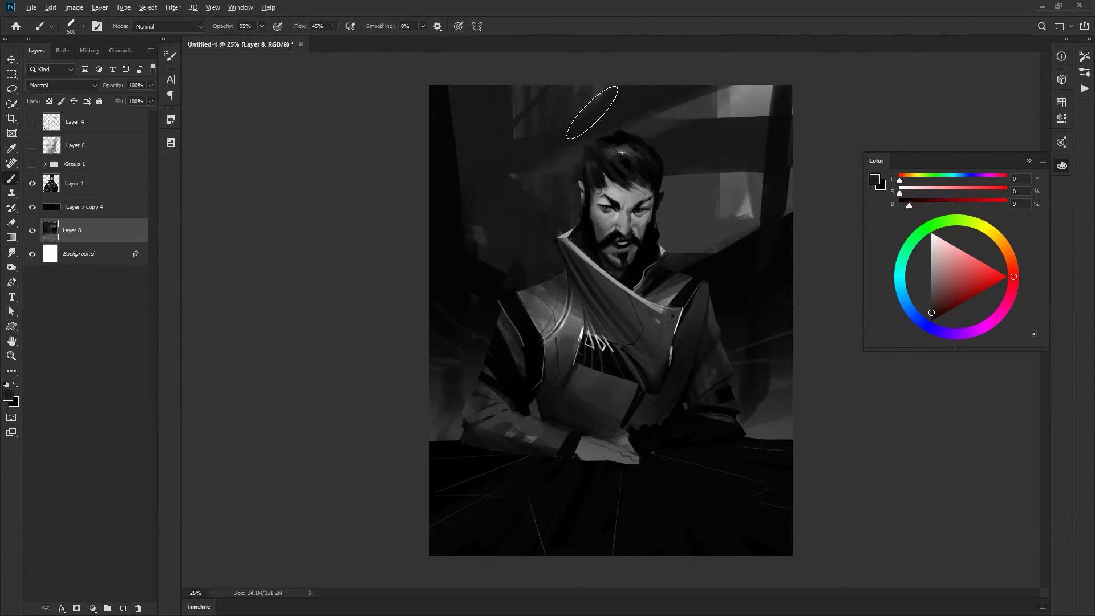
key("bracketleft")
key("bracketleft")
key("bracketleft")
key("bracketleft")
key("bracketleft")
key("bracketleft")
key("bracketleft")
key("bracketleft")
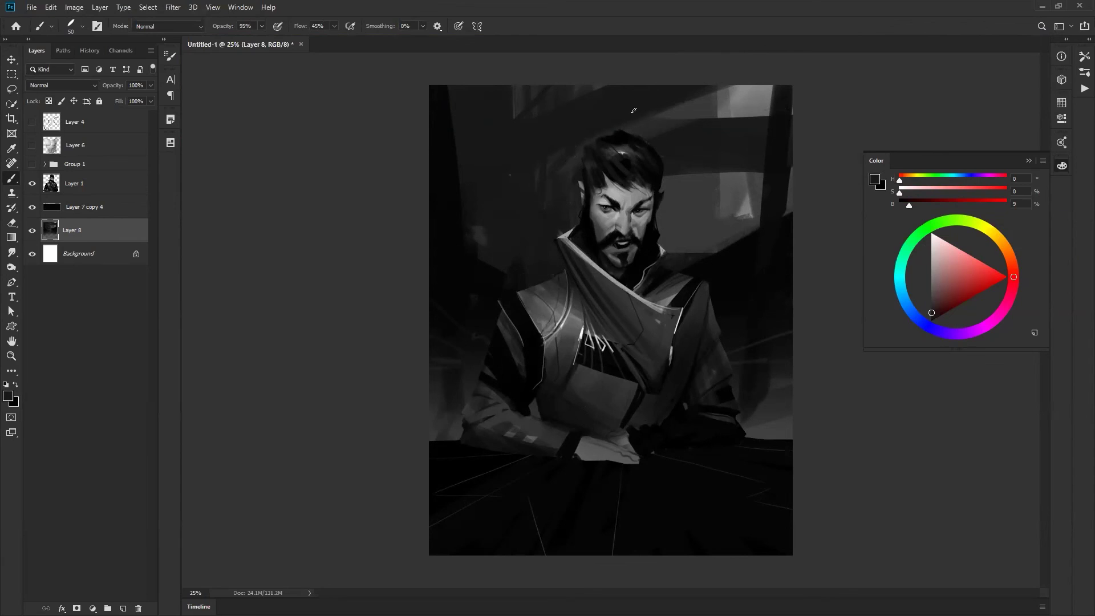
left_click_drag(703, 98, 724, 117)
key("ctrl+z")
key("ctrl+z")
Lay a white gradient at 10% opacity over the backdrop from the table up to the chest, redoing it once
key("g")
left_click(783, 429, "alt")
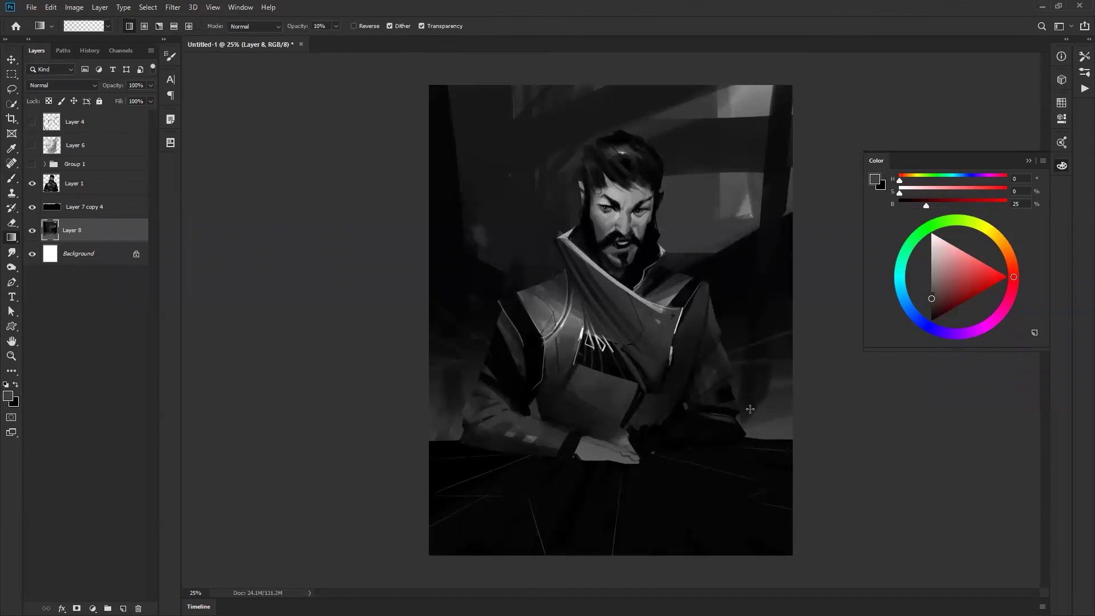
key("d")
key("x")
left_click_drag(679, 461, 675, 263)
key("ctrl+z")
left_click_drag(672, 488, 662, 329)
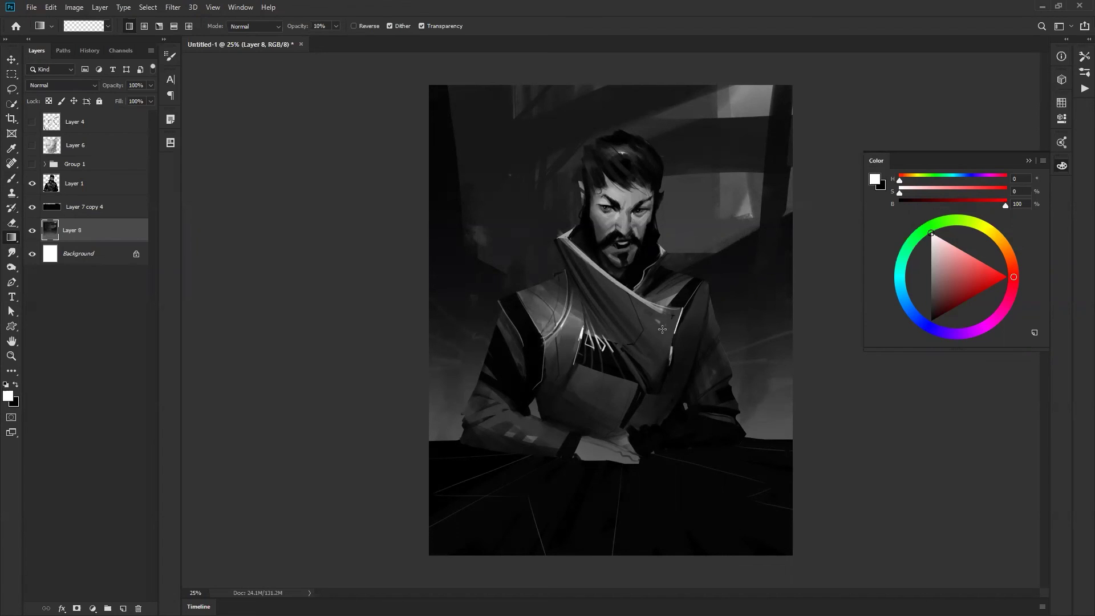
Brighten both coat shoulders on Layer 1 with a 400 px white brush in Color Dodge mode
left_click(105, 188)
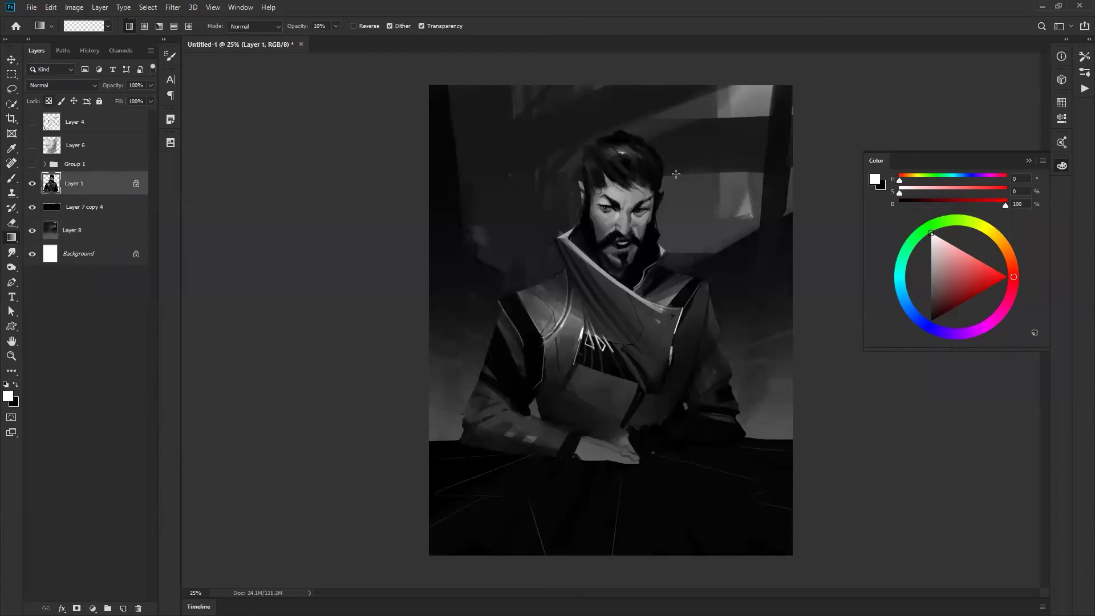
key("b")
key("x")
key("bracketright")
key("bracketright")
key("bracketright")
key("bracketright")
key("bracketright")
key("bracketright")
key("bracketright")
key("bracketright")
key("bracketright")
key("bracketright")
key("bracketright")
key("bracketright")
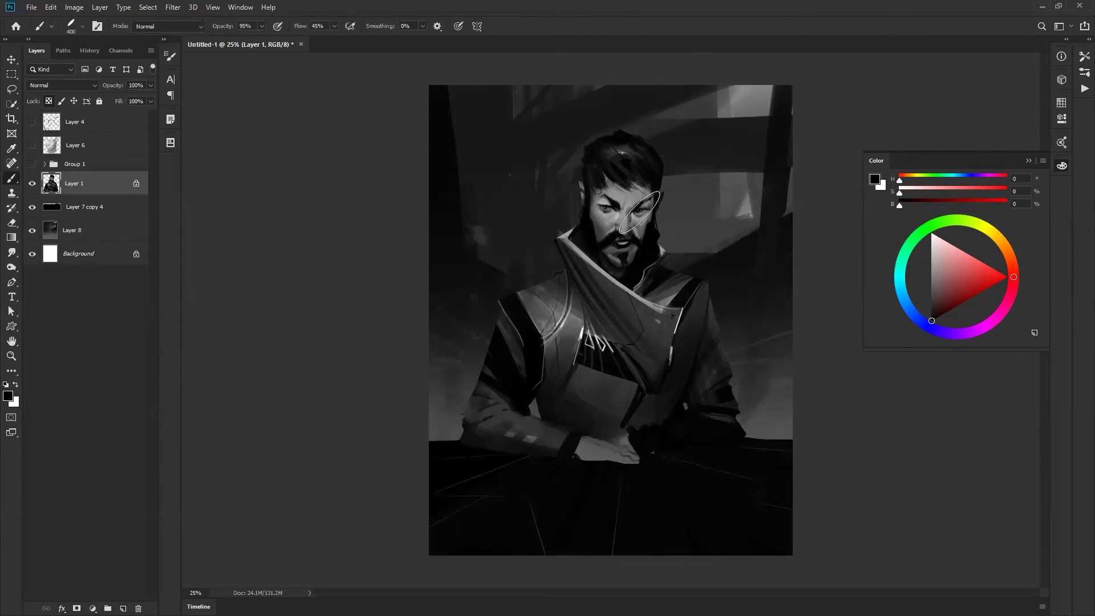
key("shift+alt+d")
key("x")
key("ctrl+z")
mouse_move(539, 294)
left_mouse_down()
mouse_move(580, 354)
mouse_move(553, 306)
mouse_move(587, 323)
mouse_move(542, 298)
left_mouse_up()
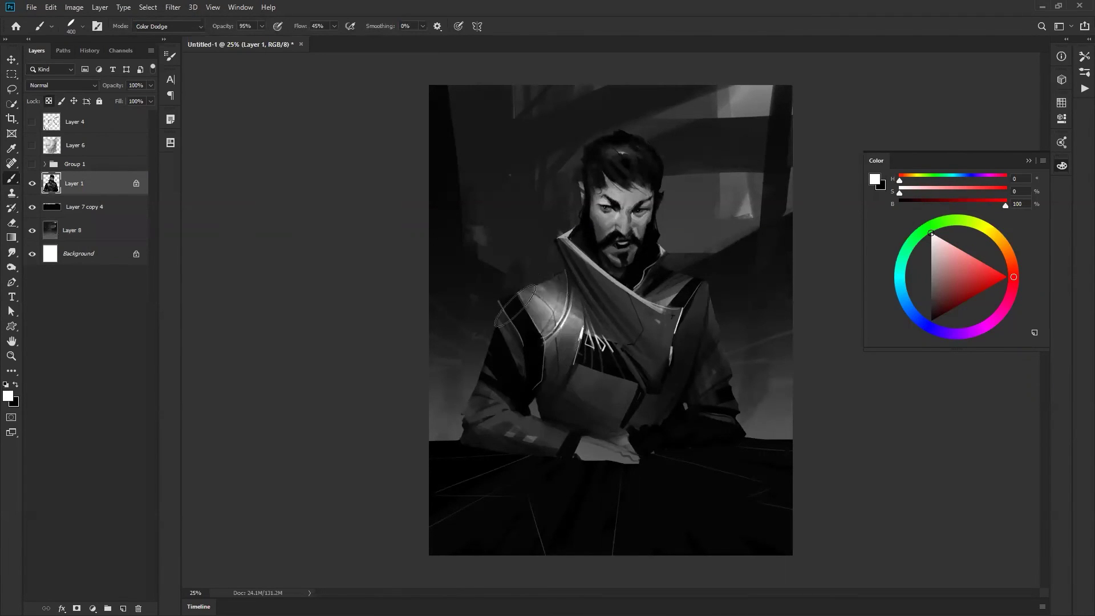
left_click_drag(689, 268, 673, 294)
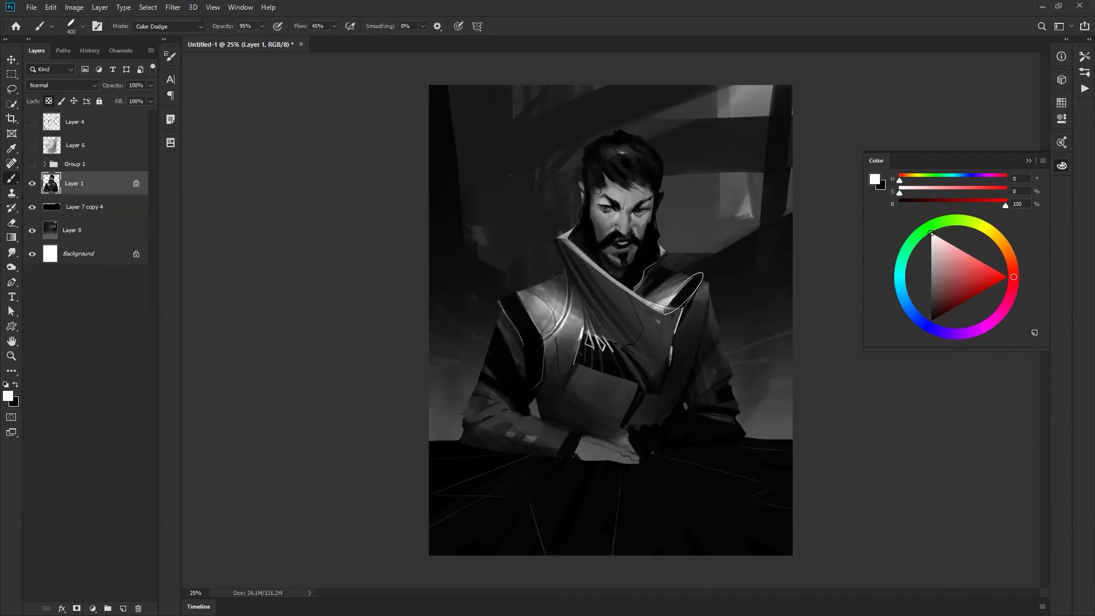
Brush Color Dodge highlights onto both sleeves, the forearm and the hand resting on the table
left_click_drag(492, 337, 479, 363)
left_click_drag(700, 327, 723, 381)
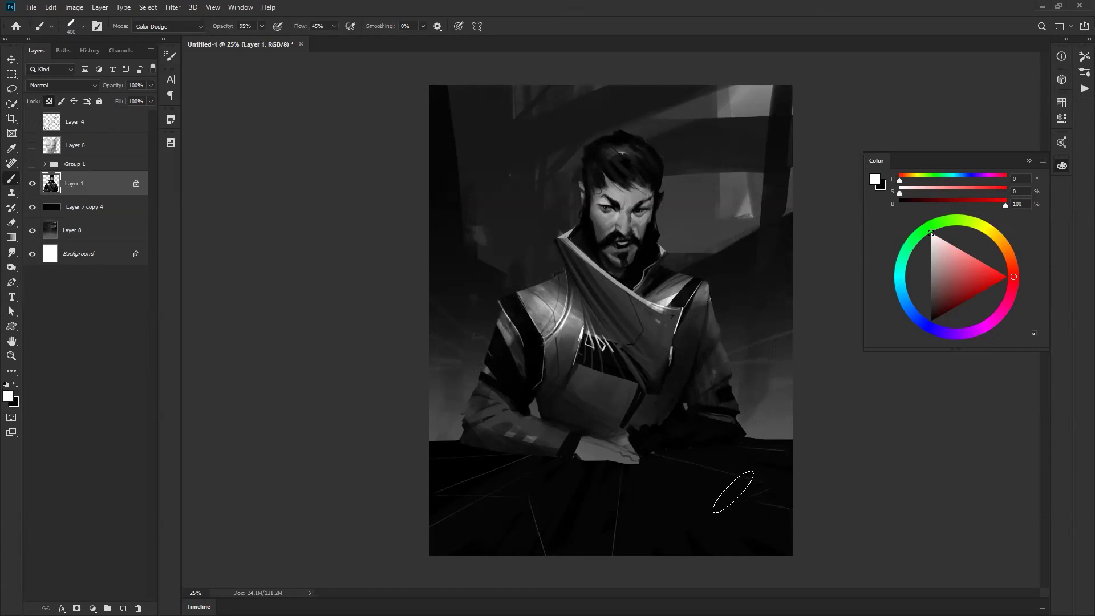
left_click_drag(514, 406, 639, 454)
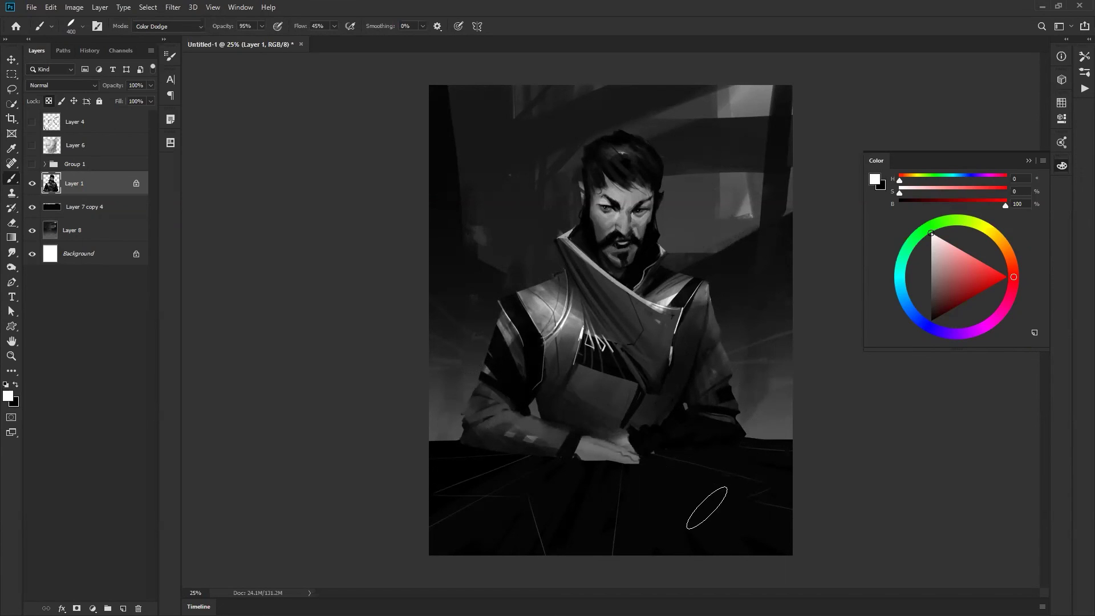
Examine the brightened figure and backdrop at different magnifications, with and without the interface panels
key("z")
left_click(793, 347, "alt")
left_click(791, 345, "alt")
left_click(785, 363)
left_click(782, 365)
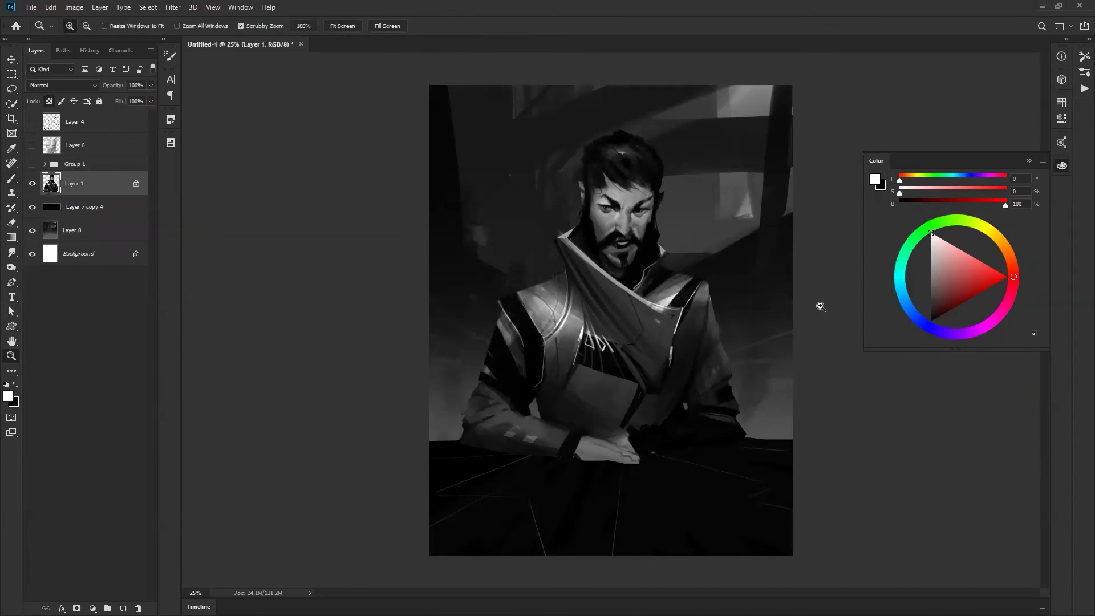
key("Tab")
left_click(597, 353)
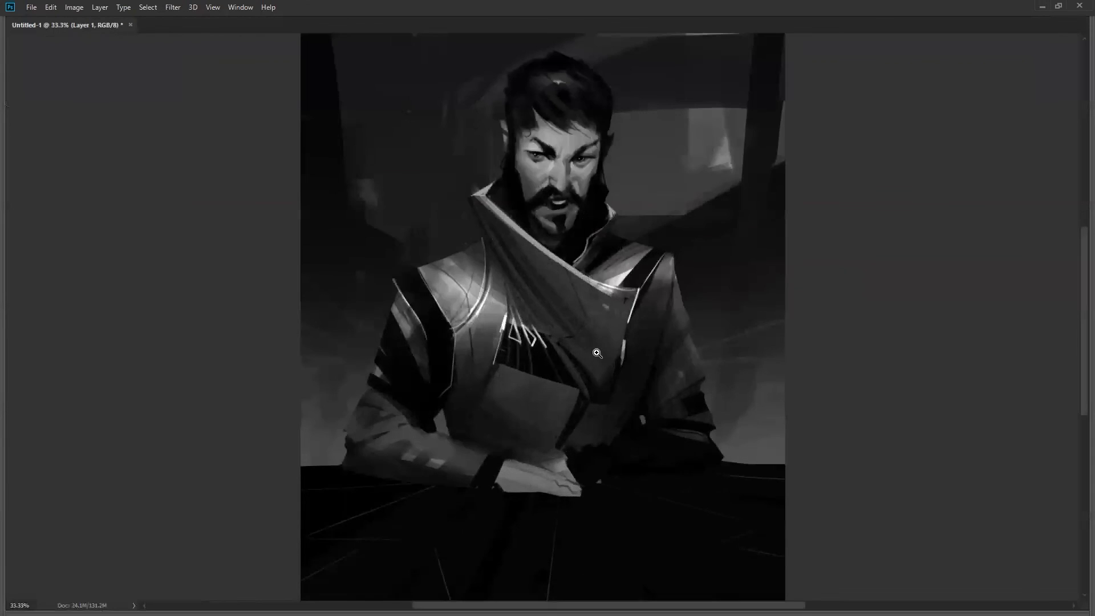
key("Tab")
left_click(604, 345, "alt")
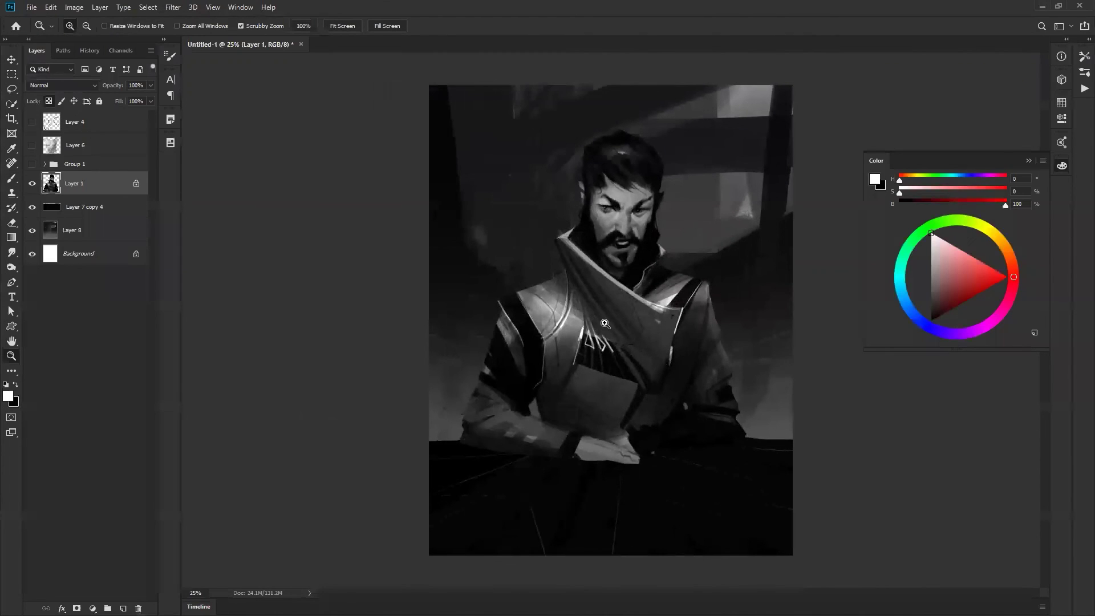